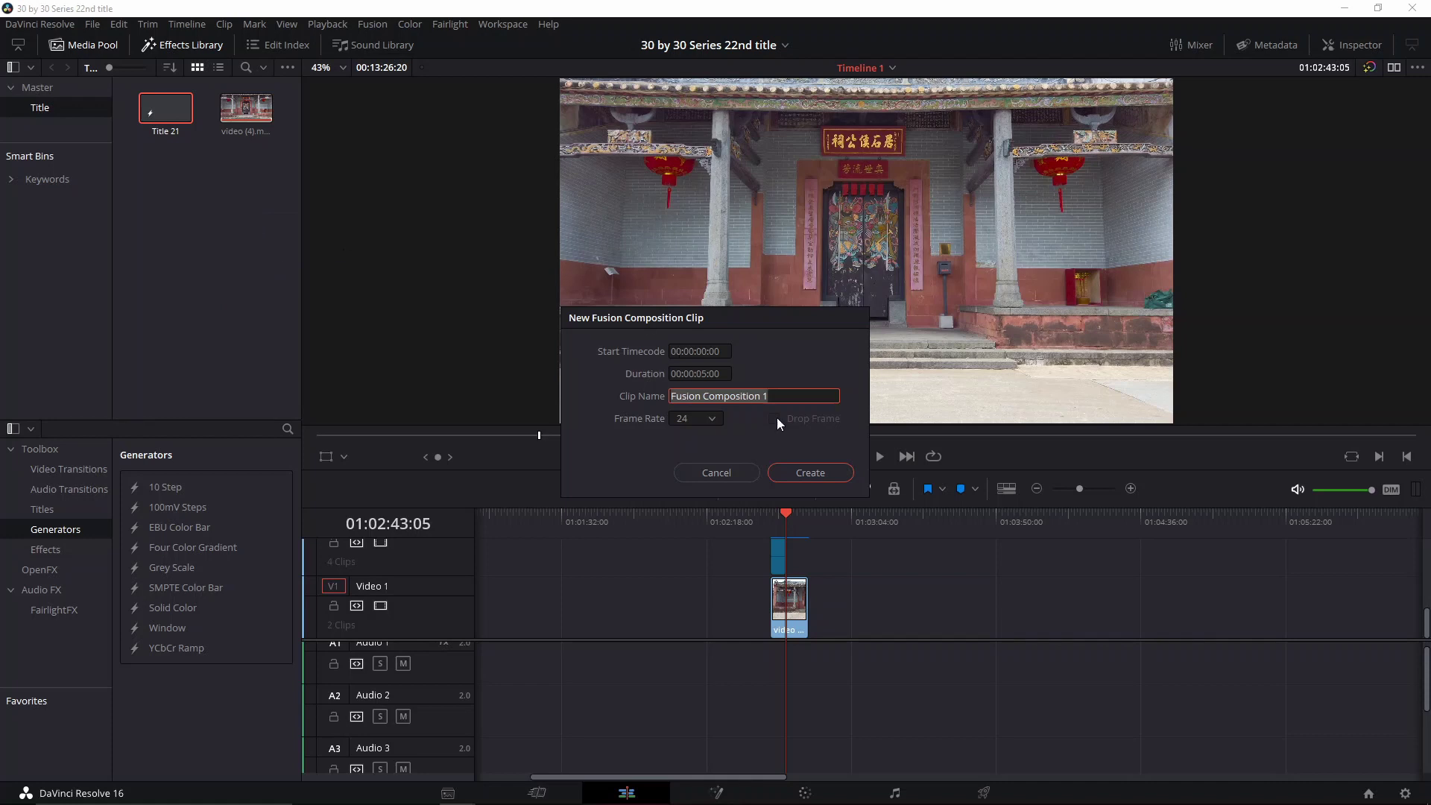
Create a five-second Fusion composition clip at 24 fps, open it for node editing, and reposition its MediaOut1 node
click(810, 474)
click(172, 170)
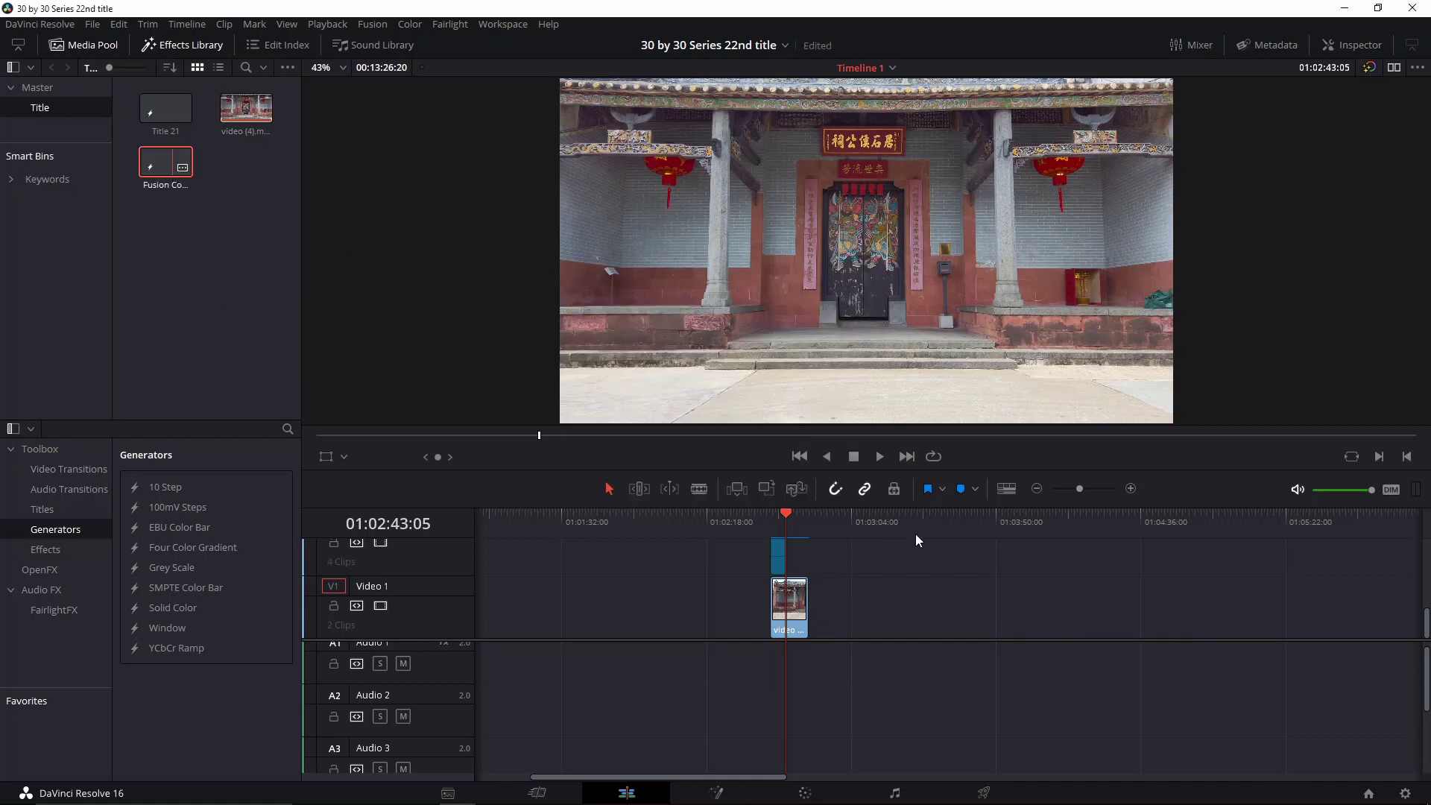
key(shift+5)
drag(404, 505, 866, 546)
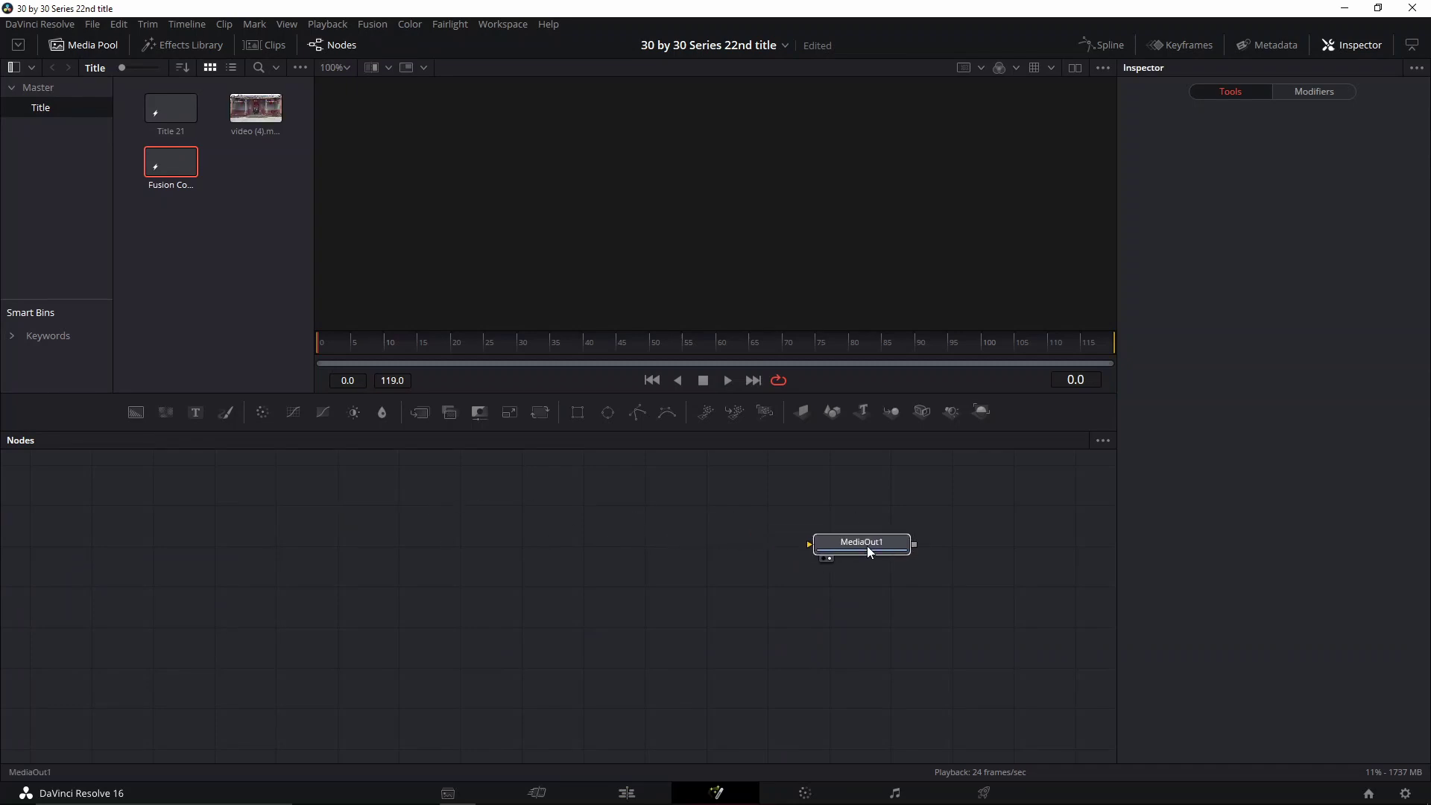
Add a Background node connected to MediaOut1 and color it dark red, with red 0.638 and green and blue about 0.073
click(249, 516)
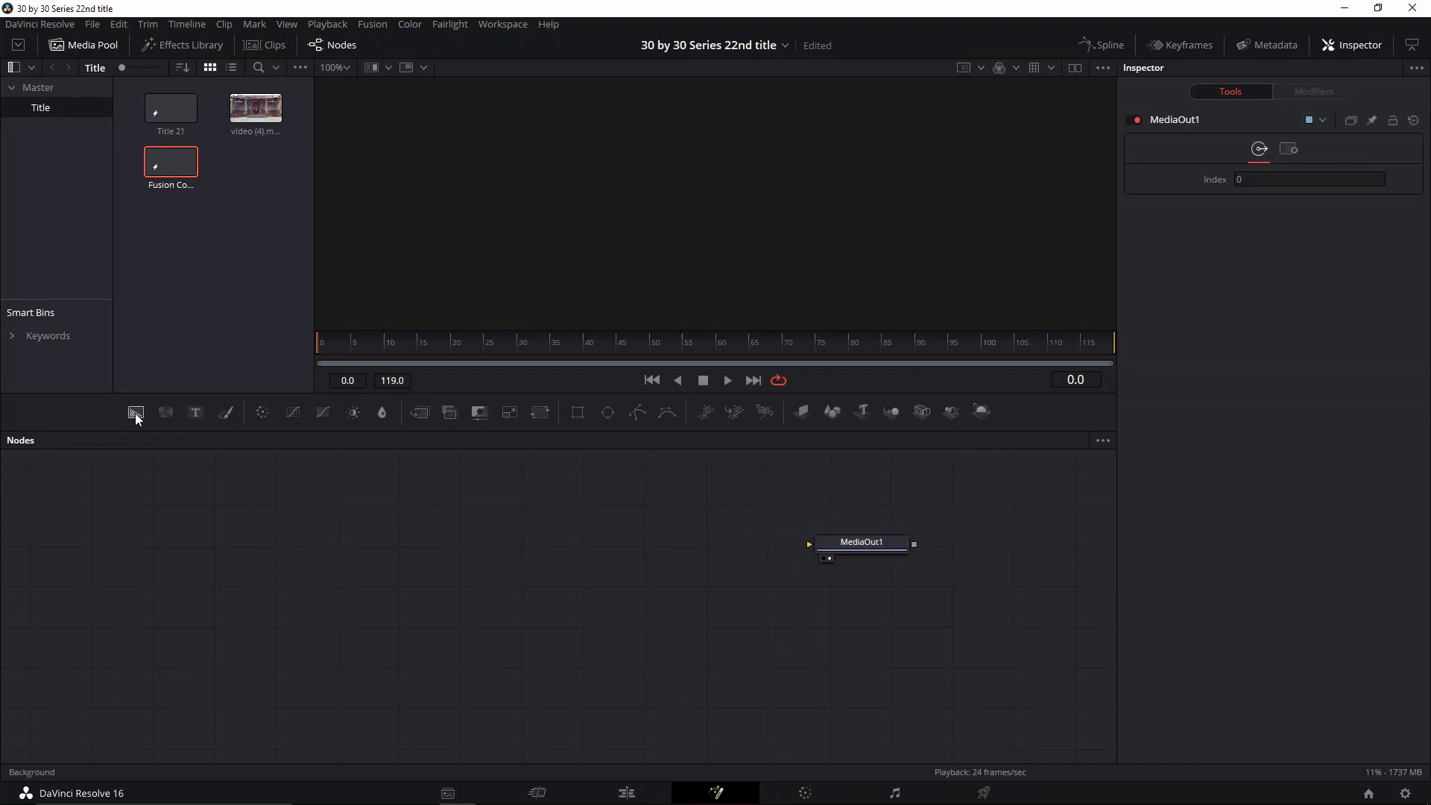
click(136, 413)
drag(307, 521, 839, 547)
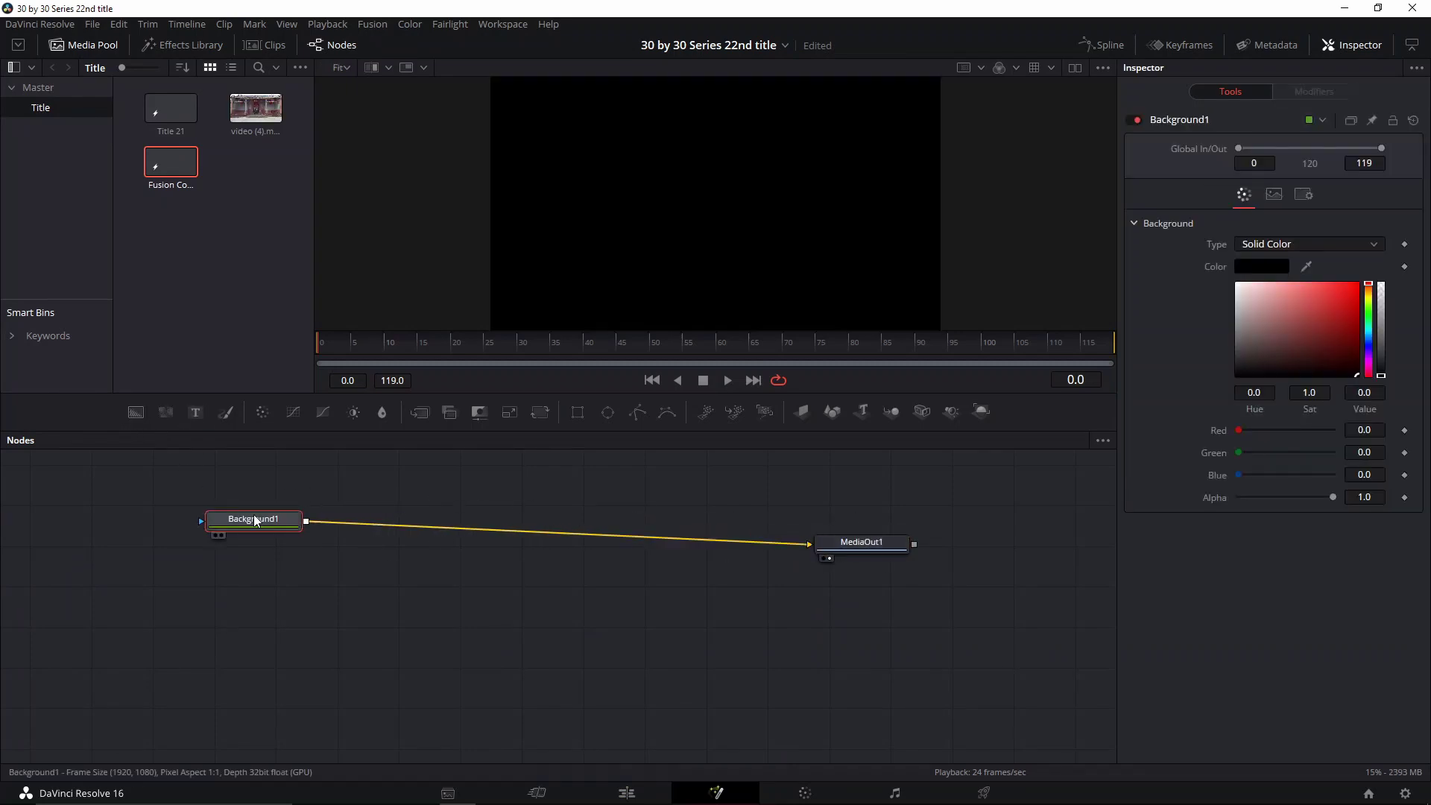
drag(249, 520, 230, 562)
click(1341, 319)
drag(1342, 319, 1344, 316)
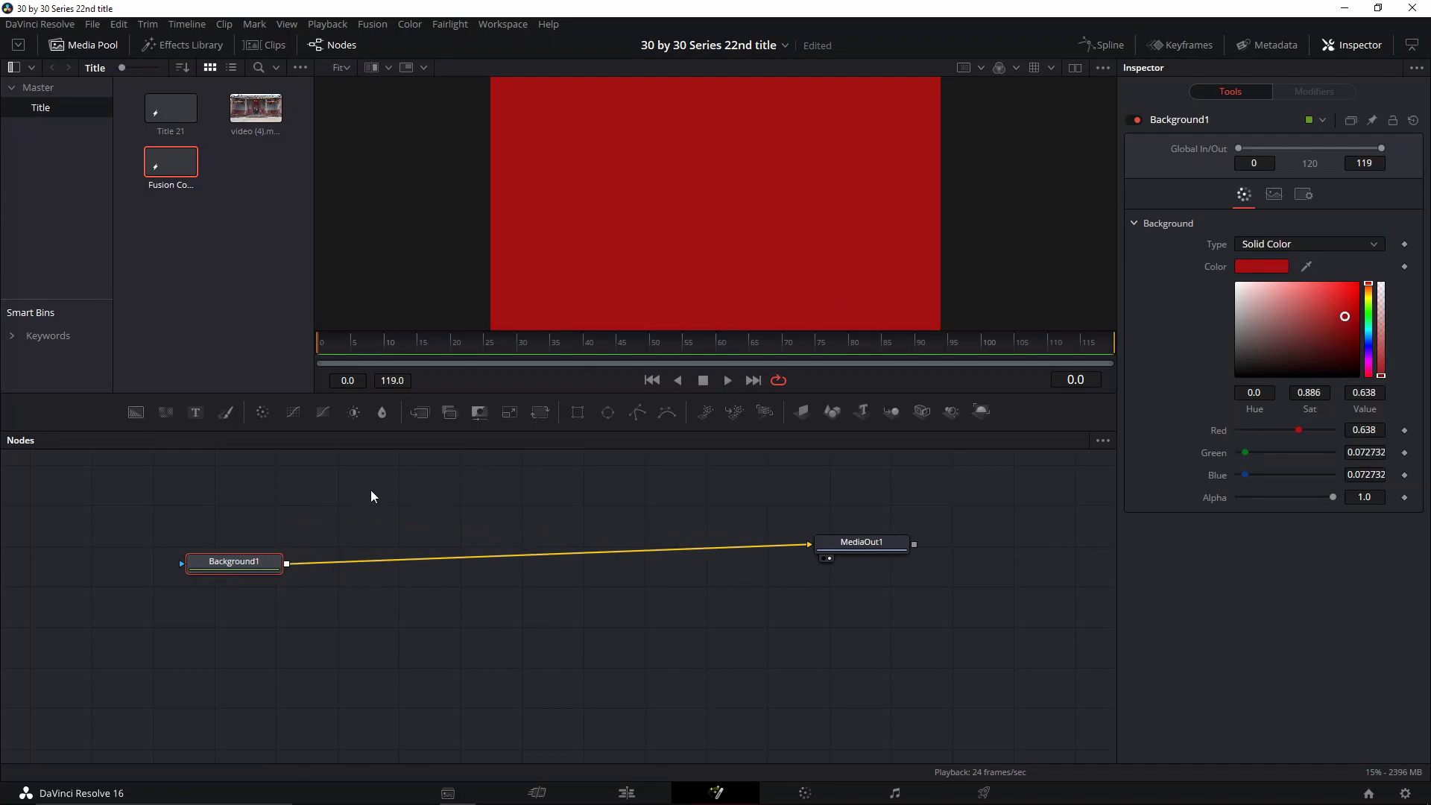
Insert a Merge node between Background1 and MediaOut1, and place a second, unconnected Background node above Background1
click(409, 412)
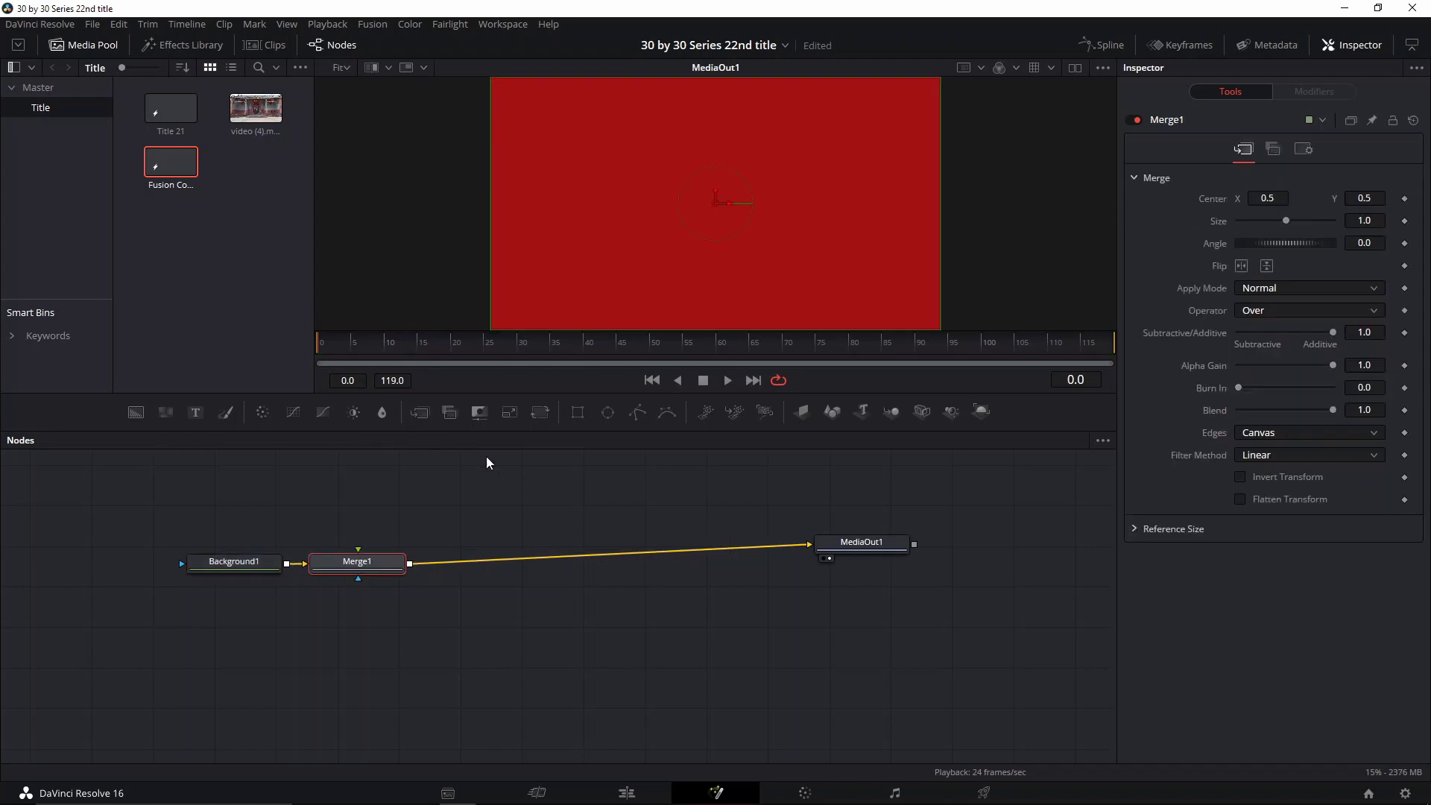
drag(477, 640, 608, 631)
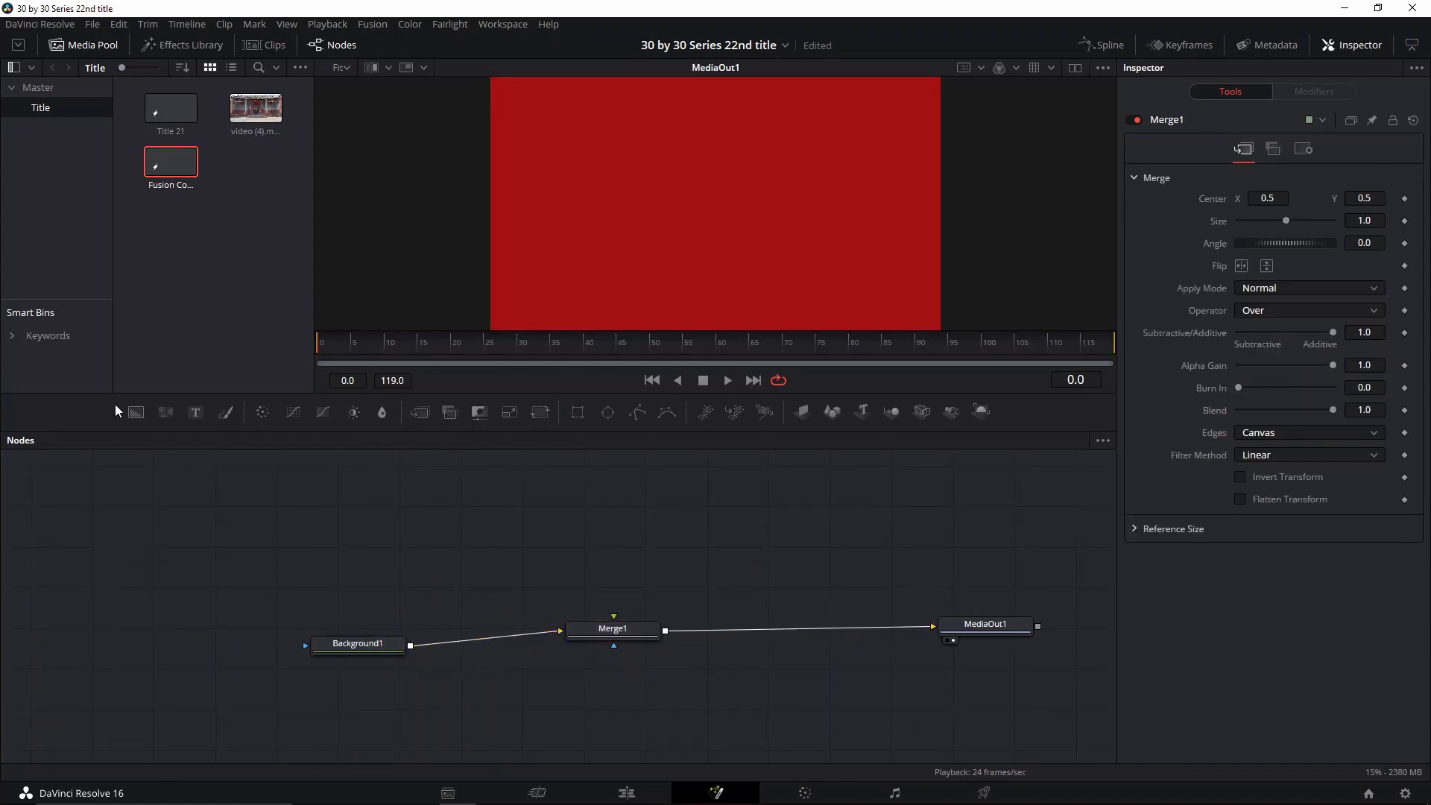
click(135, 413)
drag(732, 638, 440, 549)
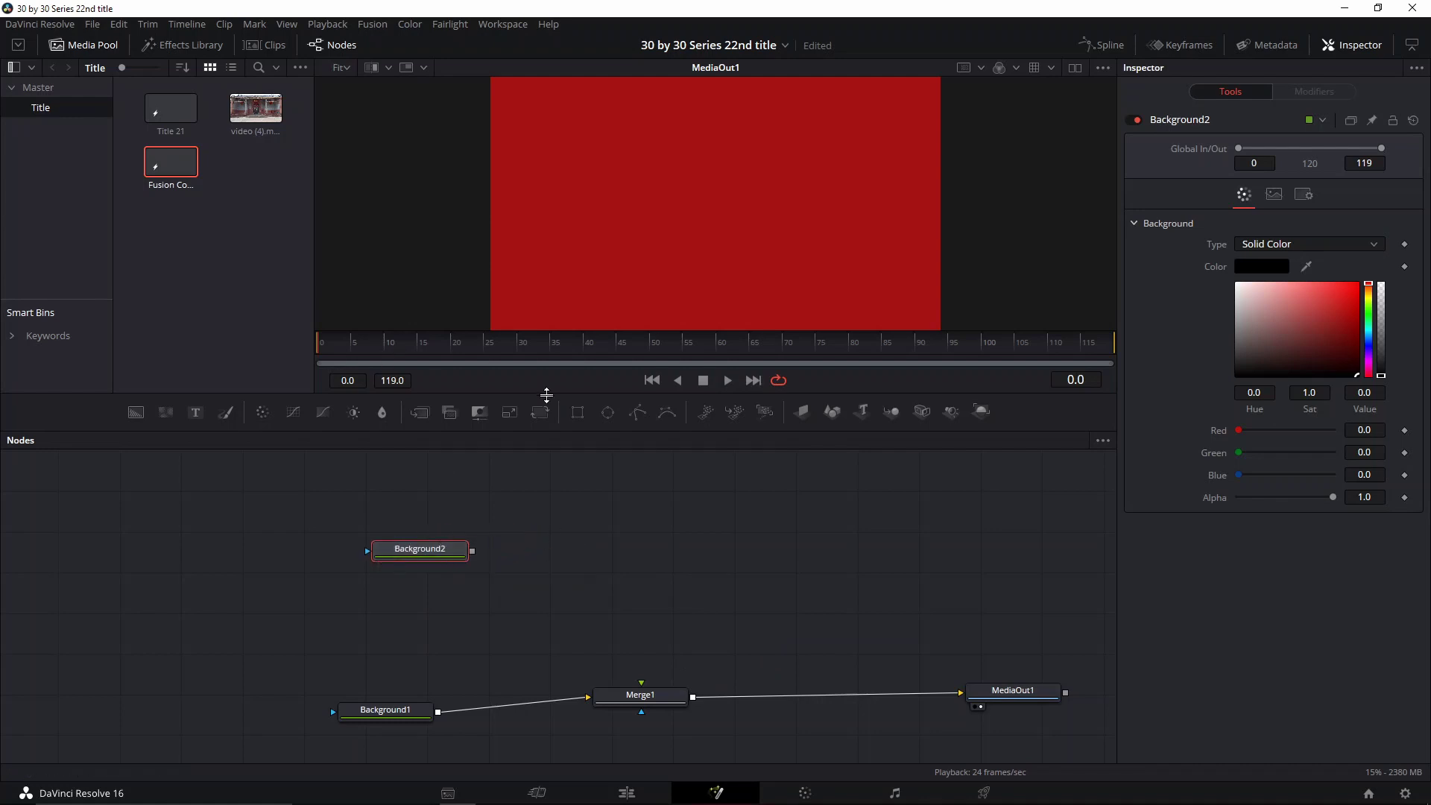
Mask Background2 with a Rectangle and route it through a new Merge node into Merge1's foreground
click(579, 418)
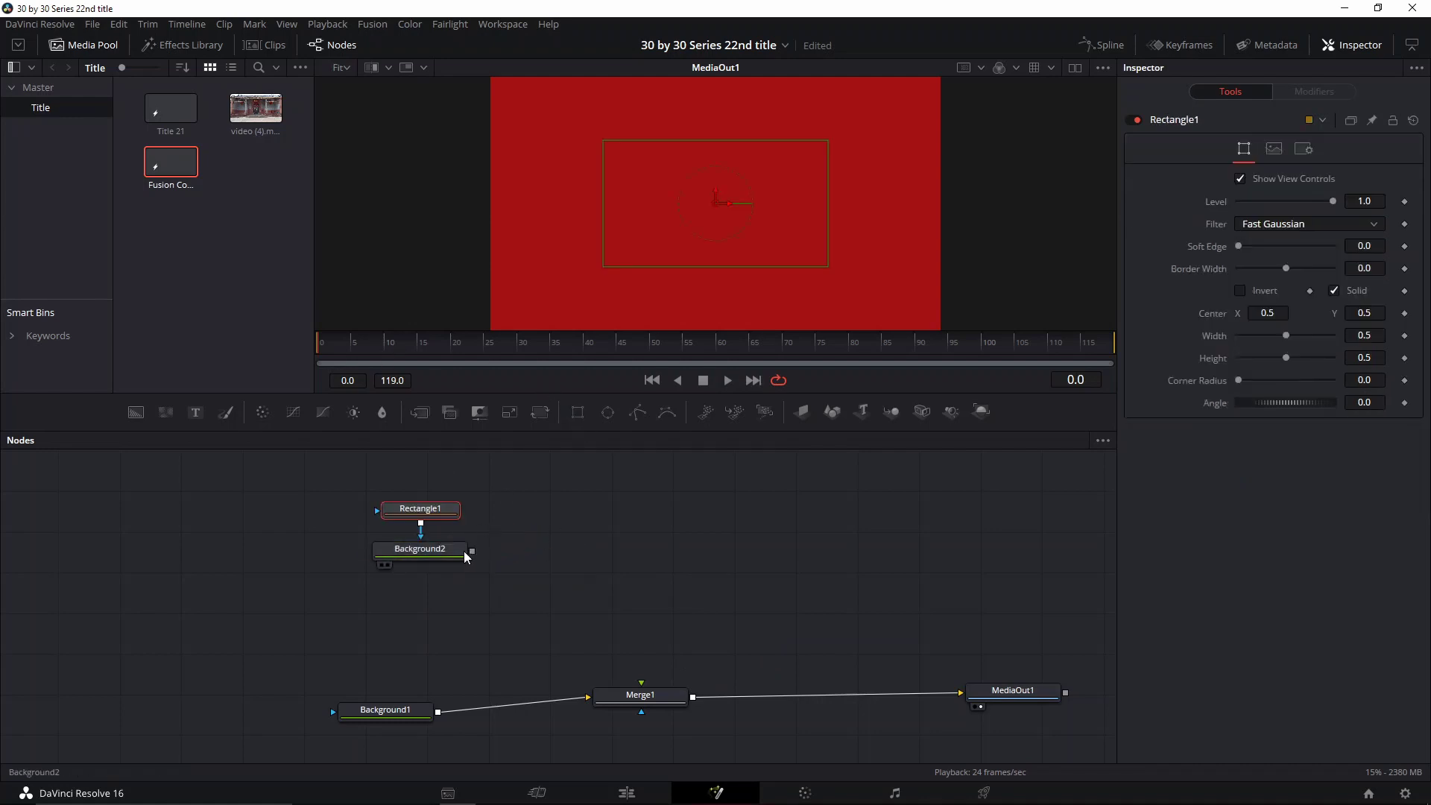
click(454, 553)
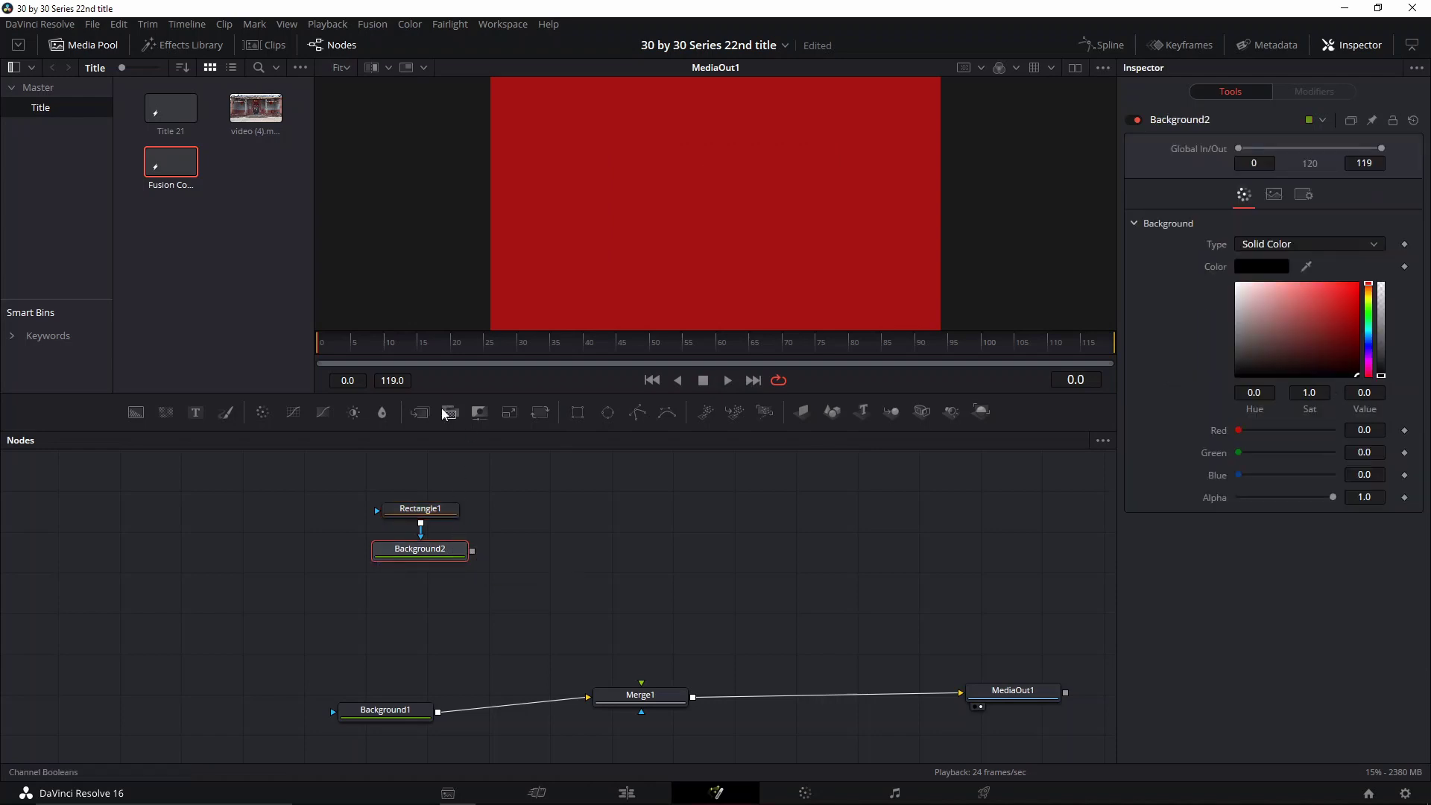
click(420, 413)
drag(554, 561, 647, 690)
drag(596, 547, 583, 564)
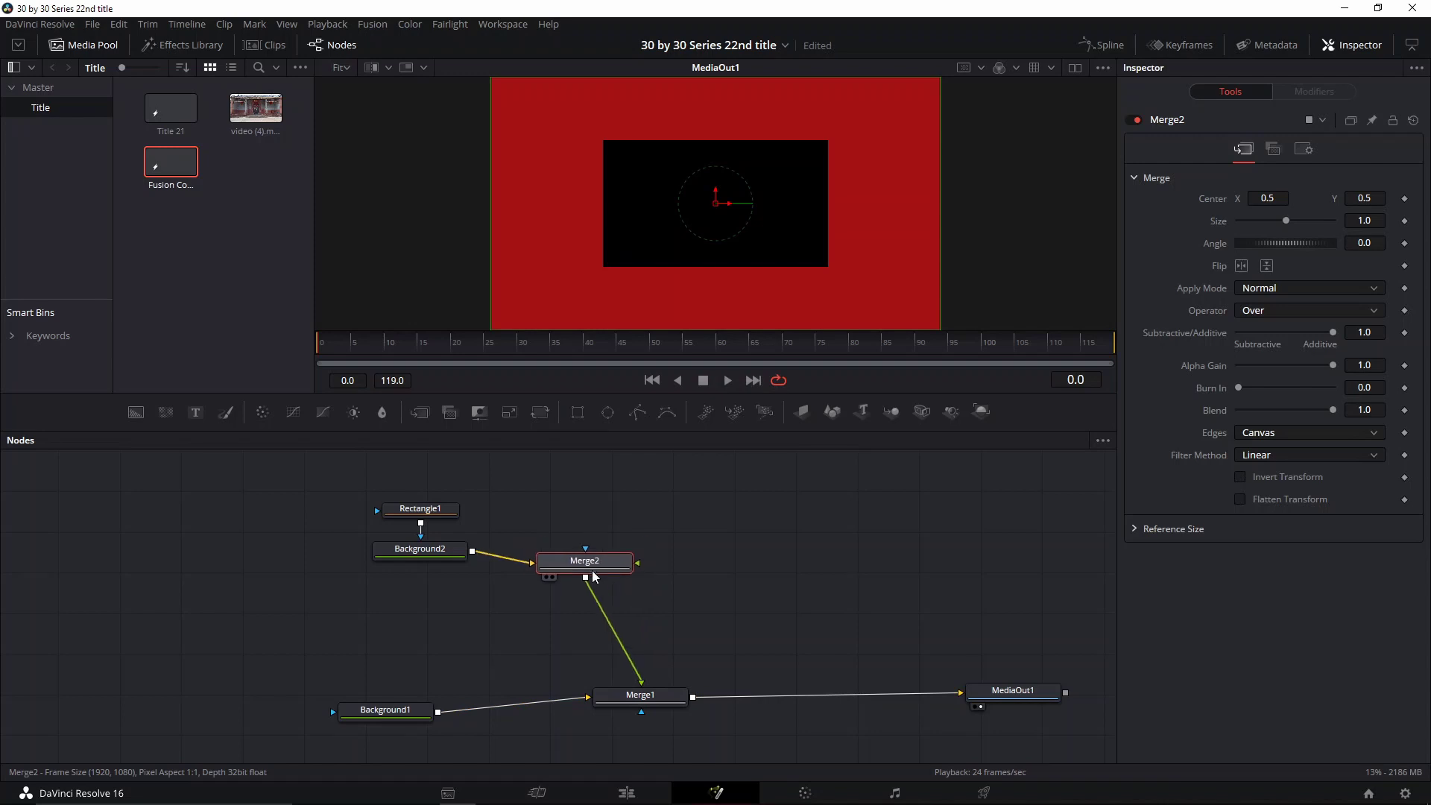
Resize the Rectangle1 mask into a tall vertical strip with height 1.5 and width about 0.299
click(420, 552)
click(419, 514)
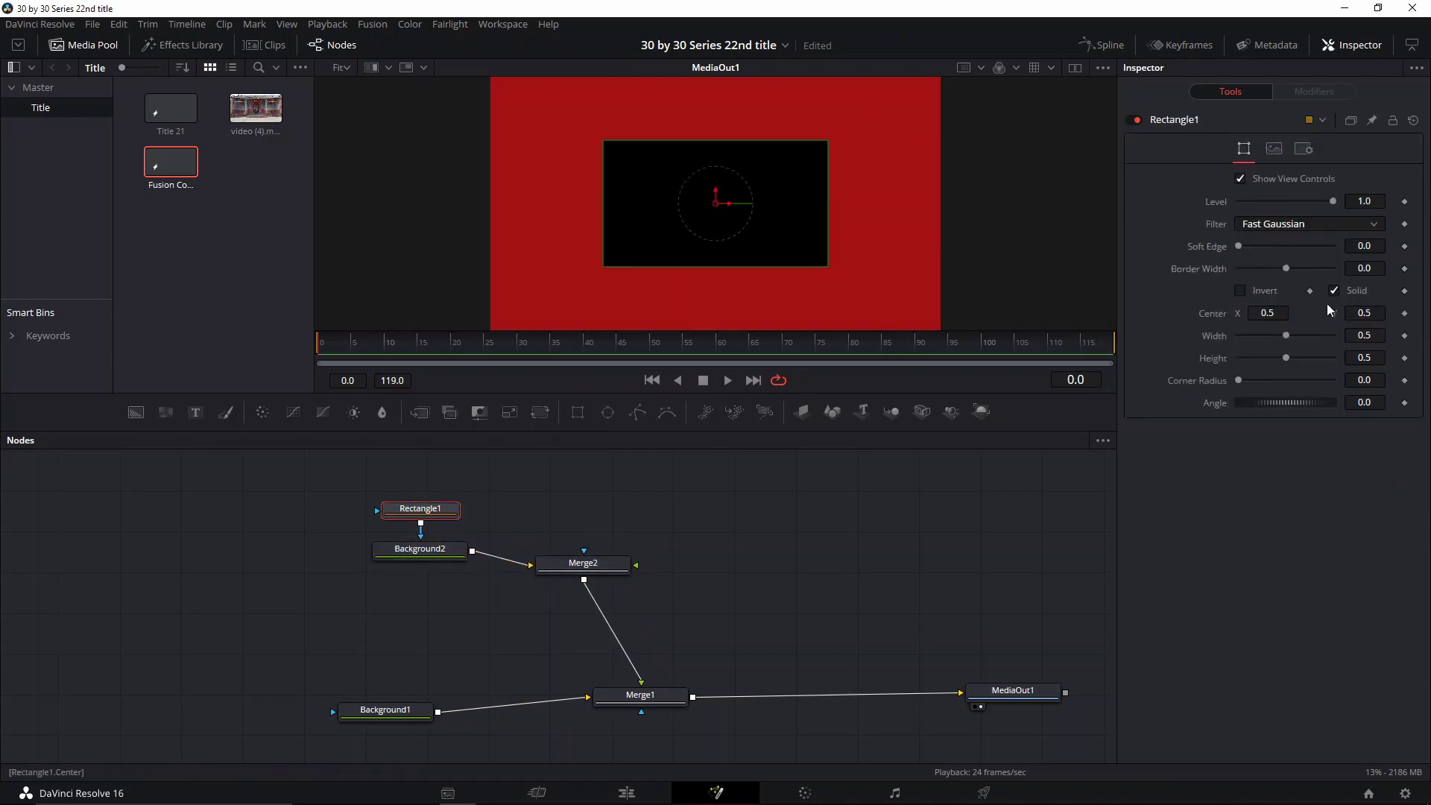
drag(1285, 359, 1333, 360)
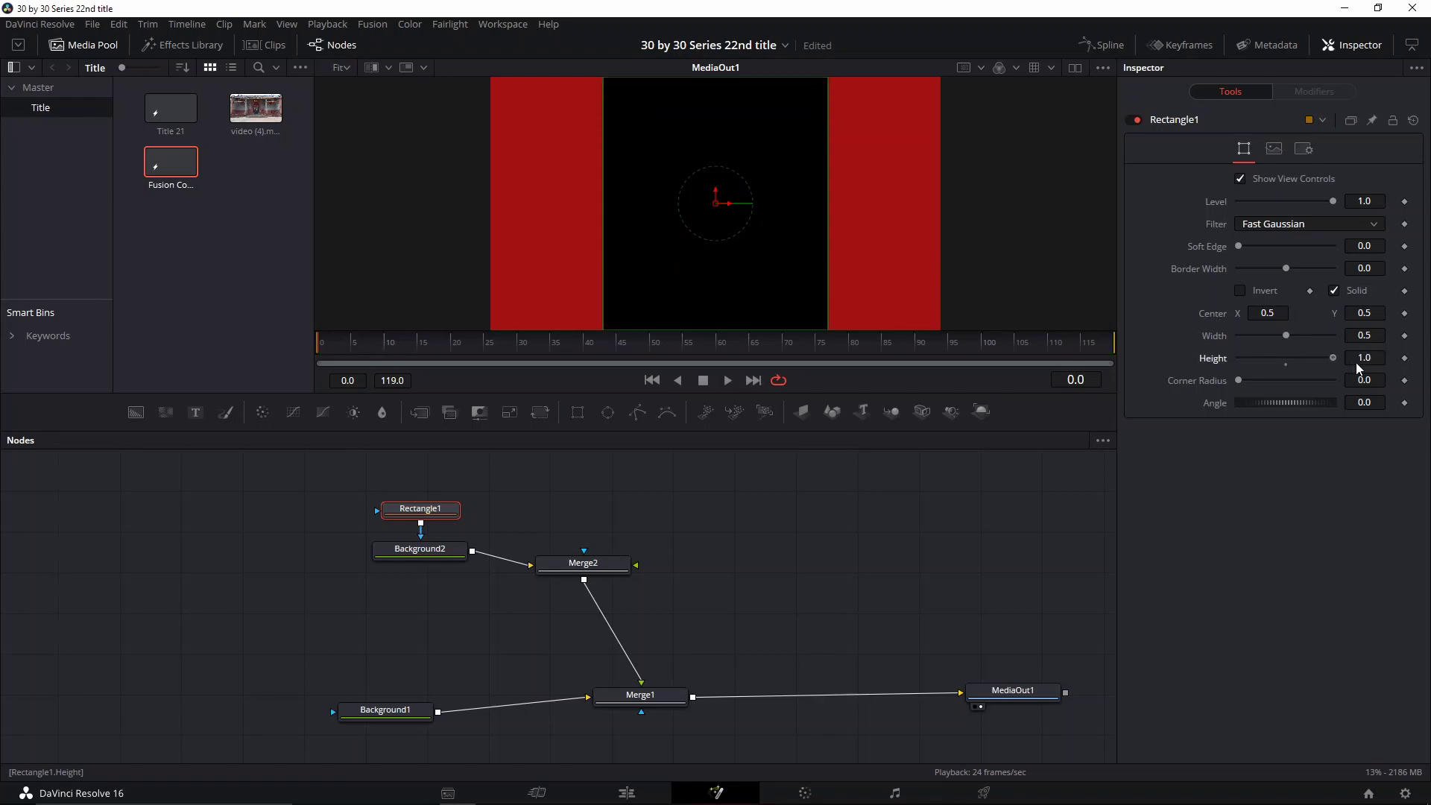
click(1365, 358)
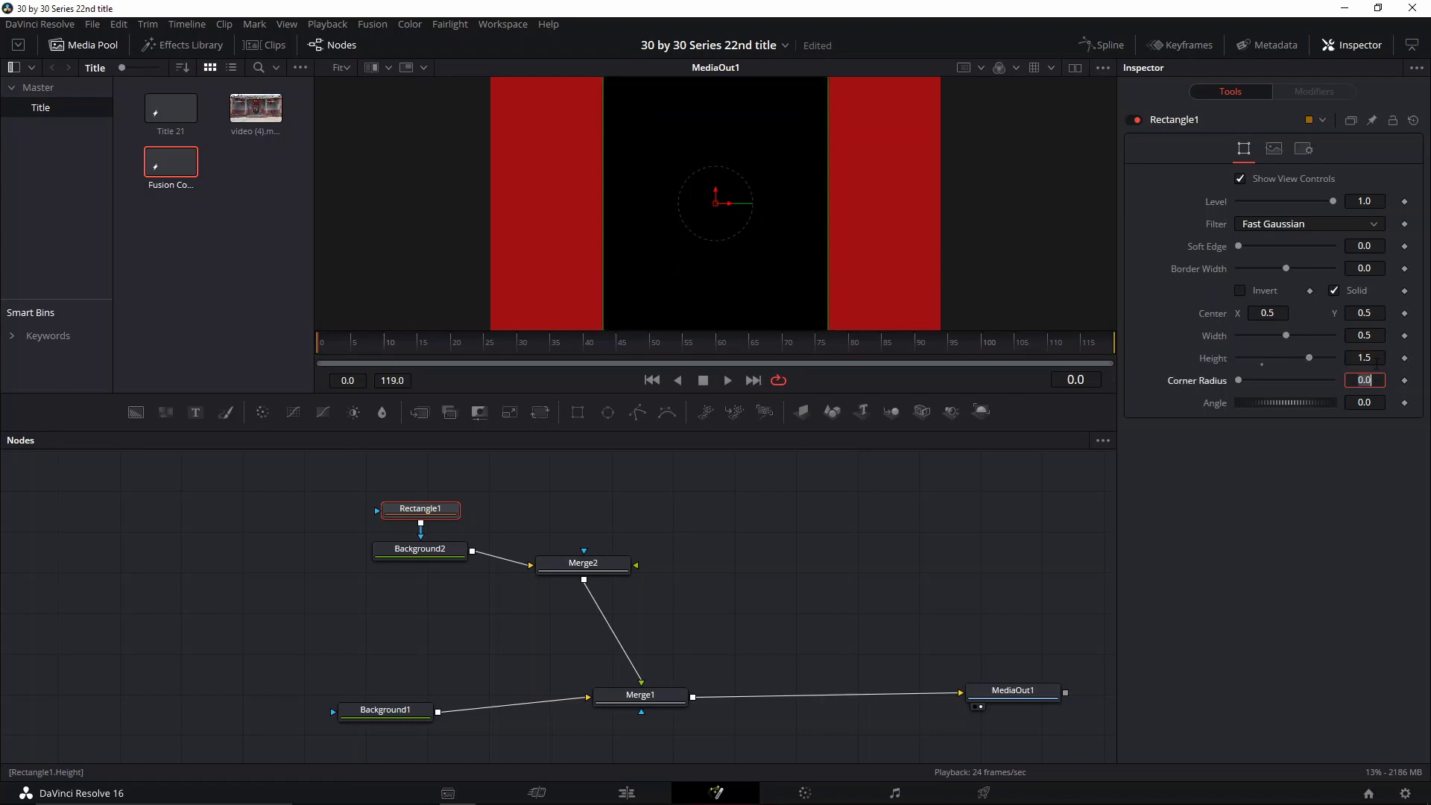
click(1364, 336)
drag(1286, 334, 1268, 349)
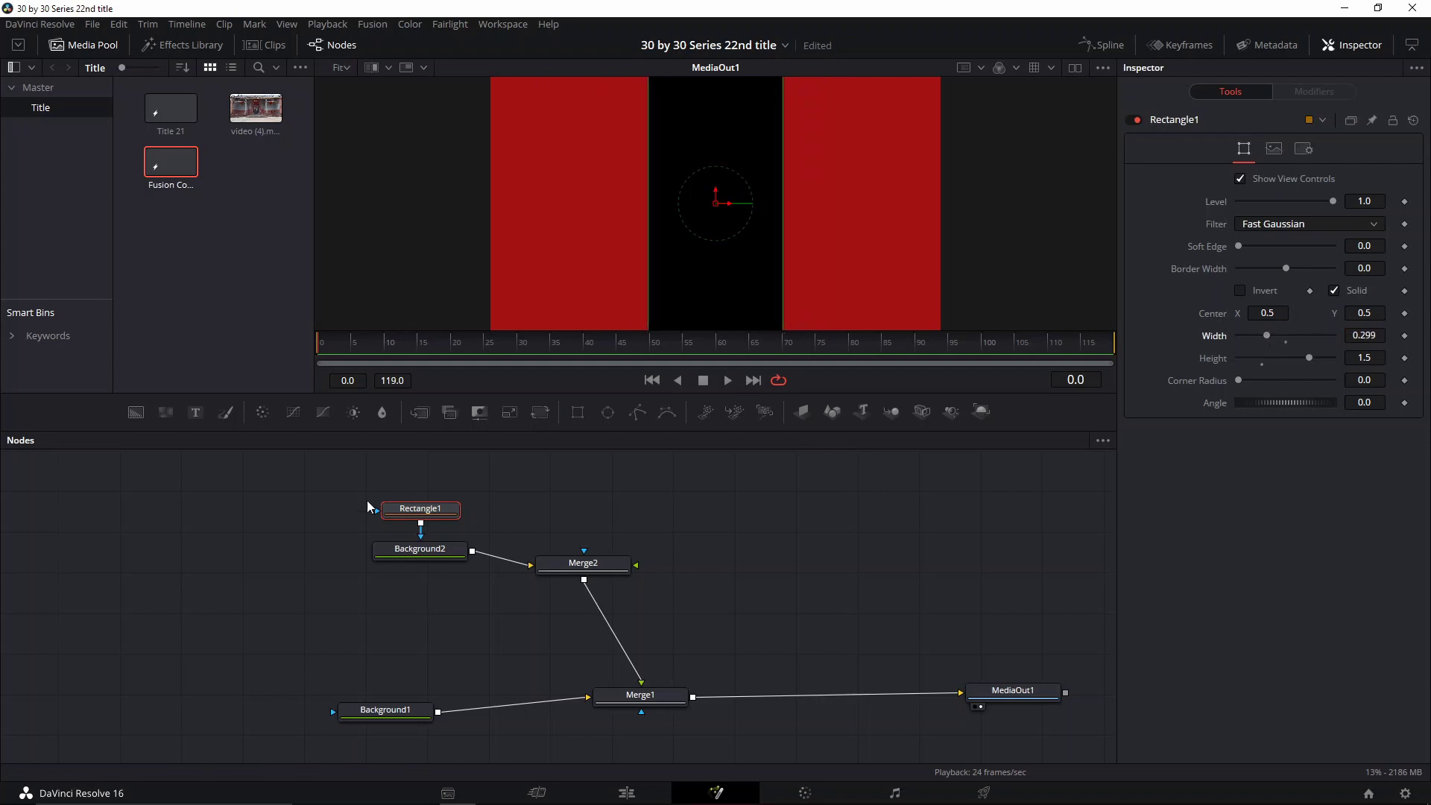
Make the black Background2 strip semi-transparent by setting its alpha to 0.55
click(411, 552)
click(1303, 498)
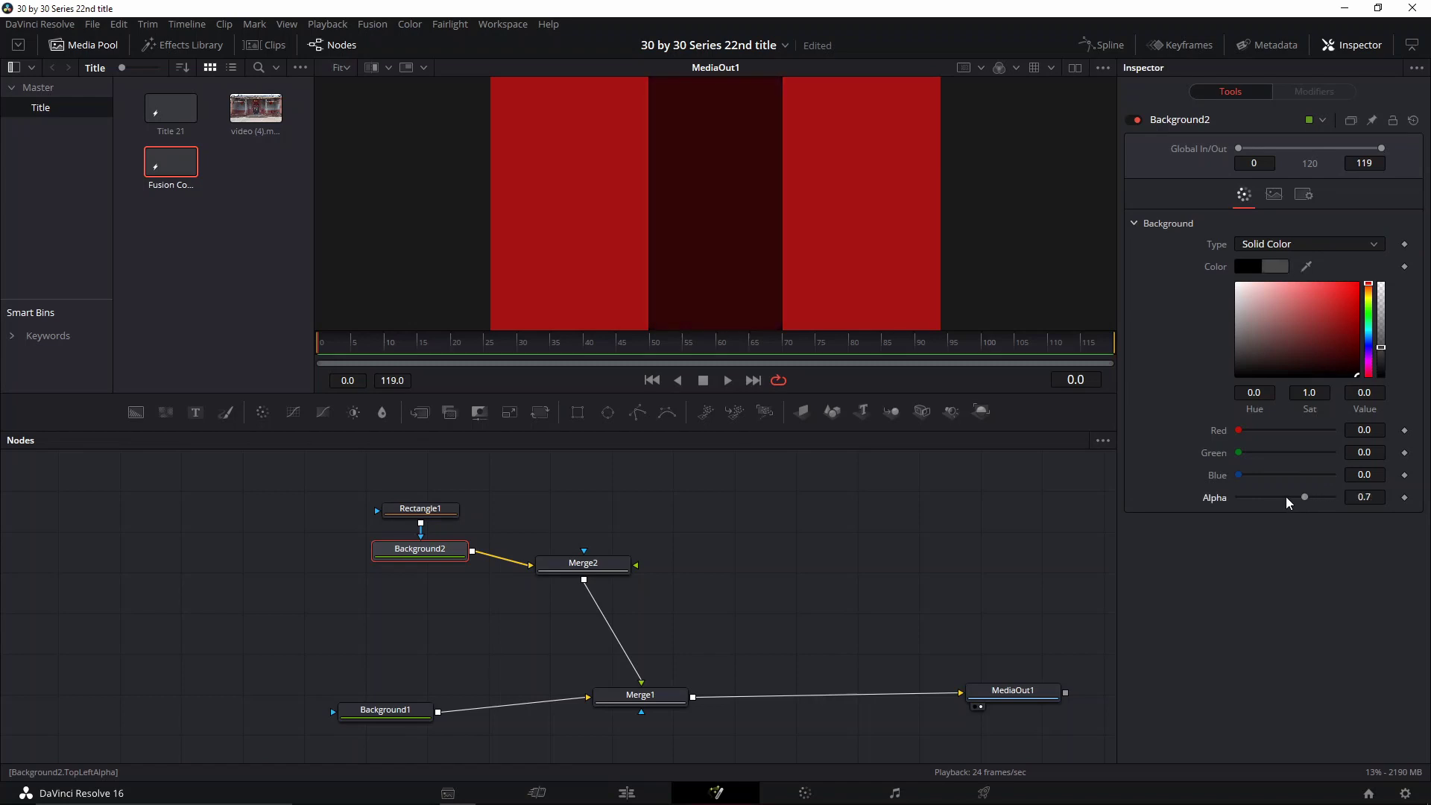
click(1289, 498)
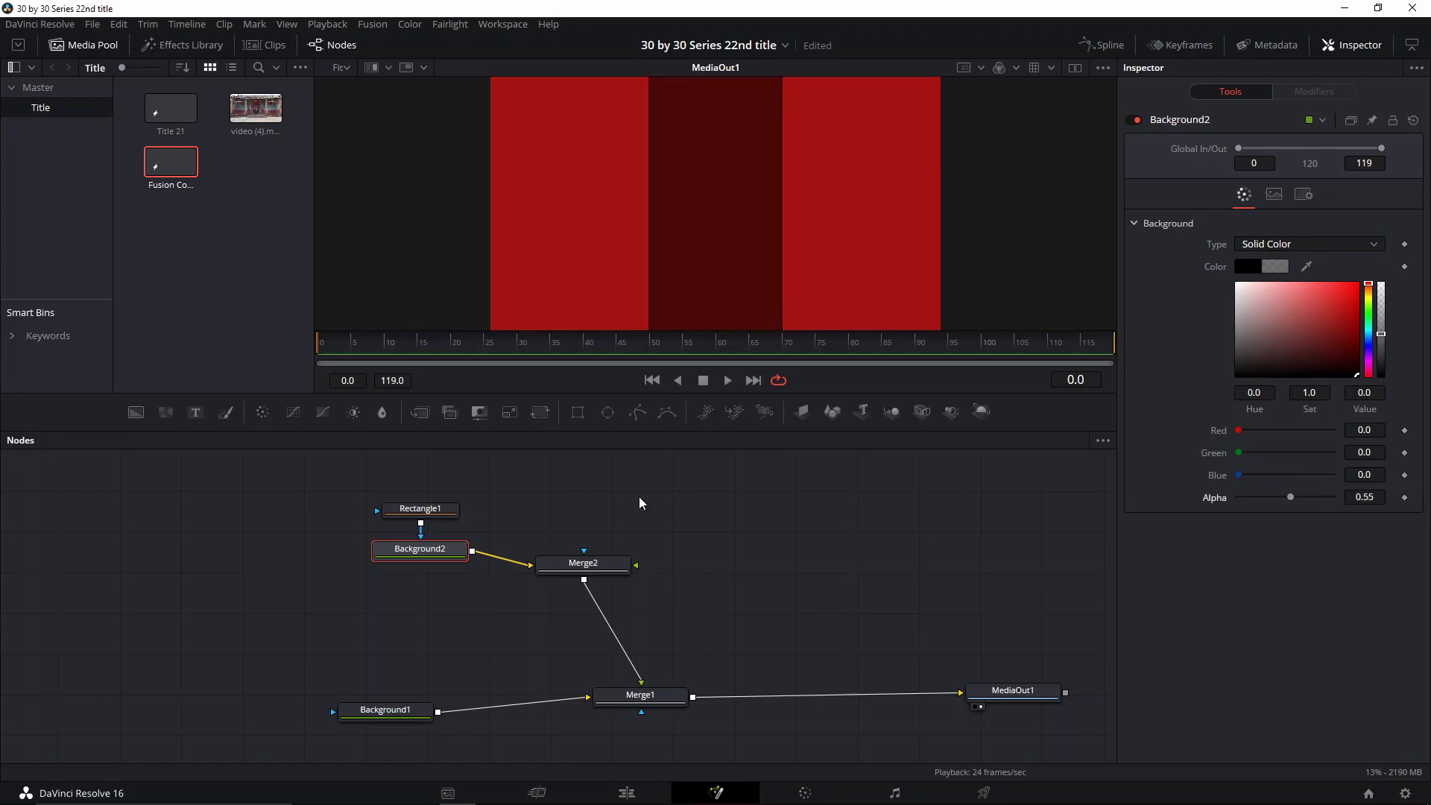
Duplicate Rectangle1 with Background2 and connect the copied background to Merge2's foreground
click(432, 510)
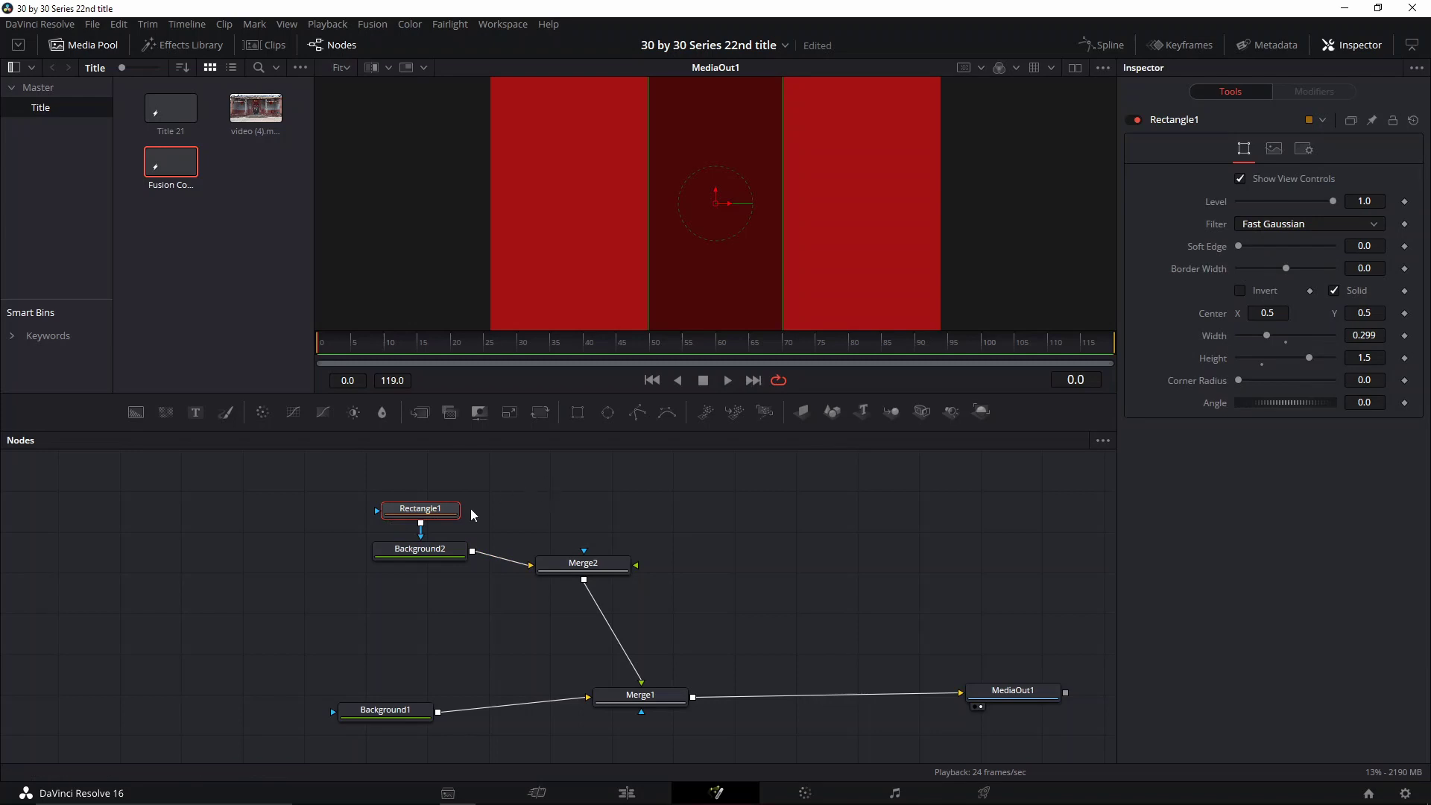
drag(471, 508, 417, 567)
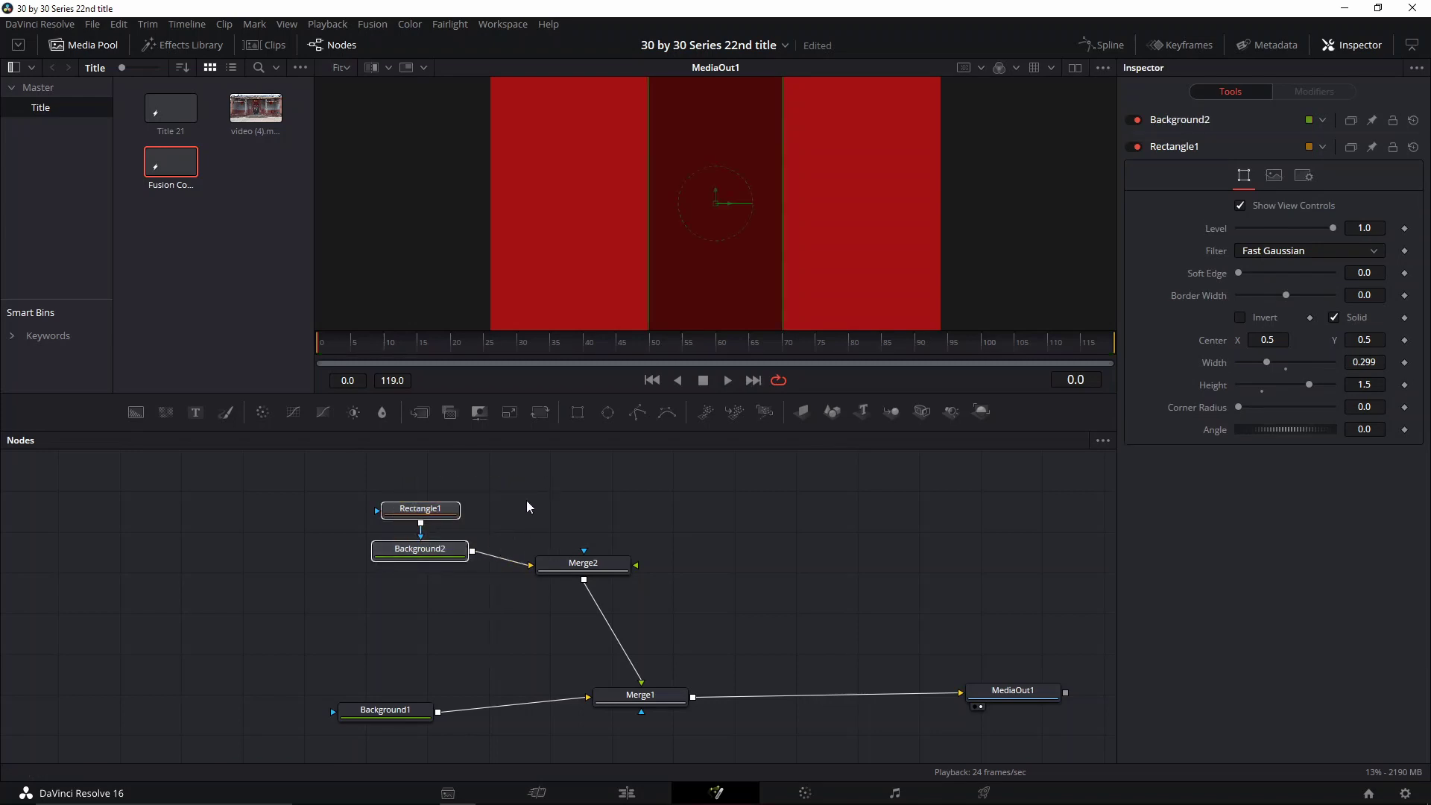
key(ctrl+c)
key(ctrl+v)
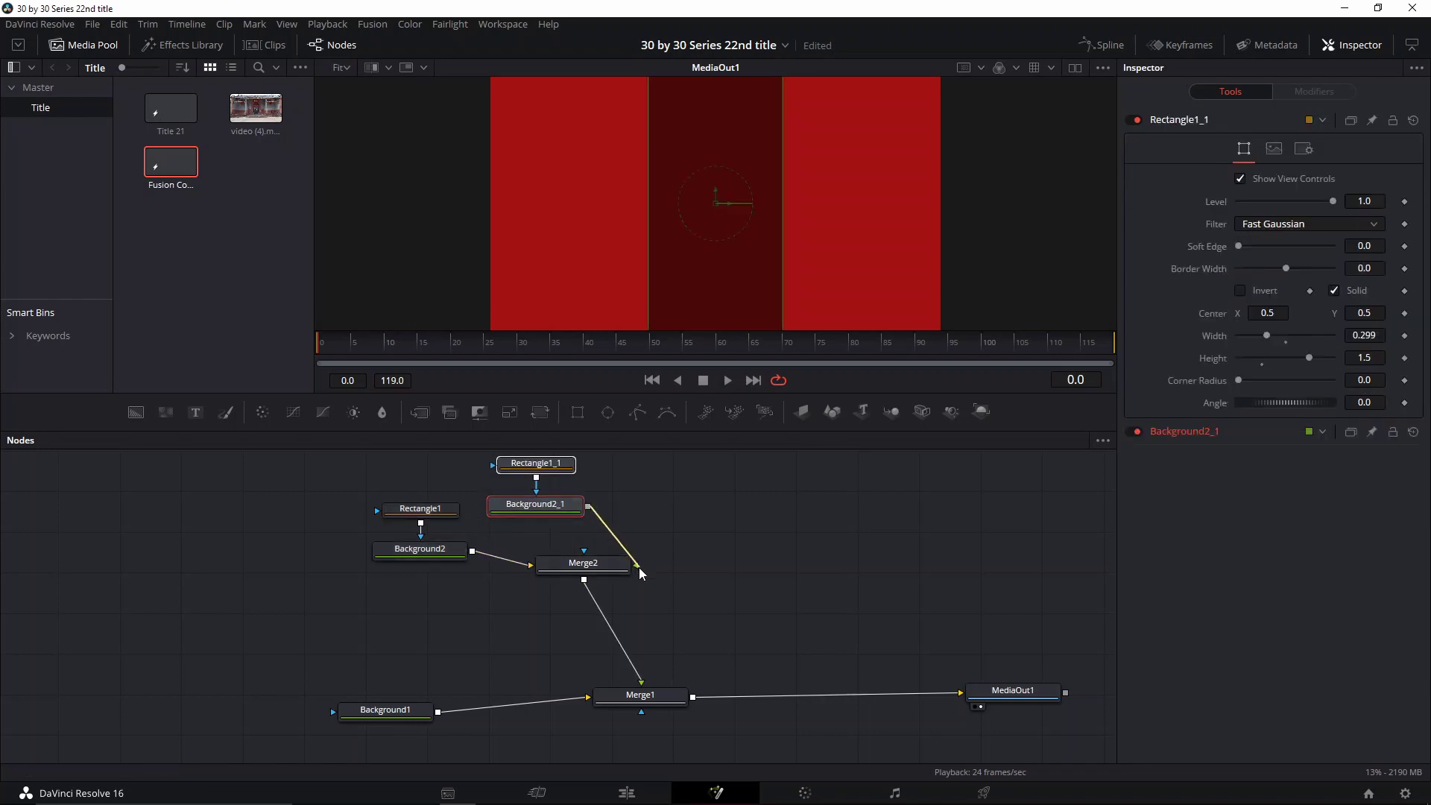
drag(637, 566, 574, 509)
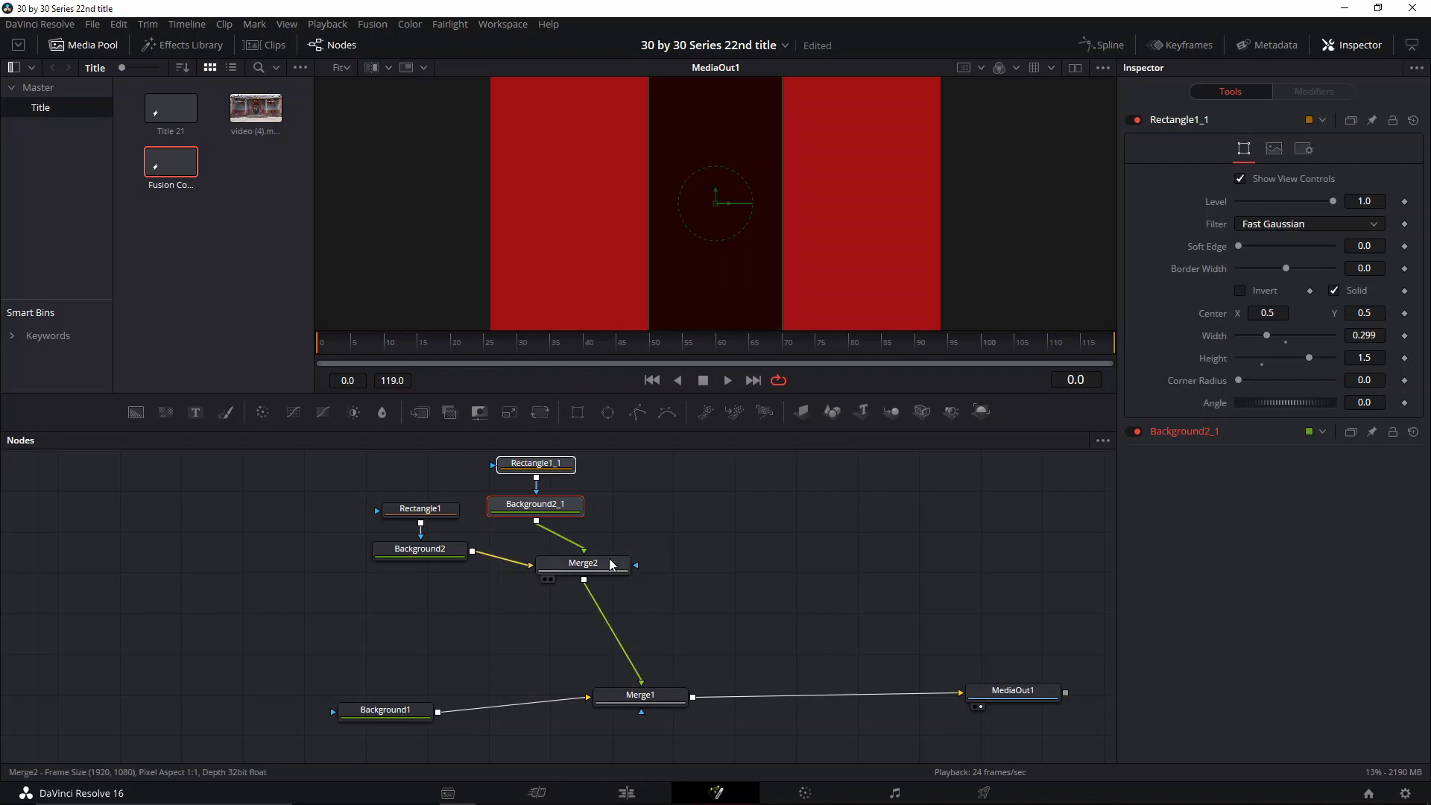
drag(610, 565, 575, 562)
Narrow the duplicated Rectangle1_1 mask to a width of about 0.263
click(538, 507)
scroll(537, 472, up, 1)
click(538, 483)
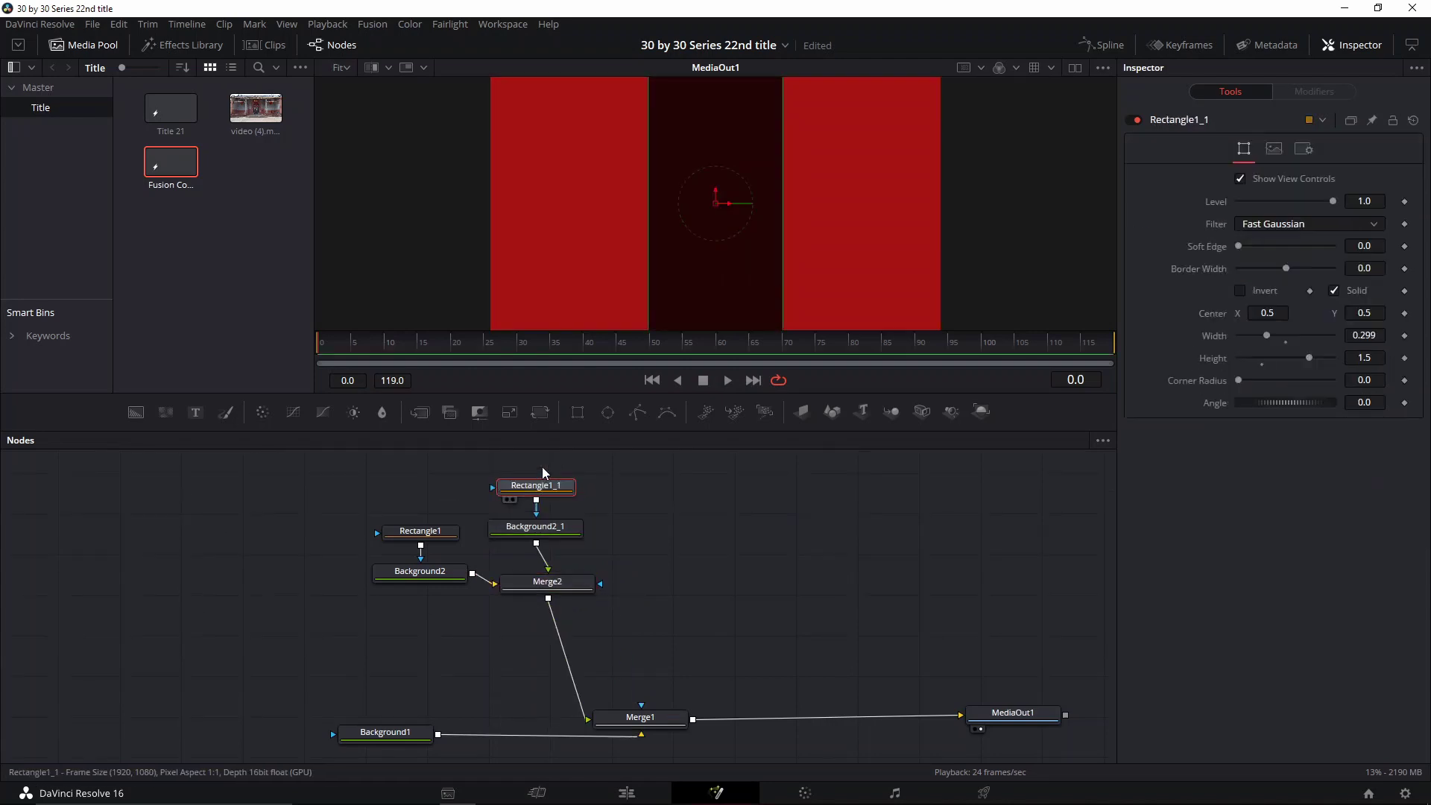
drag(1269, 343, 1238, 357)
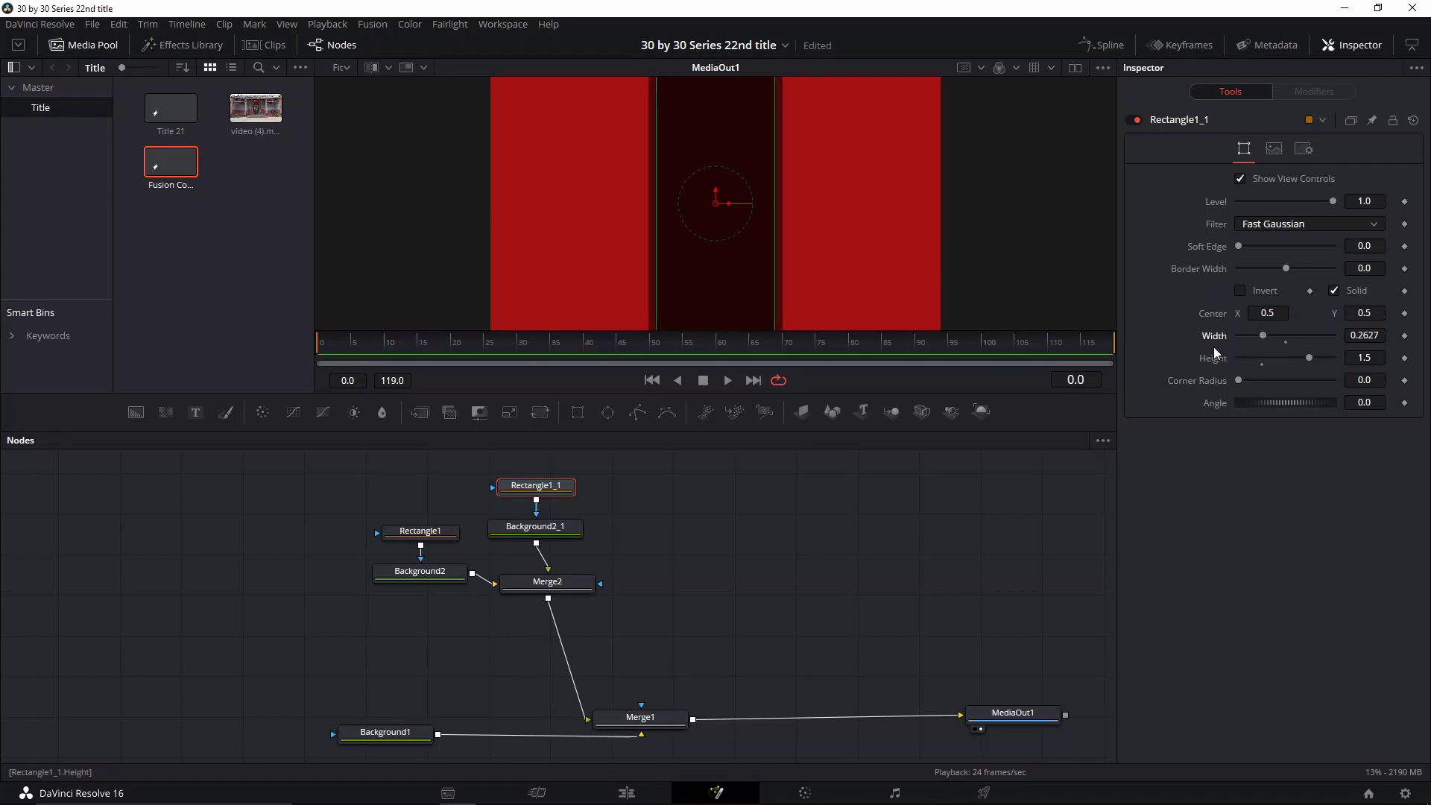
Add a keyframe to Rectangle1's Center at frame 10
scroll(750, 226, down, 2)
click(471, 346)
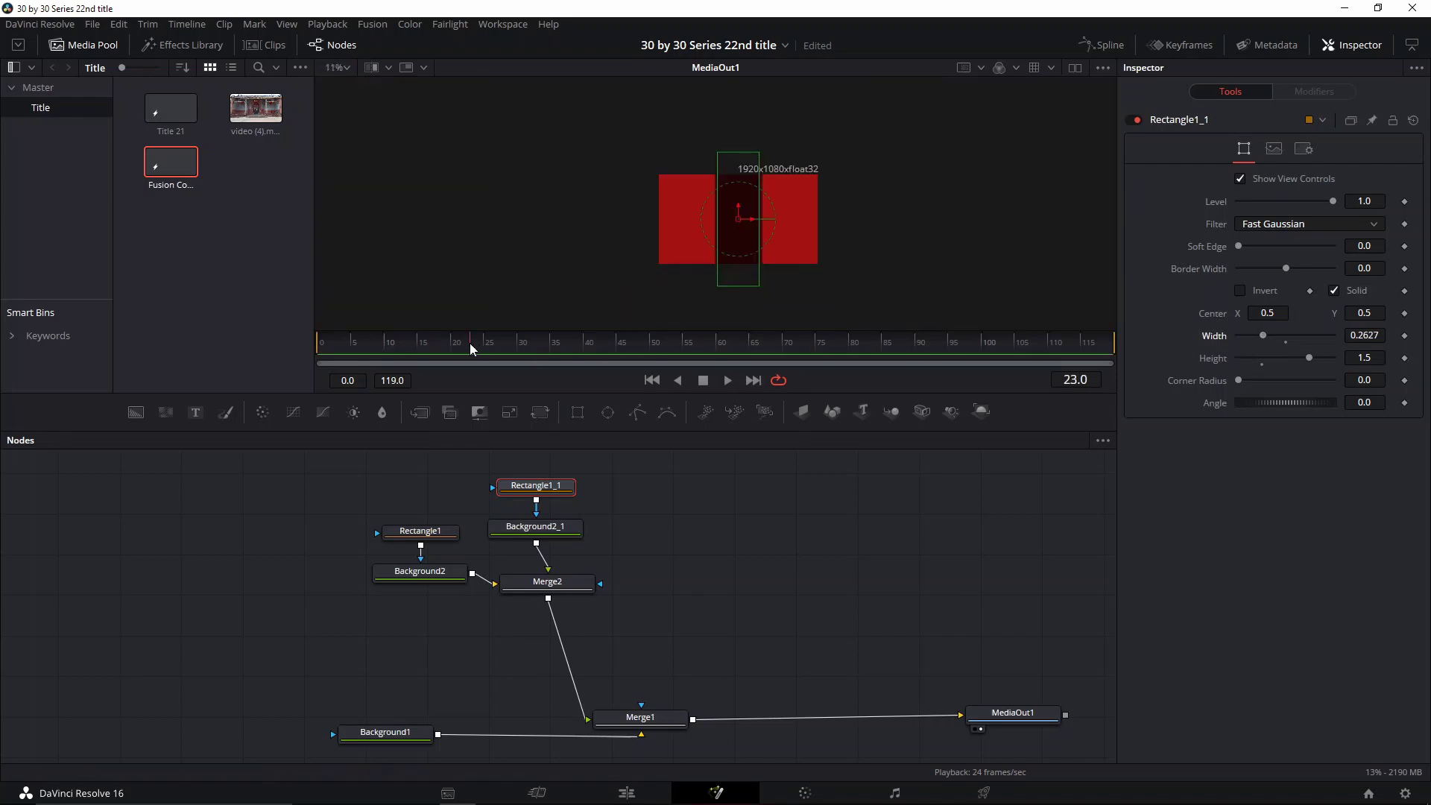
click(762, 570)
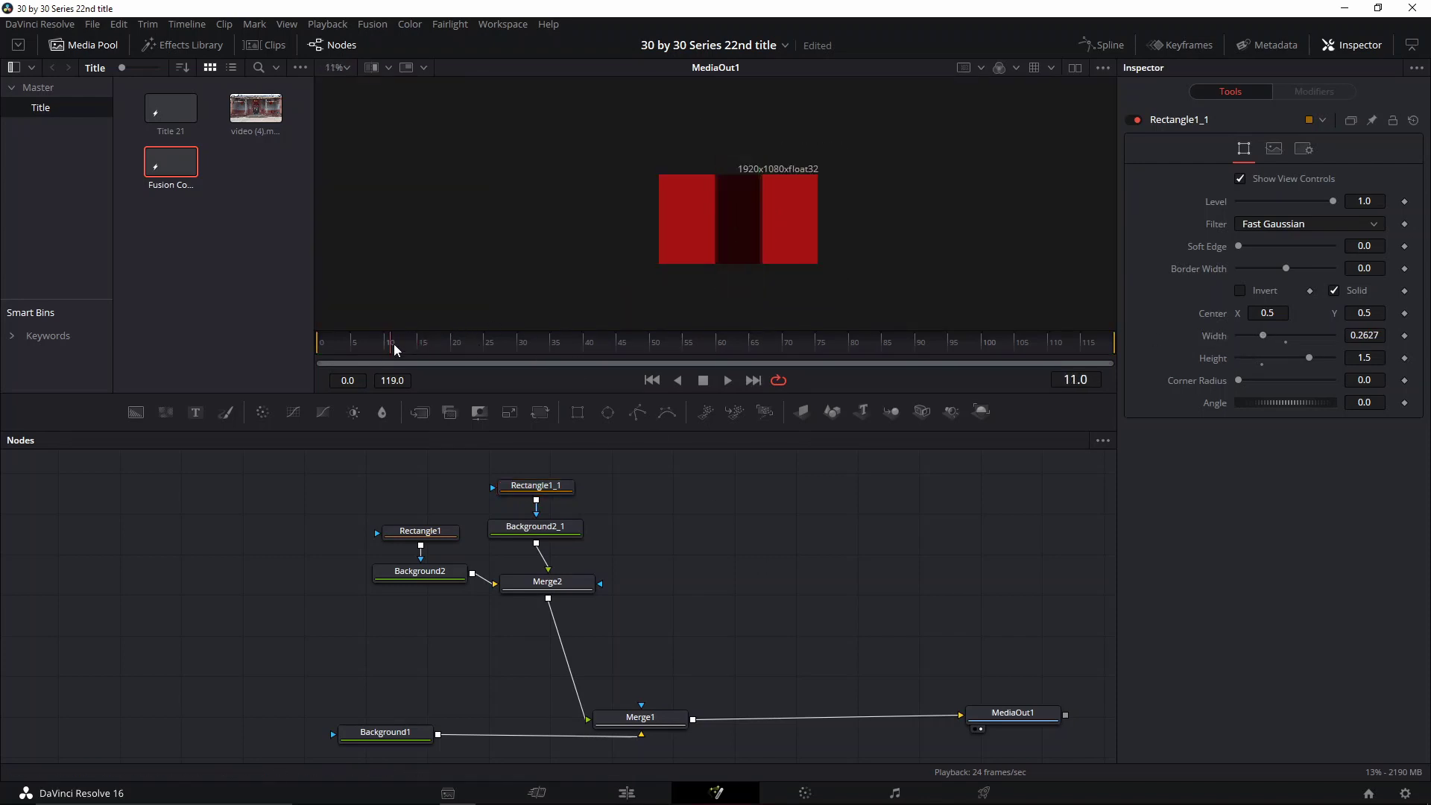
click(368, 347)
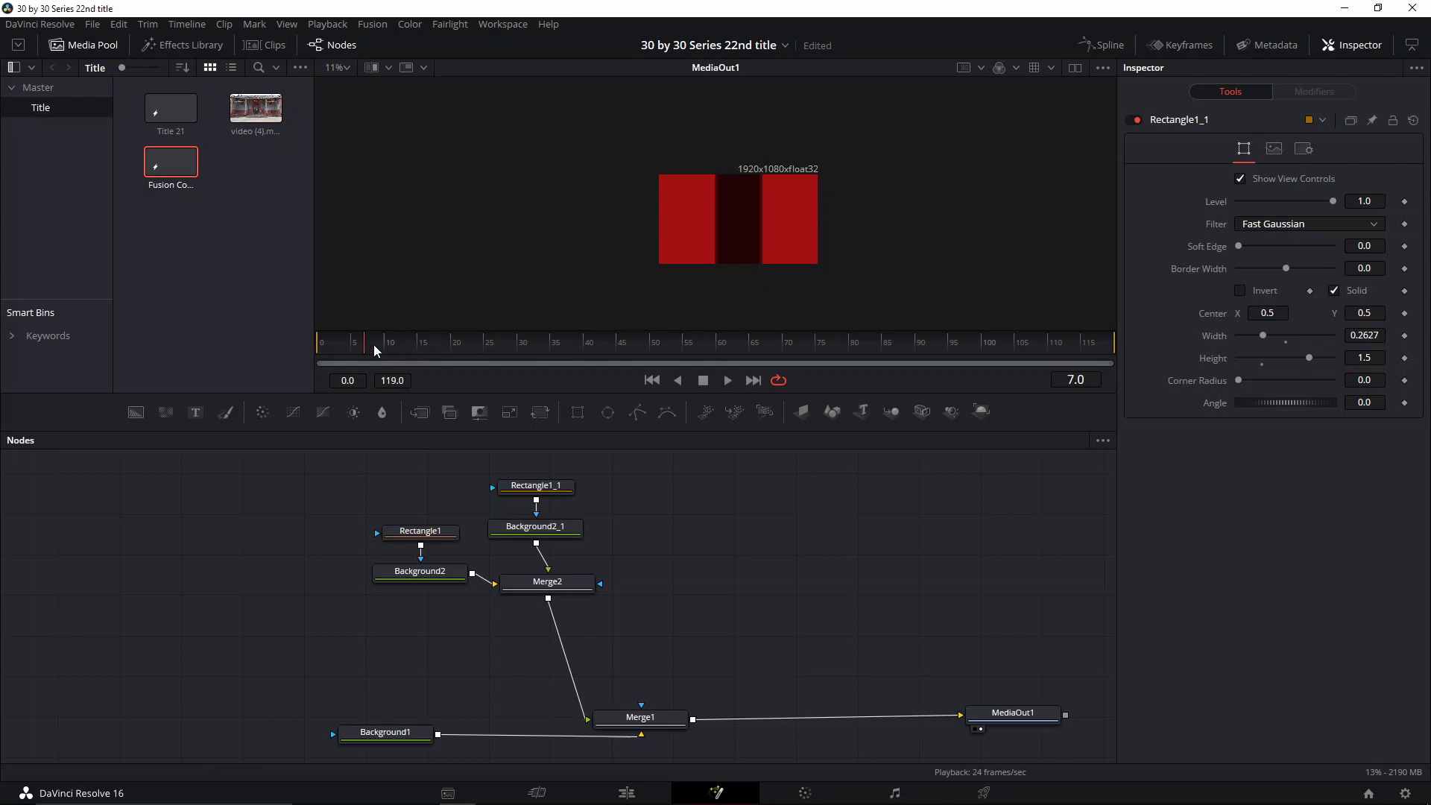
click(446, 572)
click(439, 533)
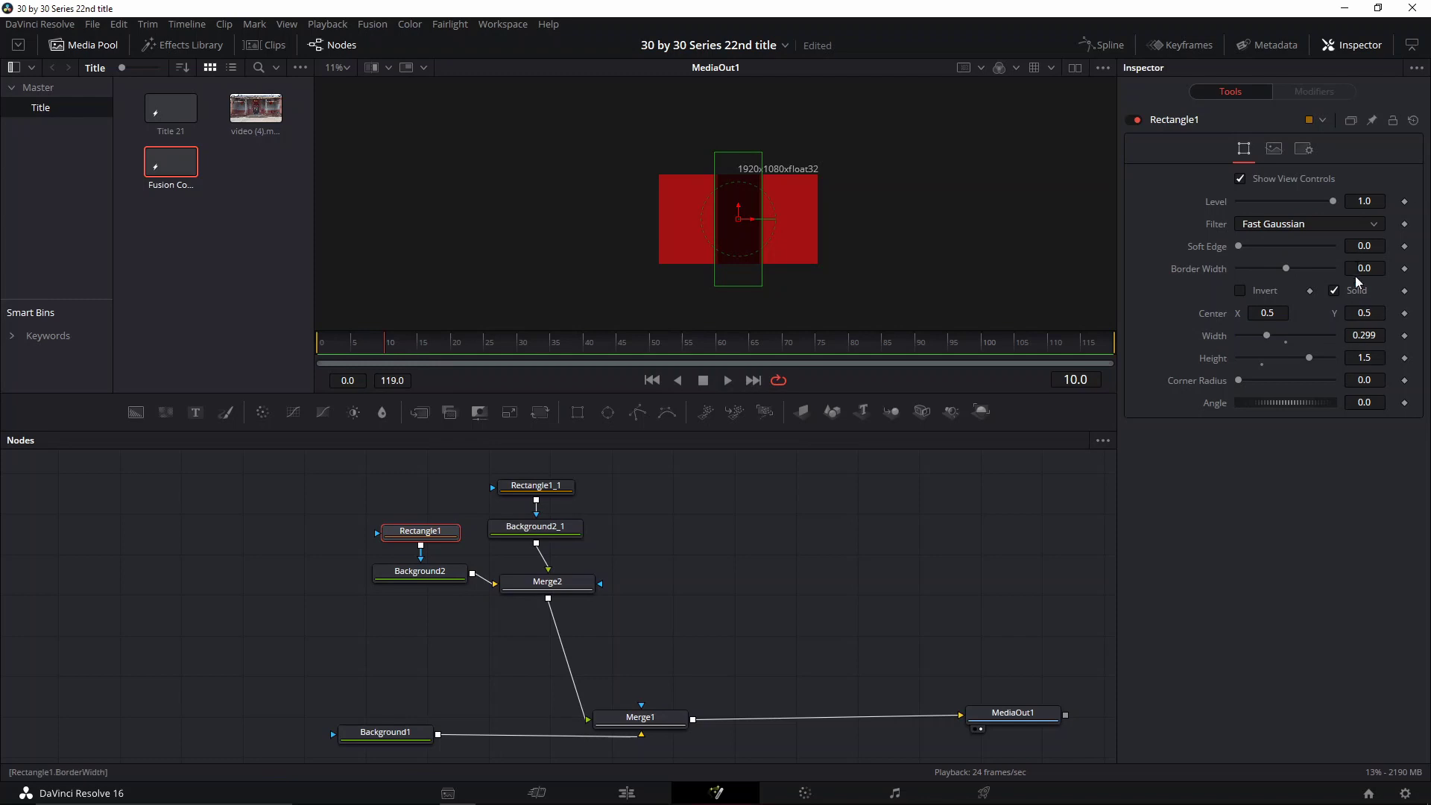
click(1405, 314)
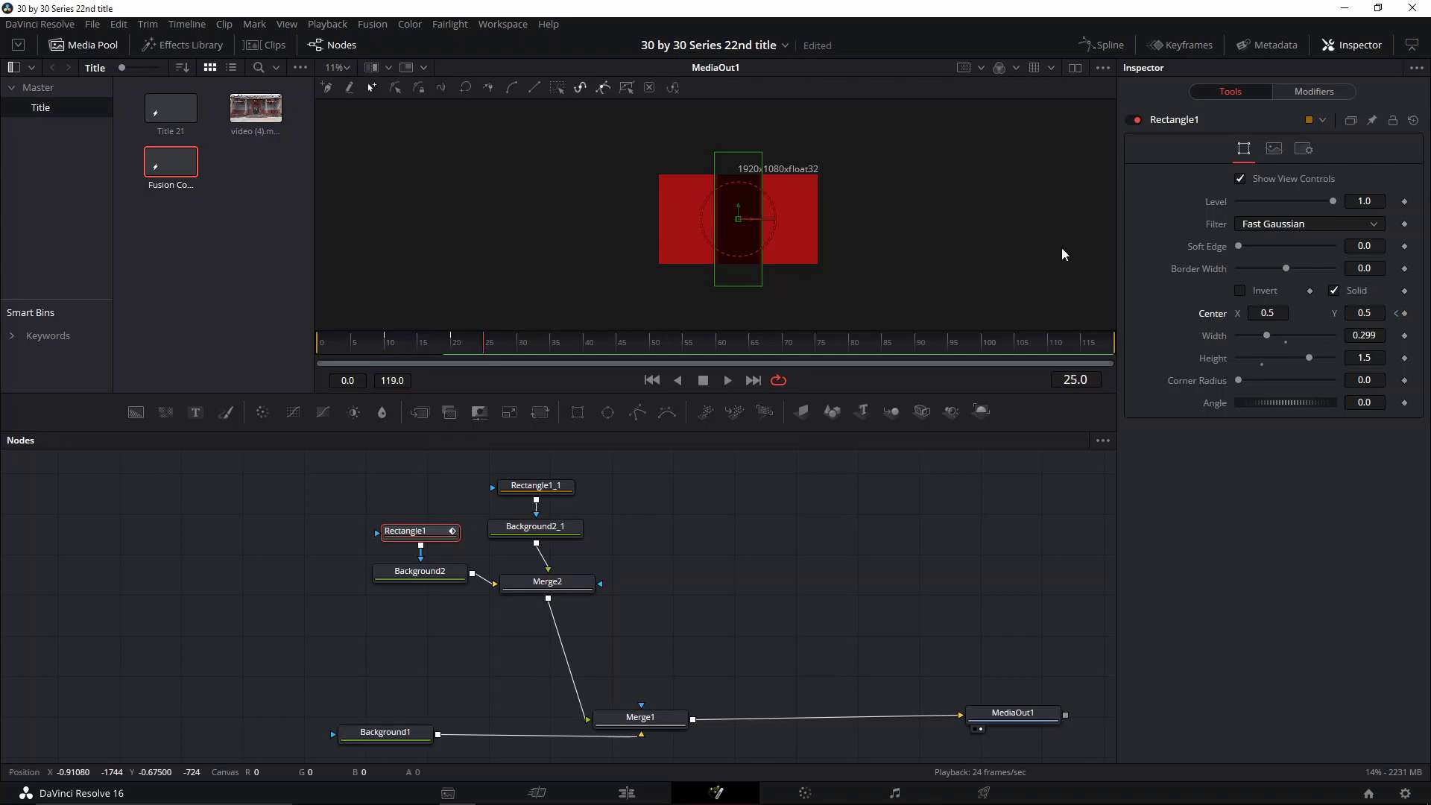
Add further Center keyframes to Rectangle1 at frames 18 and 25
click(1404, 314)
click(1405, 314)
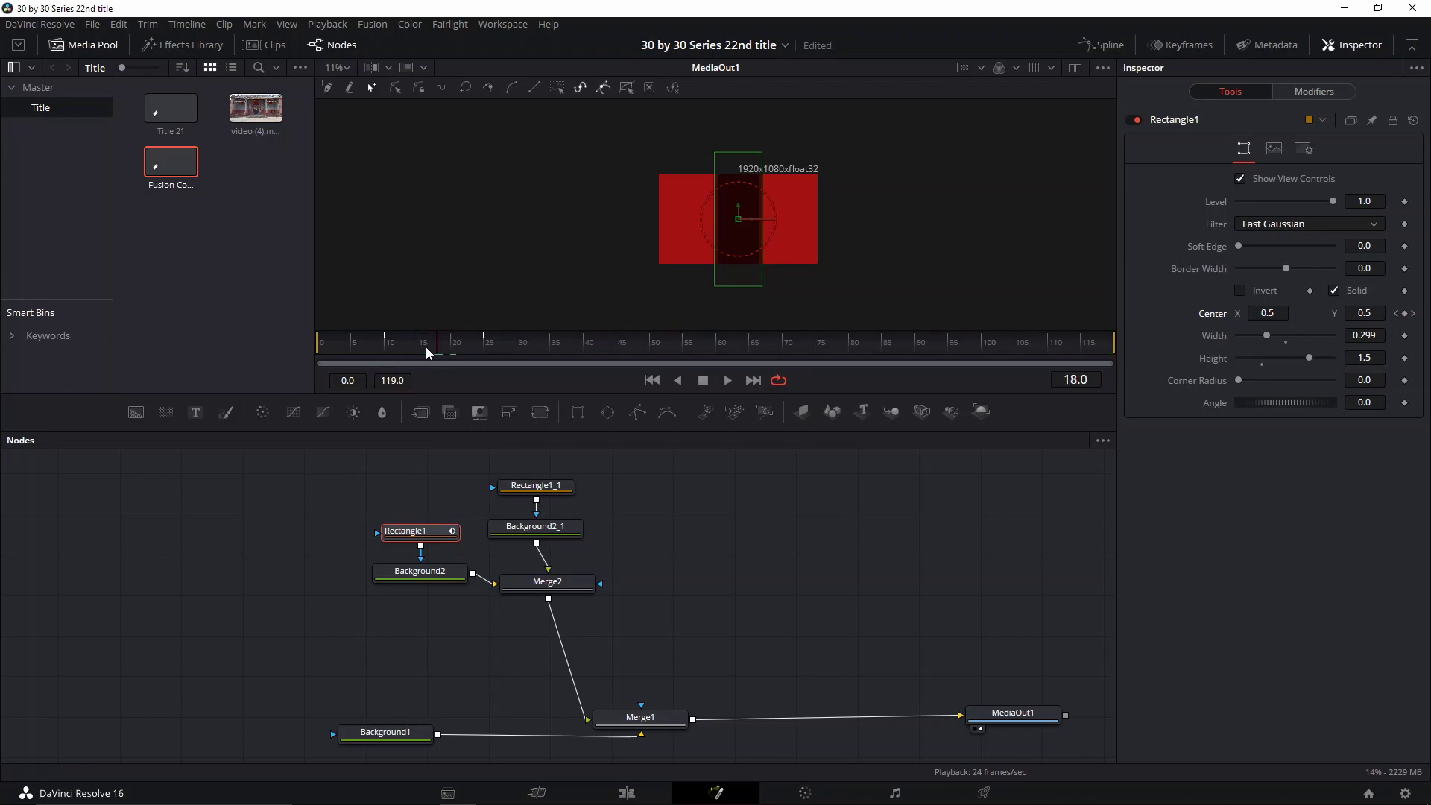
click(1406, 313)
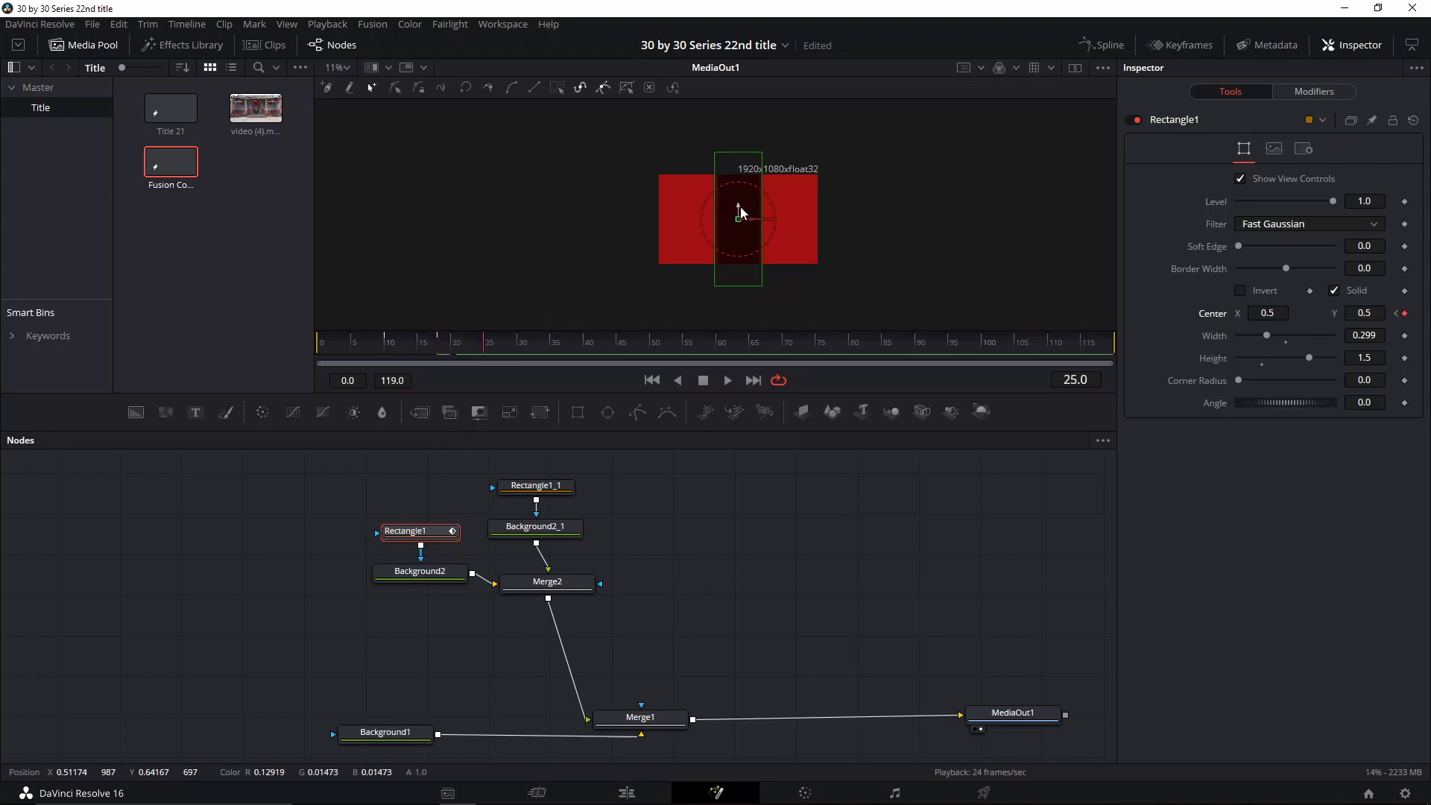
Move Rectangle1 above the image at frame 25 (Center Y about 1.76) and below it at frame 10 (Y about -0.78)
drag(740, 207, 745, 94)
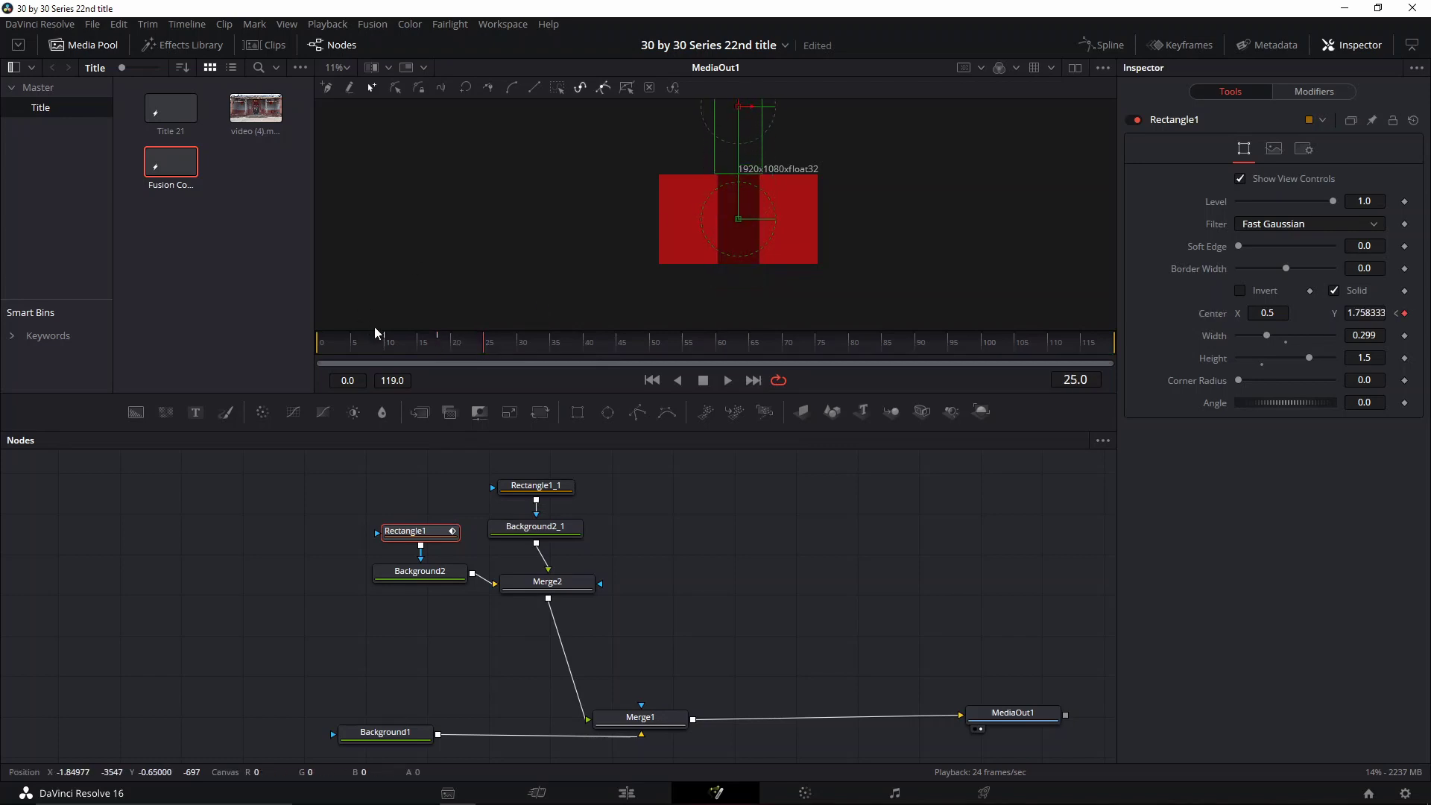
click(393, 349)
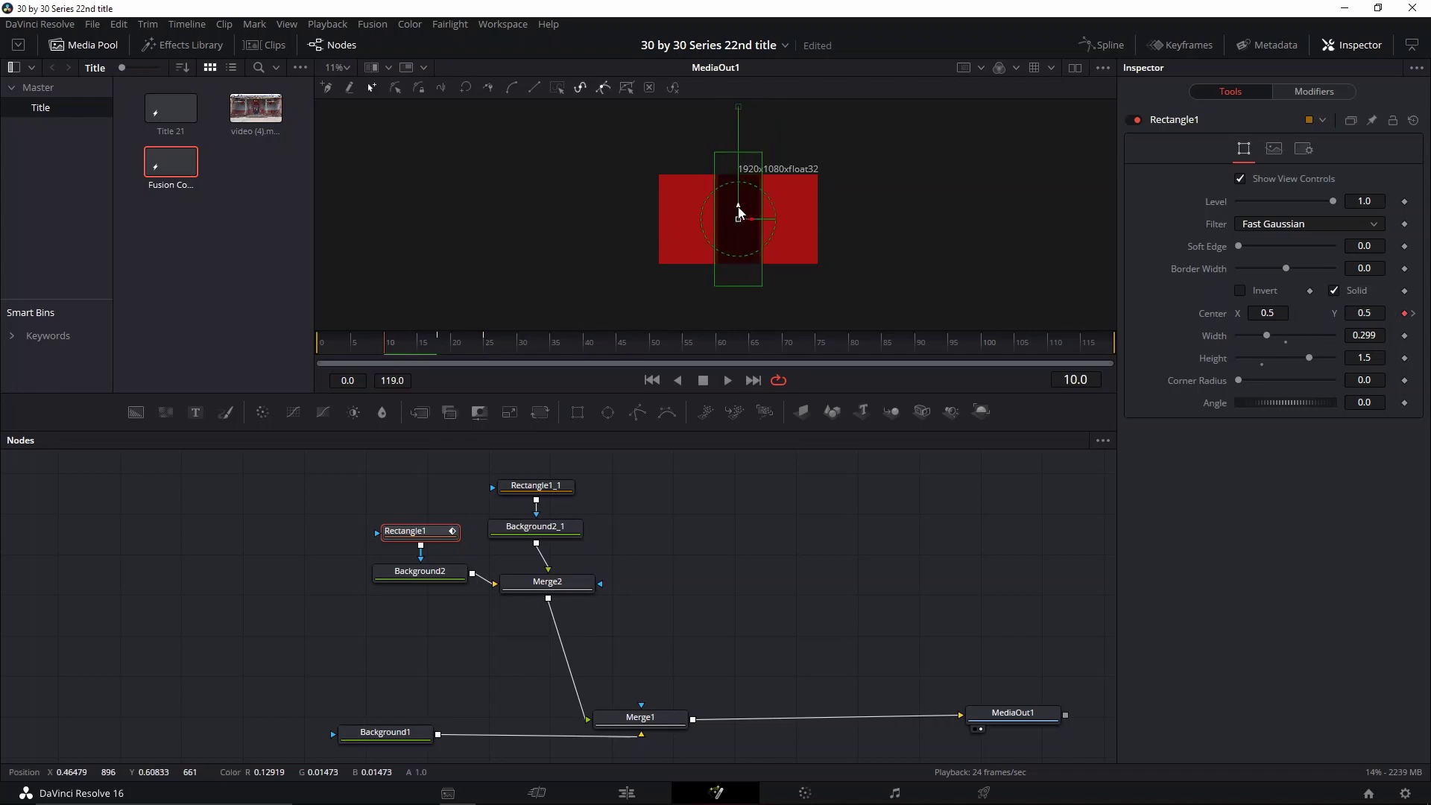
drag(738, 217, 728, 329)
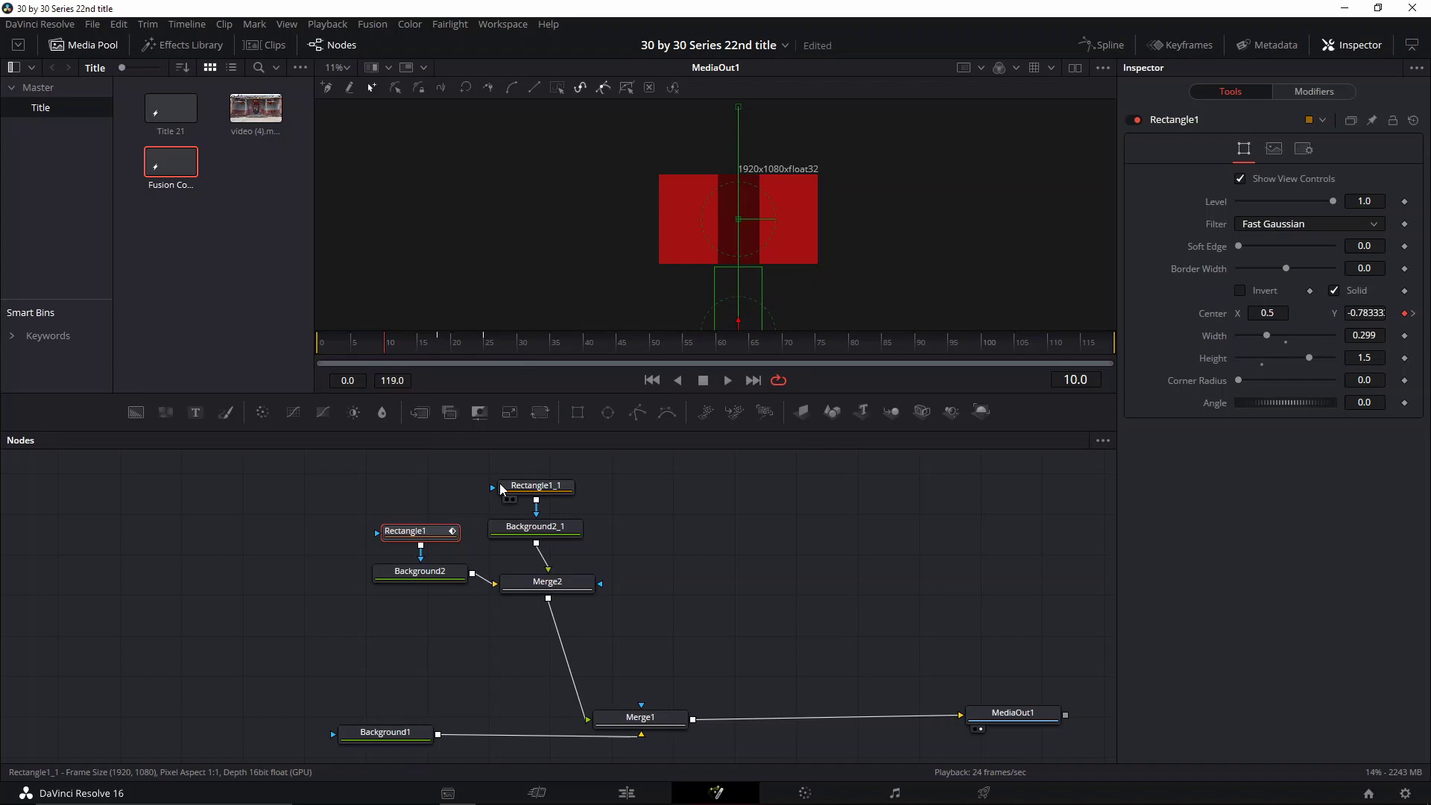
right_click(410, 543)
key(Escape)
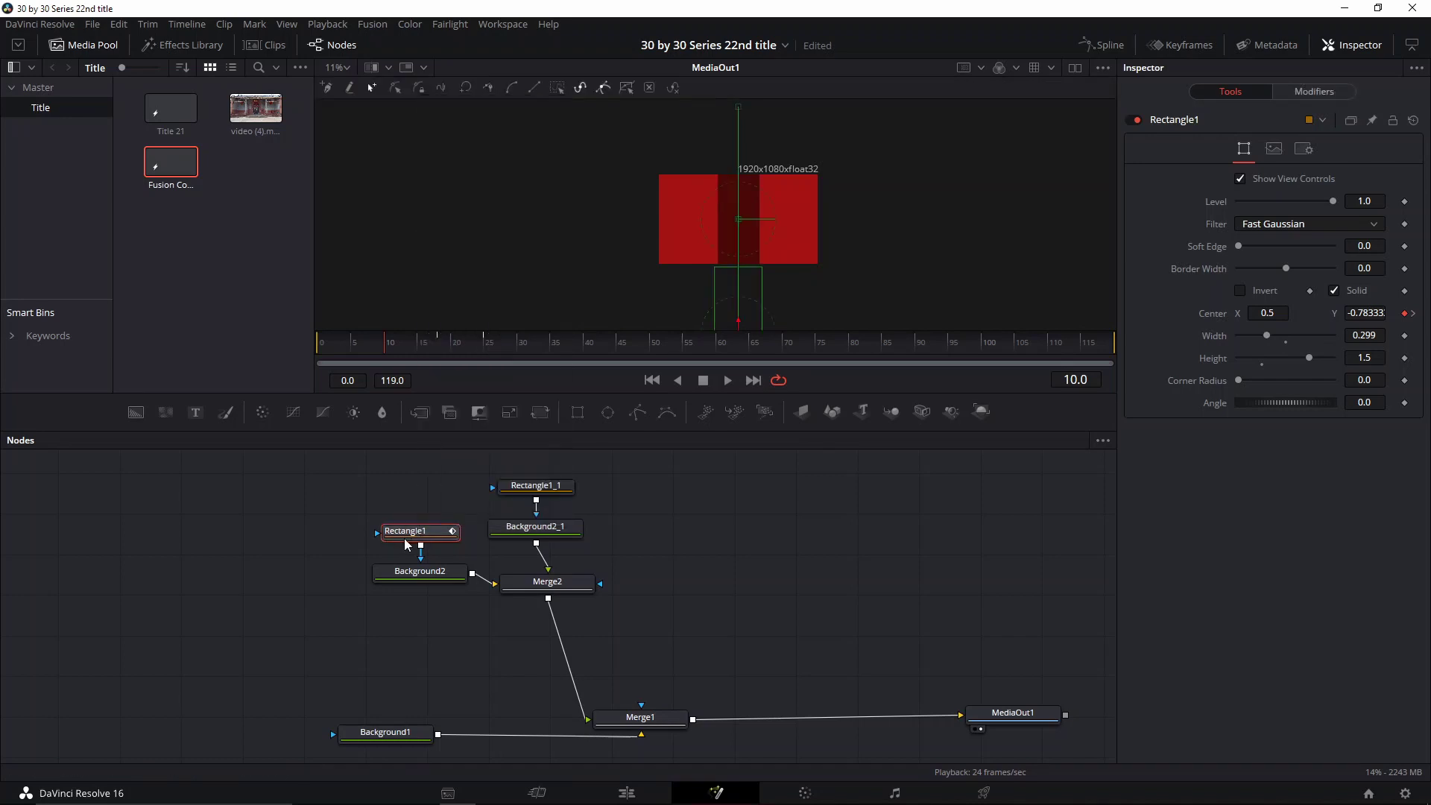
right_click(406, 544)
click(448, 141)
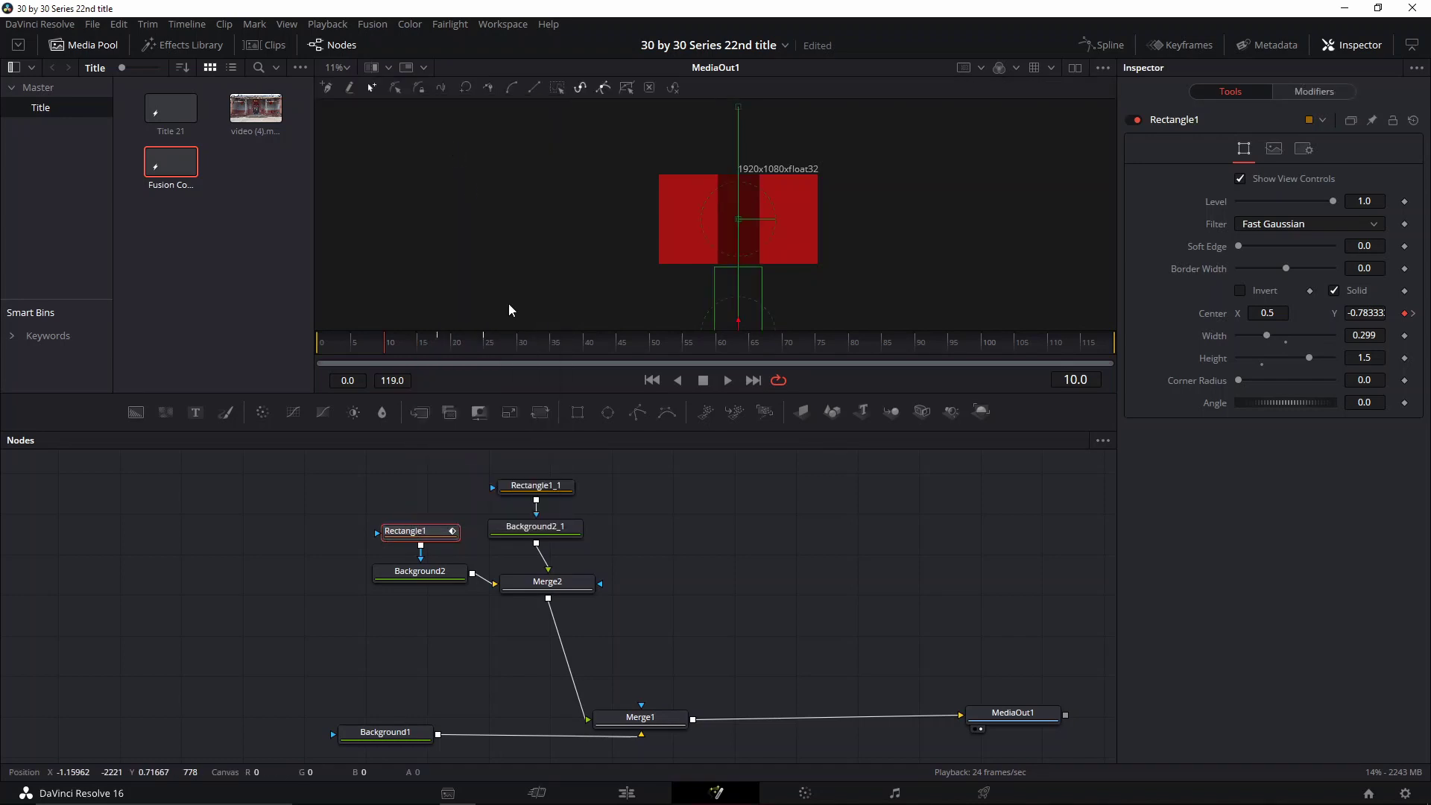
Paste Rectangle1's copied settings, including its Center keyframes, onto the Rectangle1_1 mask
click(532, 486)
right_click(531, 486)
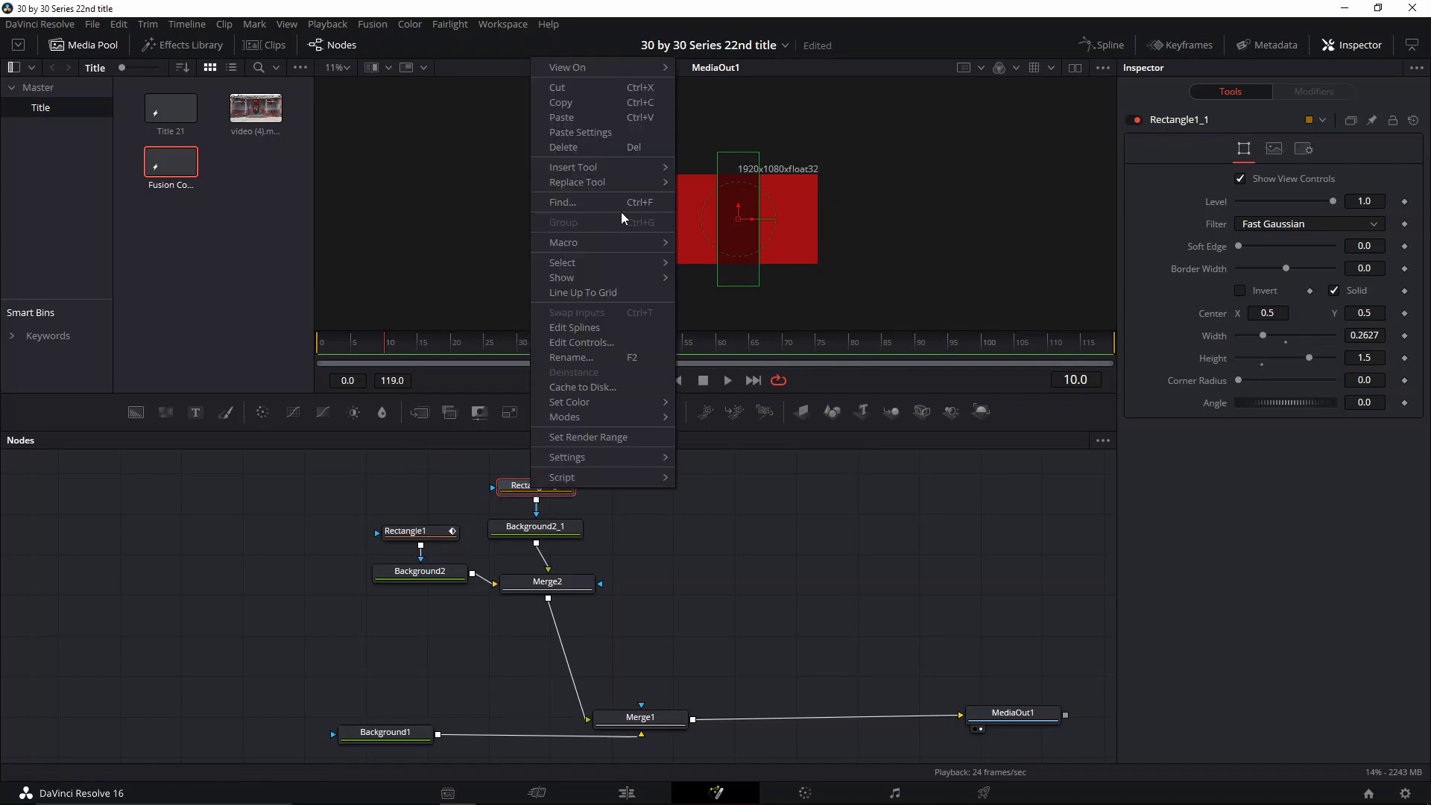
click(594, 132)
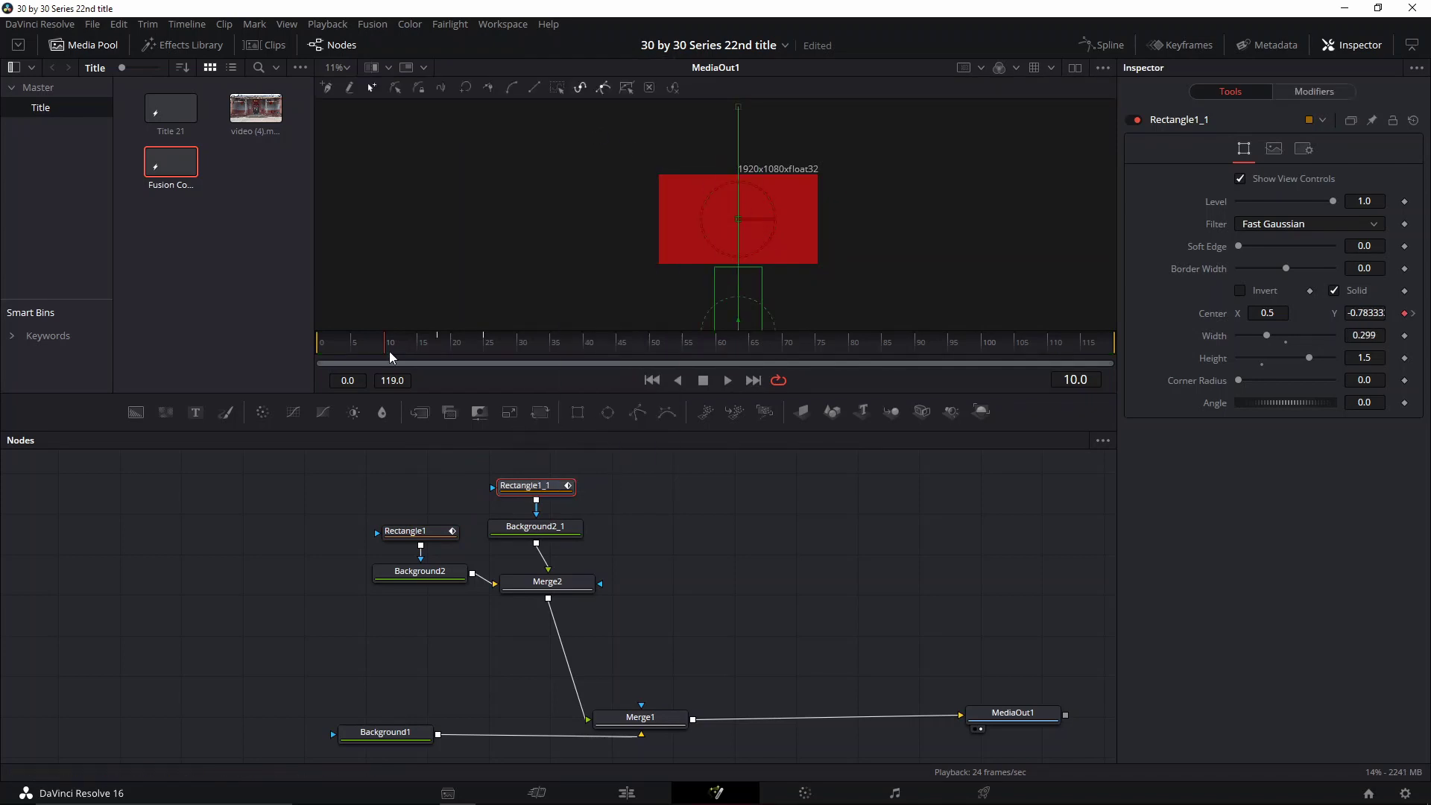
drag(389, 351, 437, 351)
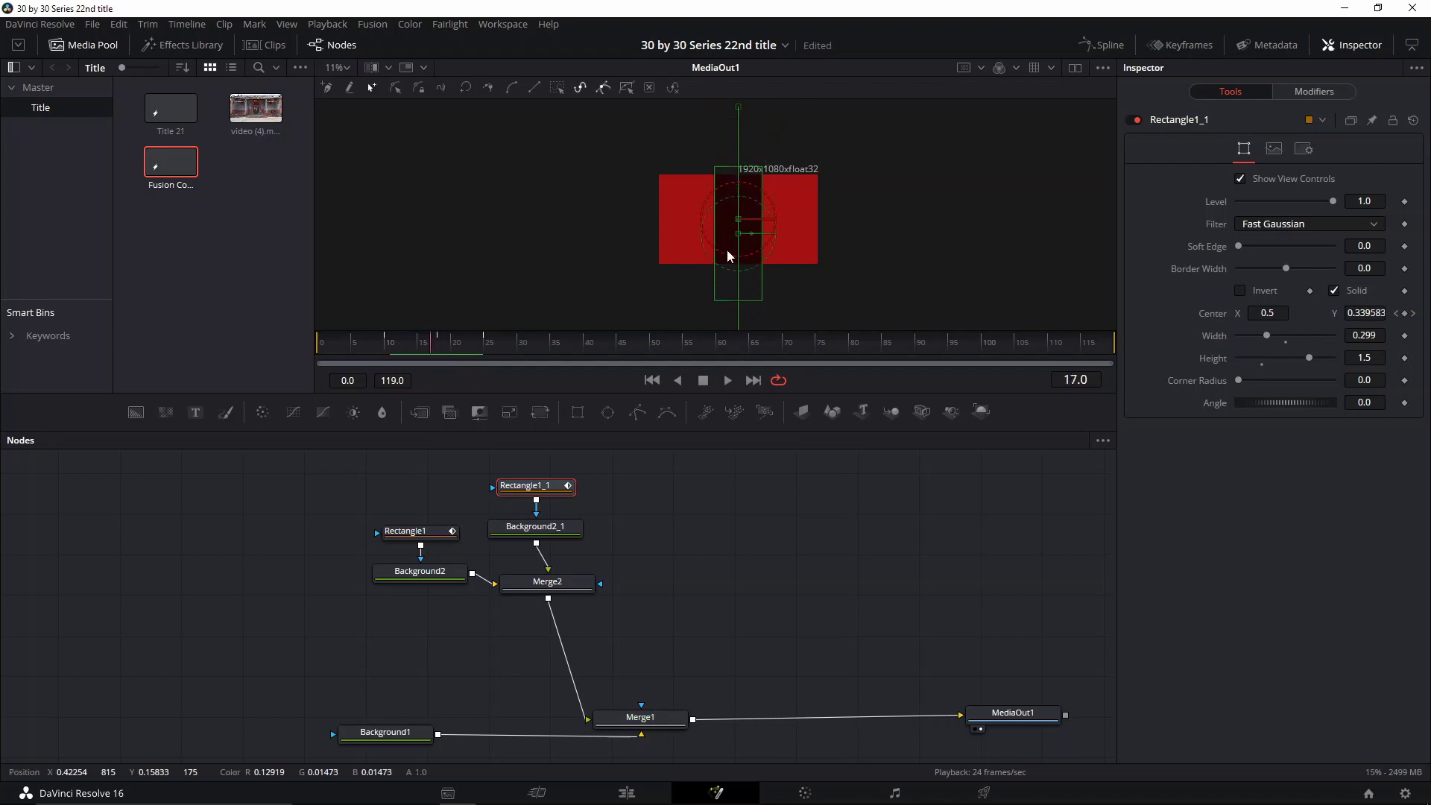
Narrow Rectangle1_1's width again to about 0.264
scroll(726, 249, up, 3)
scroll(744, 248, down, 1)
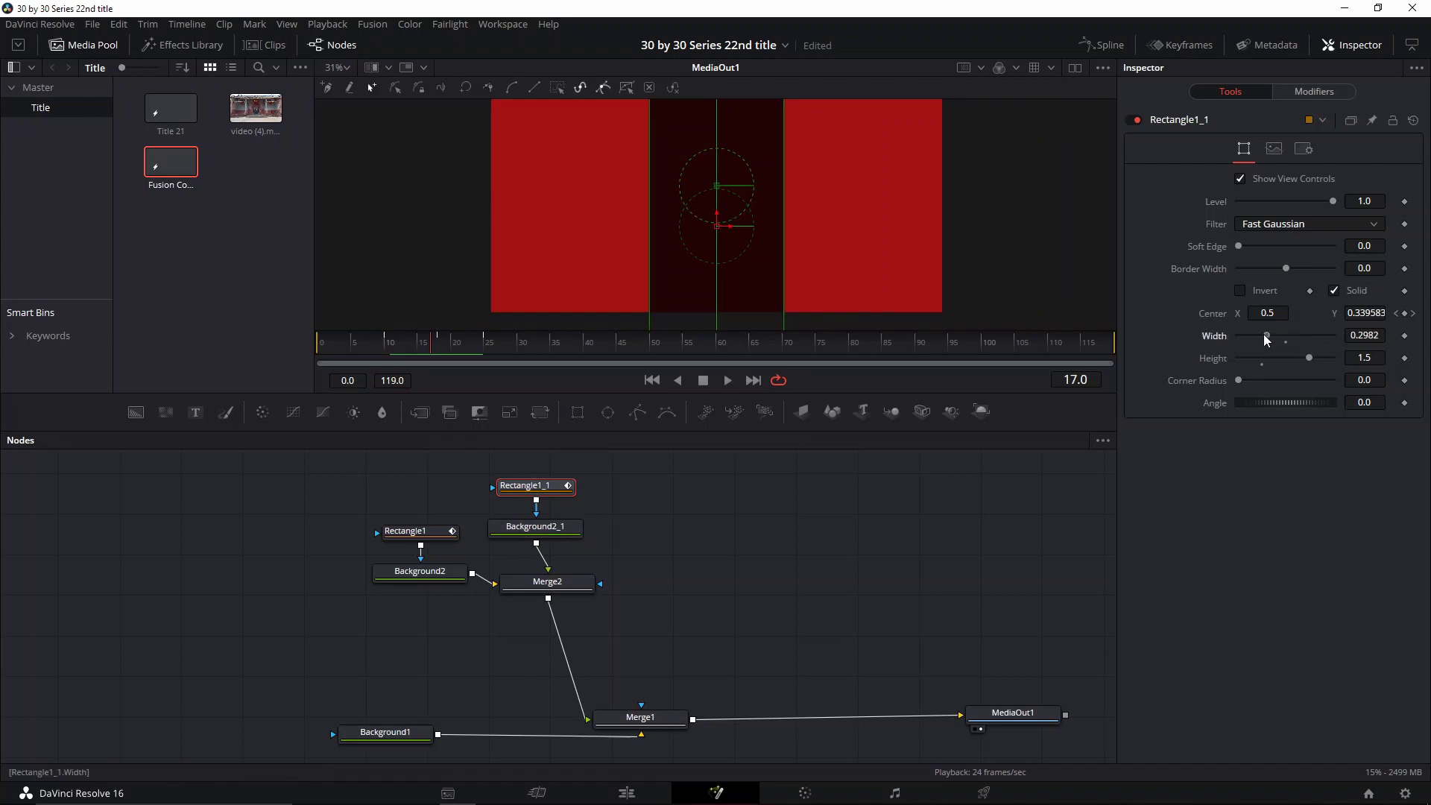
drag(1267, 340, 1236, 344)
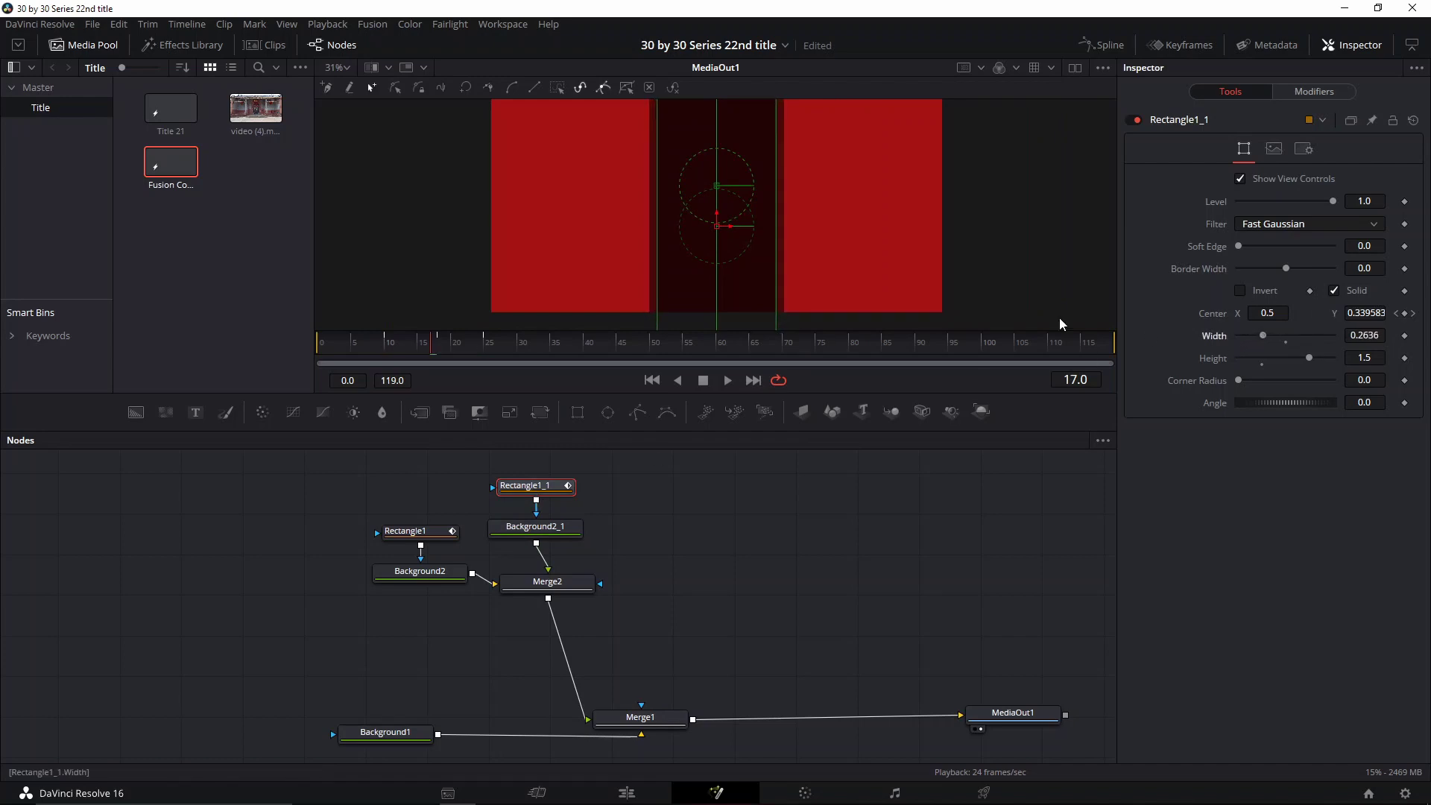
click(388, 348)
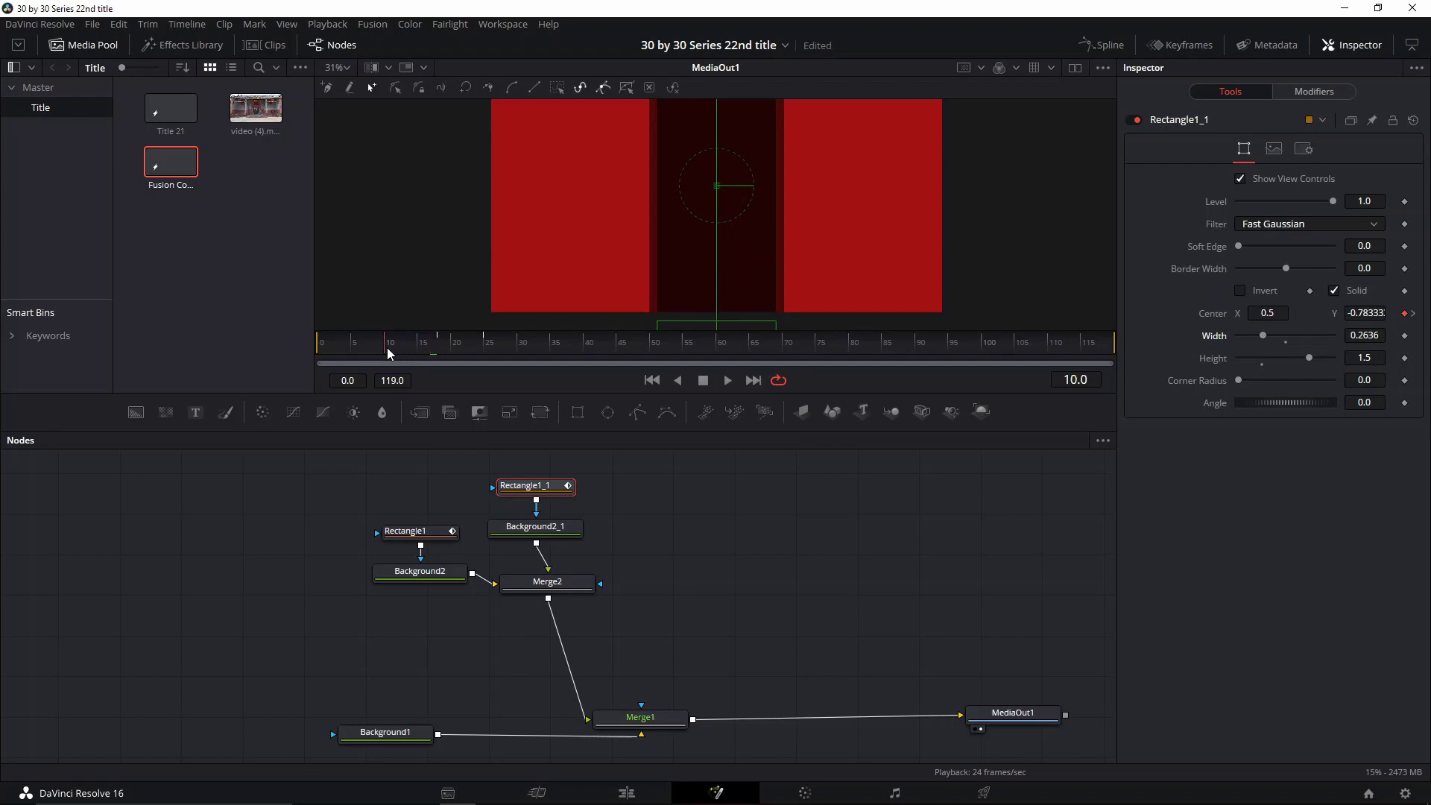
Open the Keyframes editor, shift Rectangle1_1's Center keyframes to frames 15, 23 and 30, and play the result
click(1187, 46)
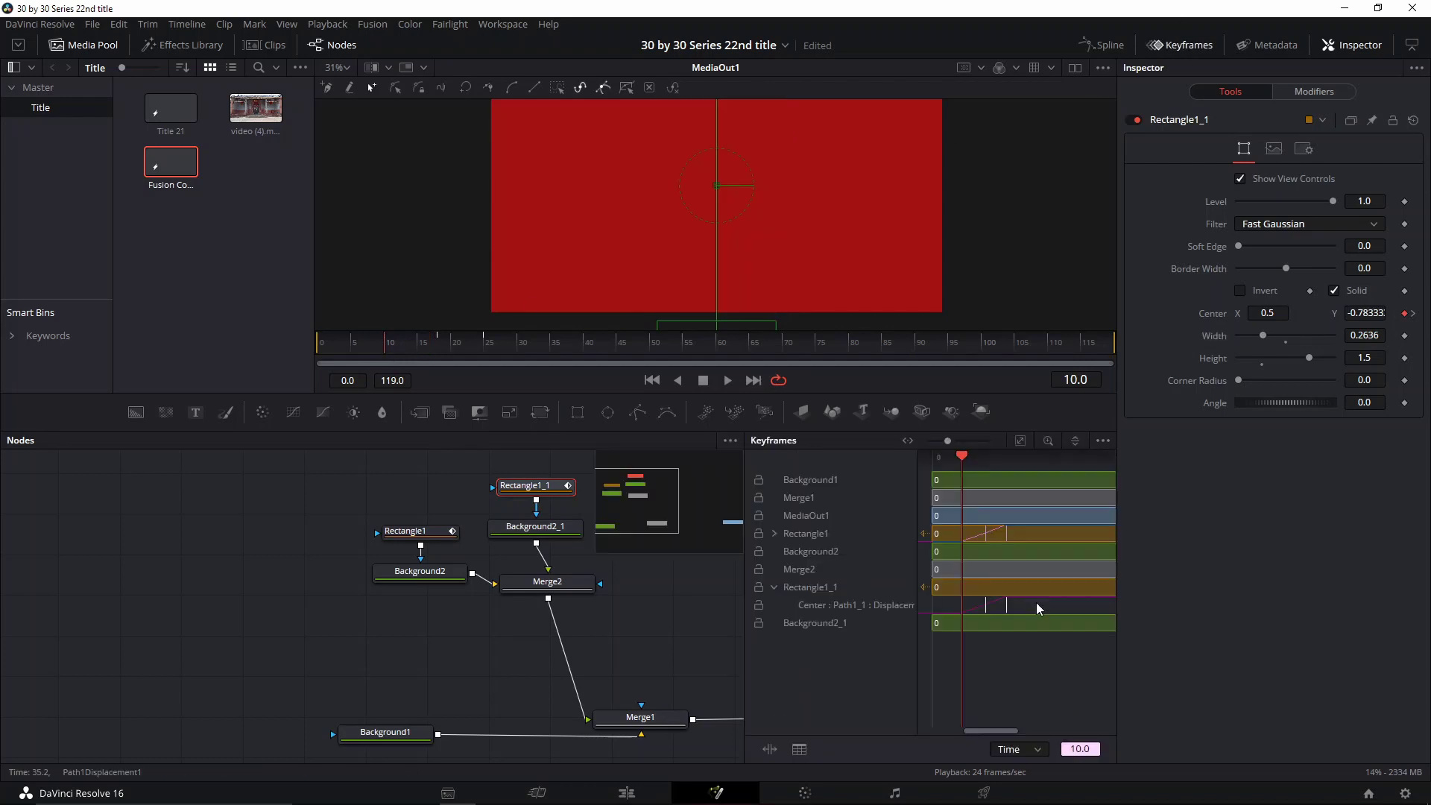
drag(1037, 608, 937, 620)
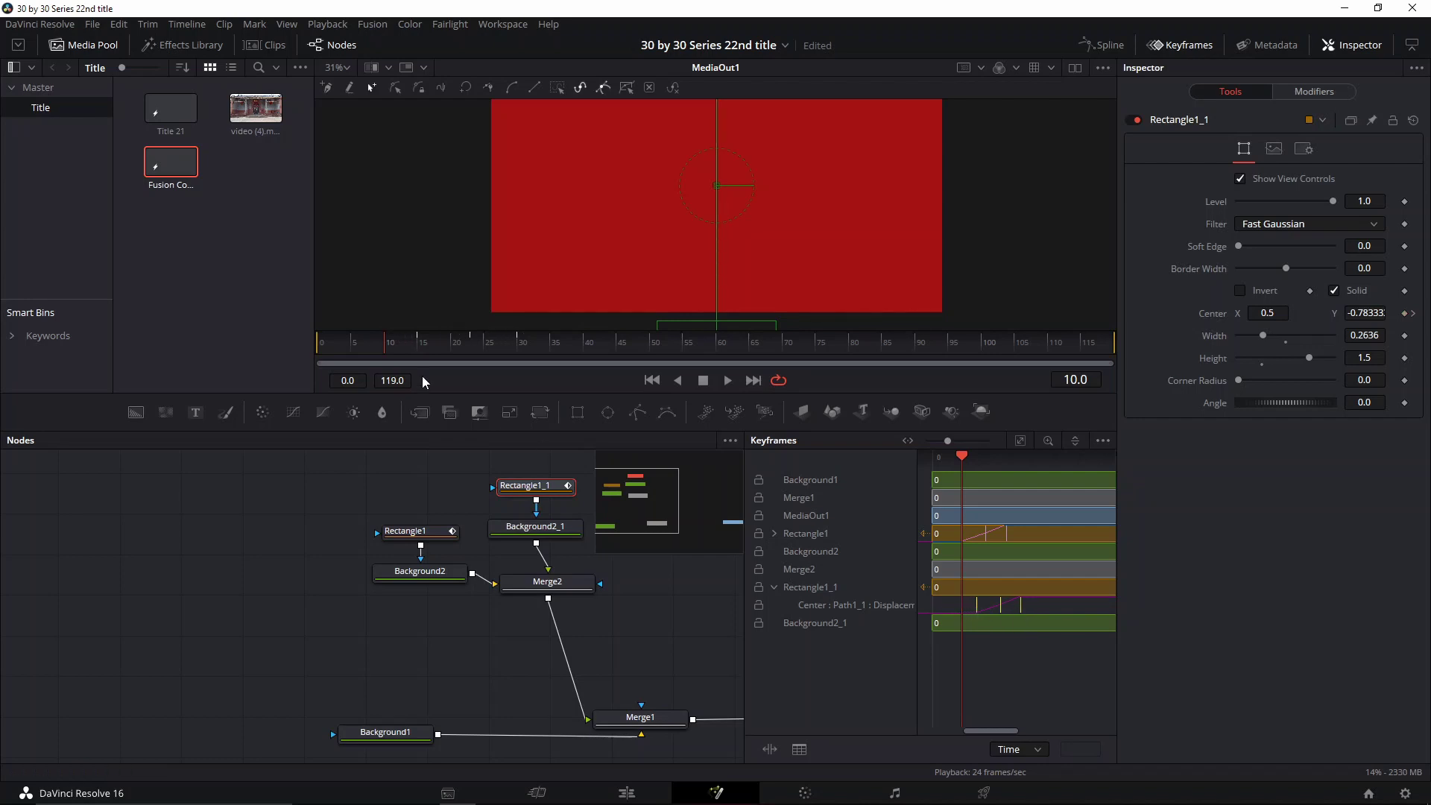
click(373, 346)
key(space)
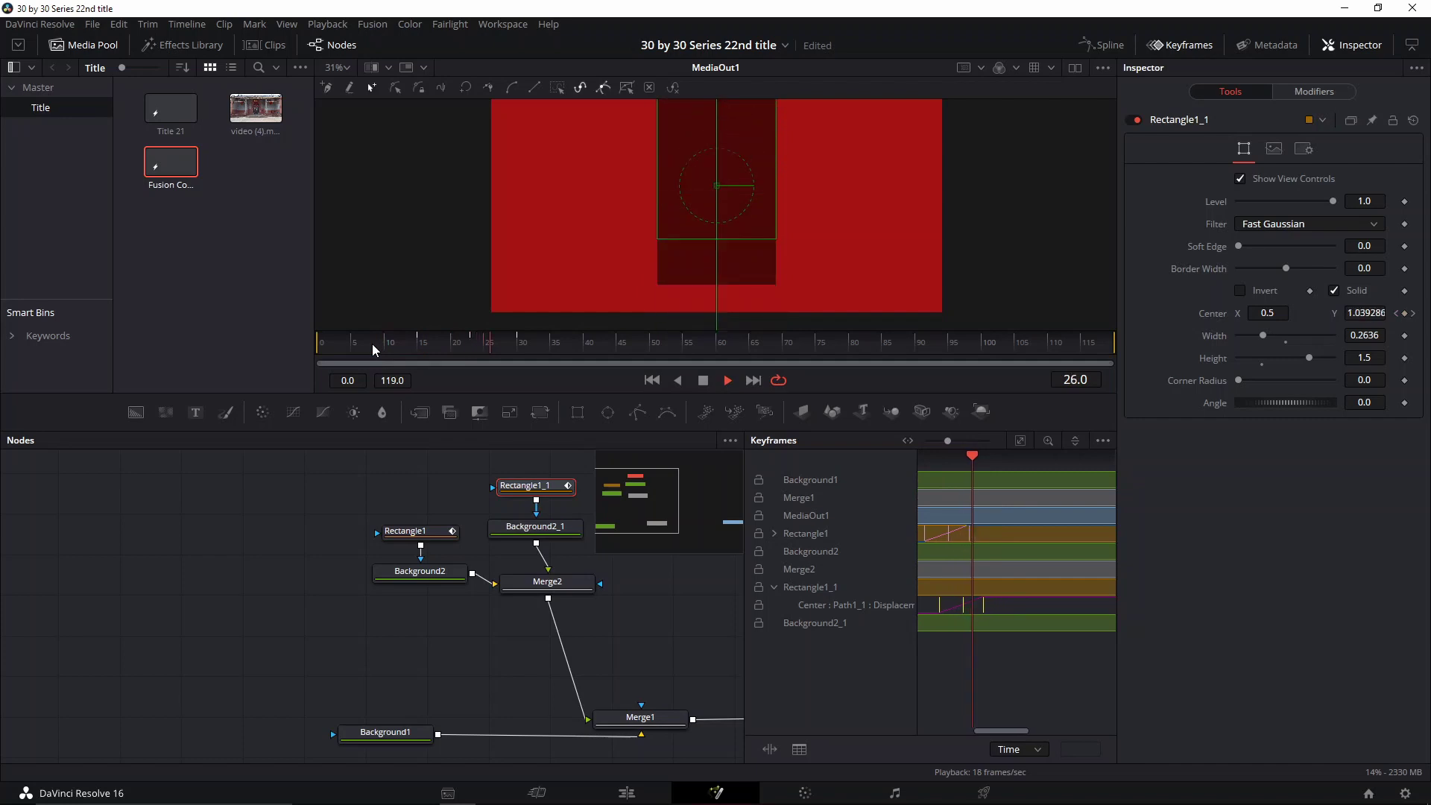
Compare the positions of the Rectangle1 and Rectangle1_1 strips around frames 16 to 18
click(418, 352)
click(424, 354)
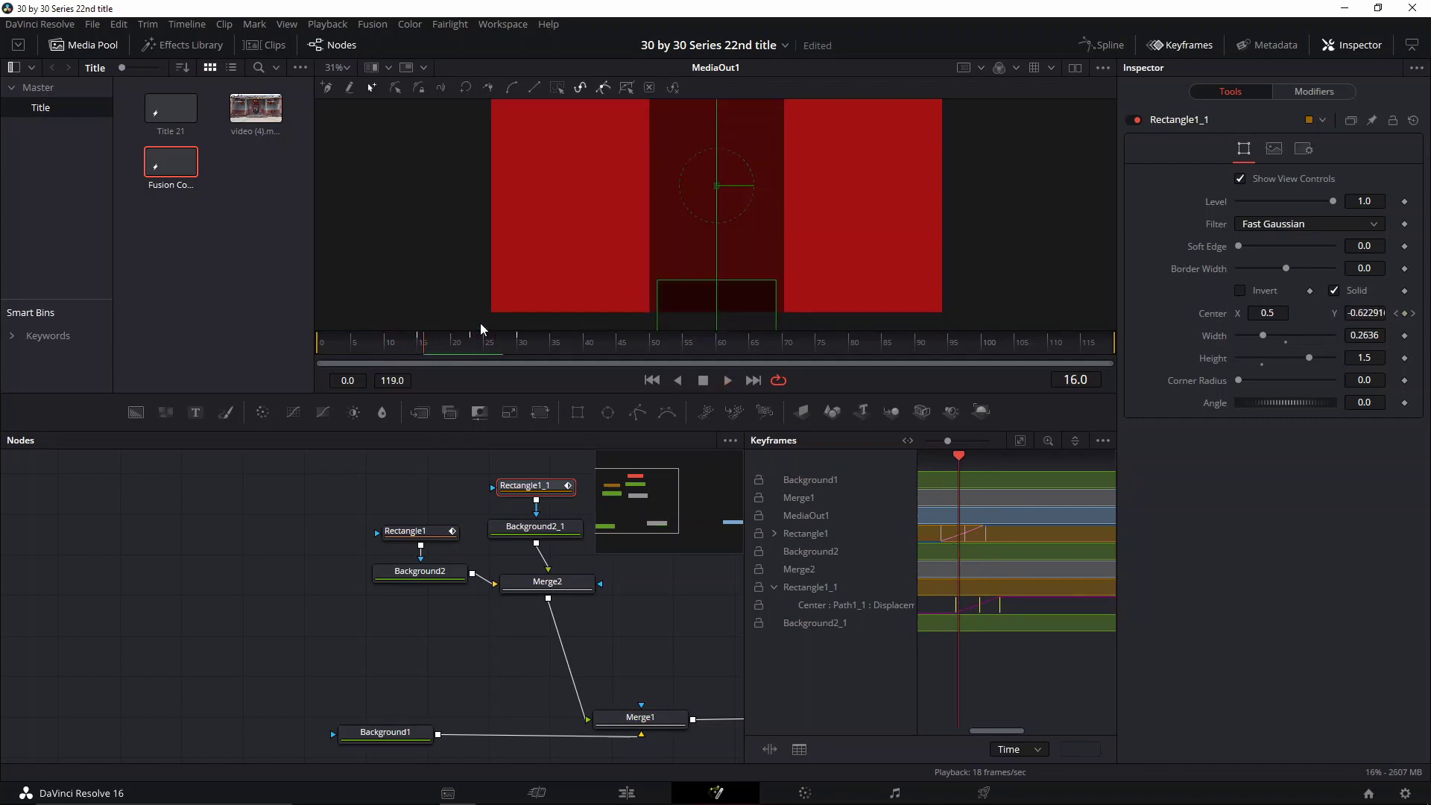
scroll(762, 210, up, 3)
scroll(762, 210, down, 2)
click(434, 348)
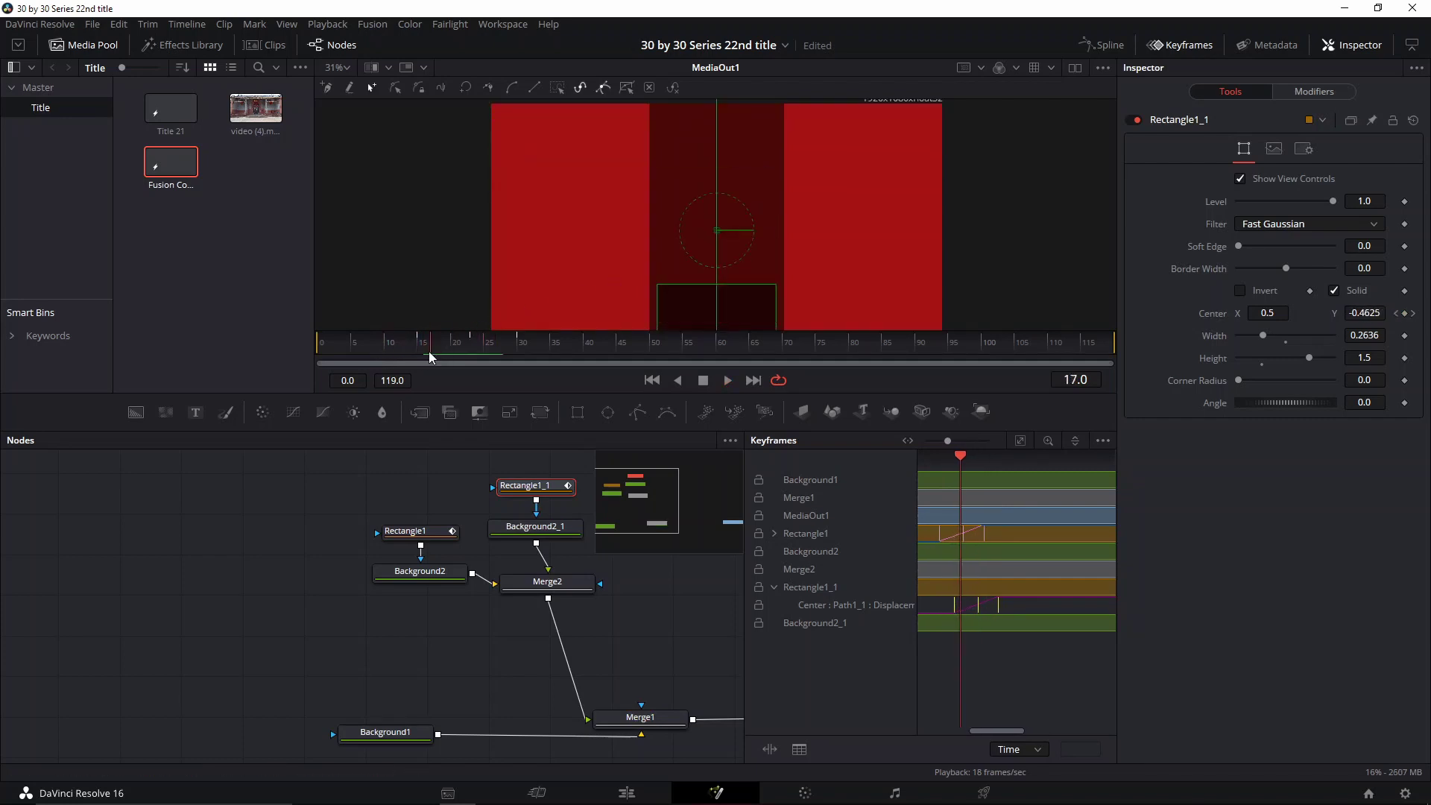
scroll(760, 221, up, 1)
click(421, 530)
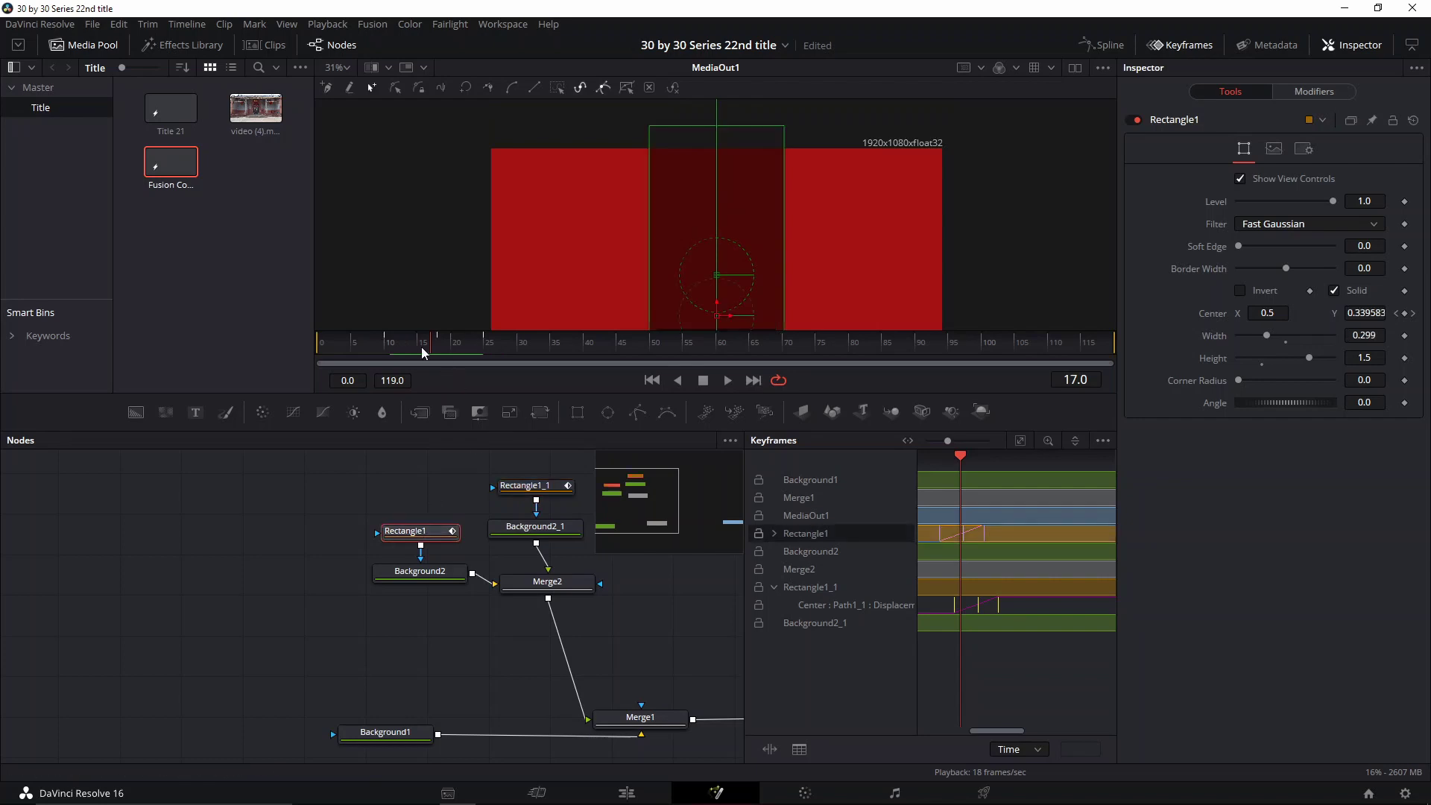
click(438, 351)
scroll(737, 273, down, 1)
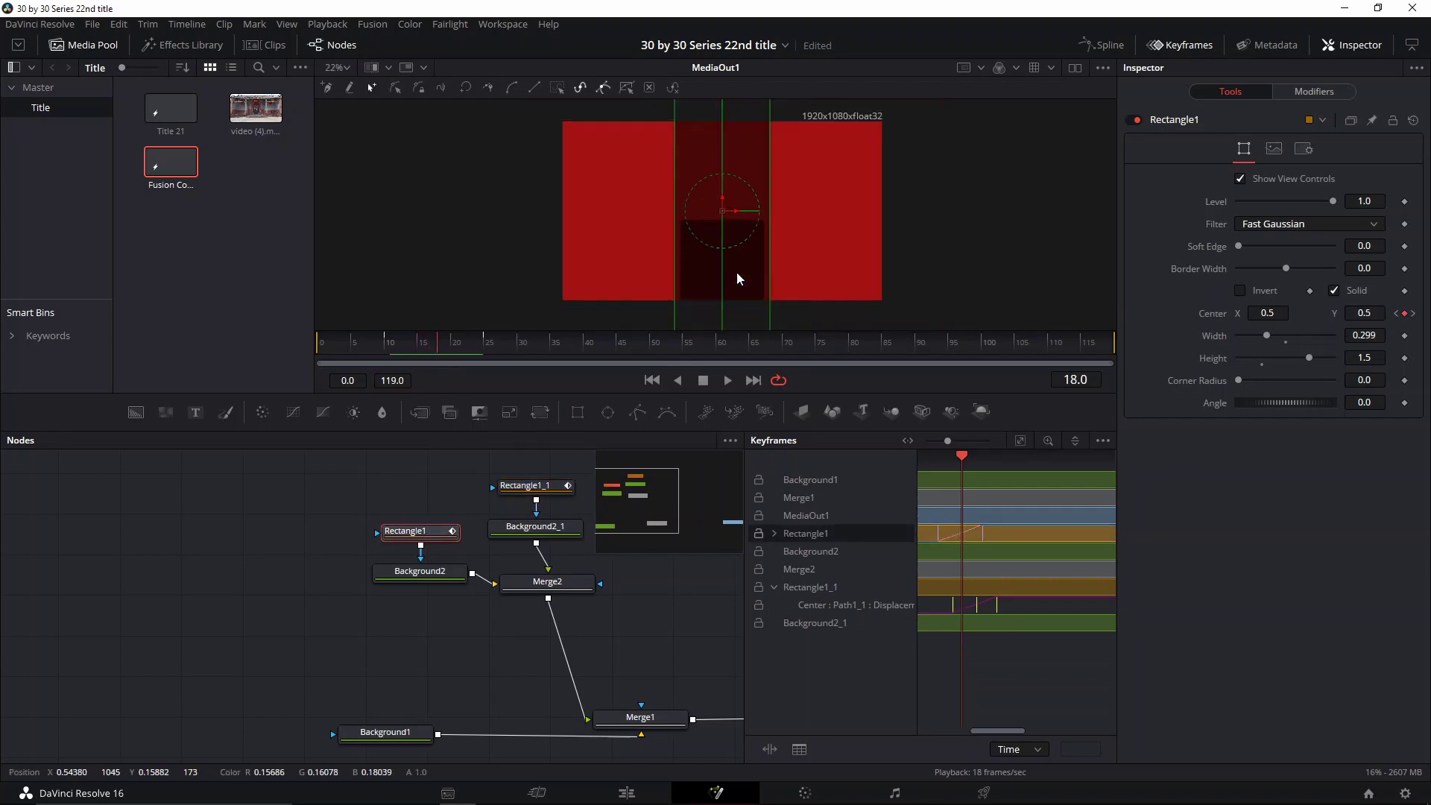
drag(737, 271, 784, 297)
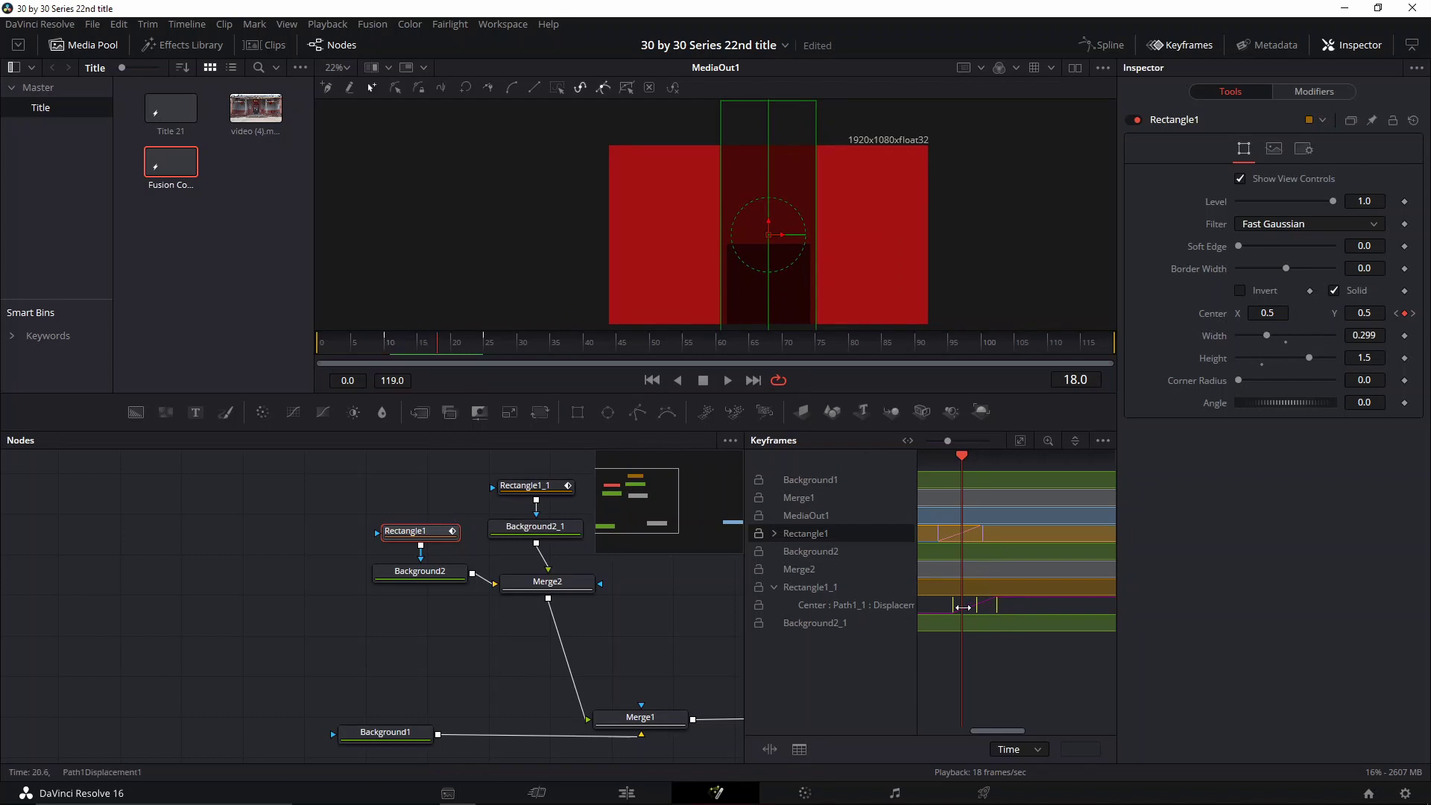
Retime Rectangle1_1's Center keyframes to about frames 14, 20 and 25, and play the animation
drag(952, 610, 982, 610)
drag(962, 456, 969, 465)
key(space)
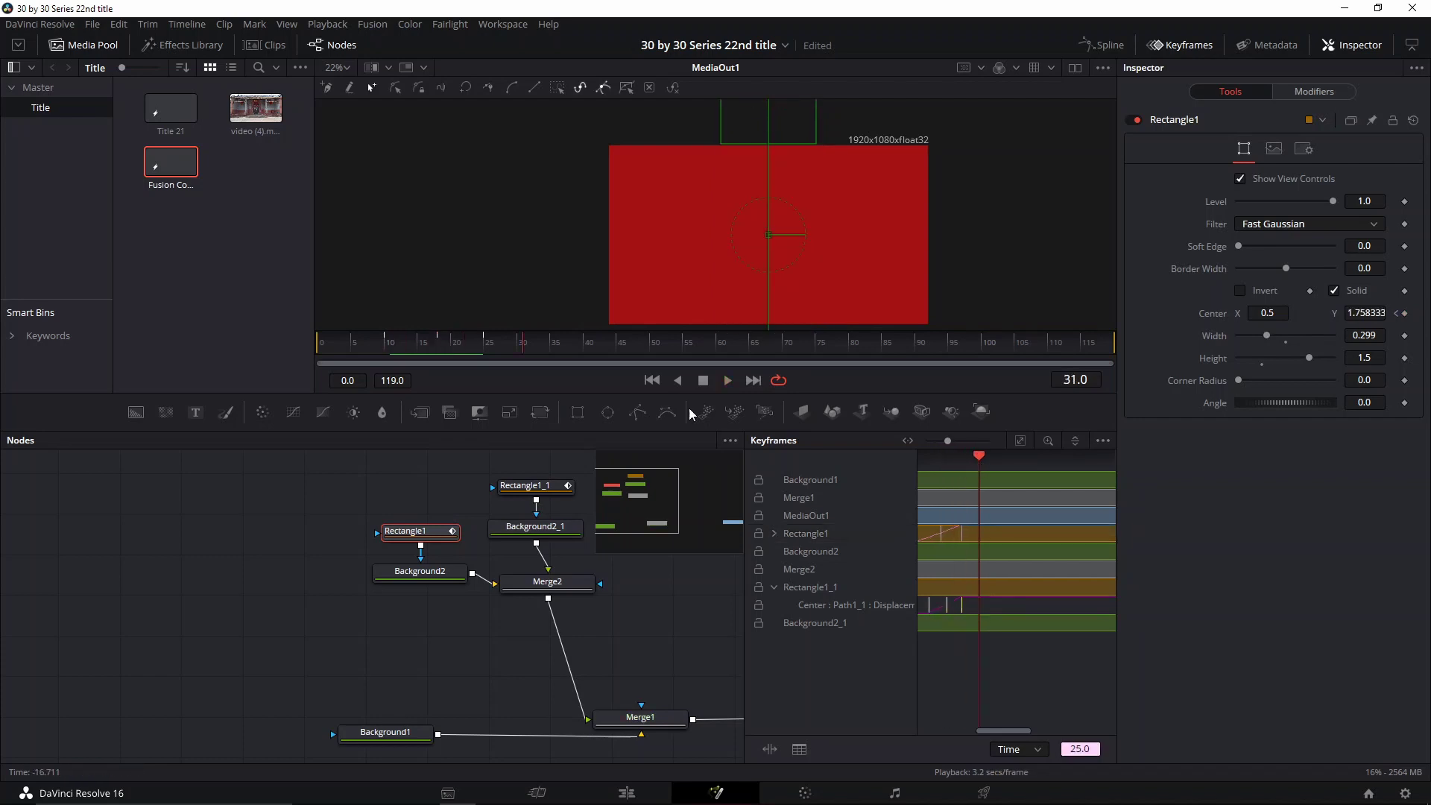
click(398, 342)
drag(398, 332, 465, 358)
key(space)
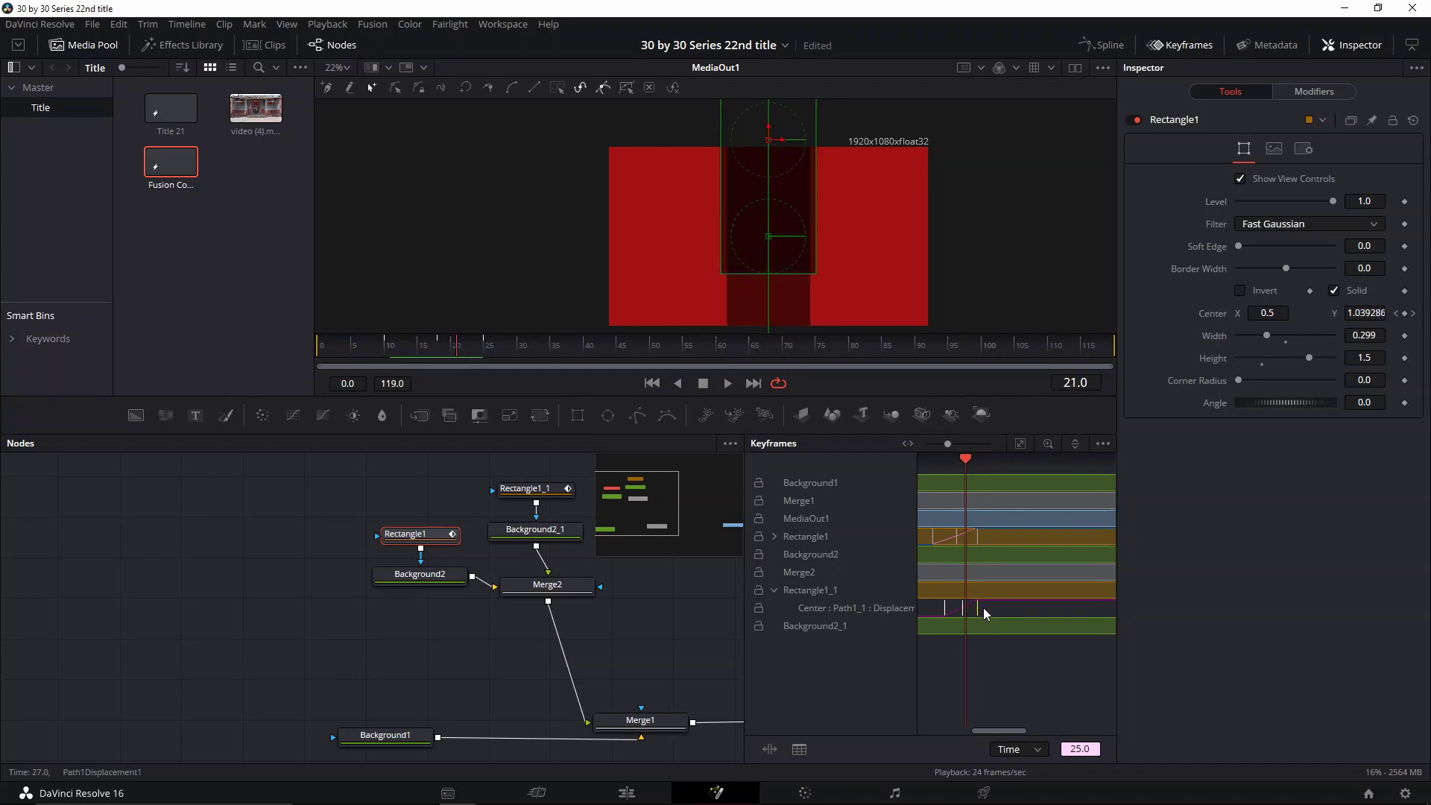
Delete Rectangle1_1's last two Center keyframes, keeping only the first one
drag(393, 356, 437, 347)
drag(996, 605, 932, 618)
key(Delete)
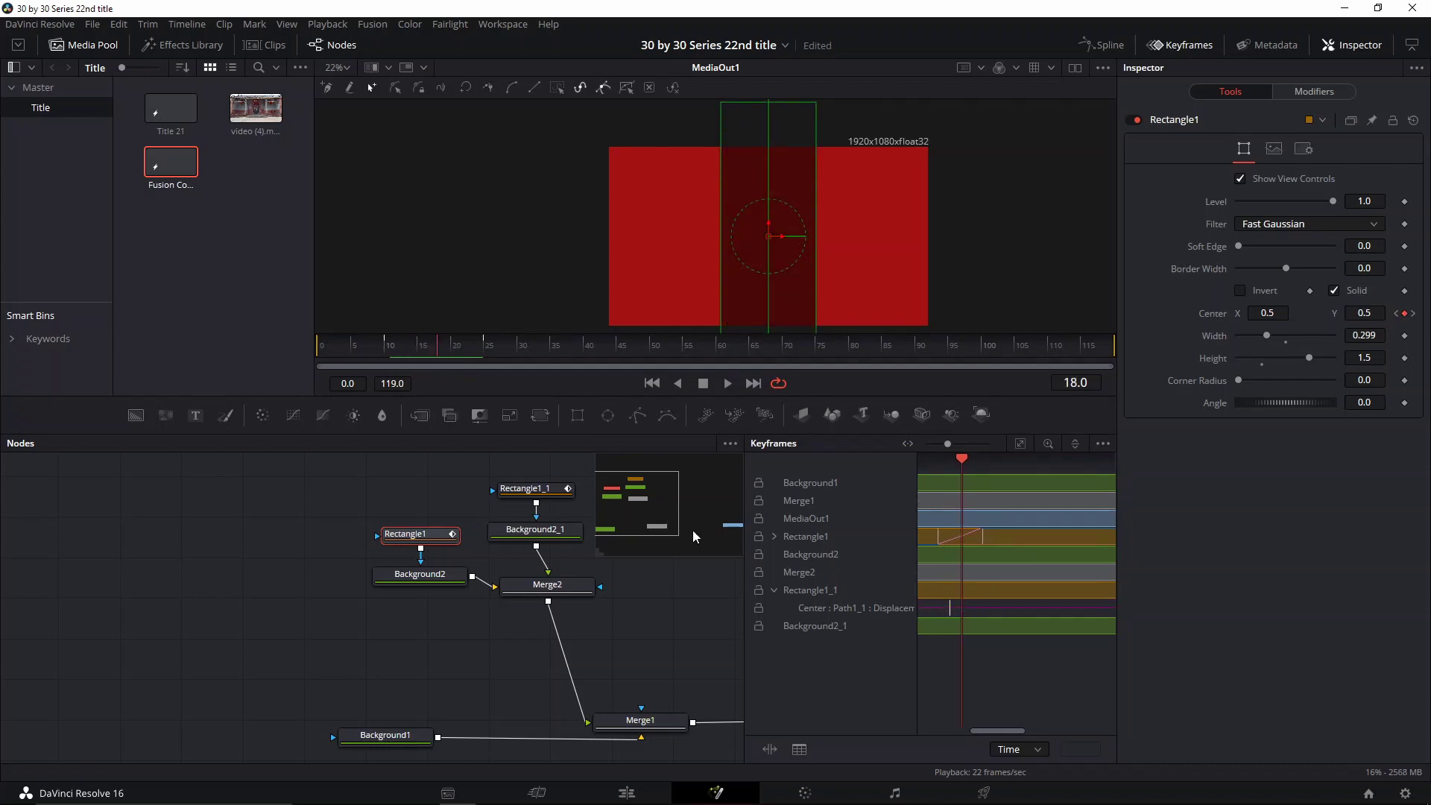
Add a keyframe to Rectangle1_1's Center at frame 17
click(949, 609)
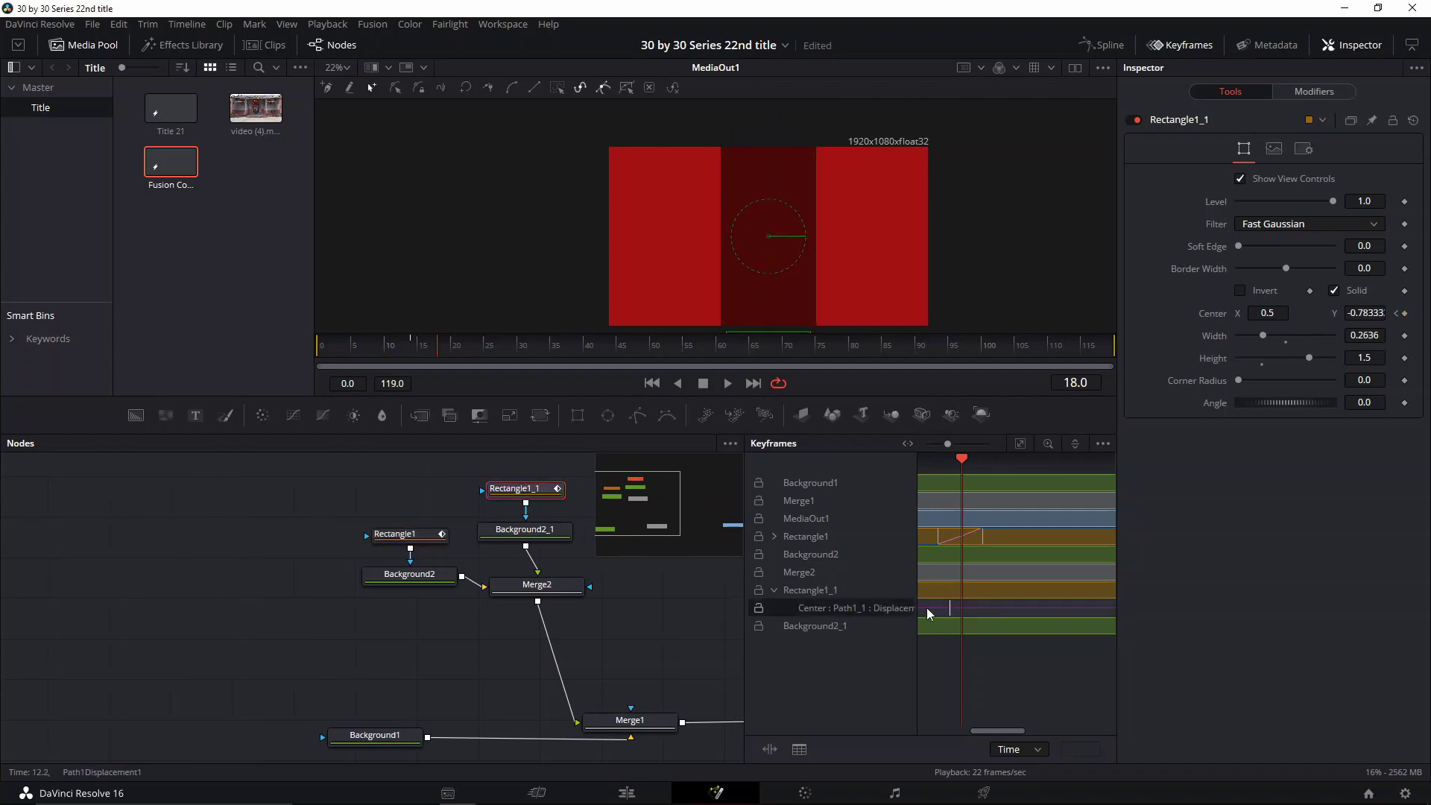
drag(389, 348, 441, 347)
drag(815, 323, 833, 295)
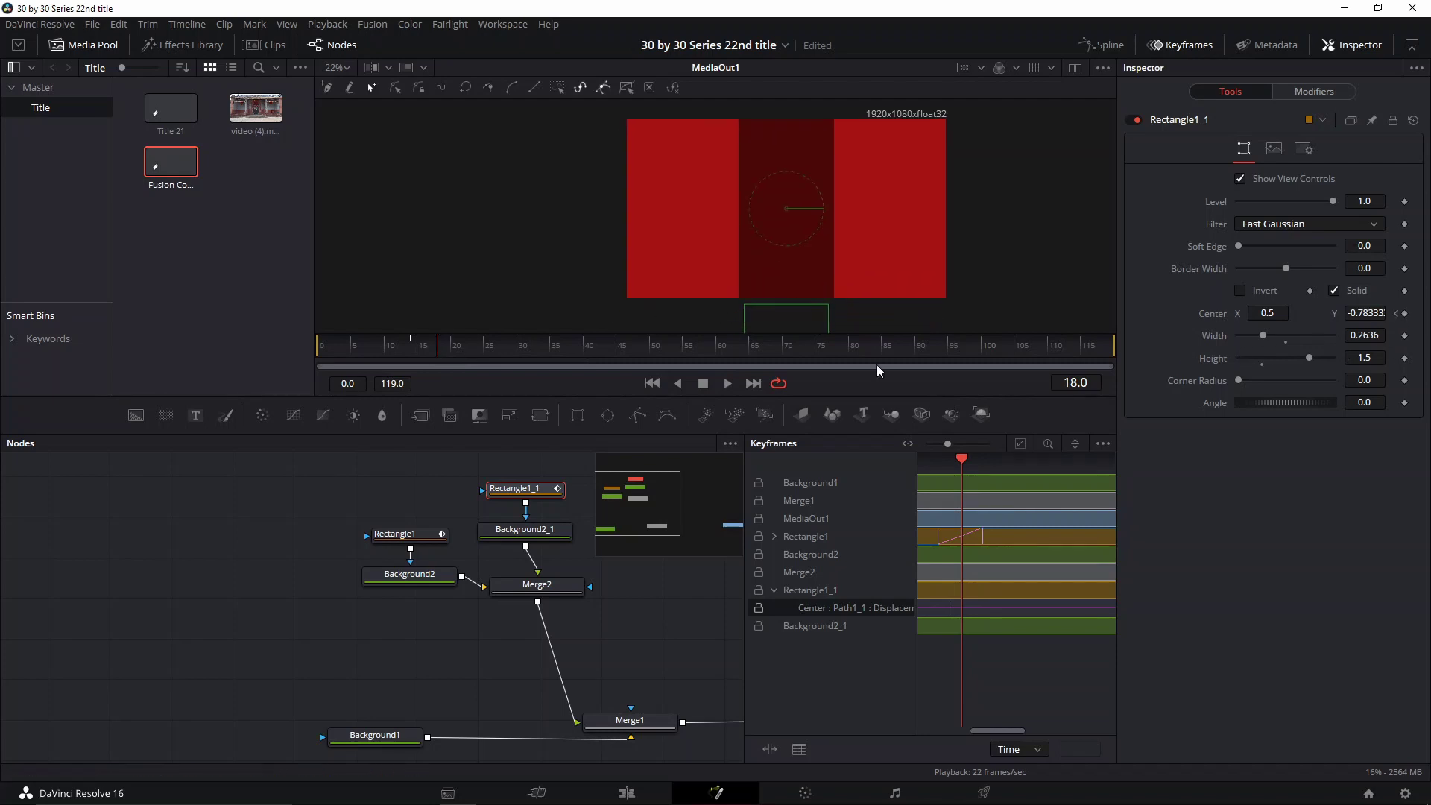
click(434, 352)
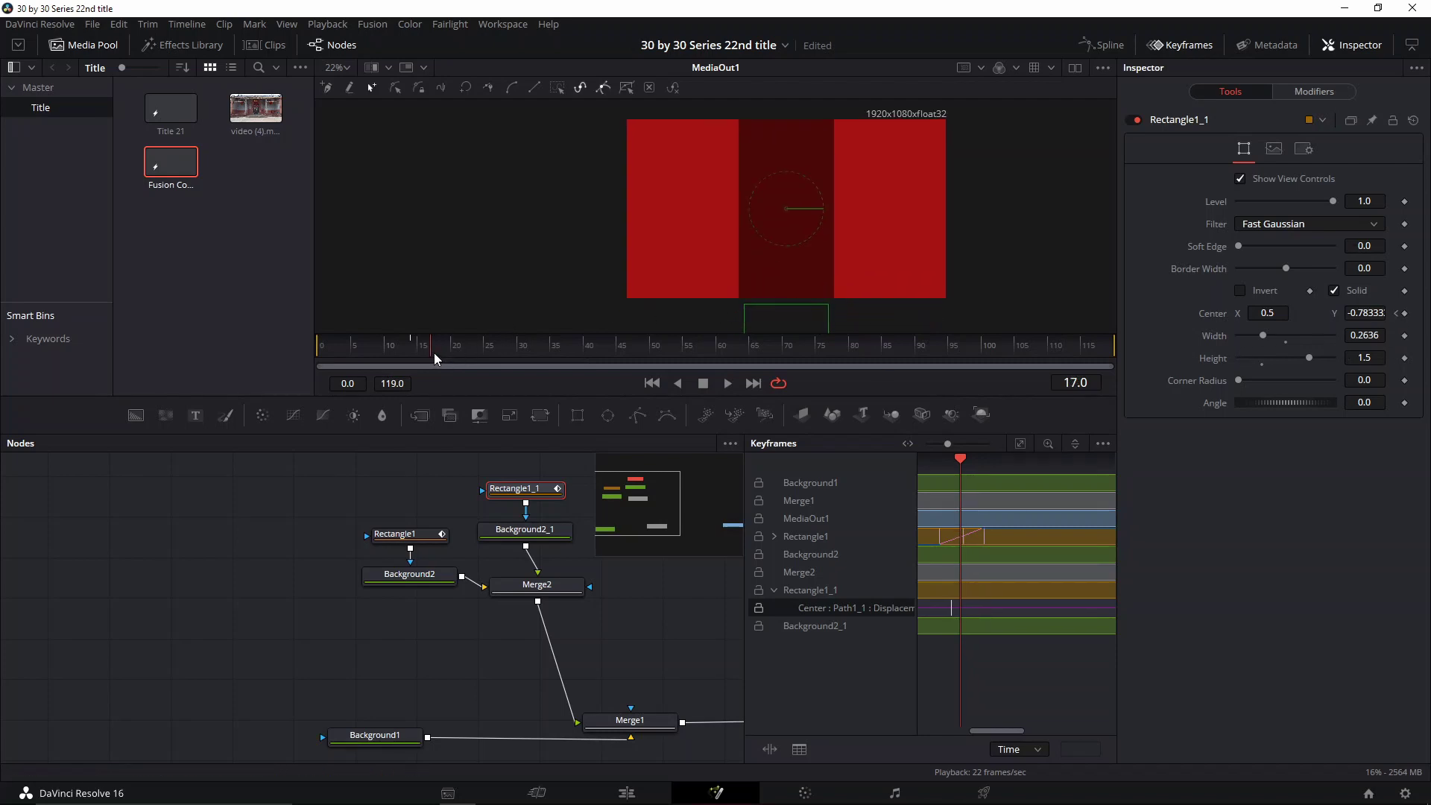
click(1405, 314)
Move Rectangle1_1 over the image at frame 19 (Center Y about 0.49) and above it at frame 22 (Y about 1.92)
mouse_move(437, 342)
mouse_down()
mouse_move(459, 342)
mouse_move(445, 350)
mouse_up()
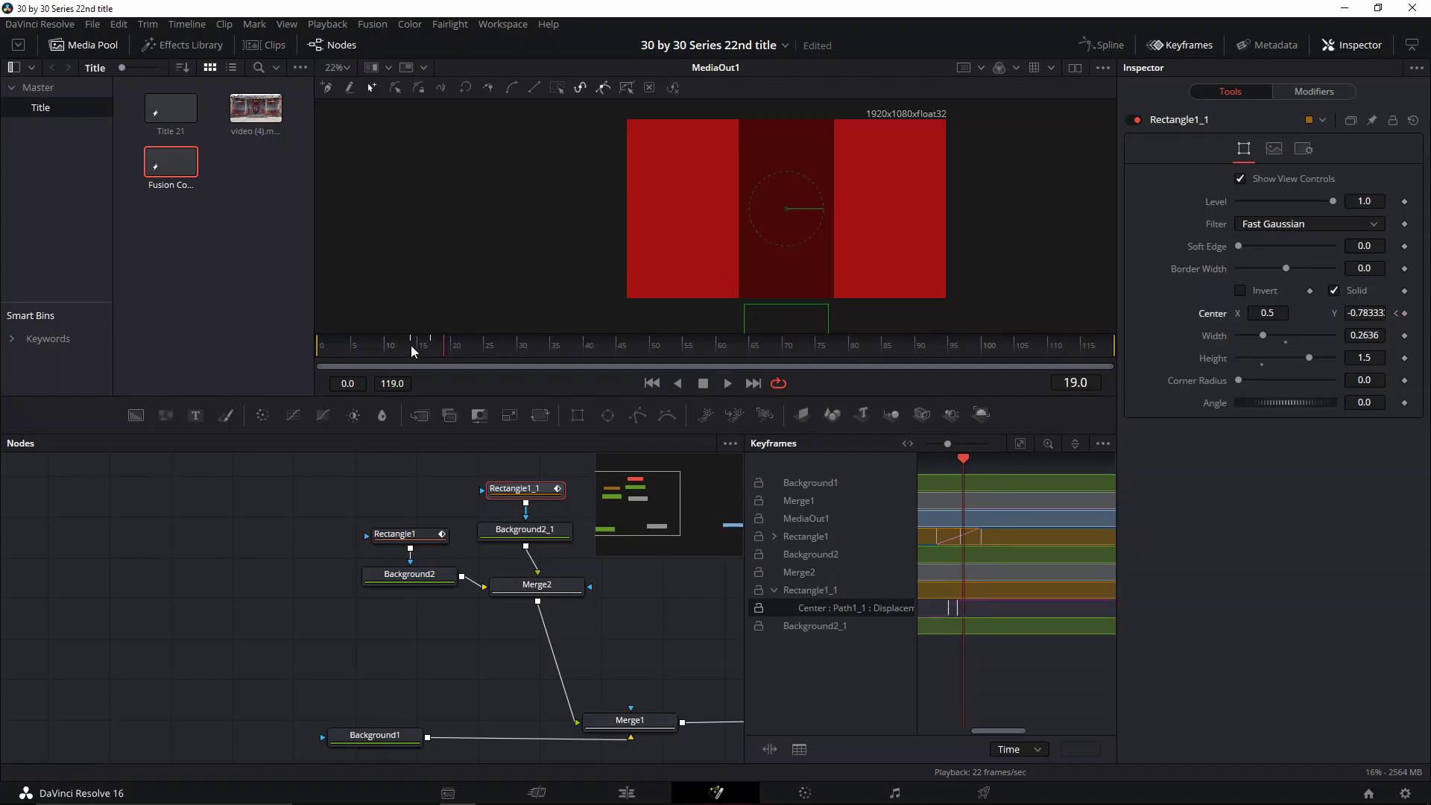
mouse_move(777, 219)
mouse_down()
mouse_move(791, 258)
mouse_move(795, 207)
mouse_up()
scroll(790, 257, down, 5)
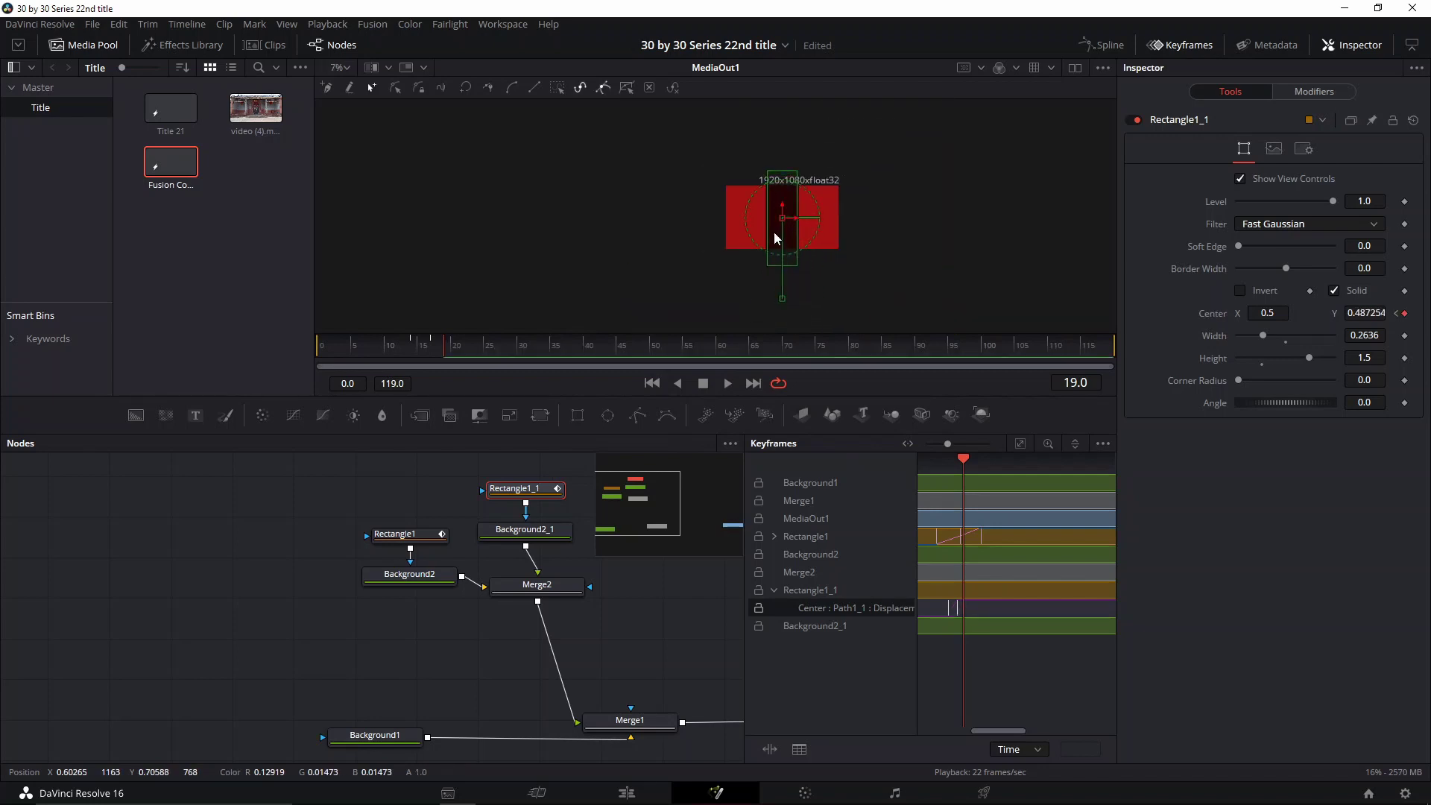
scroll(774, 233, up, 3)
scroll(458, 351, up, 1)
drag(458, 352, 474, 353)
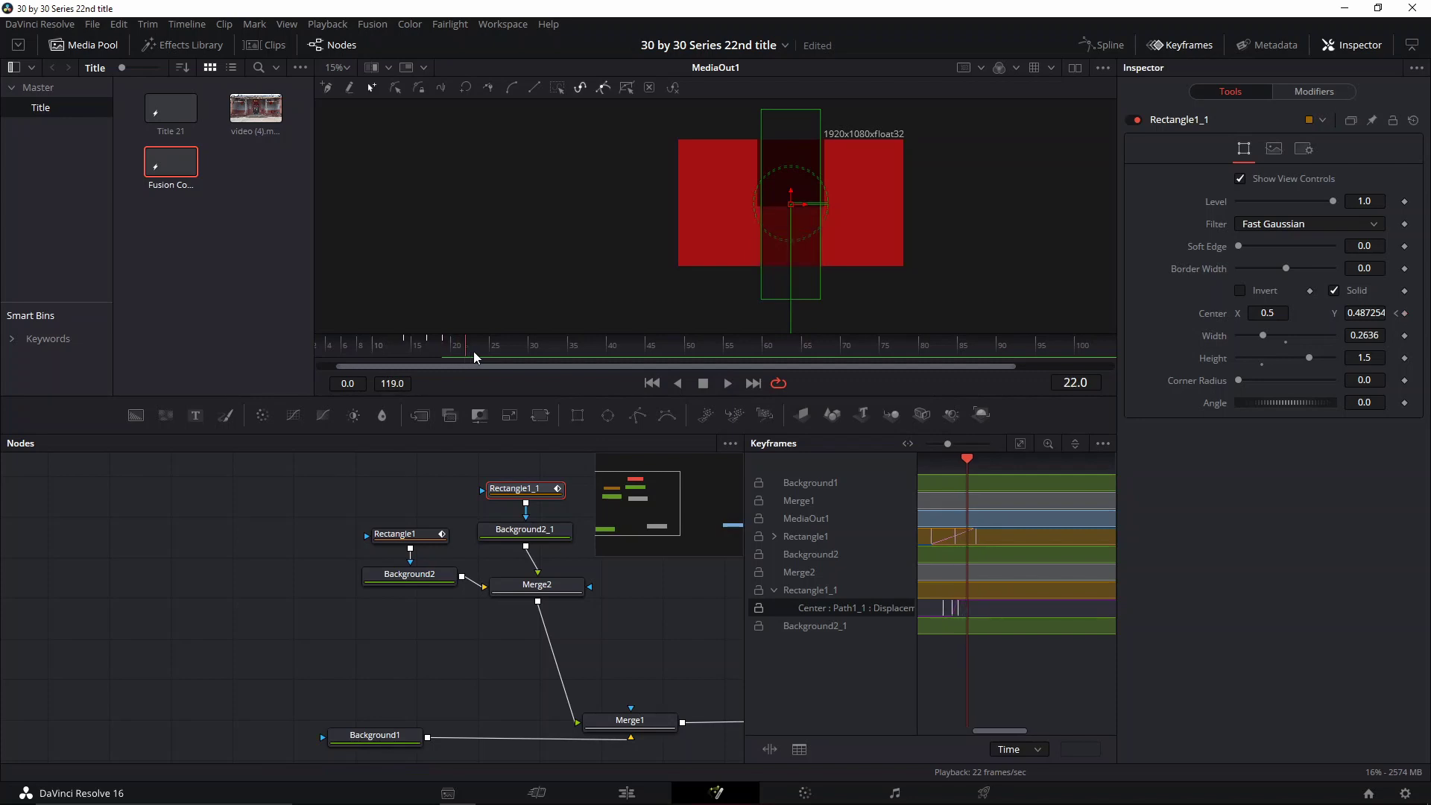
drag(799, 167, 813, 3)
Replay the animation from around frame 14 to check how the two strips follow each other
drag(397, 352, 407, 355)
key(space)
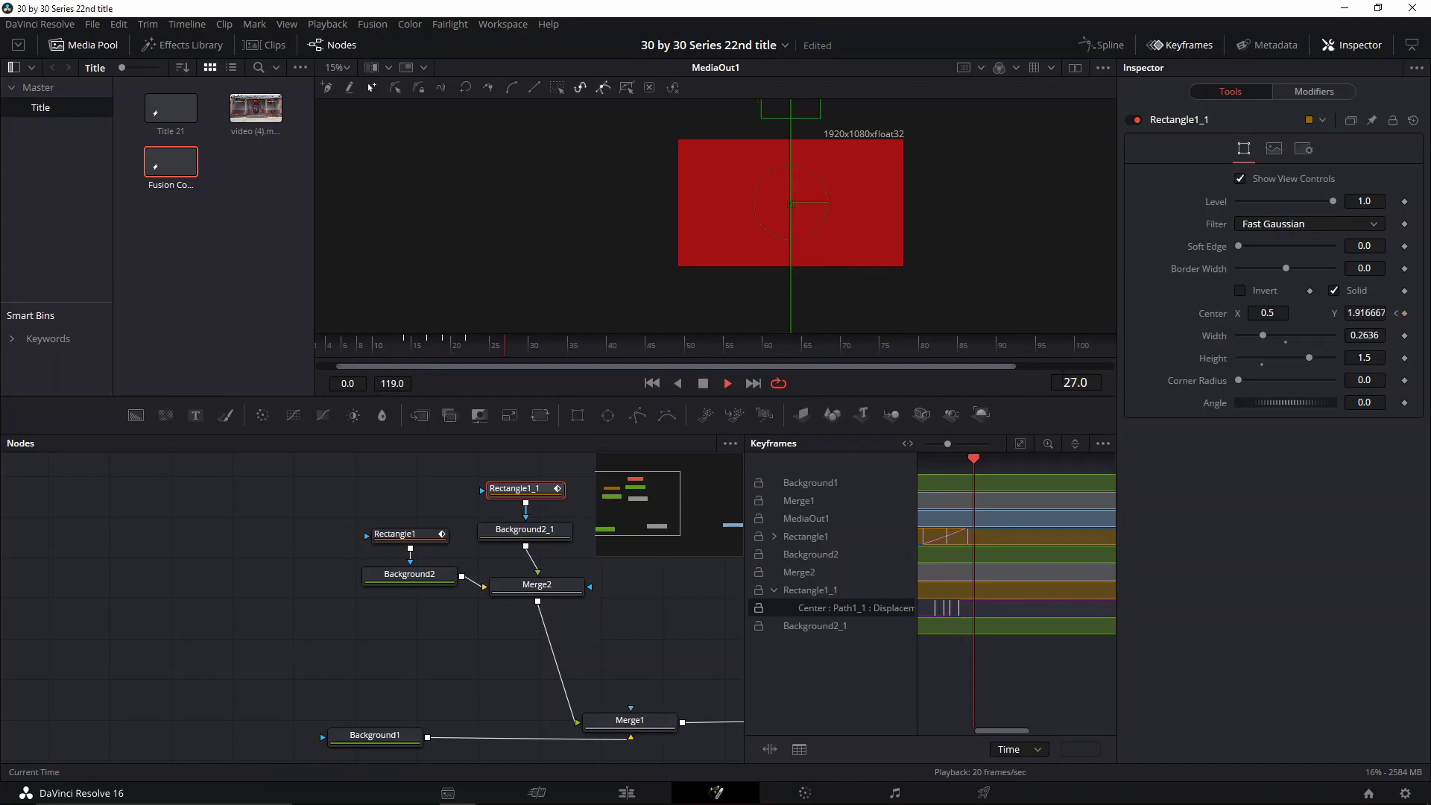
key(space)
click(407, 348)
key(space)
key(space)
click(403, 346)
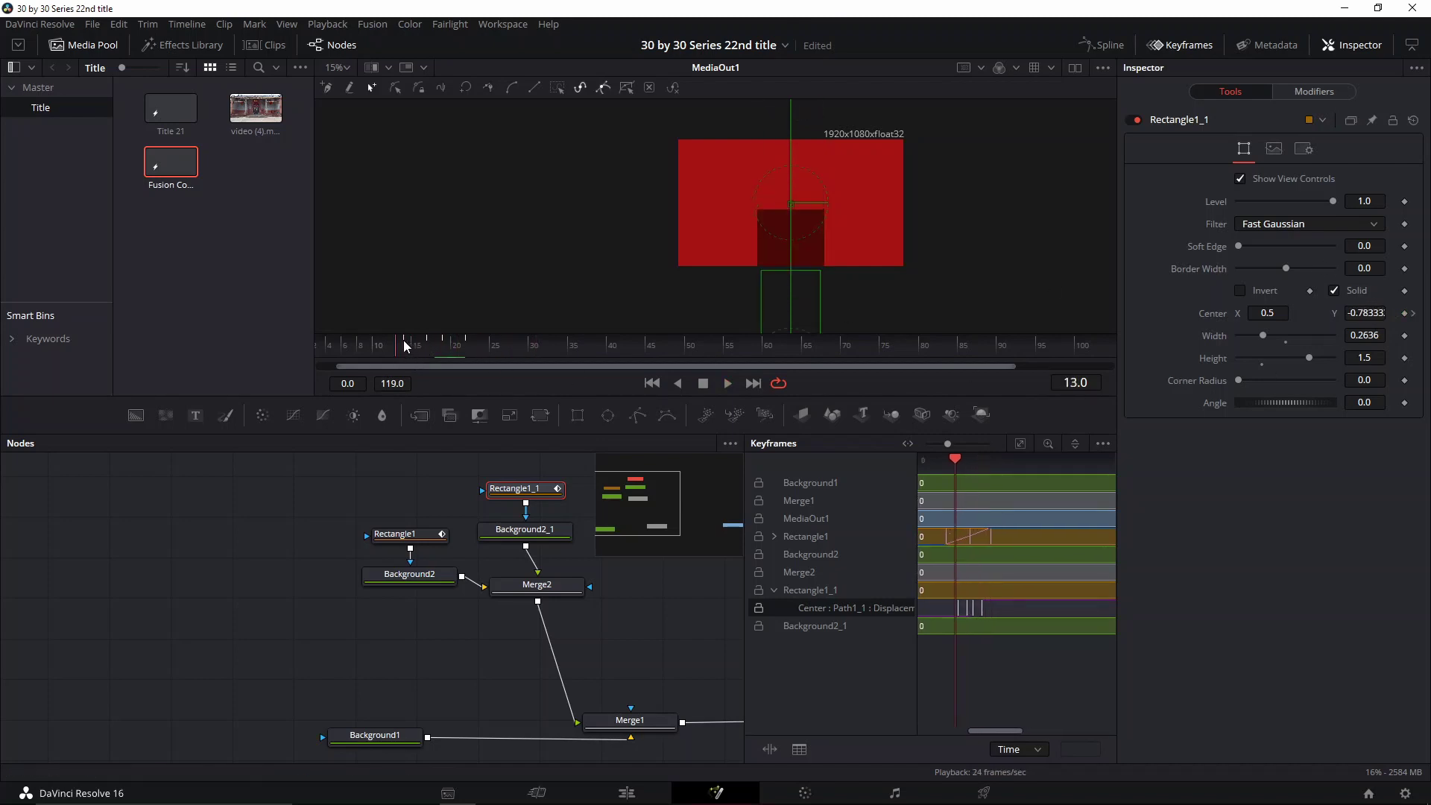
key(space)
key(space)
click(412, 346)
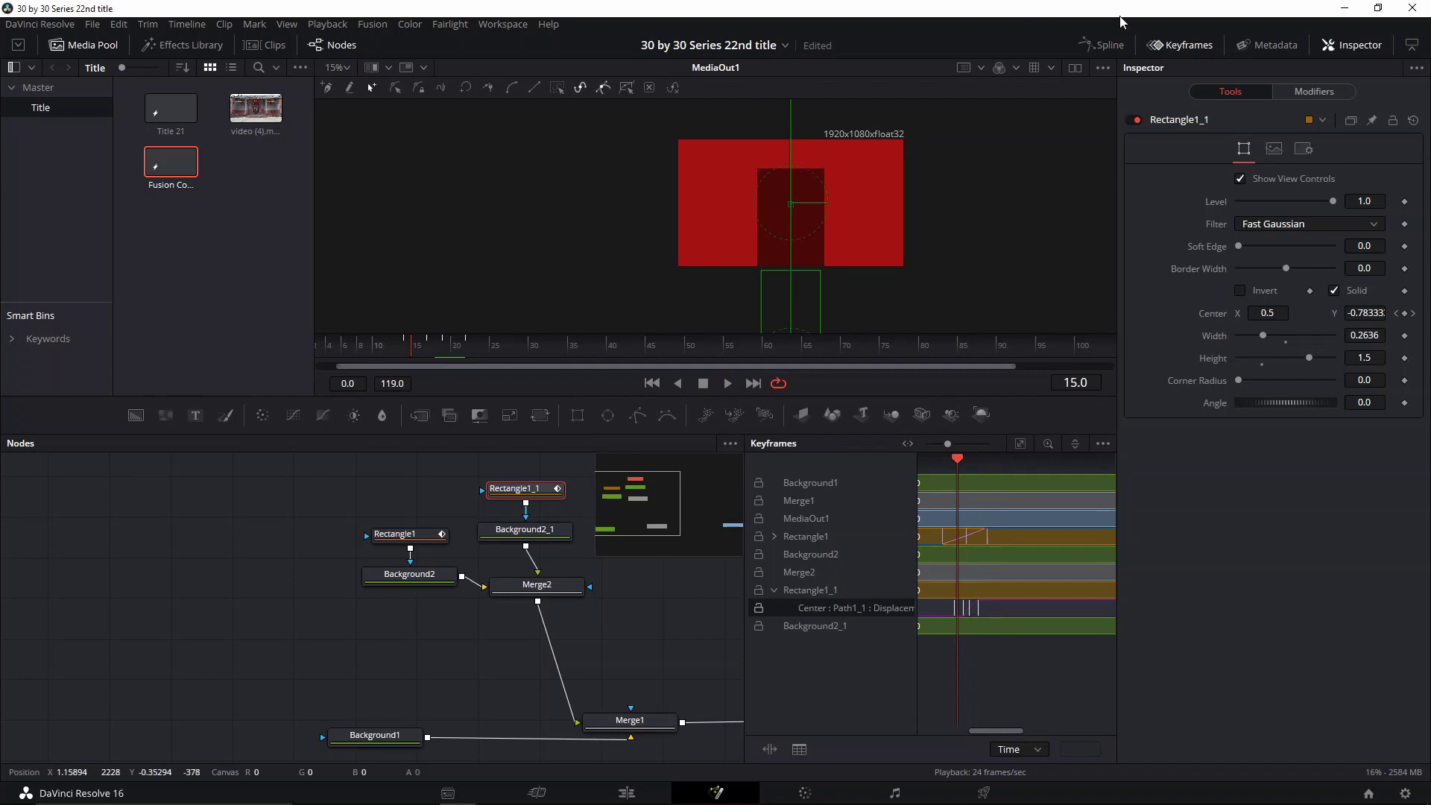
Display the Center displacement curves of both Rectangle1 and Rectangle1_1 in the Spline editor
click(1106, 45)
click(783, 482)
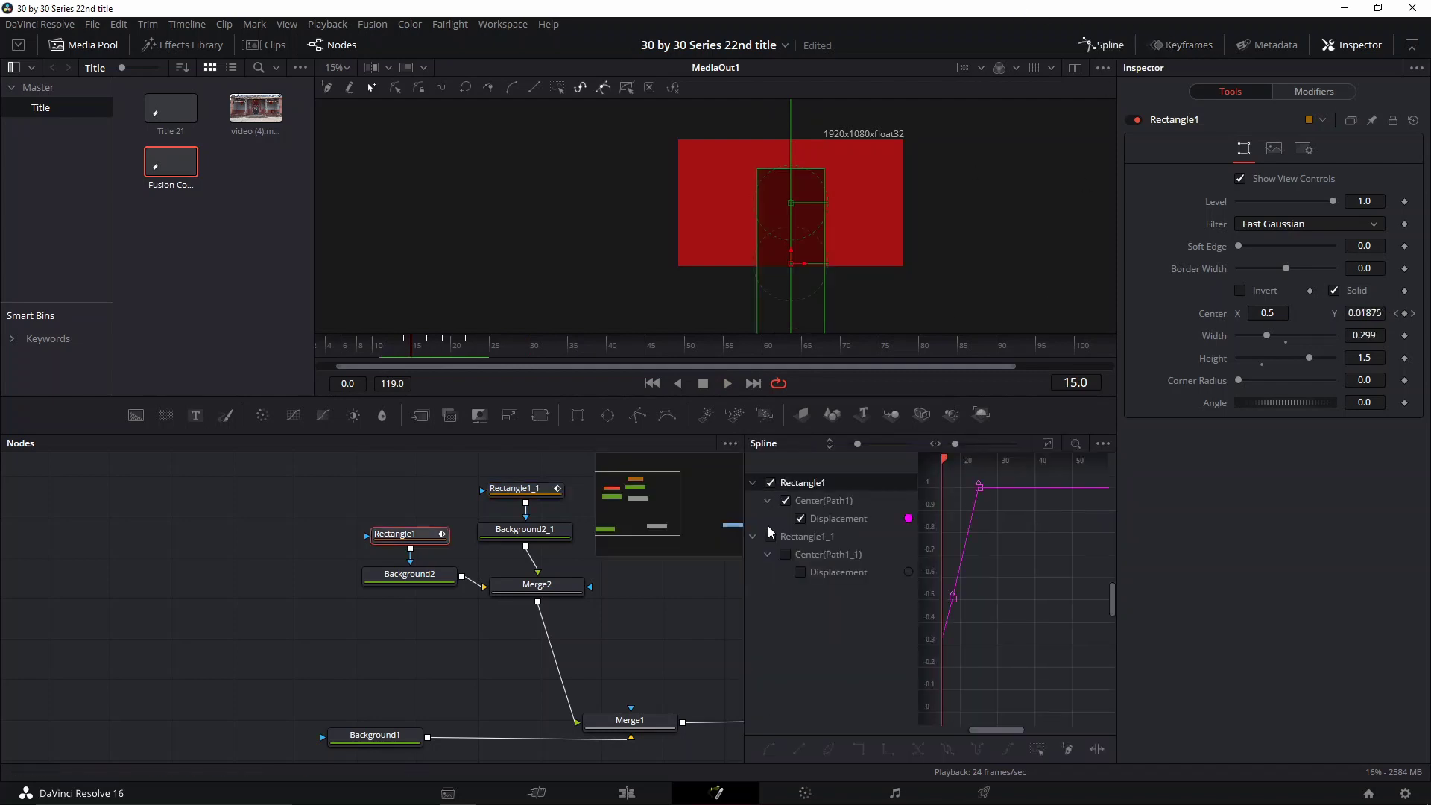
click(807, 537)
scroll(977, 600, down, 3)
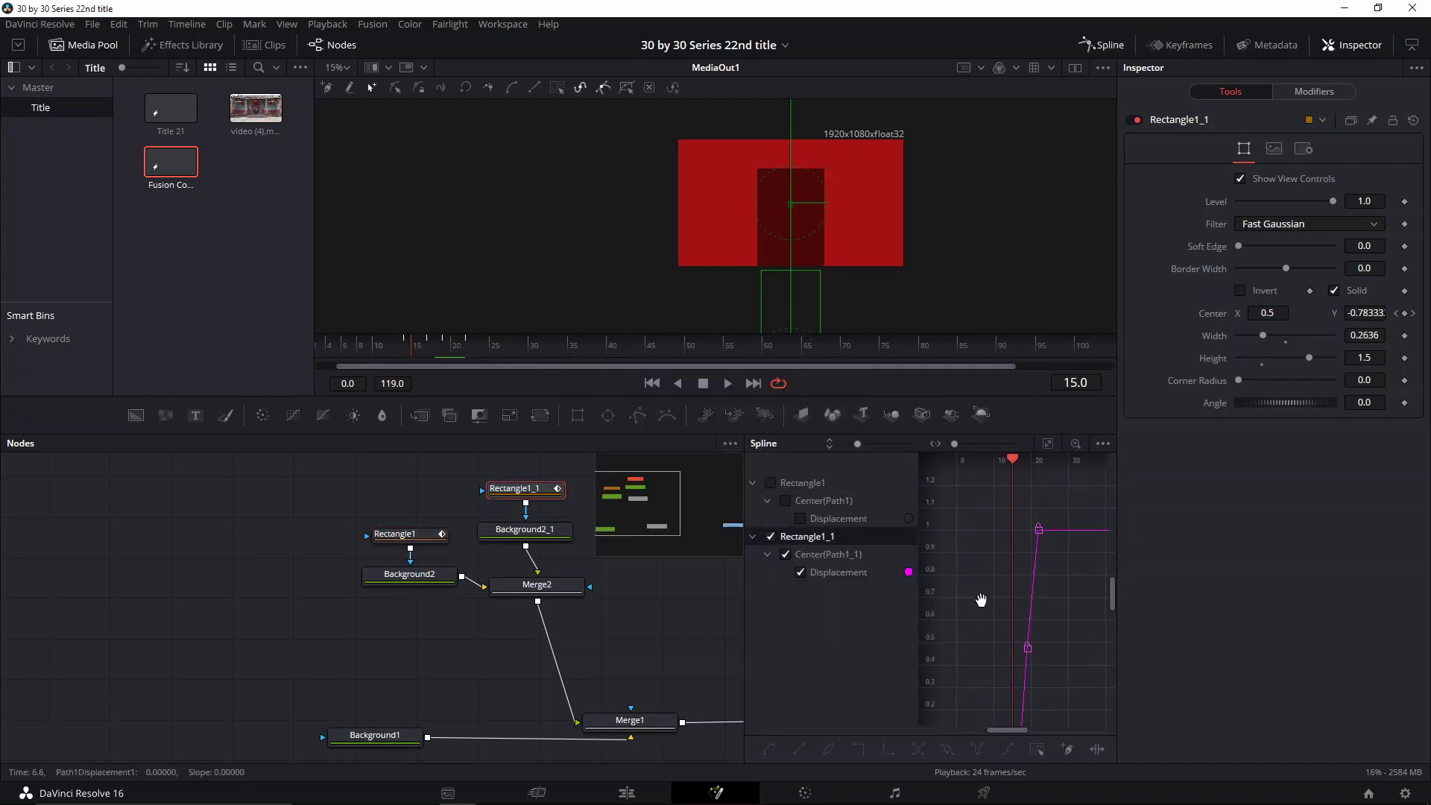
click(771, 482)
Flatten the curve around Rectangle1's middle keyframe at frame 18 by extending its handles horizontally
drag(949, 511, 1076, 683)
scroll(1023, 622, up, 5)
drag(1023, 622, 1091, 675)
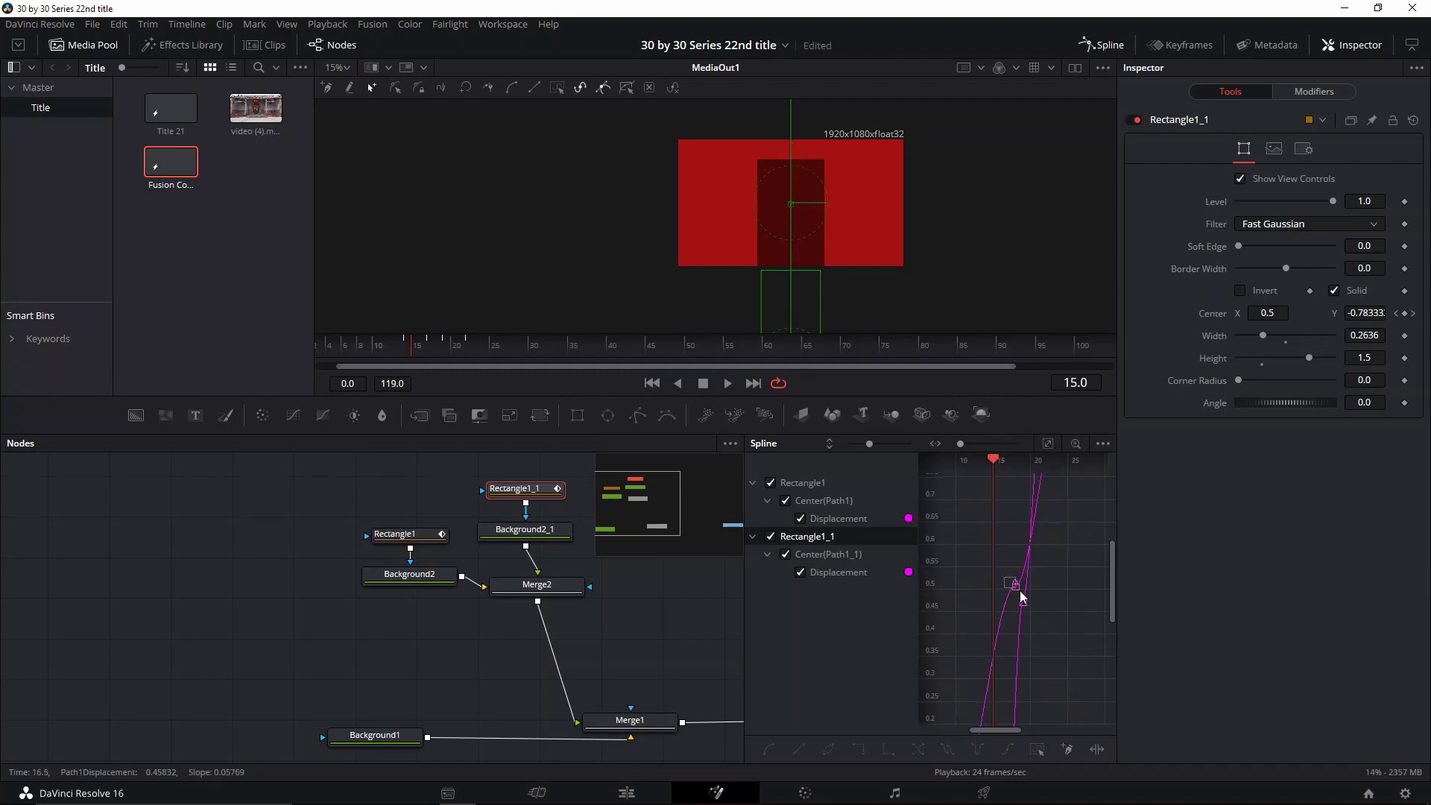
drag(990, 594, 1060, 587)
Flatten the curve around Rectangle1_1's frame 19 keyframe by extending its handles horizontally
click(1029, 607)
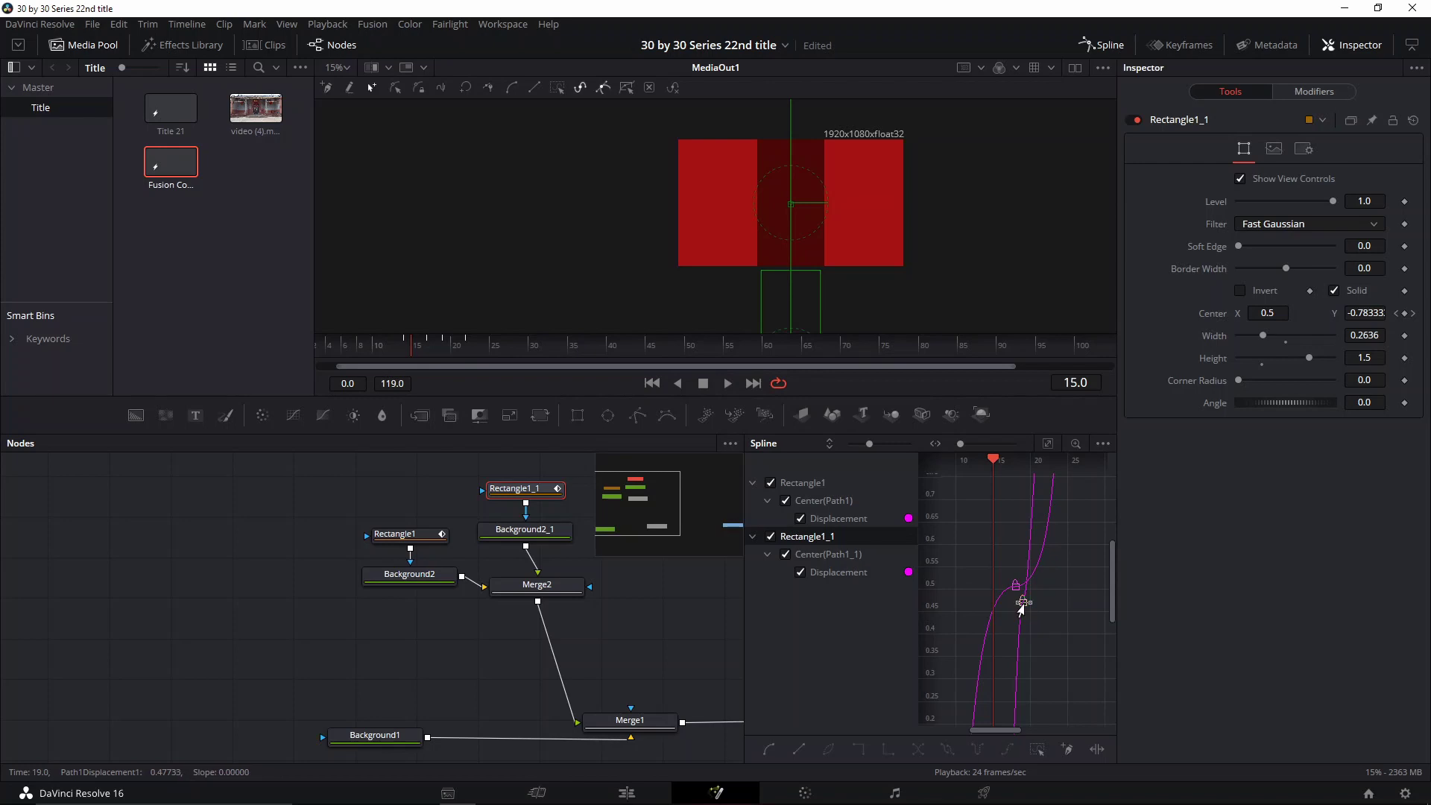
click(1024, 603)
drag(1028, 607, 1063, 612)
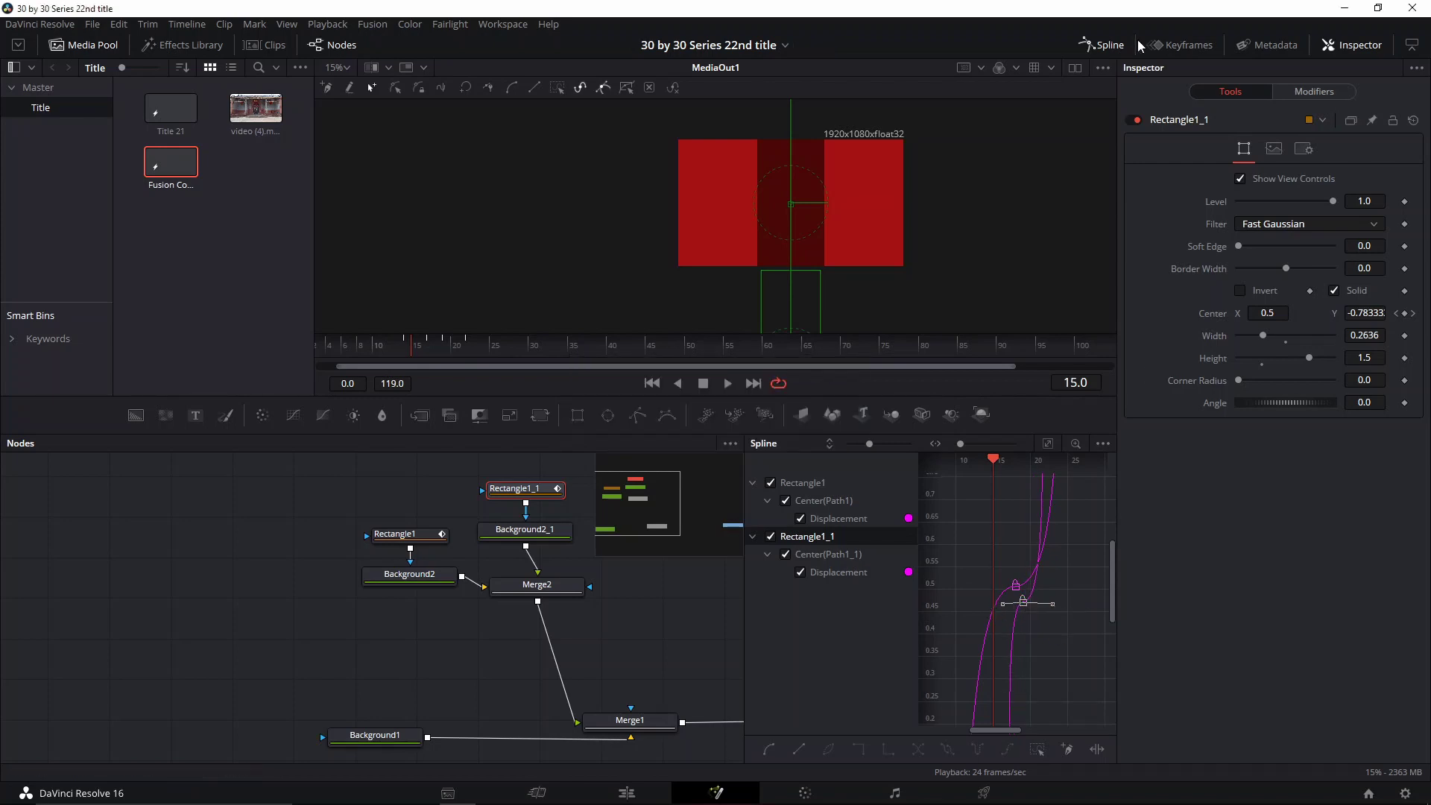
Close the Spline editor and play the animation to review the eased strip movement
click(1102, 45)
click(346, 355)
key(space)
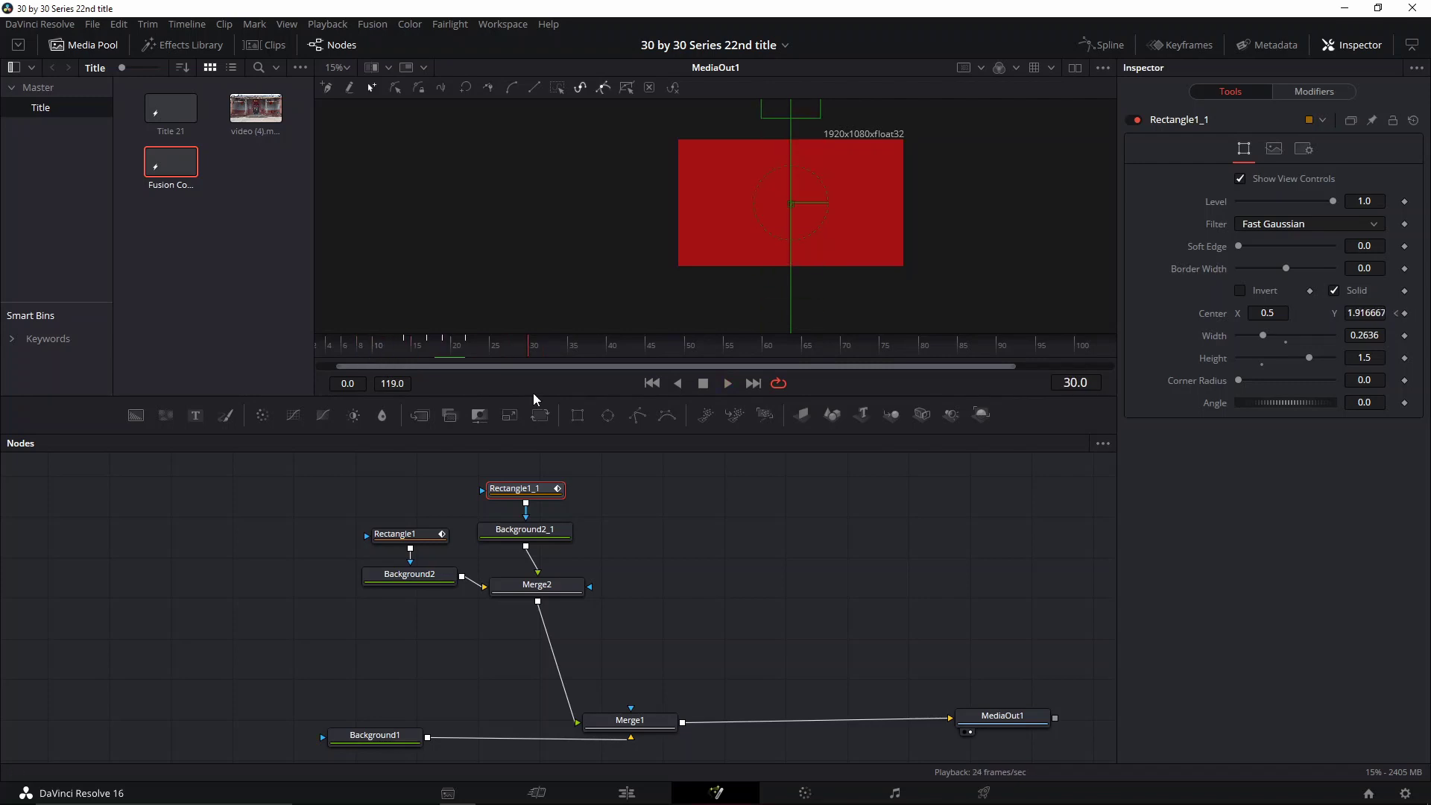
key(space)
Move the two rectangle masks, their backgrounds and Merge2 together to make room in the node graph
drag(660, 521, 586, 535)
drag(584, 476, 302, 609)
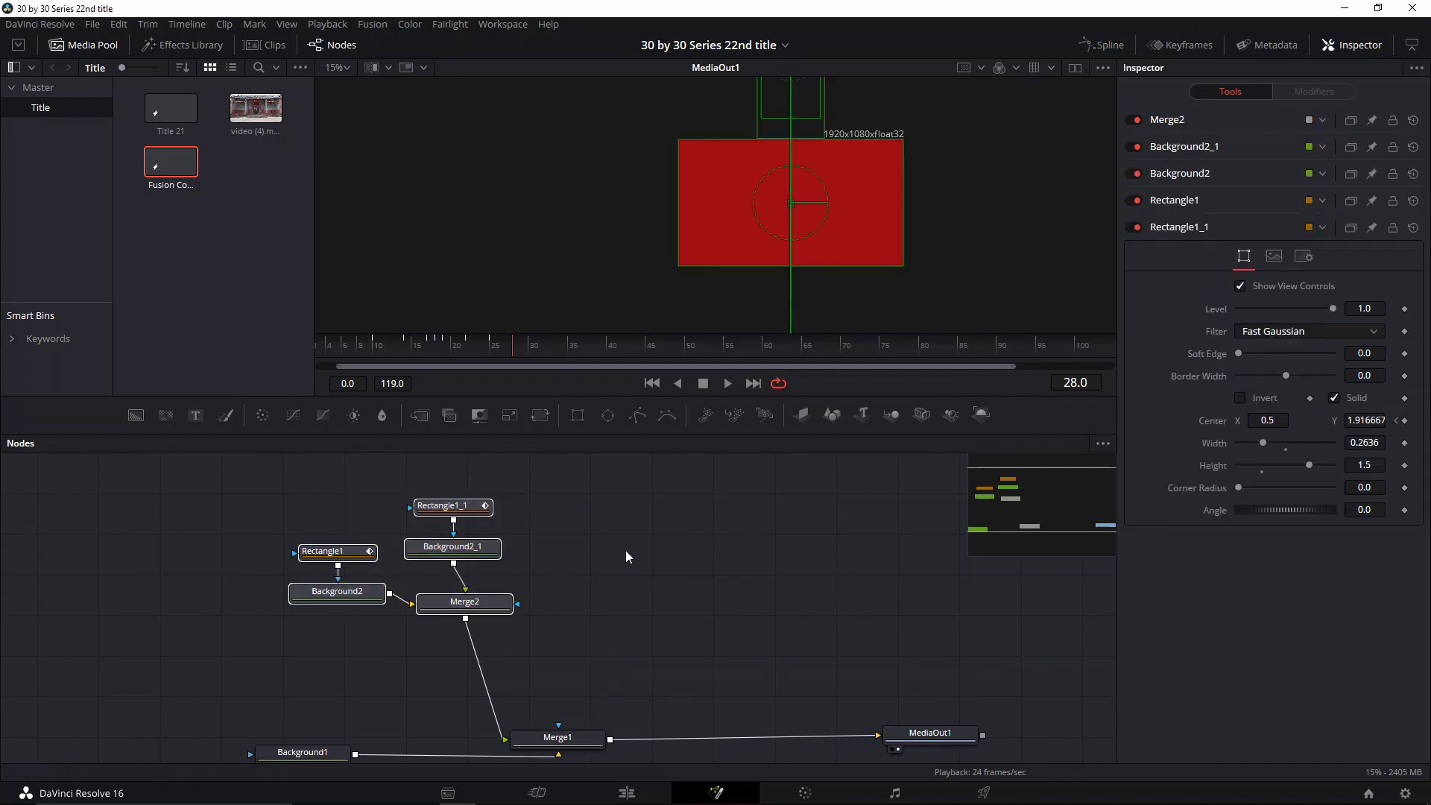
drag(600, 552, 509, 582)
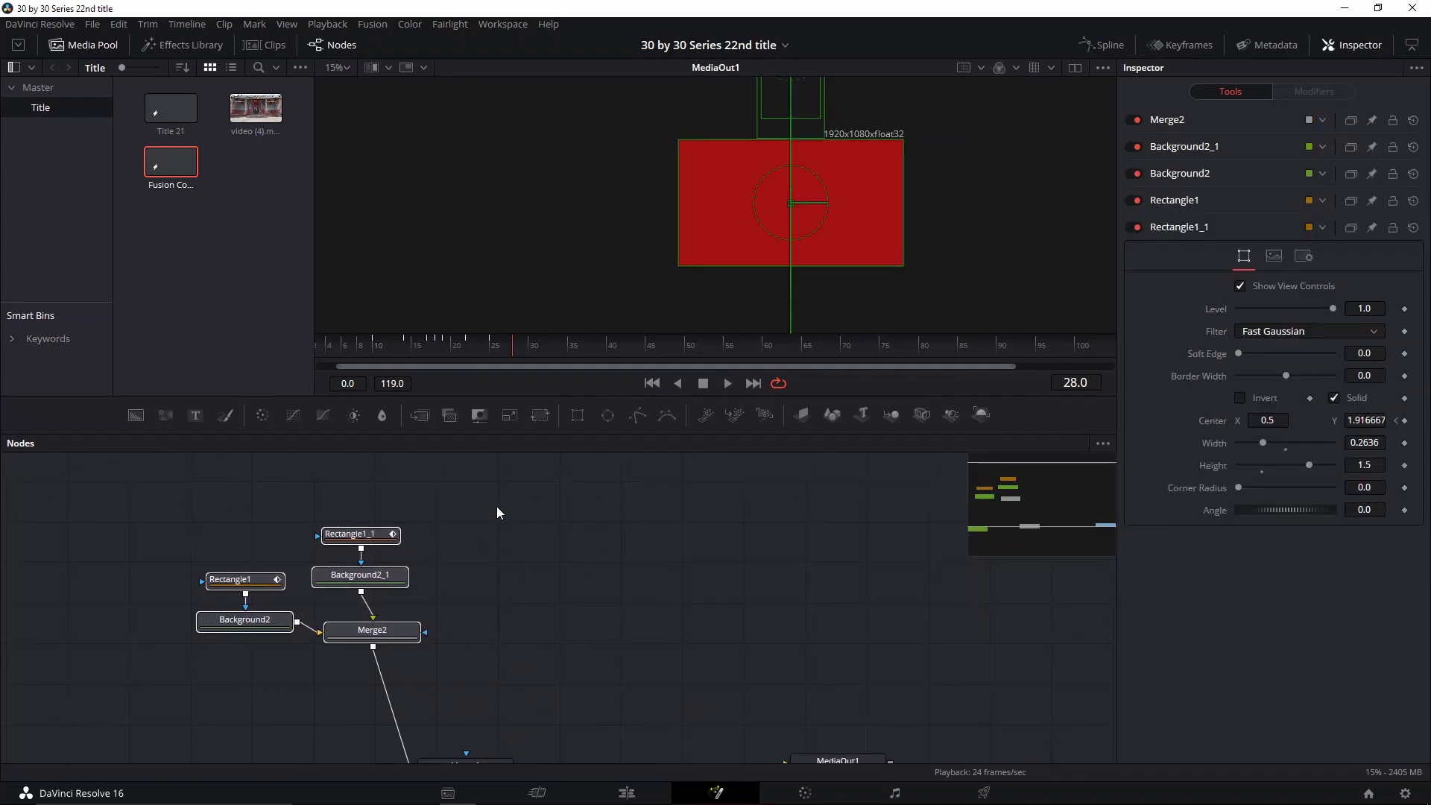
drag(386, 626, 363, 619)
click(427, 584)
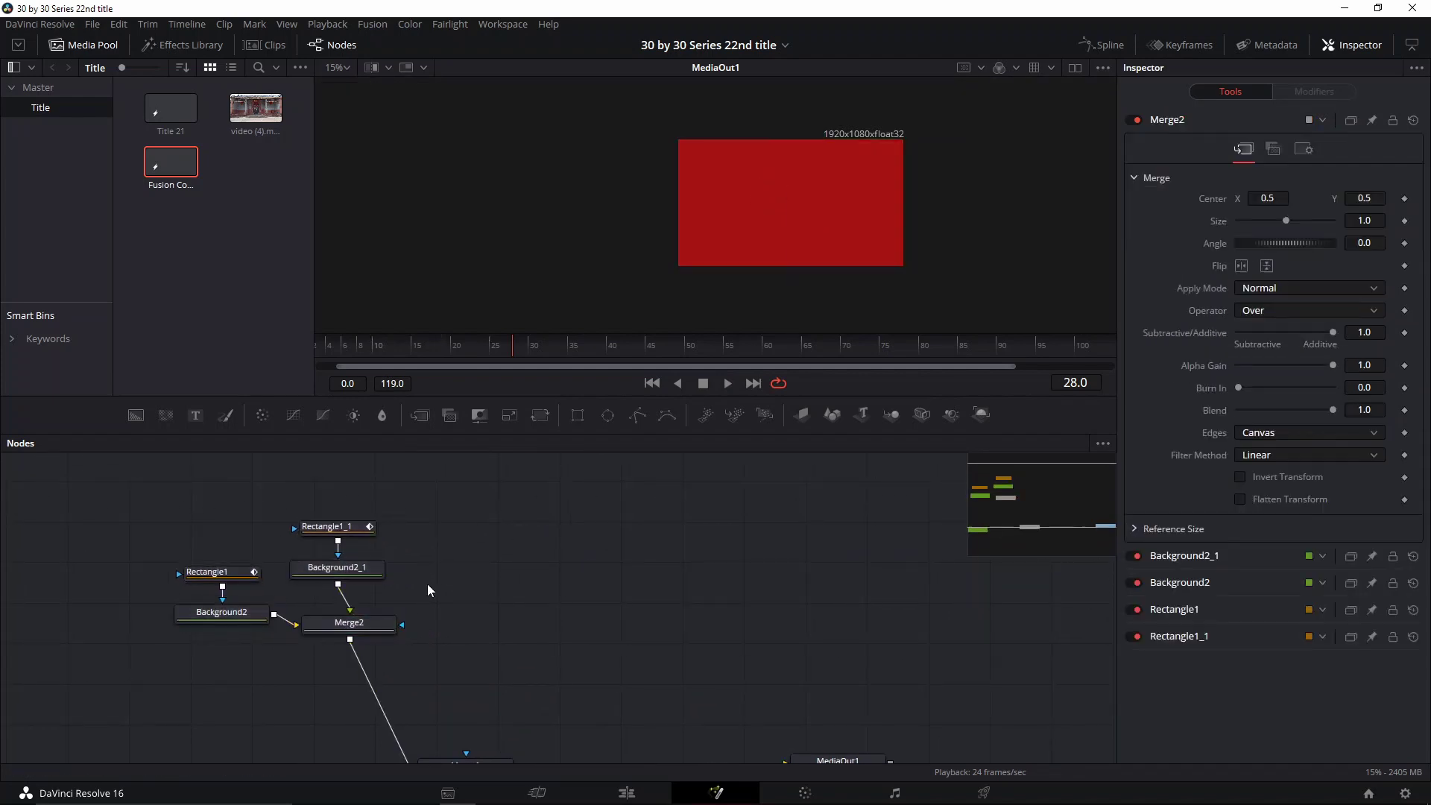
Duplicate the two rectangle masks with their backgrounds and Merge2, placing the copied group beside the original in the node graph
click(386, 620)
drag(460, 520, 226, 650)
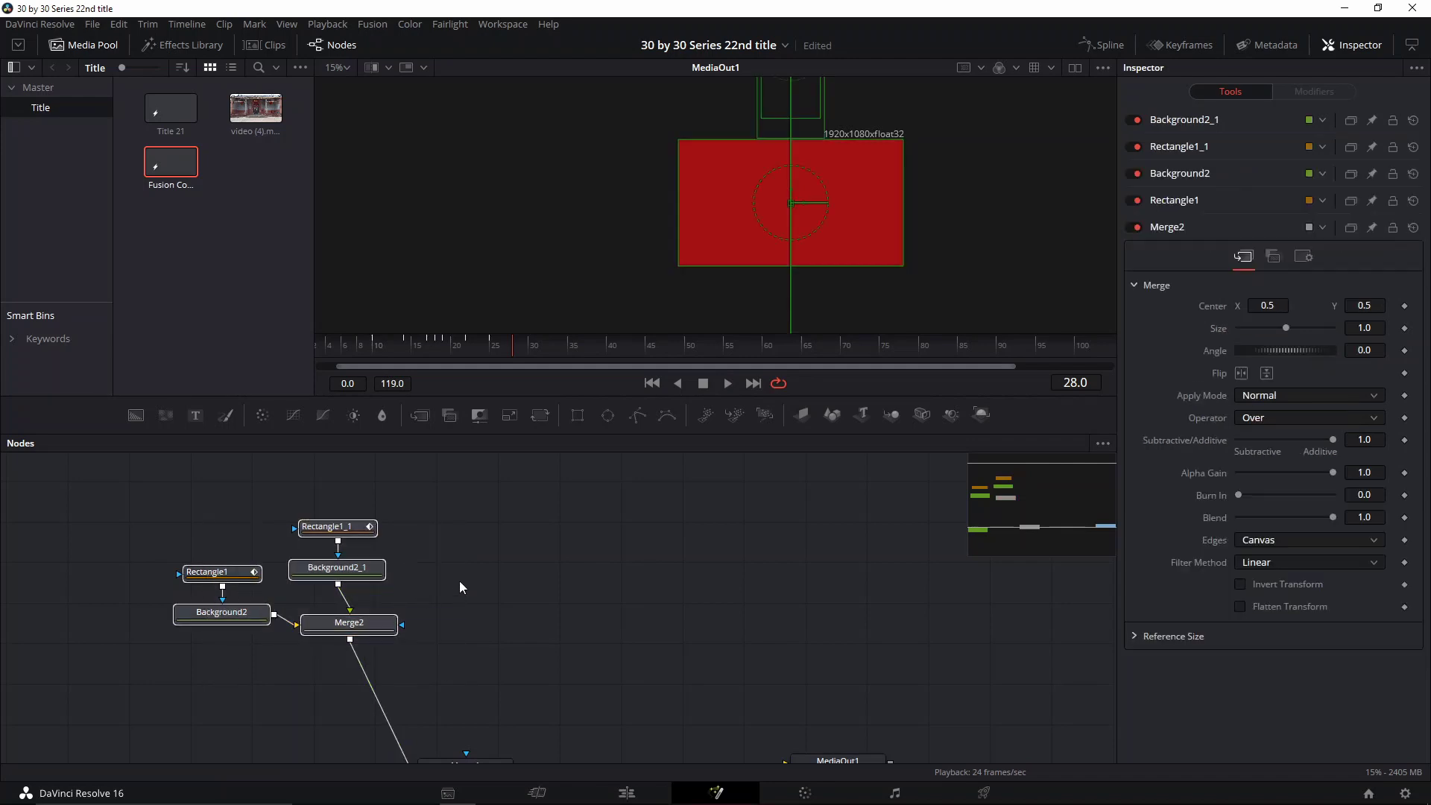
key(ctrl+v)
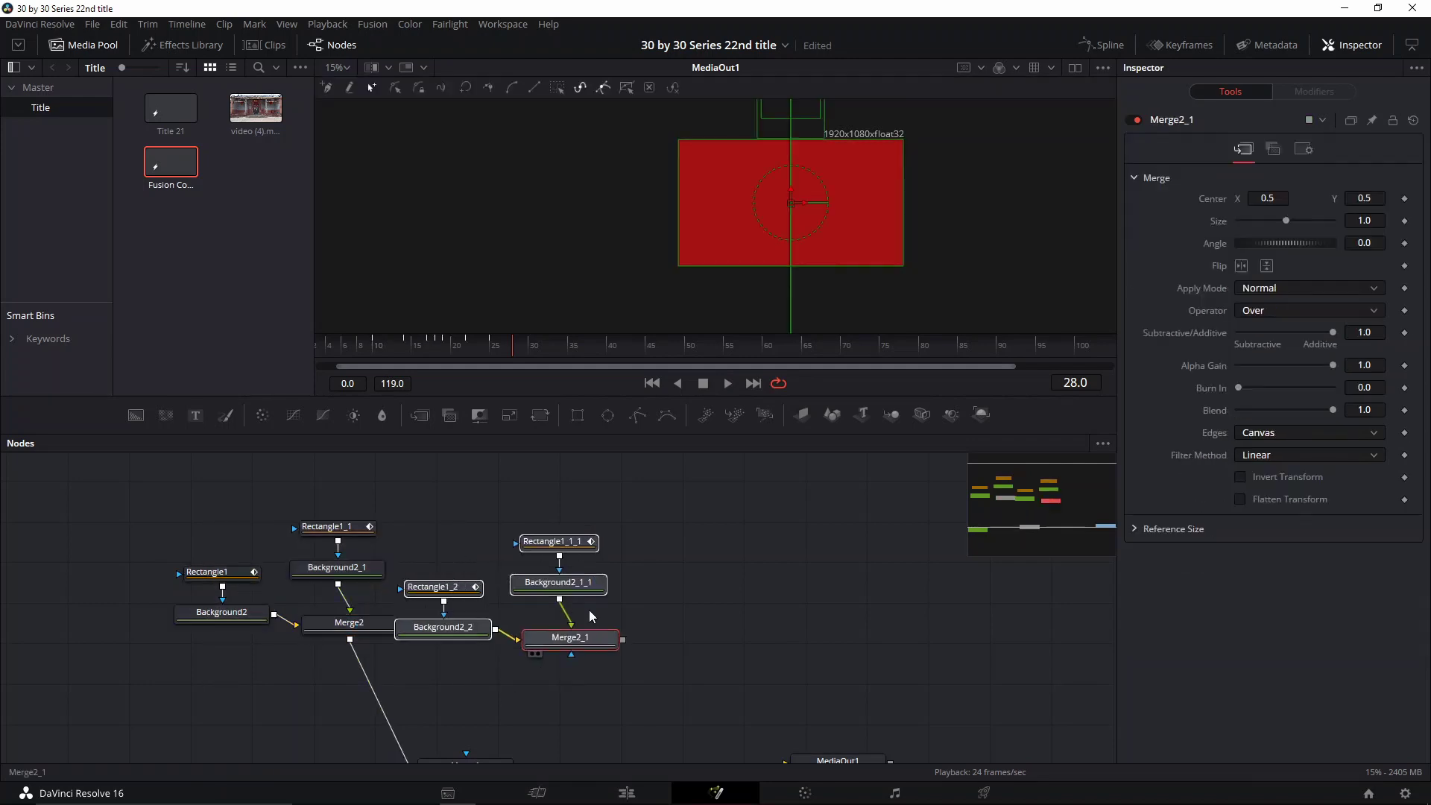
mouse_move(660, 577)
mouse_down()
mouse_move(353, 636)
mouse_move(659, 579)
mouse_up()
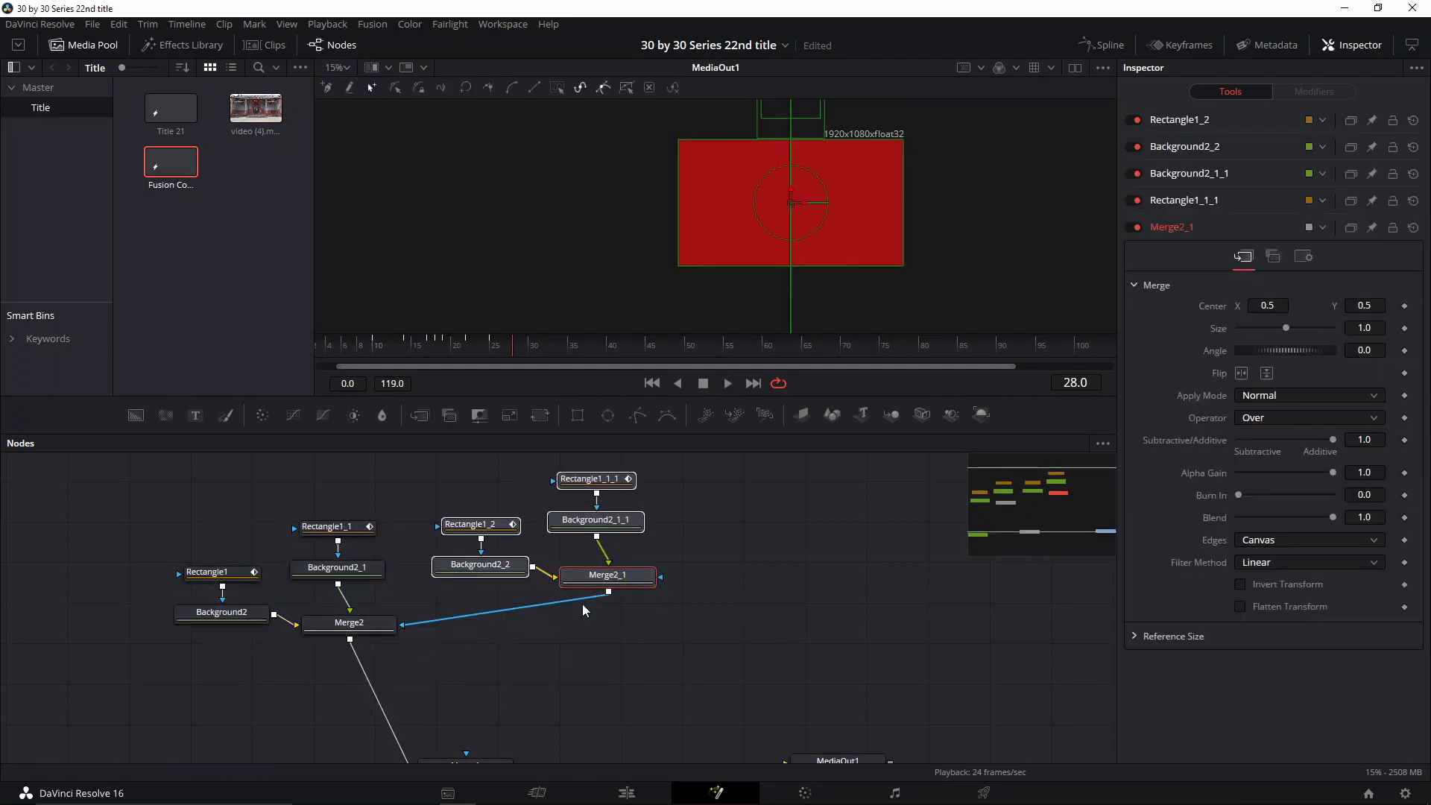
Combine Merge2 and Merge2_1 in a new Merge3, and feed Merge3 into Merge1's foreground in place of Merge2
click(581, 604)
click(577, 599)
drag(611, 622, 564, 598)
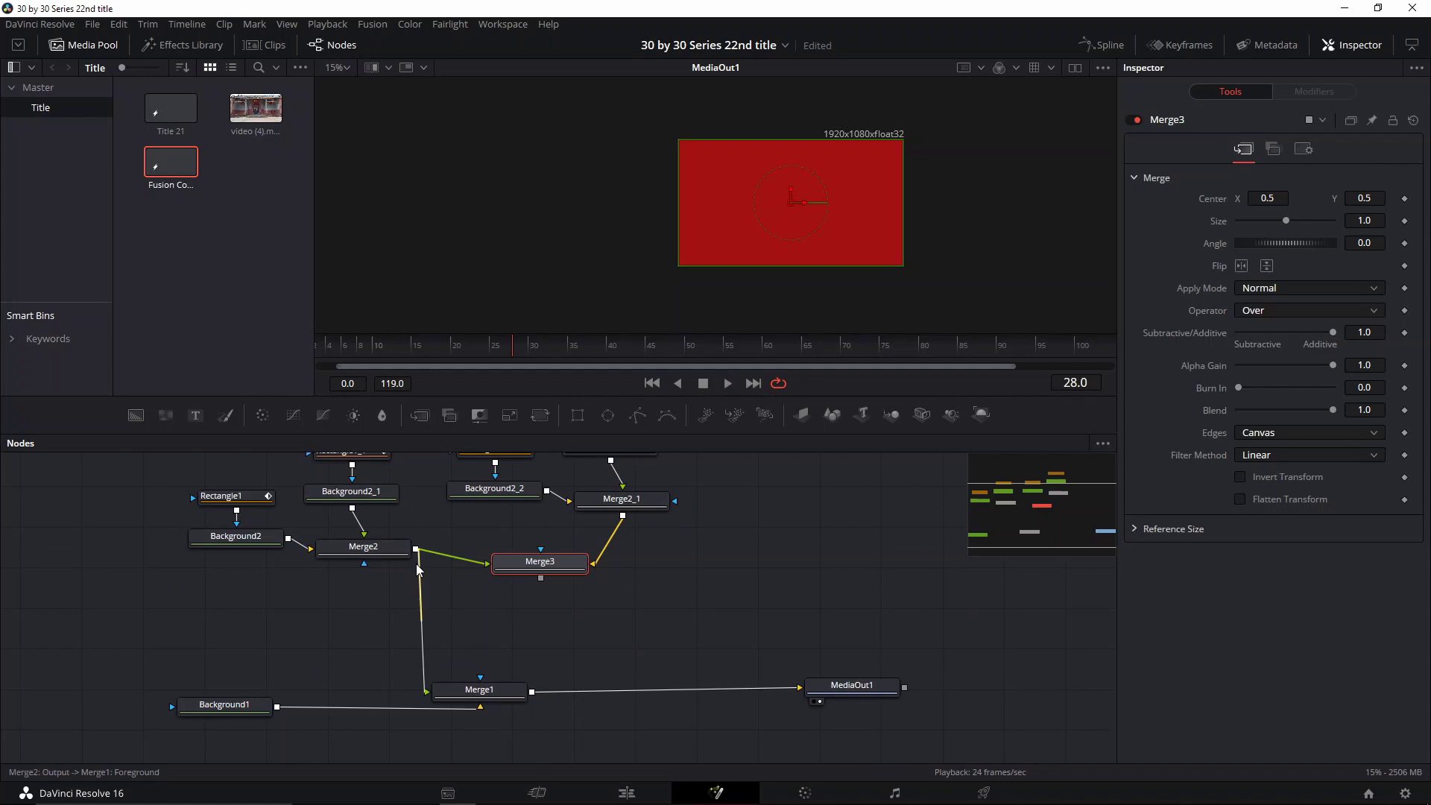
click(421, 566)
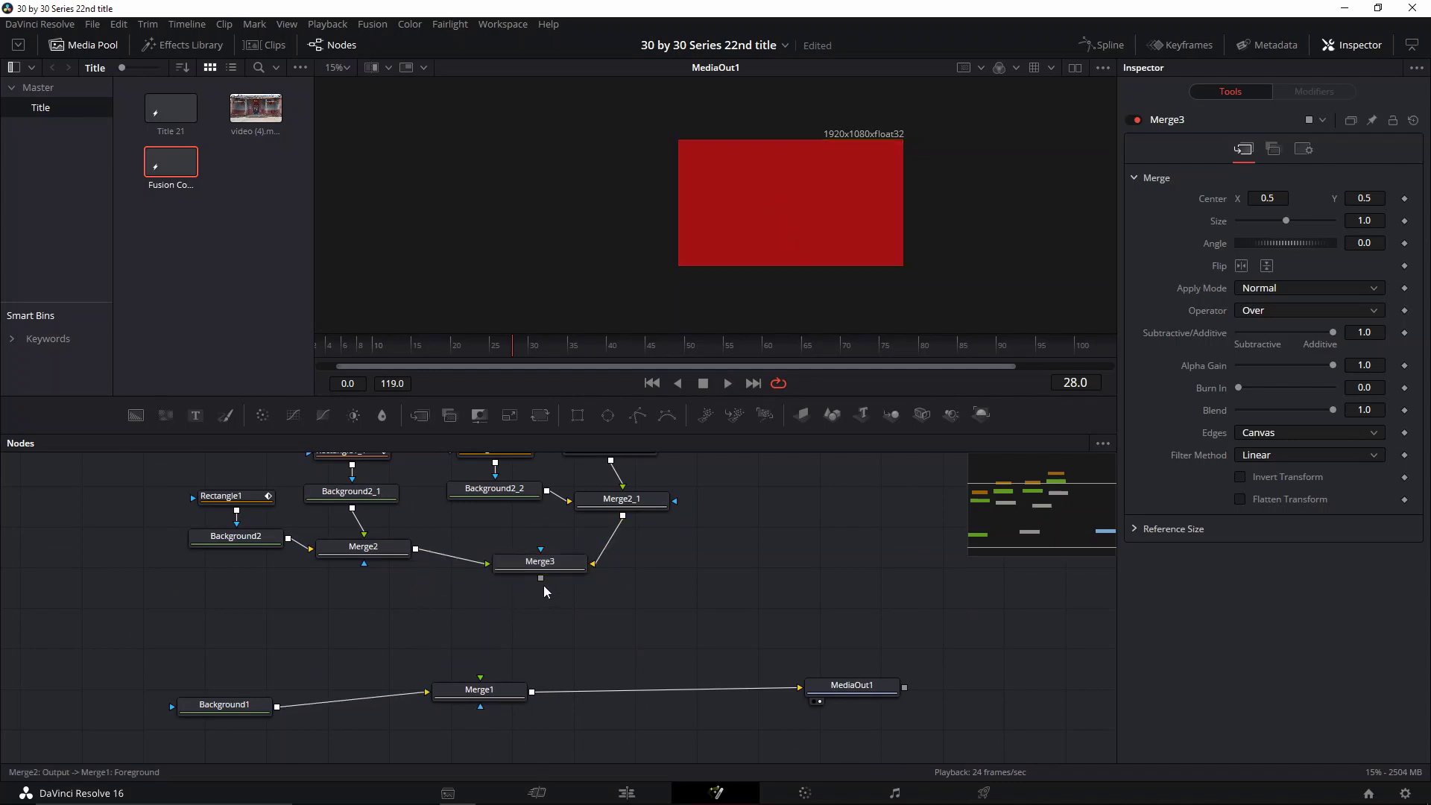
drag(548, 570, 481, 677)
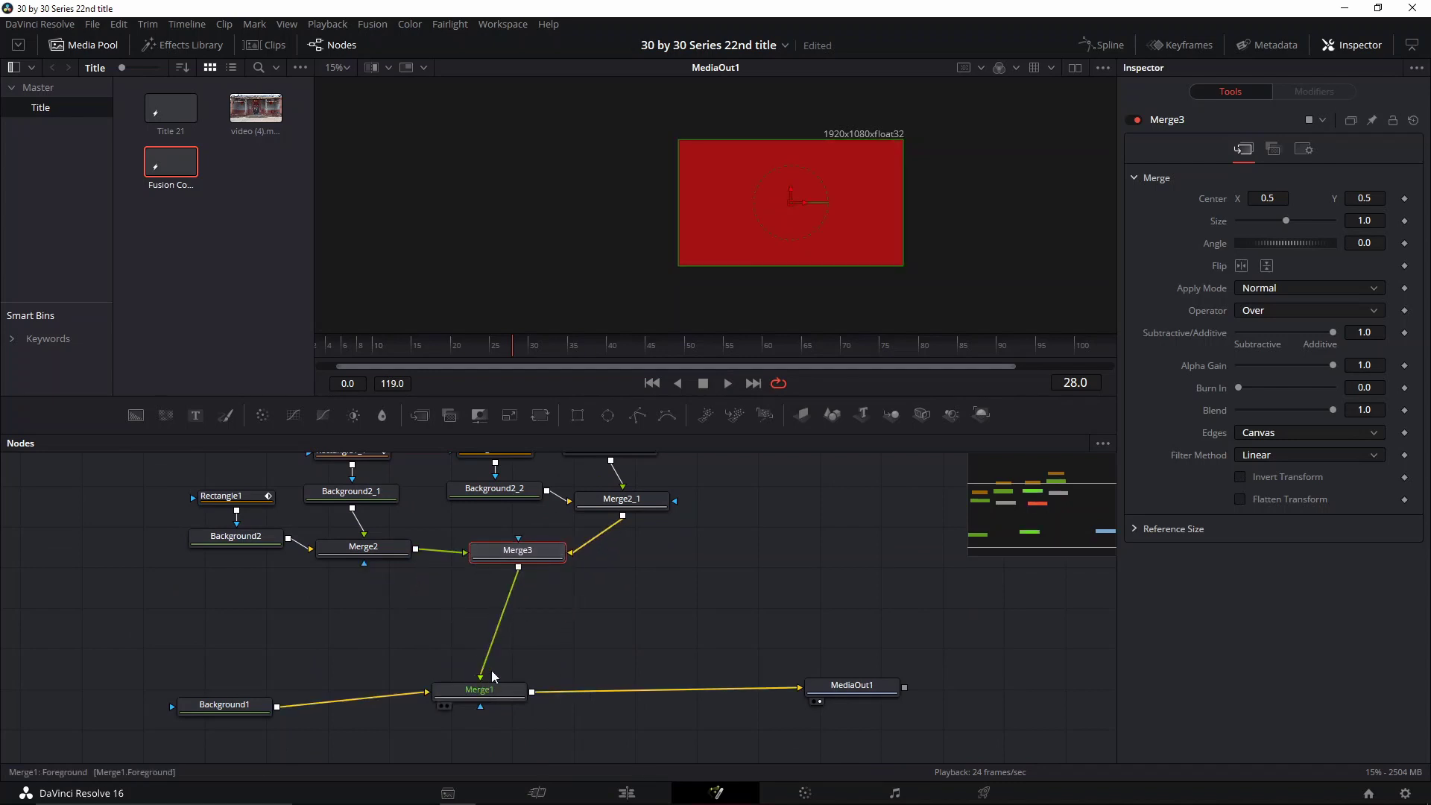
Rearrange Merge3 and the duplicated masks, backgrounds and Merge2_1 so the node graph is evenly spaced
drag(572, 604, 580, 703)
drag(690, 521, 525, 638)
drag(519, 554, 509, 538)
drag(602, 597, 607, 621)
click(536, 588)
drag(511, 570, 494, 522)
drag(512, 618, 496, 569)
Remove the center animation paths from Rectangle1_1_1 and Rectangle1_2 at frame 18
click(501, 526)
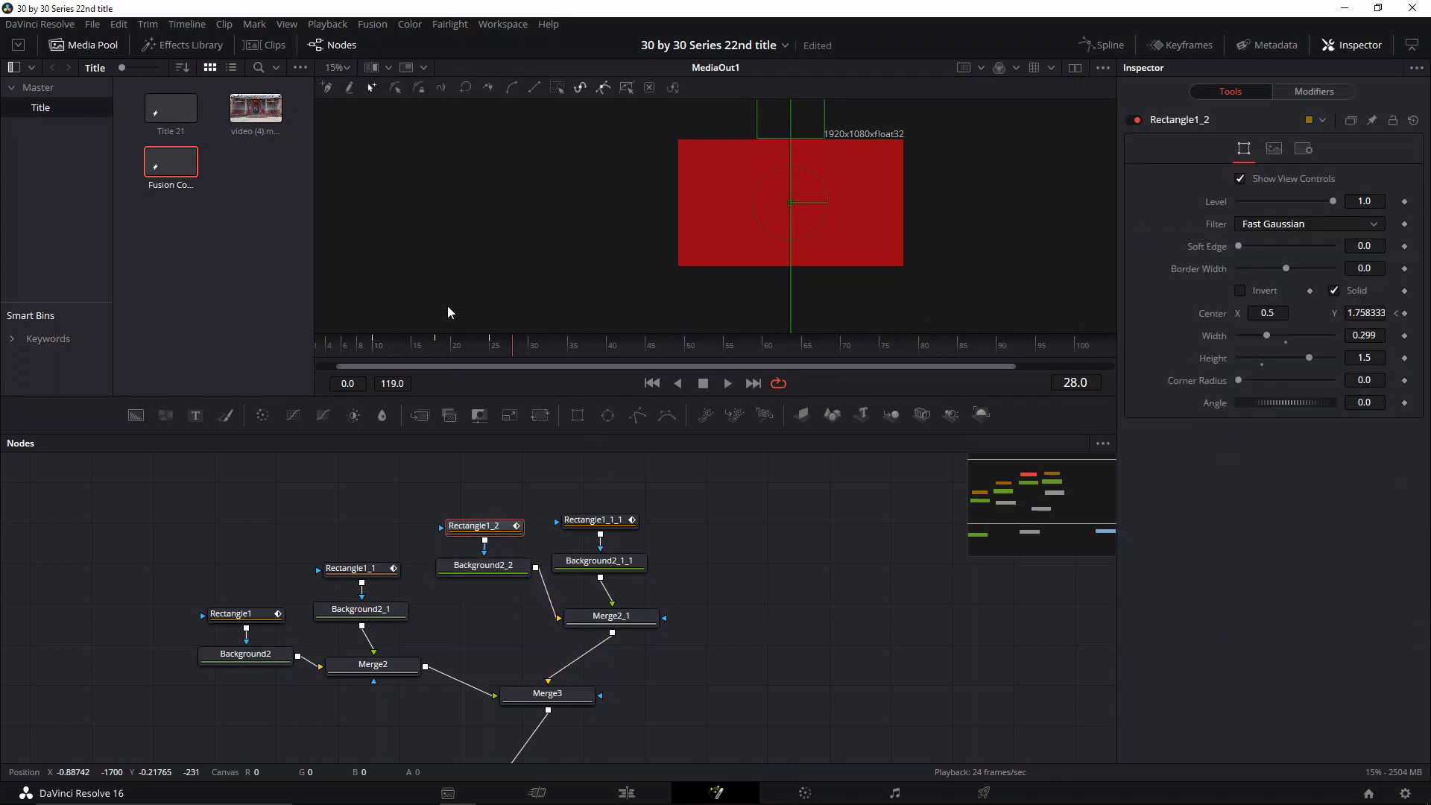
click(376, 346)
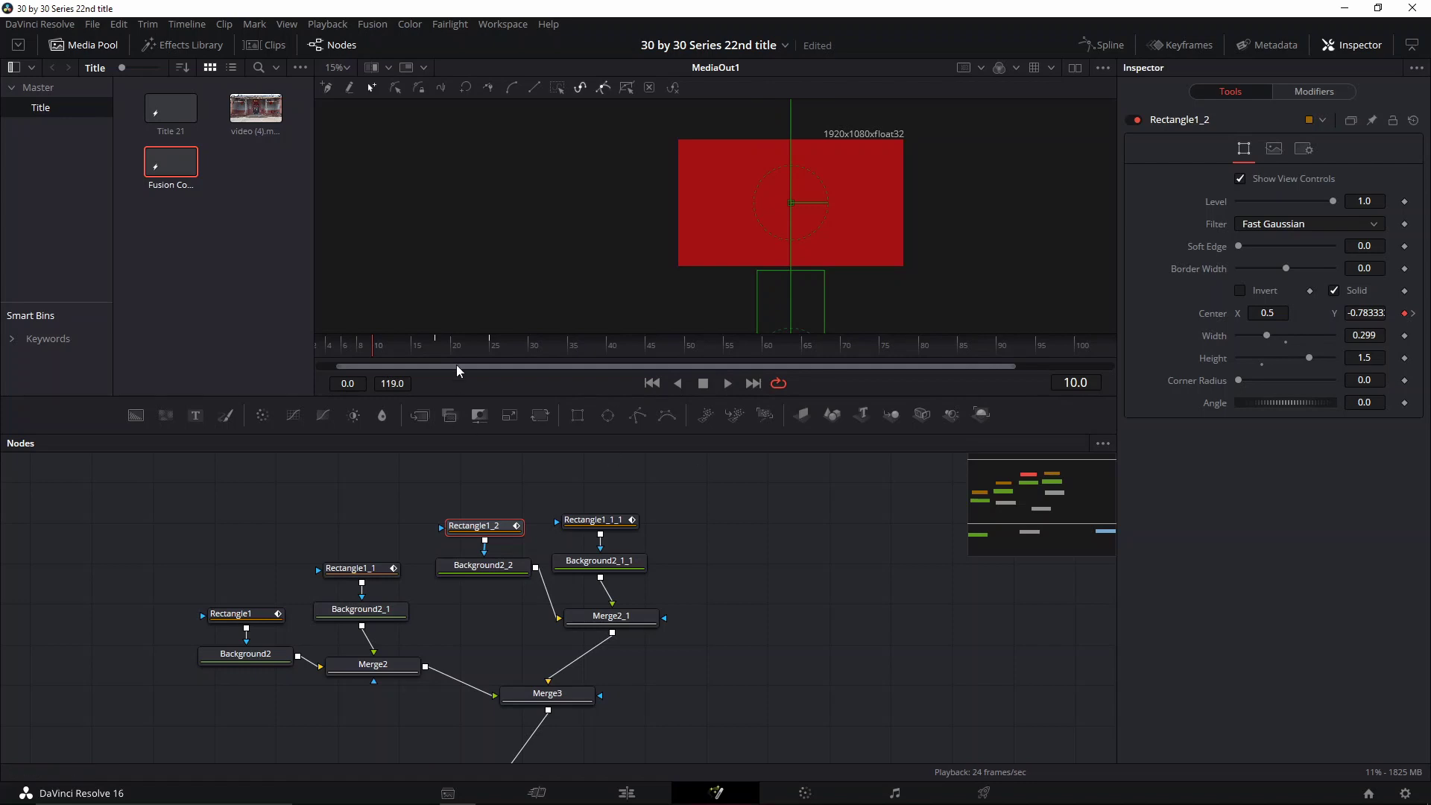
click(440, 350)
click(588, 521)
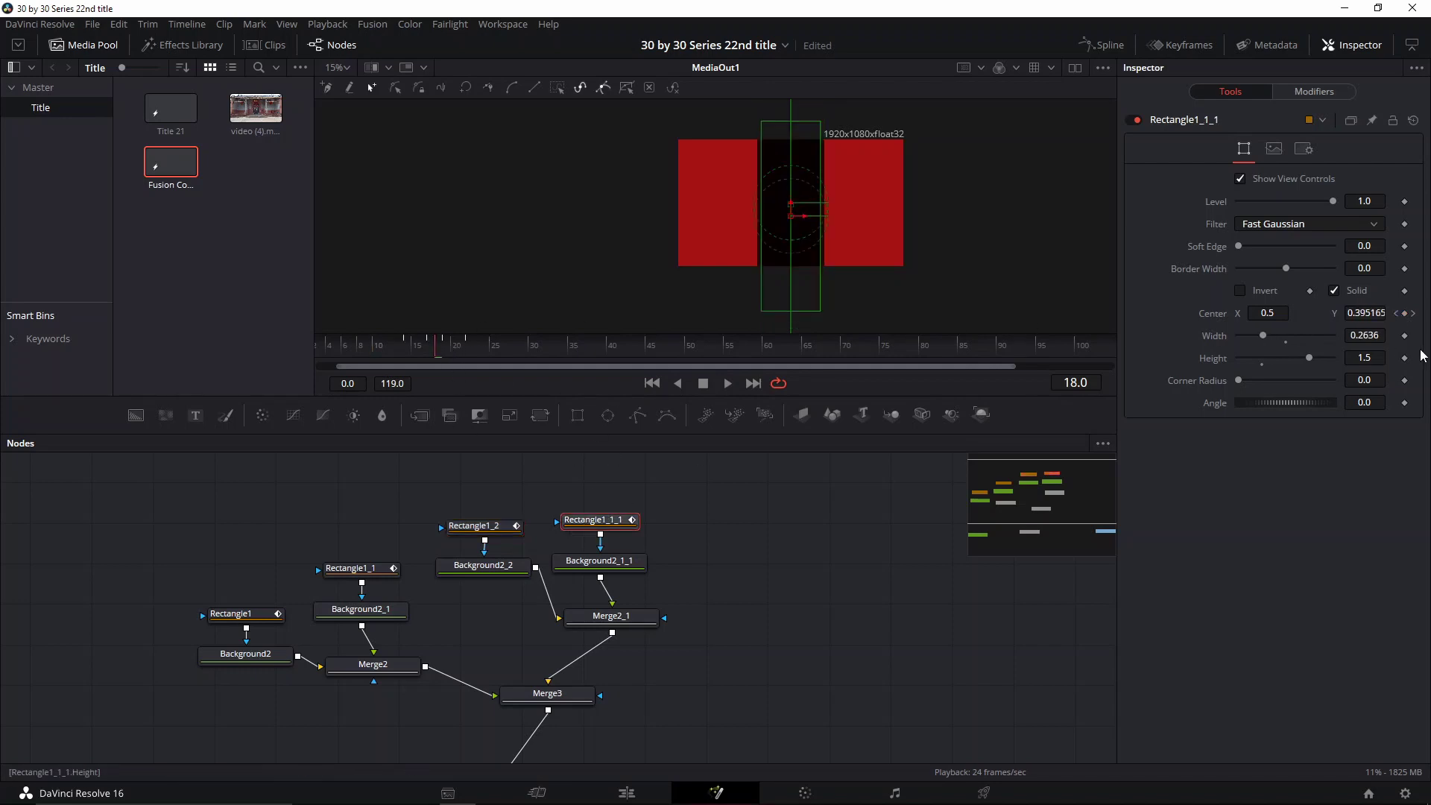
right_click(1406, 318)
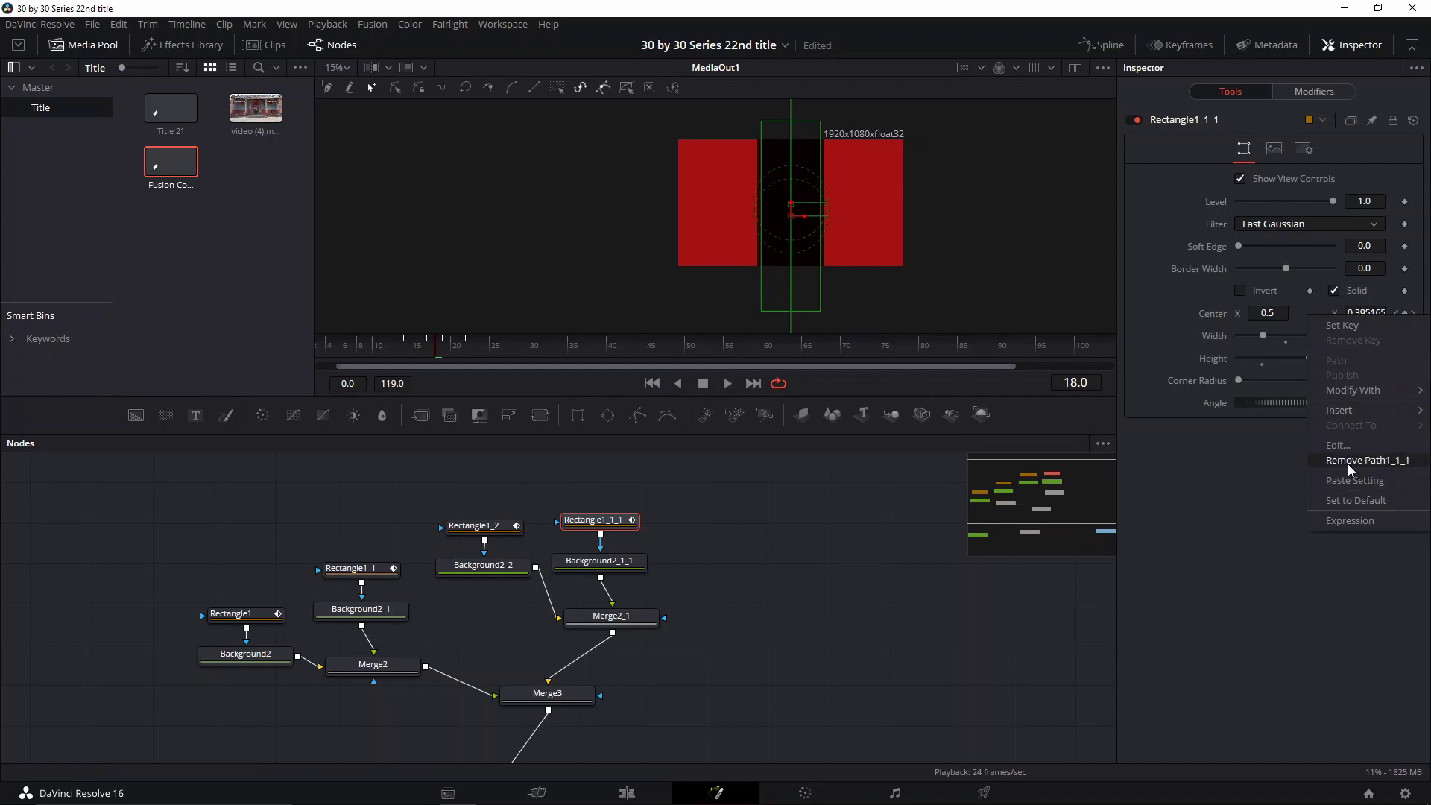
click(1348, 464)
click(519, 529)
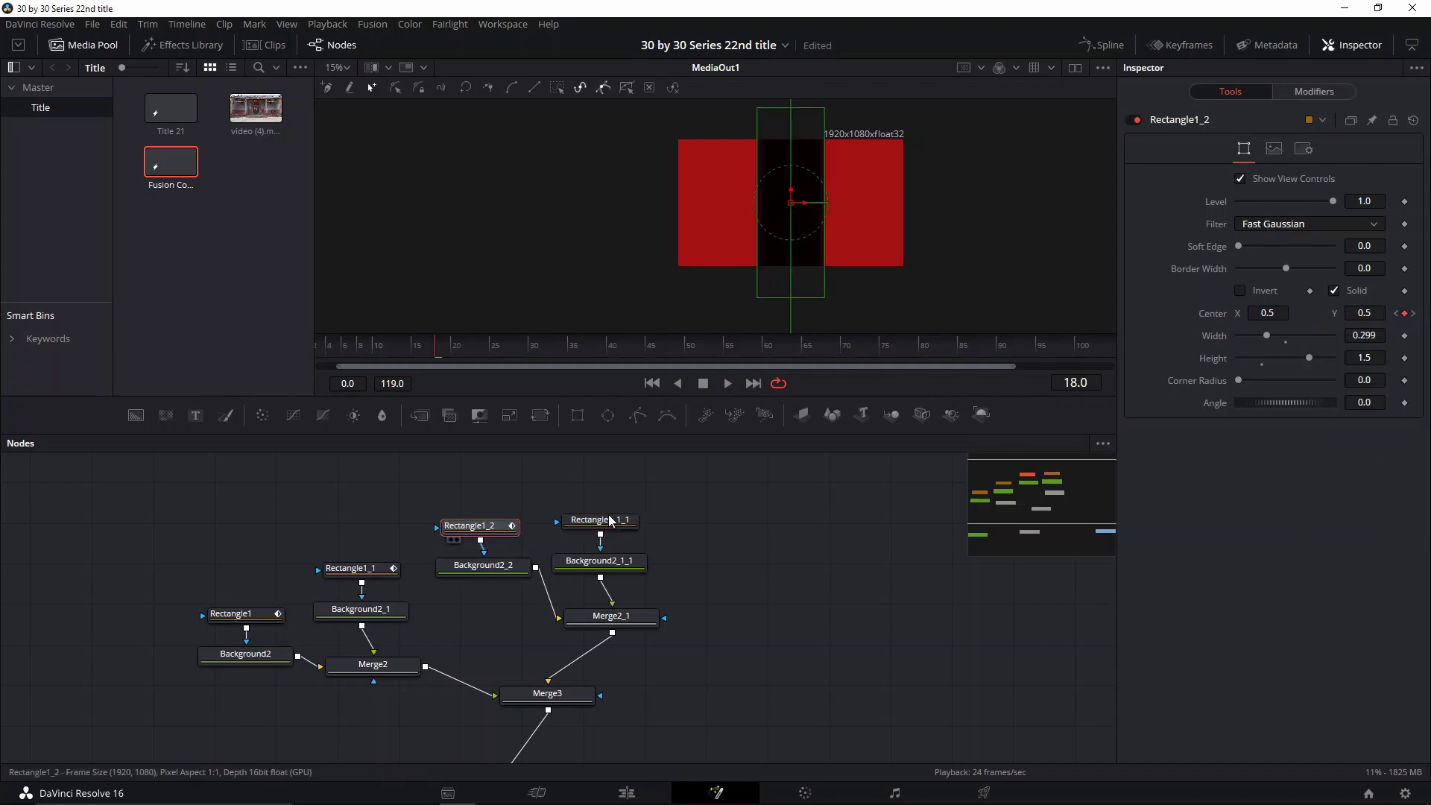
right_click(1406, 313)
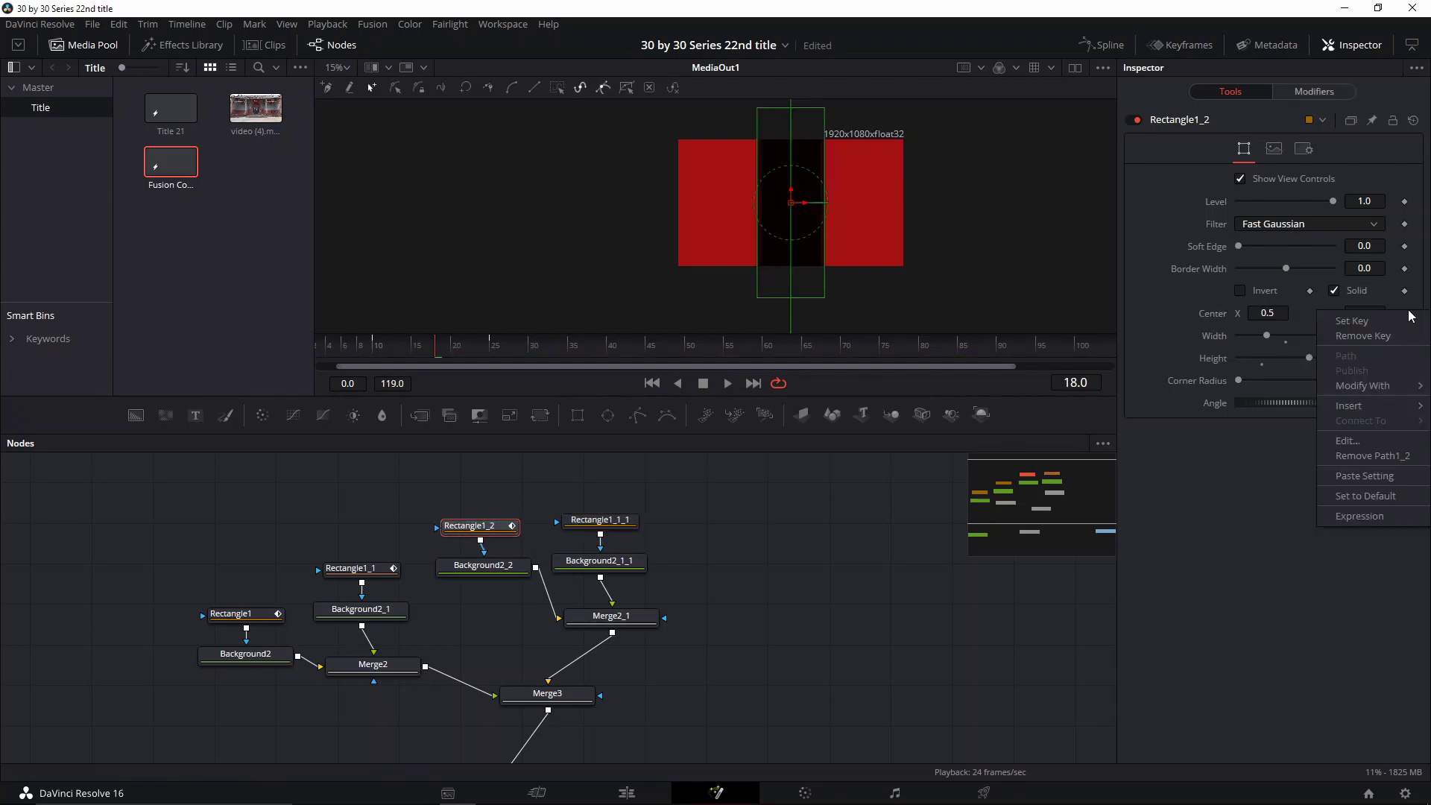
click(1383, 457)
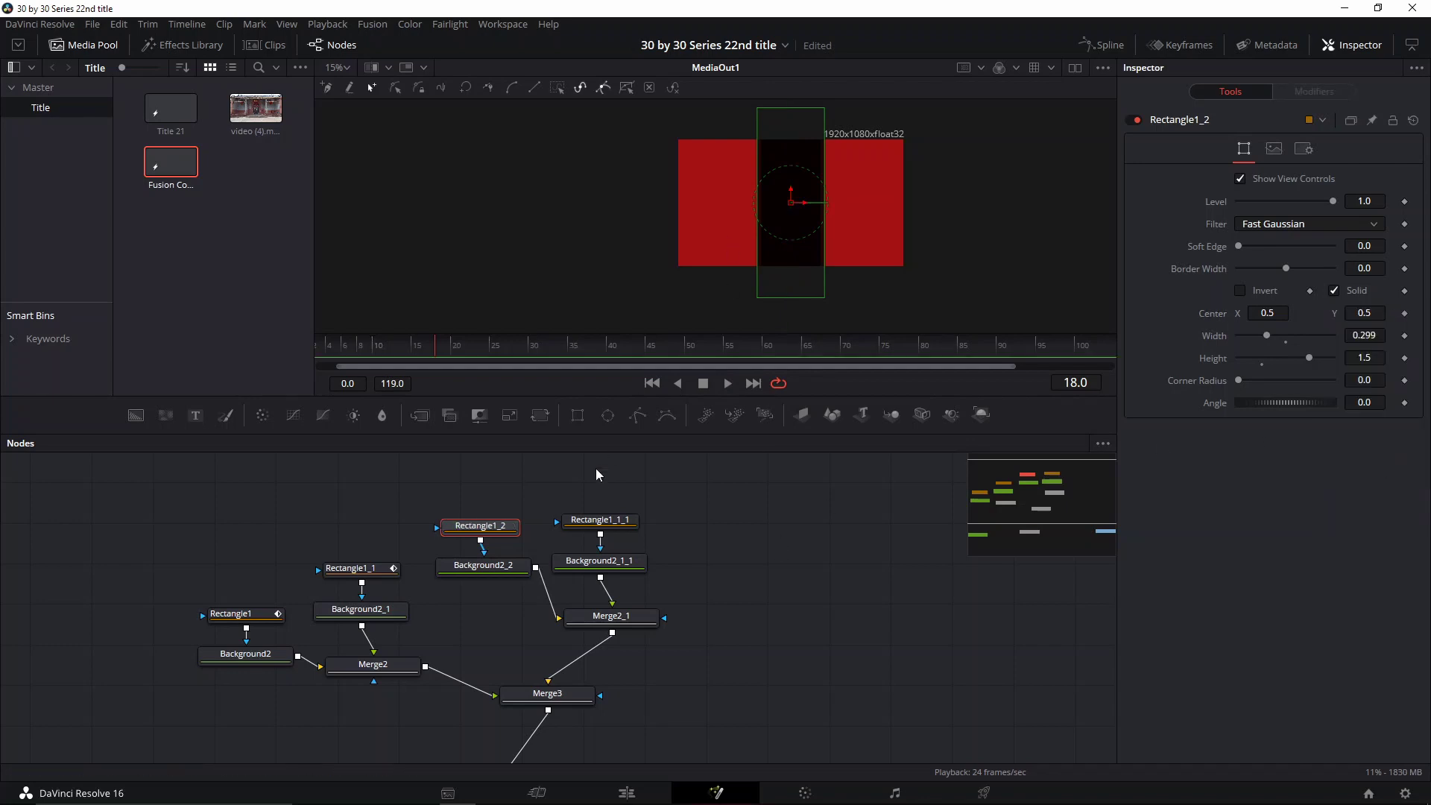
Shift Rectangle1_2 and Rectangle1_1_1 left to center X about 0.275, disconnecting Merge2 from Merge3 while aligning them and reconnecting it
drag(808, 203, 749, 217)
click(600, 522)
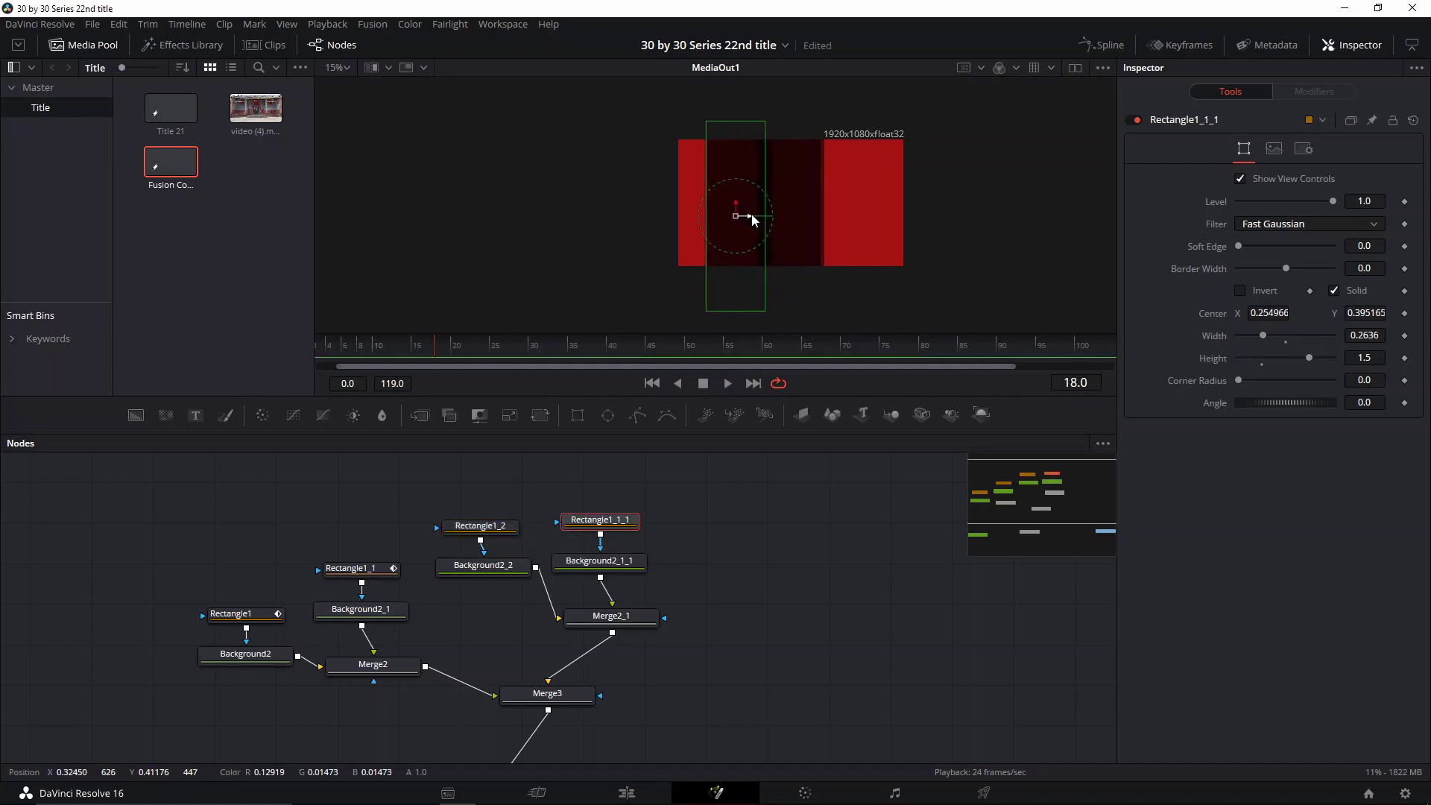
click(446, 677)
key(Delete)
scroll(715, 272, up, 5)
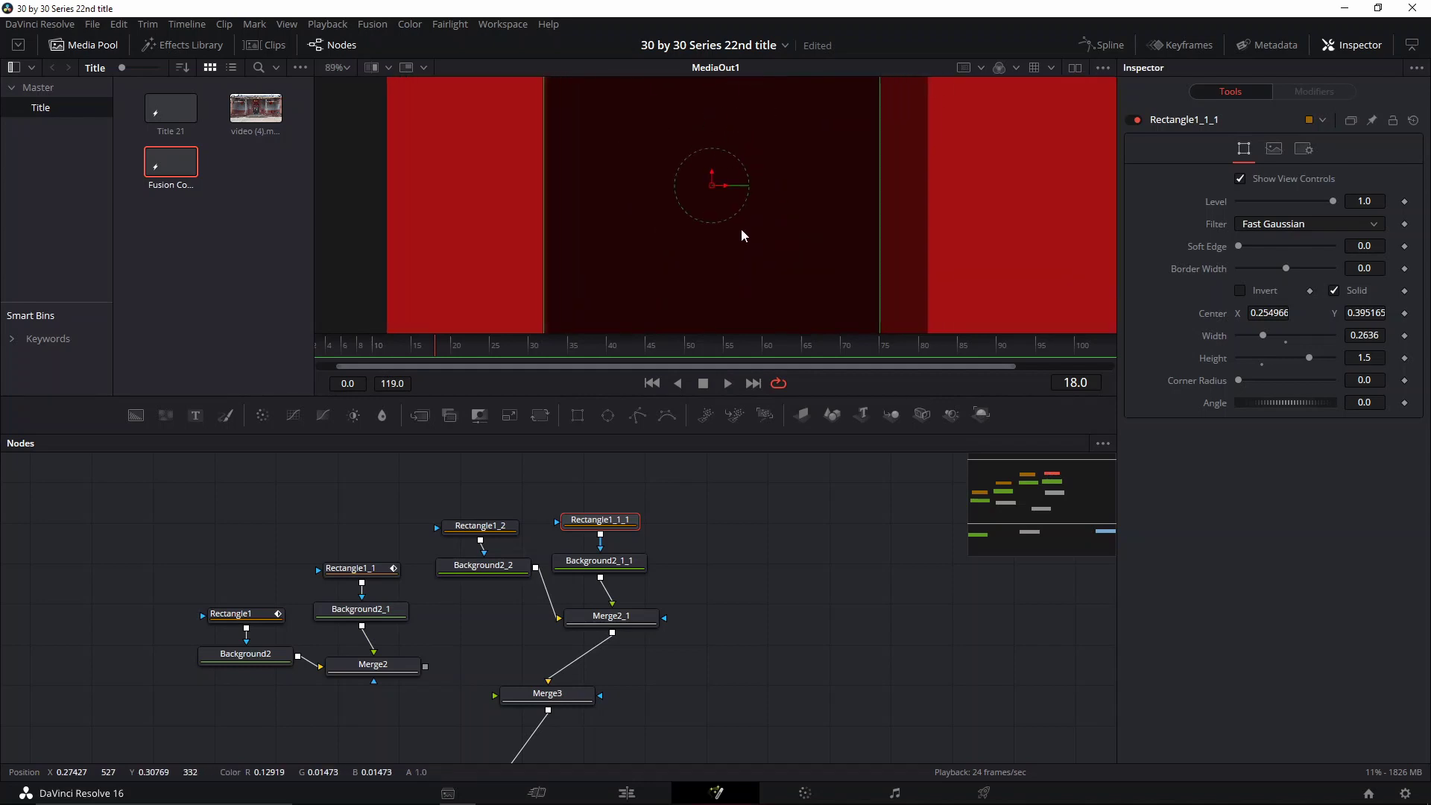
drag(723, 183, 753, 186)
scroll(843, 231, down, 4)
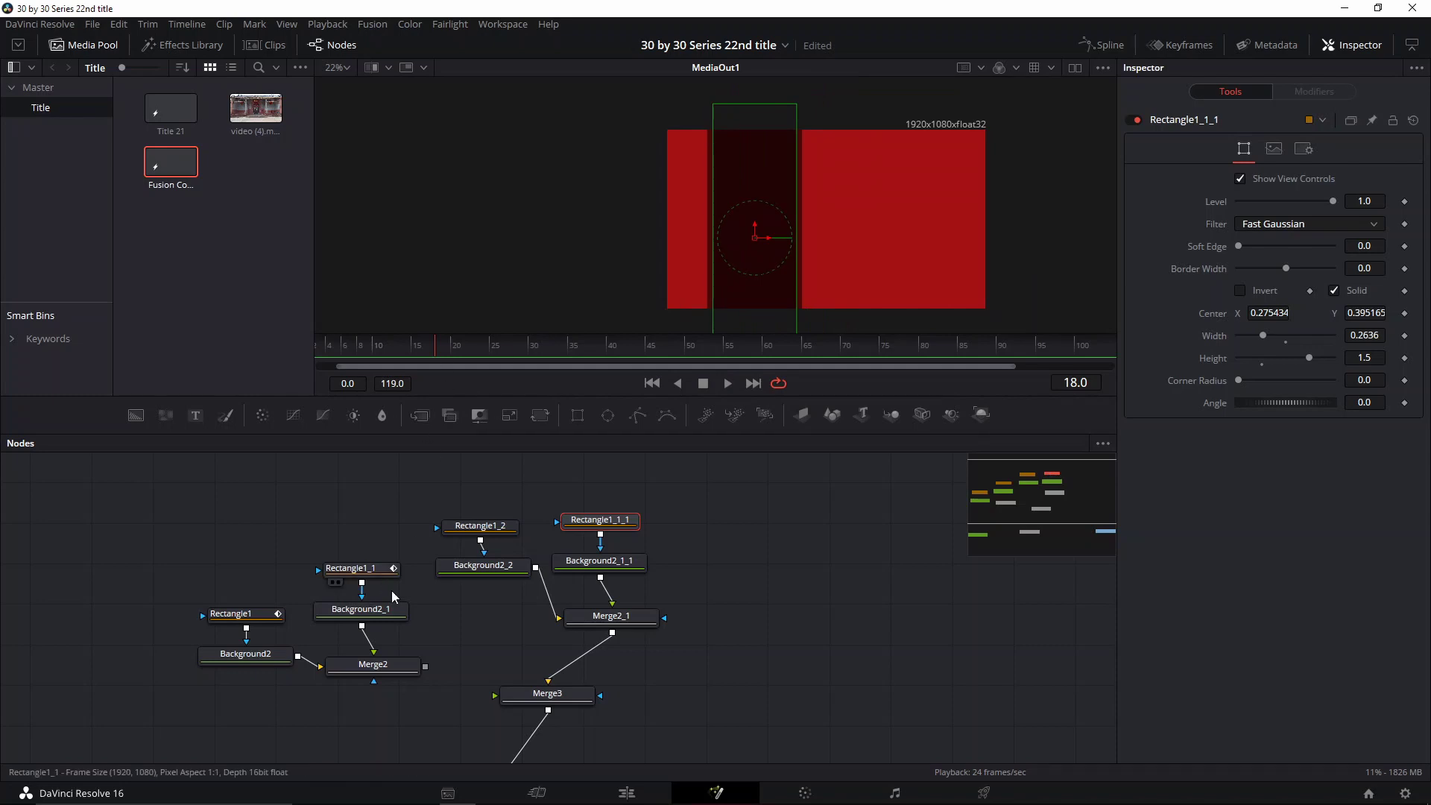
drag(425, 666, 495, 695)
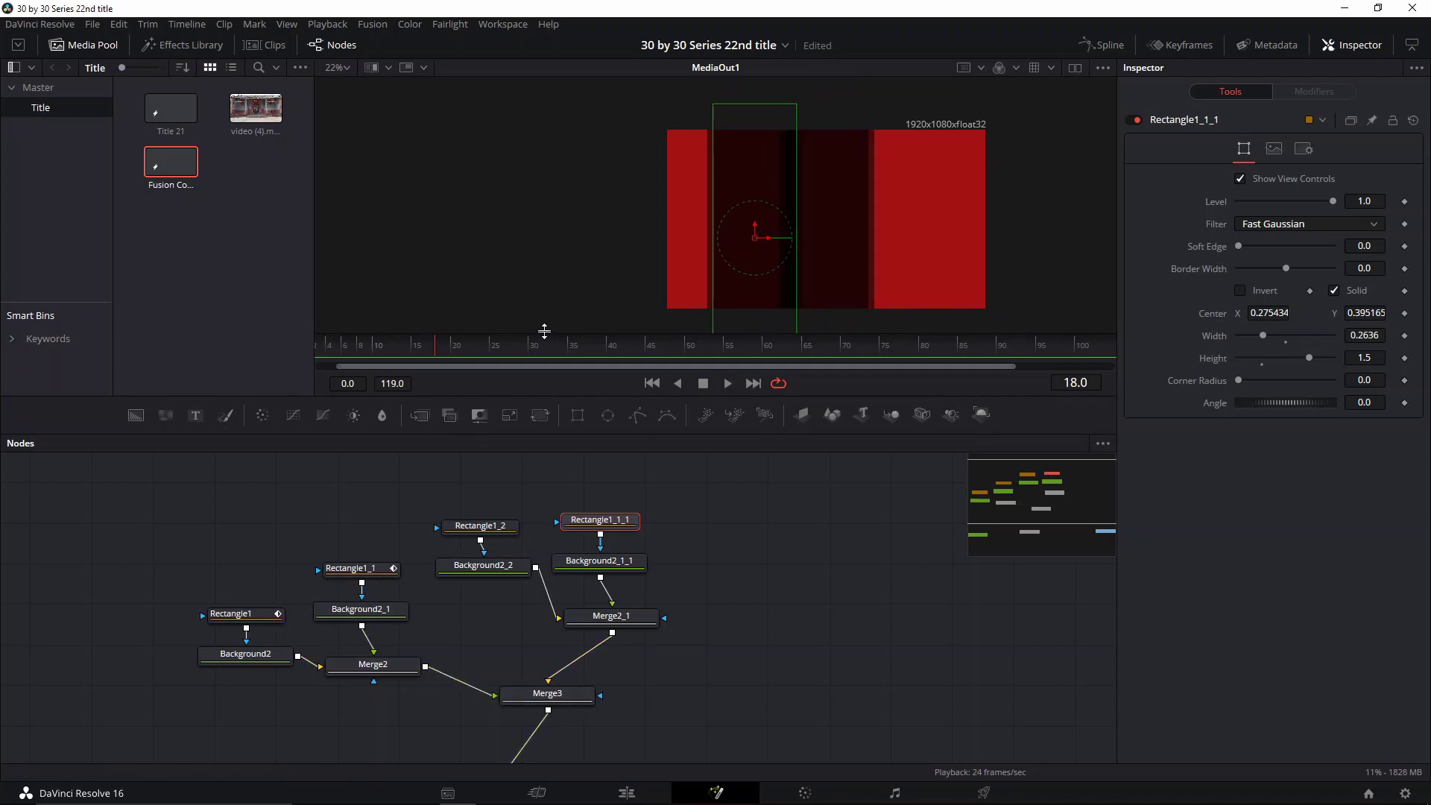
At frame 25, raise Rectangle1_2 above the red frame to center Y about 1.76
drag(428, 347, 491, 353)
click(350, 568)
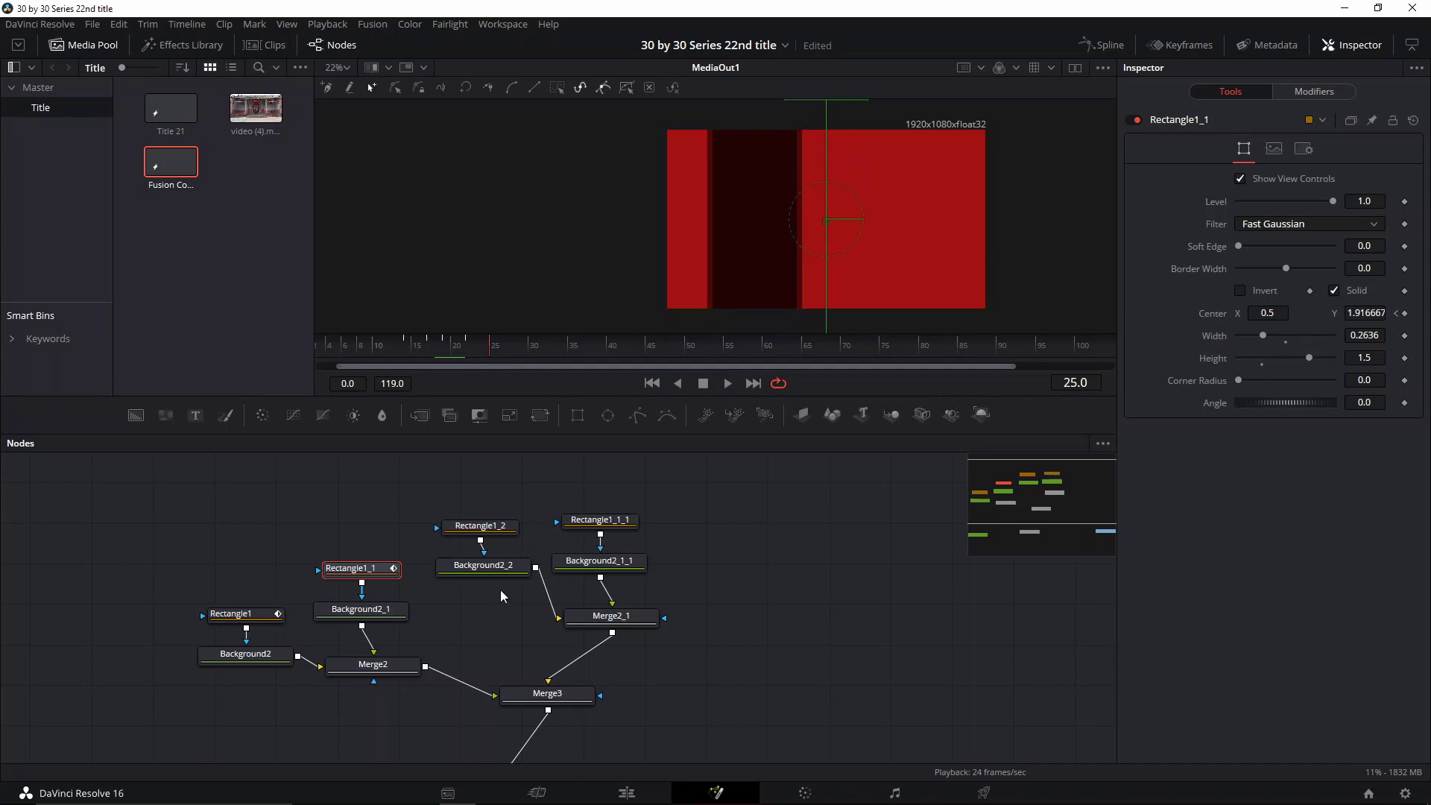
click(478, 528)
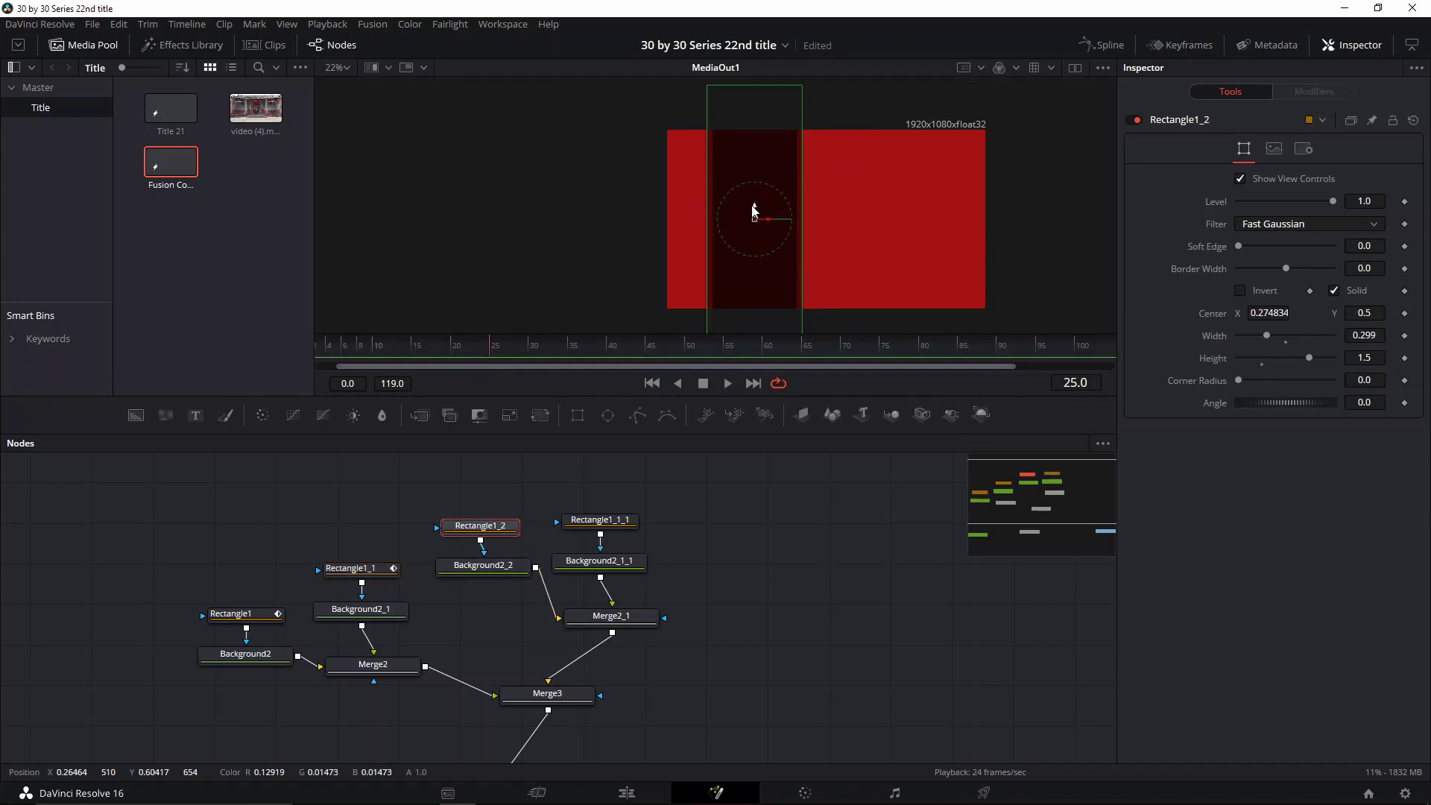
drag(754, 211, 775, 52)
scroll(802, 159, down, 3)
drag(802, 159, 747, 217)
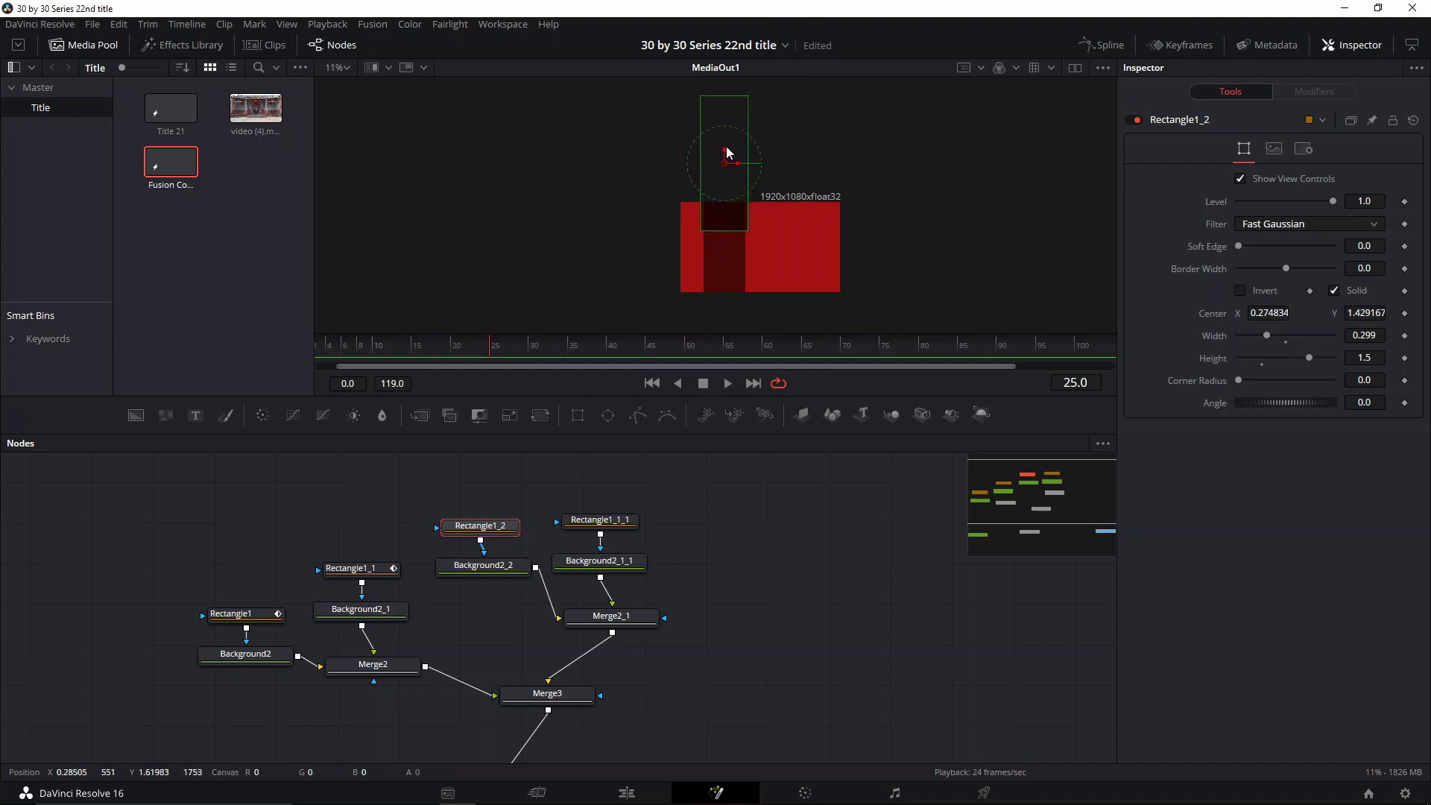
drag(725, 152, 726, 120)
Raise Rectangle1_1_1 above the red frame to center Y about 1.74 and keyframe its center at frame 25
click(595, 520)
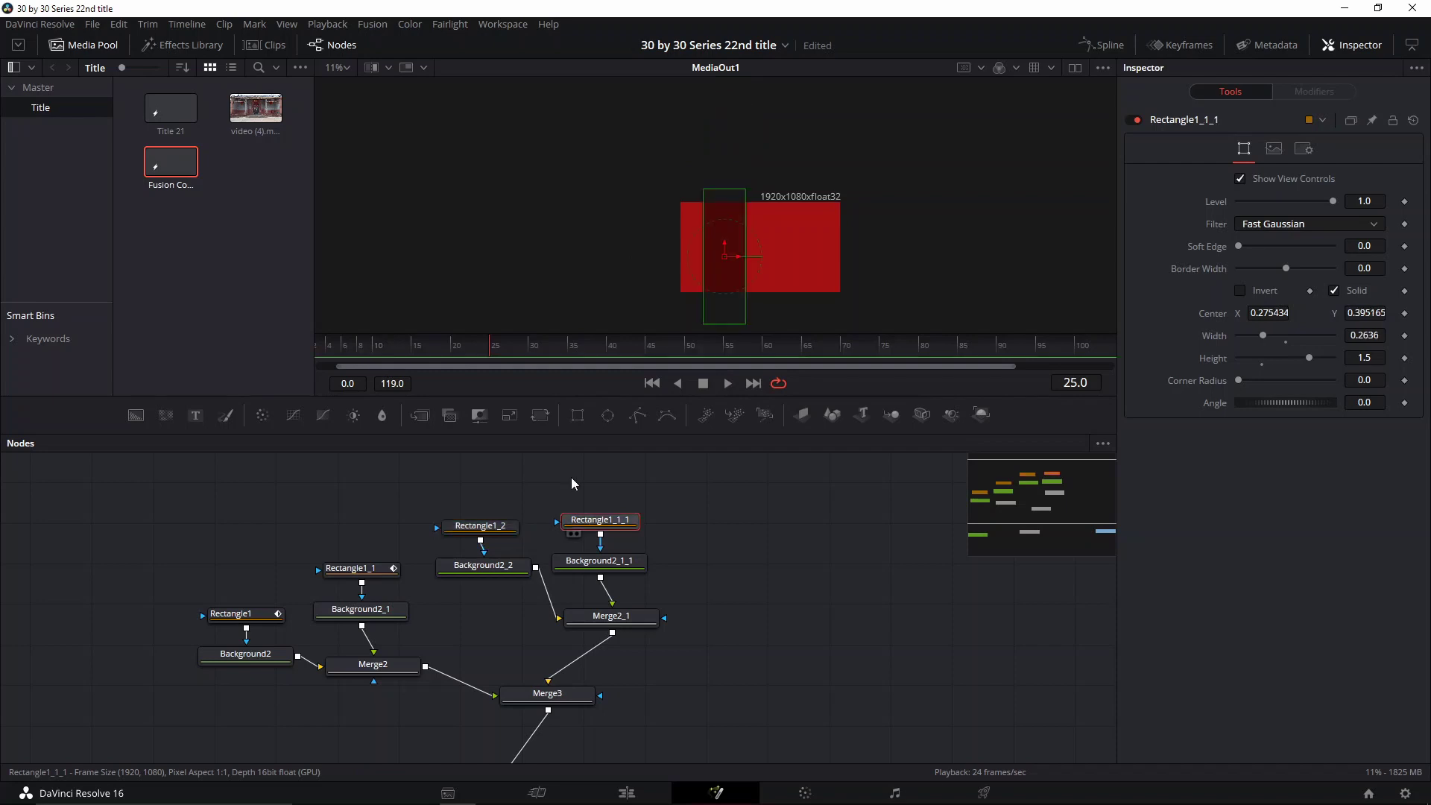
drag(726, 243, 728, 133)
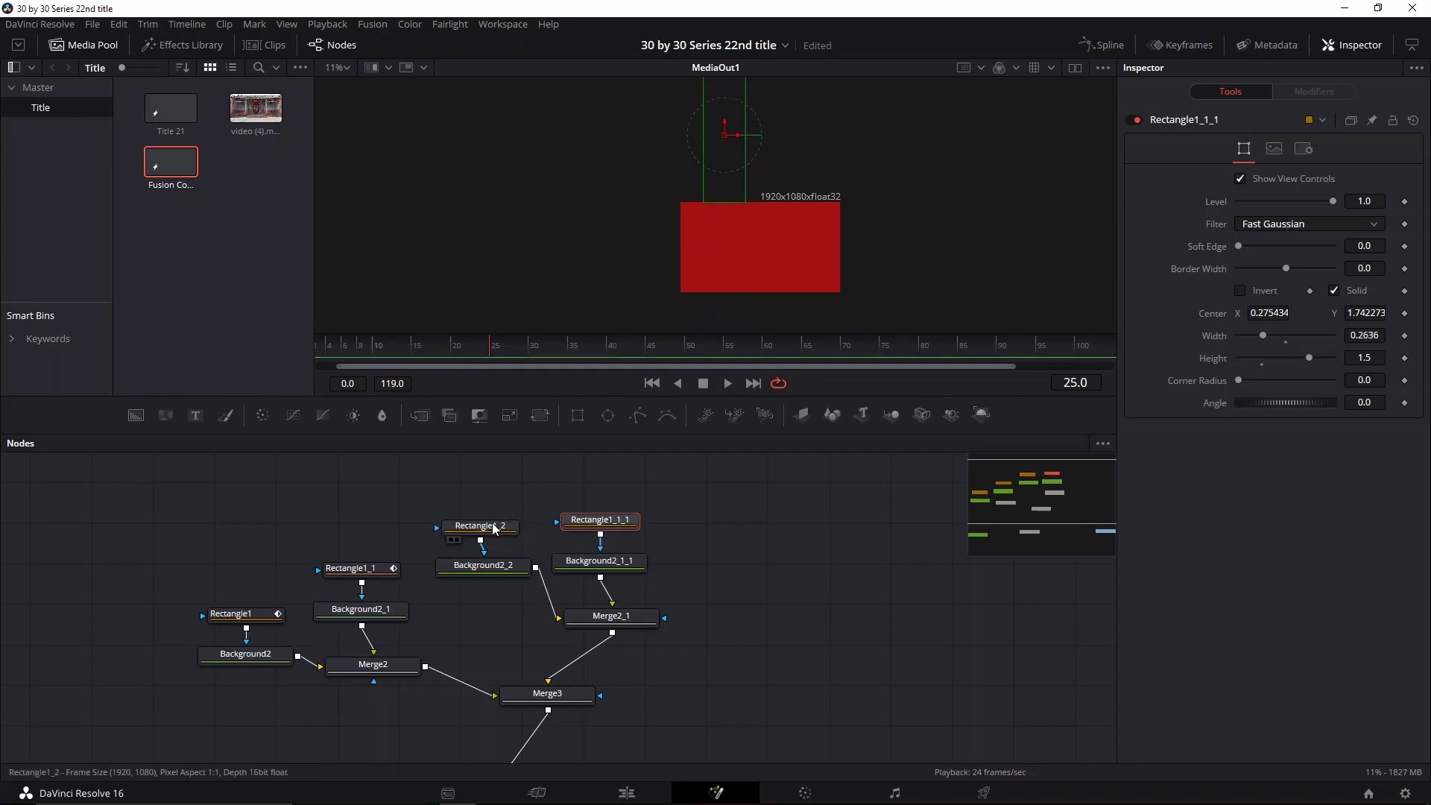
click(532, 497)
click(1404, 314)
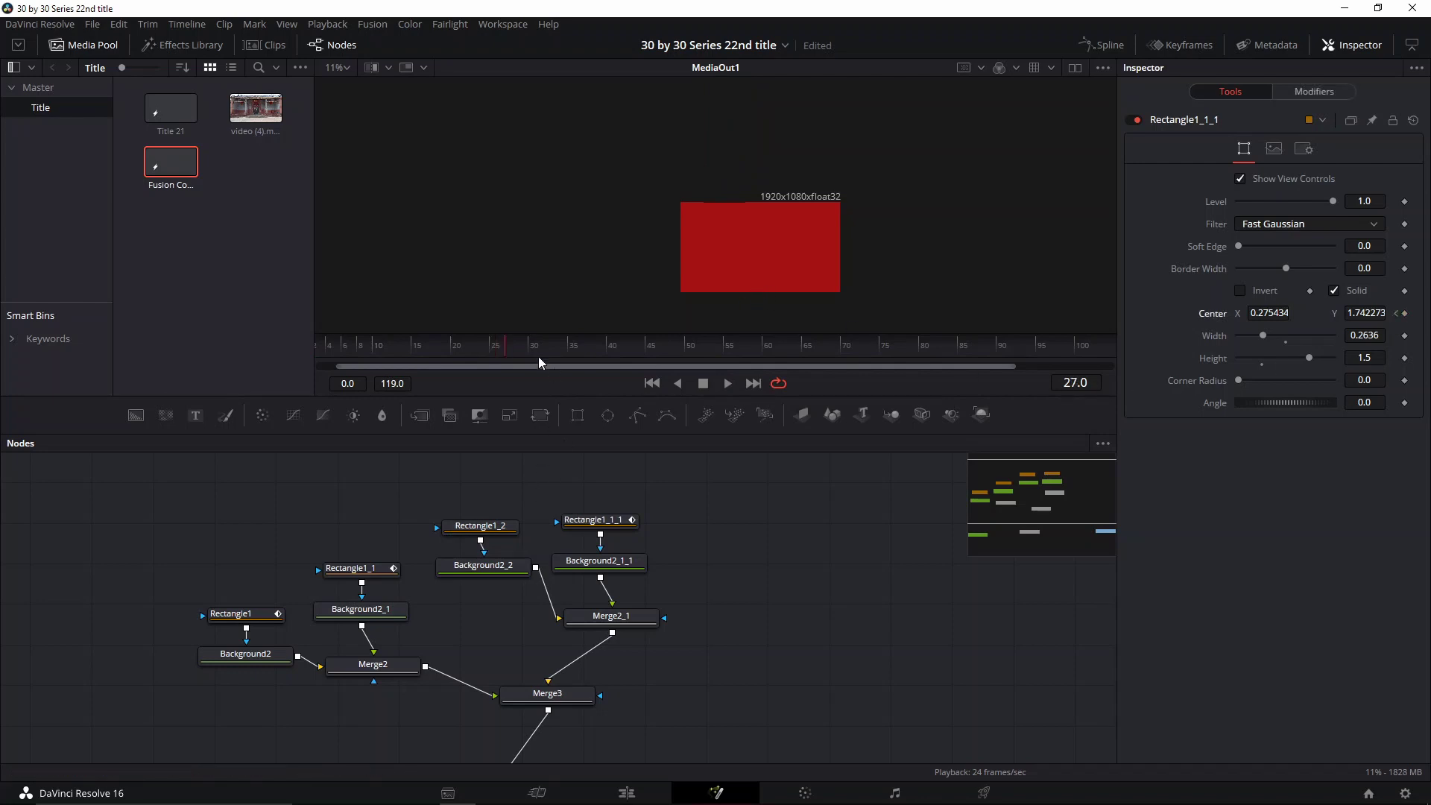
Add a center keyframe to Rectangle1_2 at frame 25
click(486, 351)
click(495, 529)
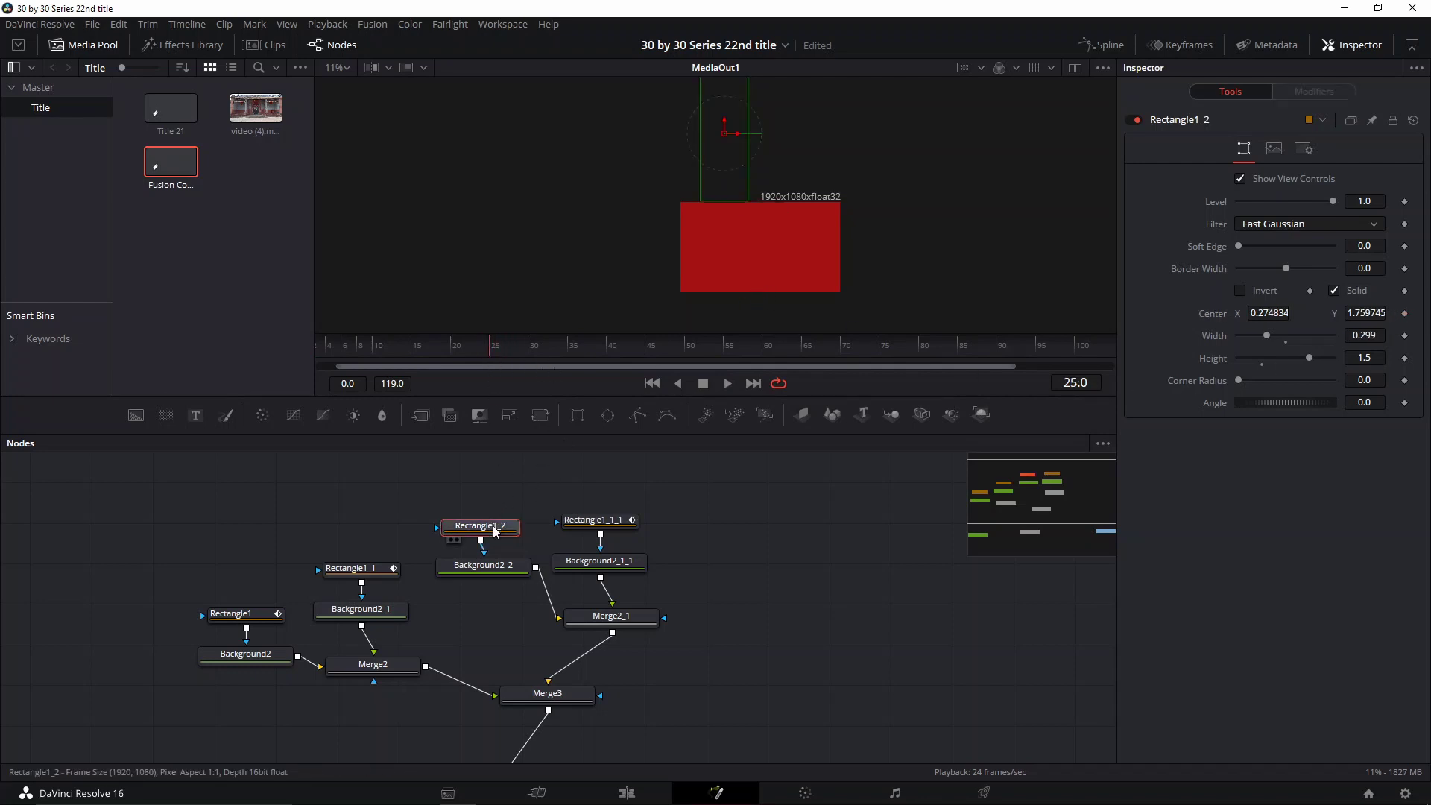
click(1405, 314)
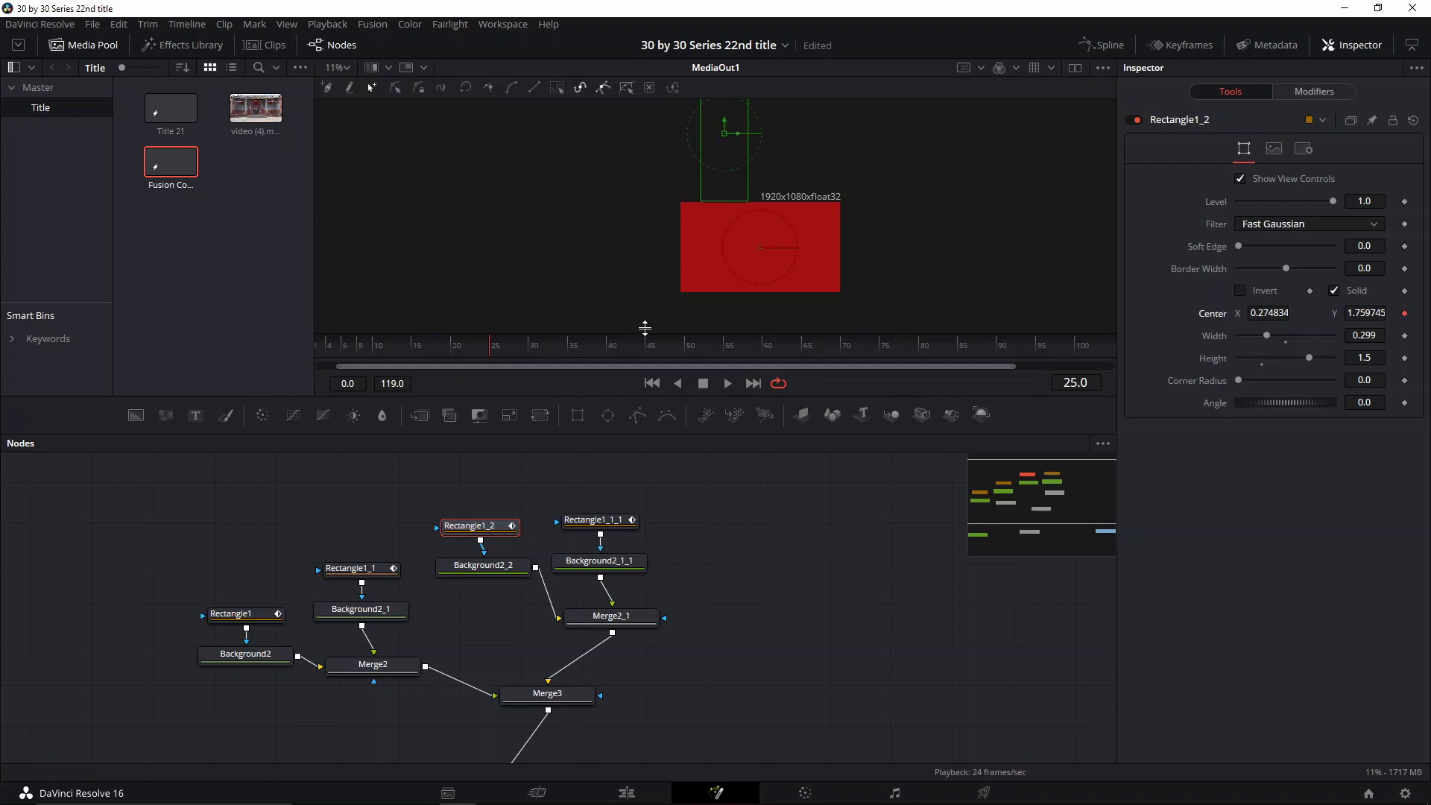
At frame 31, lower Rectangle1_2 over the red background to center Y about 0.446
key(Right)
key(Right)
key(Right)
key(Right)
key(Right)
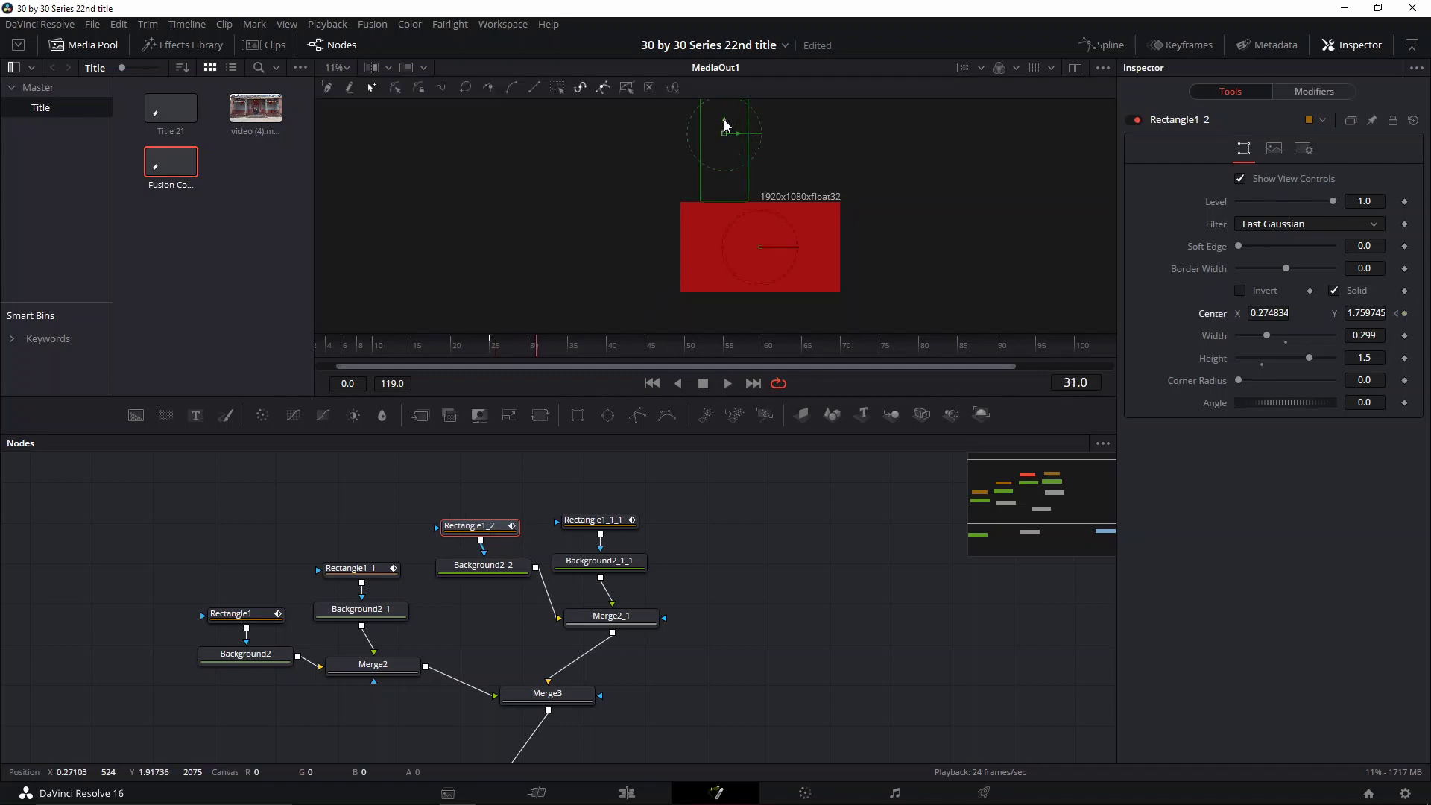
drag(723, 121, 718, 238)
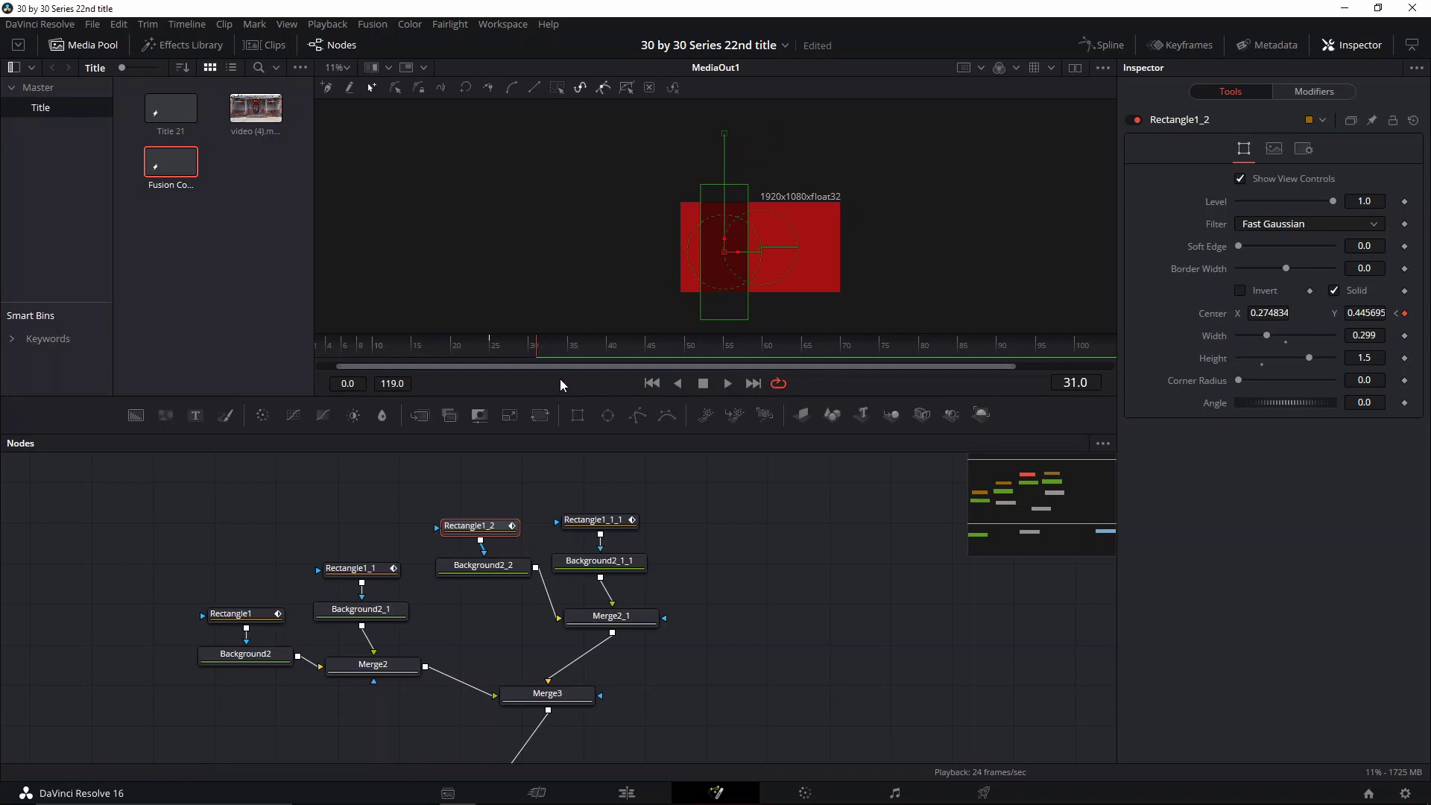
Select Rectangle1_1_1 and step through the frames around 28 to check its strip against Rectangle1_2's movement
click(582, 525)
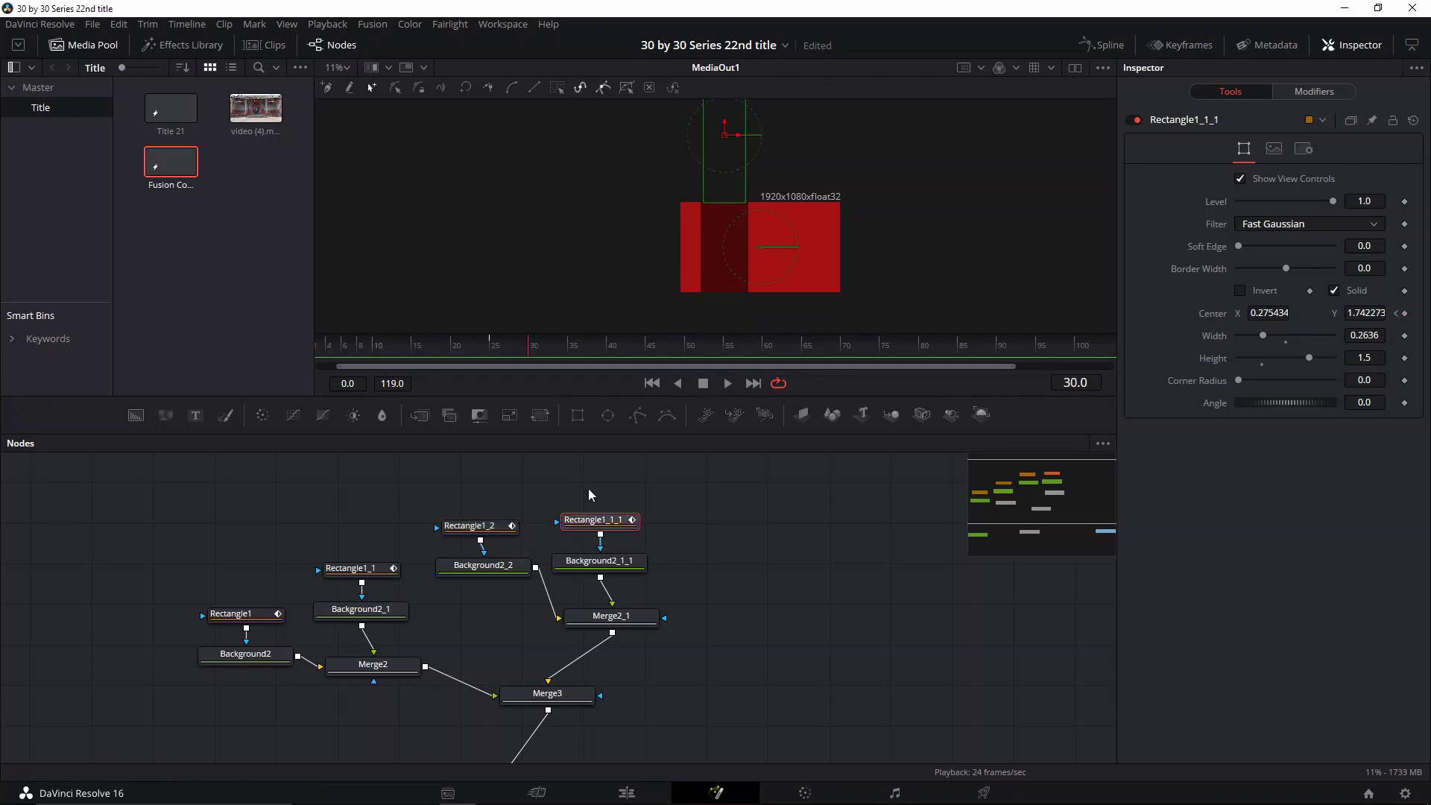
key(Left)
key(Left)
key(Left)
key(Left)
key(Left)
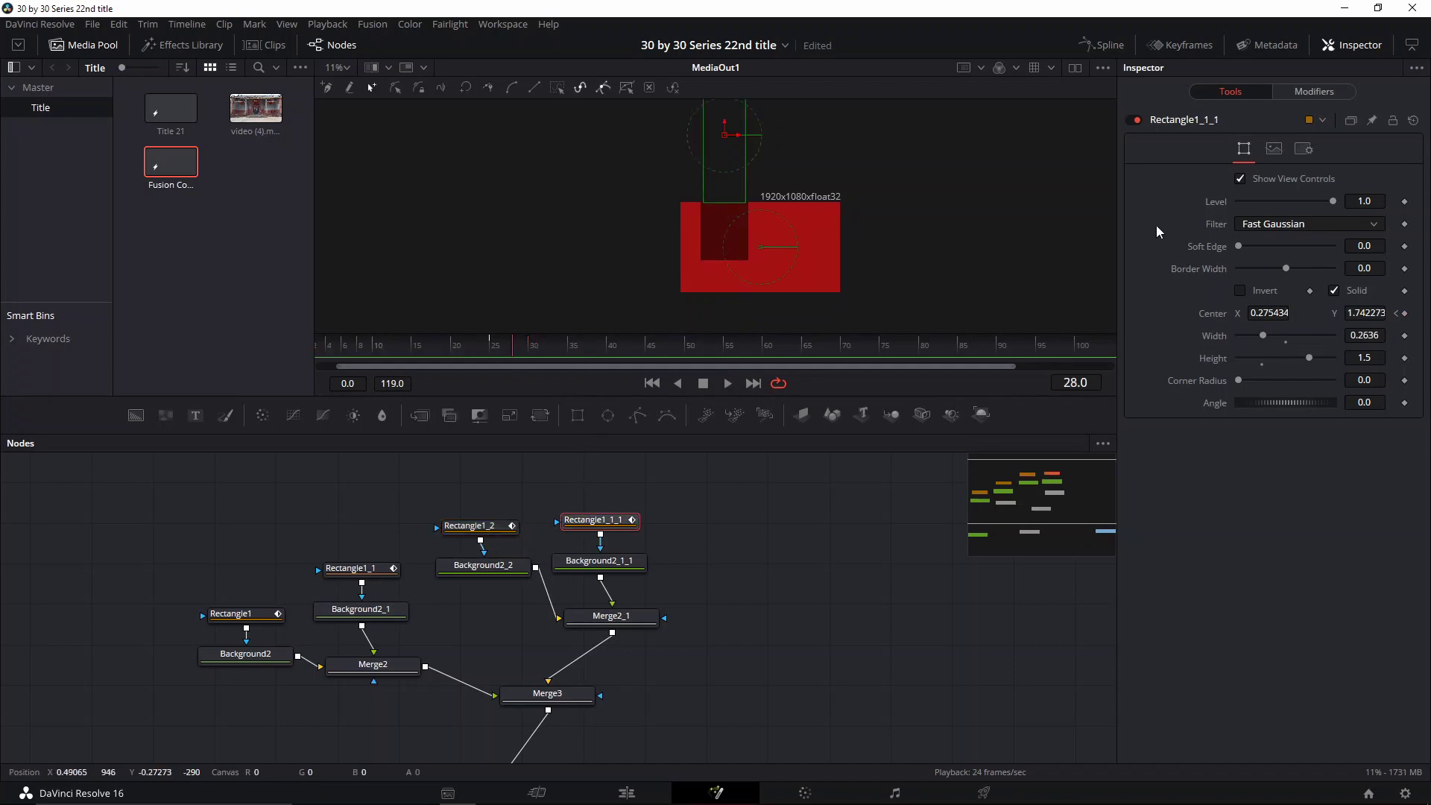
key(Right)
key(Right)
key(Right)
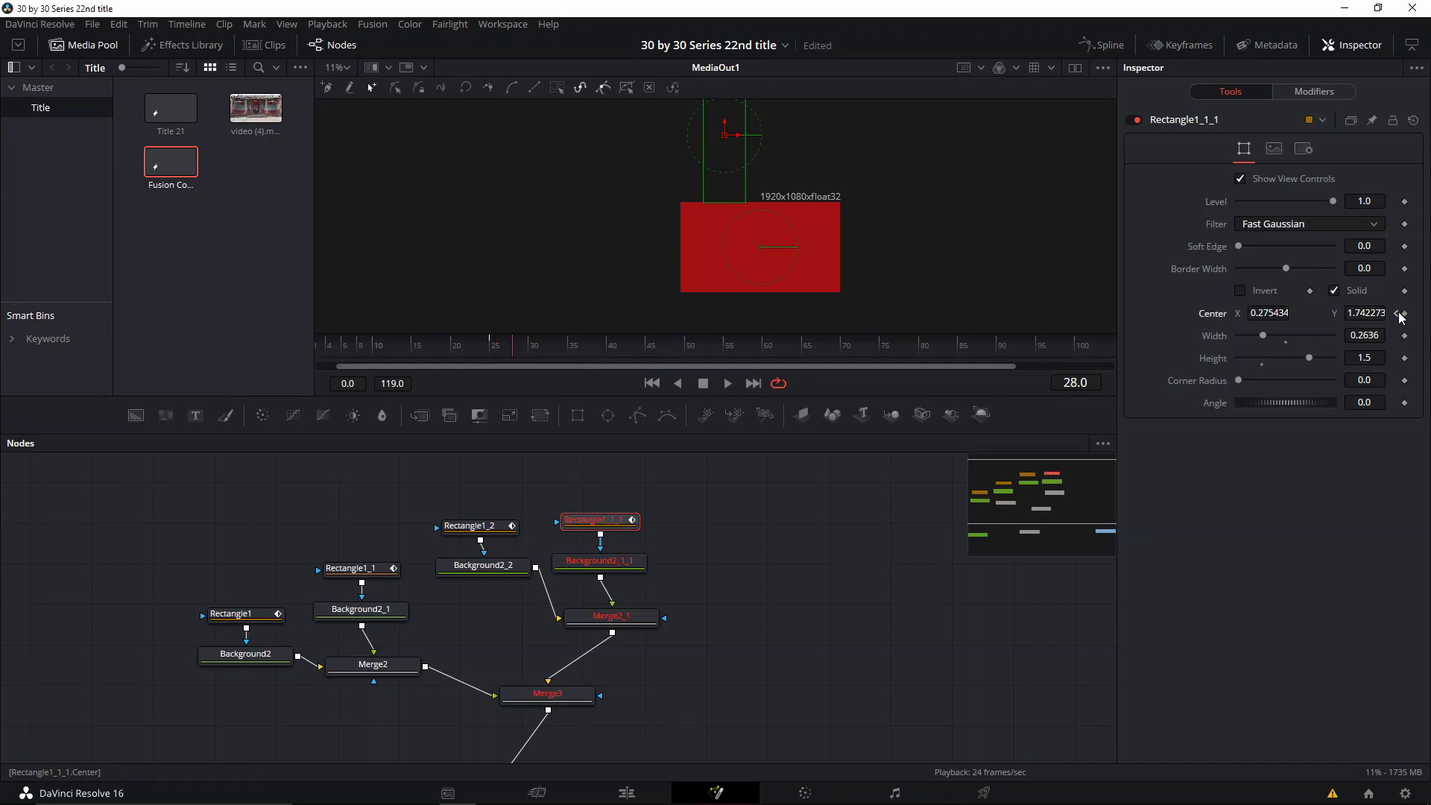
Reset Rectangle1_1_1's keyframed center to 0.5, 0.5 at frame 25
right_click(1406, 317)
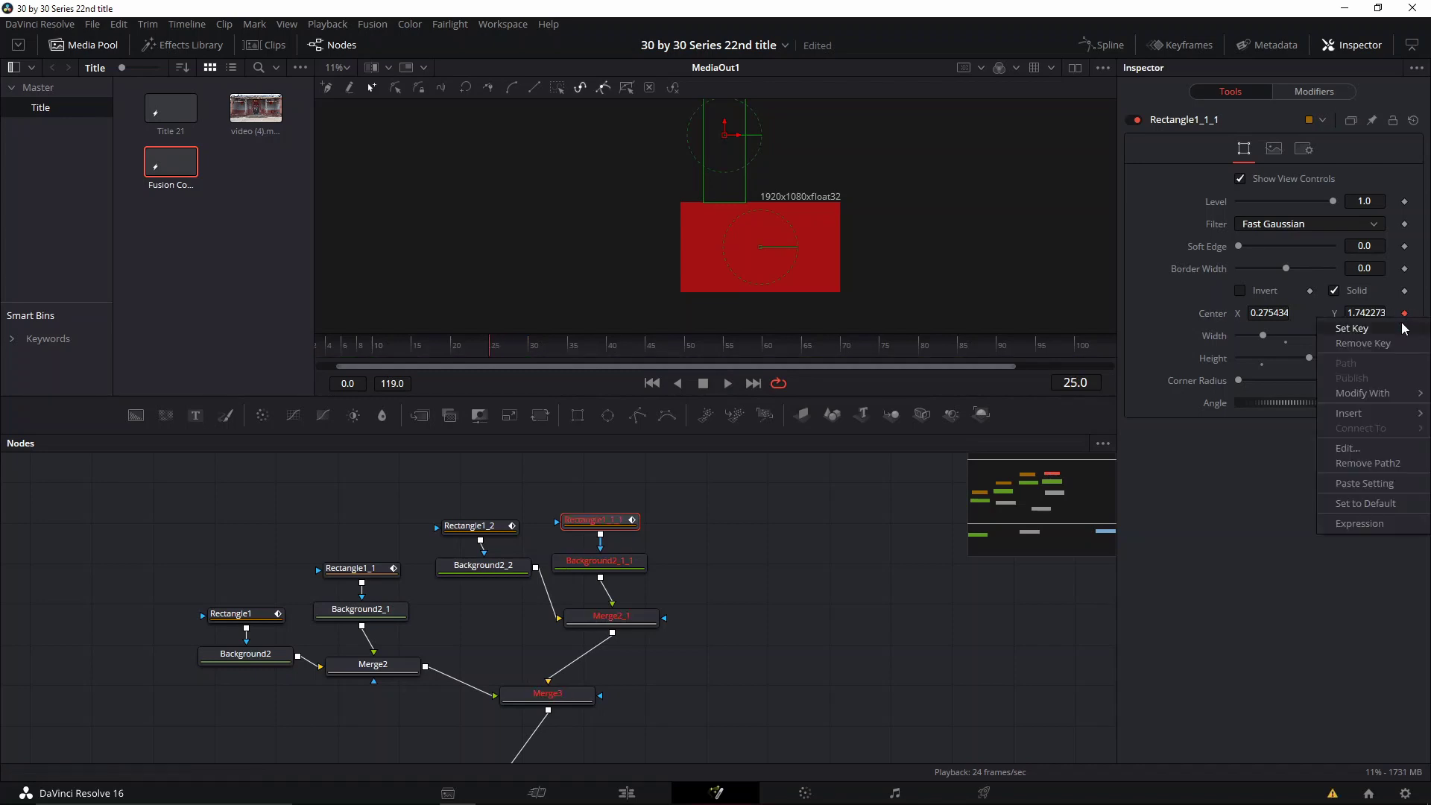
click(1391, 357)
key(Right)
key(Right)
key(Right)
key(Right)
key(Right)
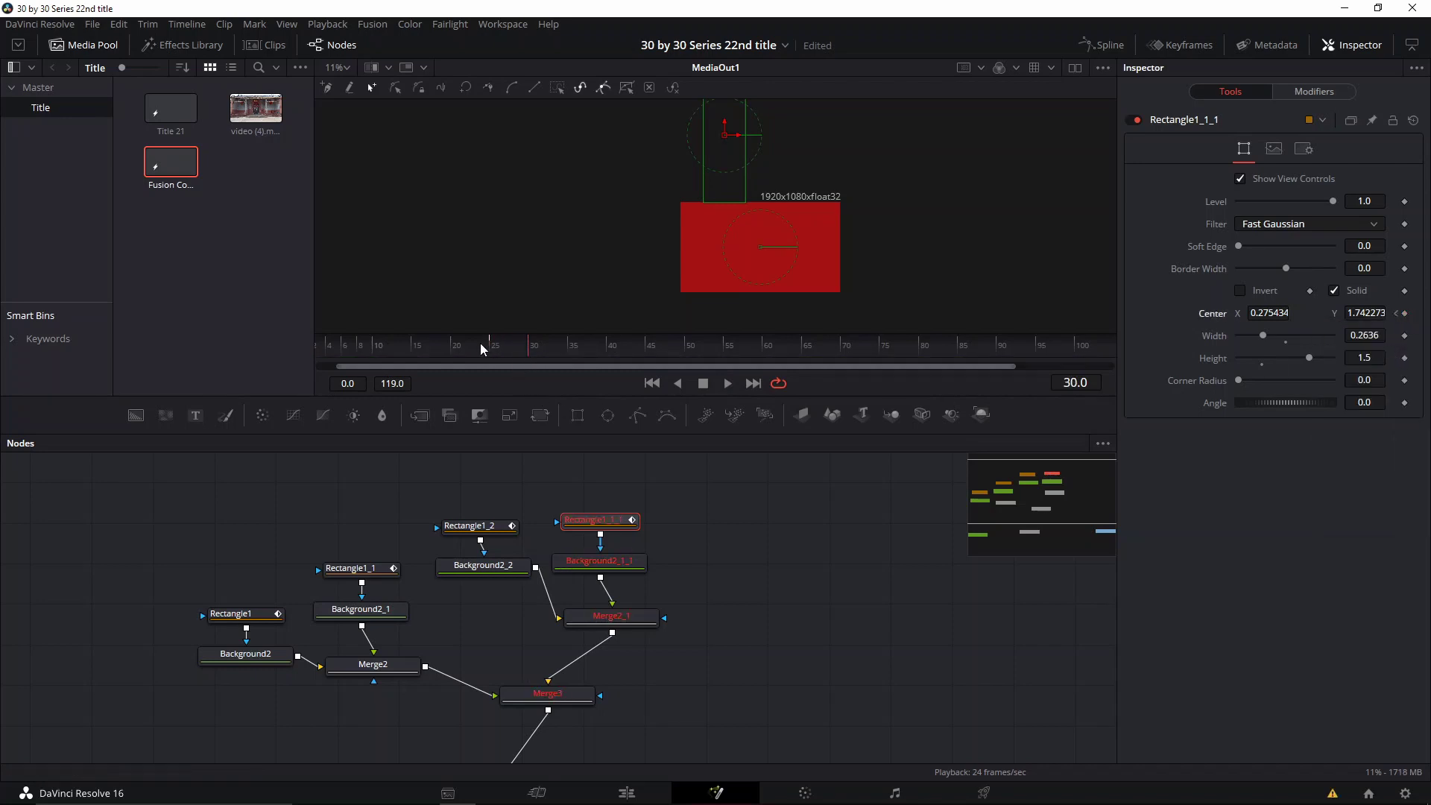
key(Right)
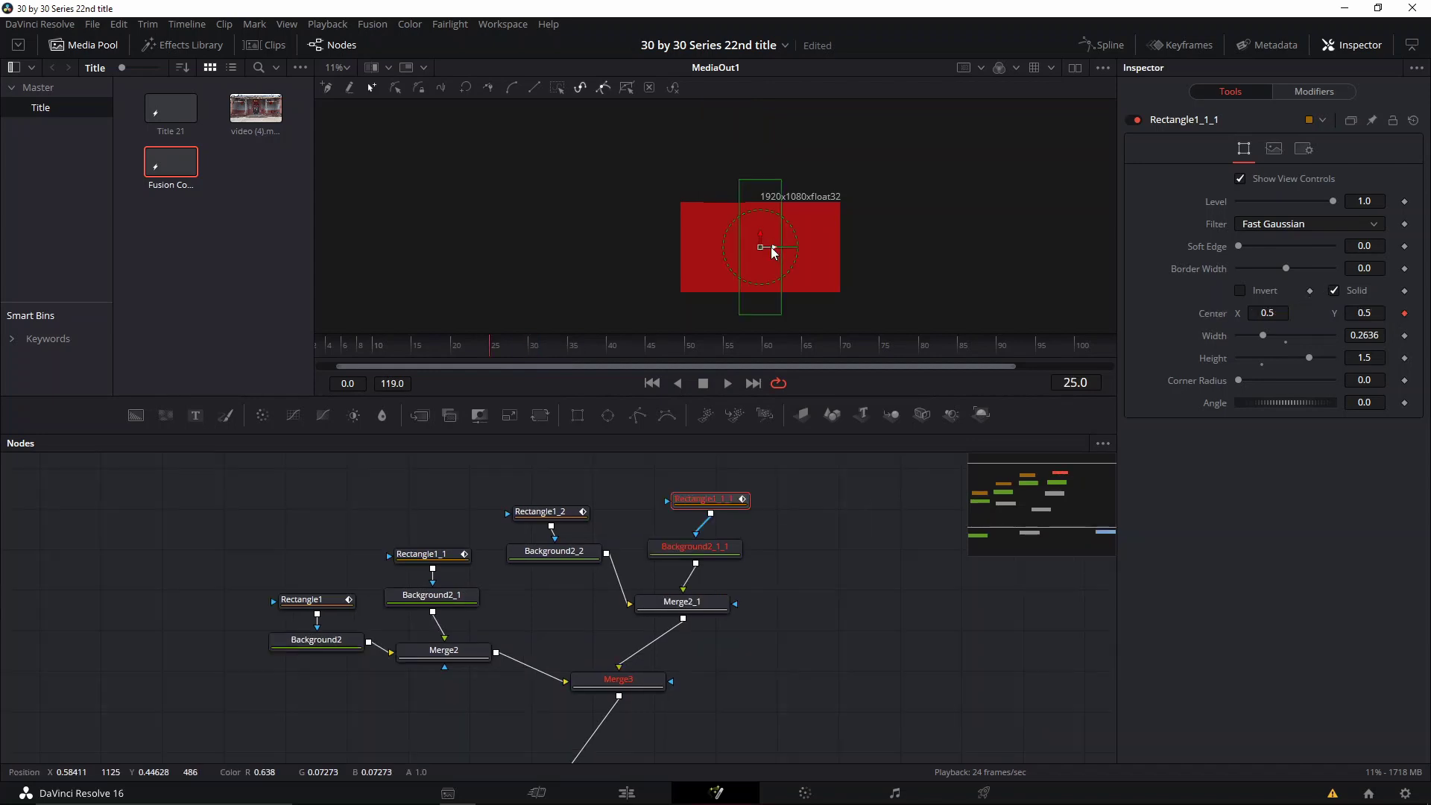
At frame 25, move Rectangle1_1_1's strip sideways to center X about 0.273, lining it up with Rectangle1_2
mouse_move(772, 248)
mouse_down()
mouse_move(724, 248)
mouse_move(781, 247)
mouse_move(758, 246)
mouse_up()
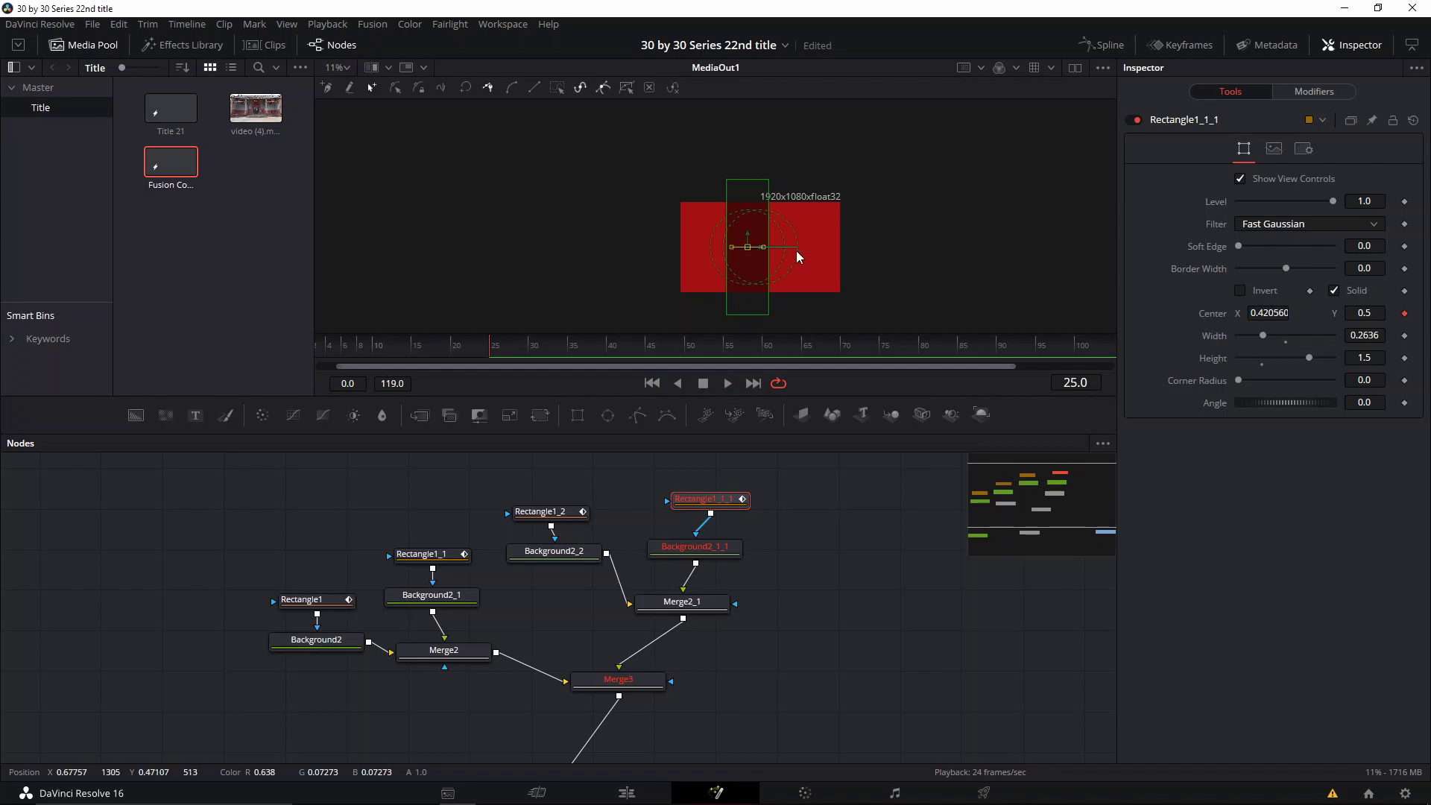
scroll(766, 249, up, 3)
drag(727, 247, 655, 257)
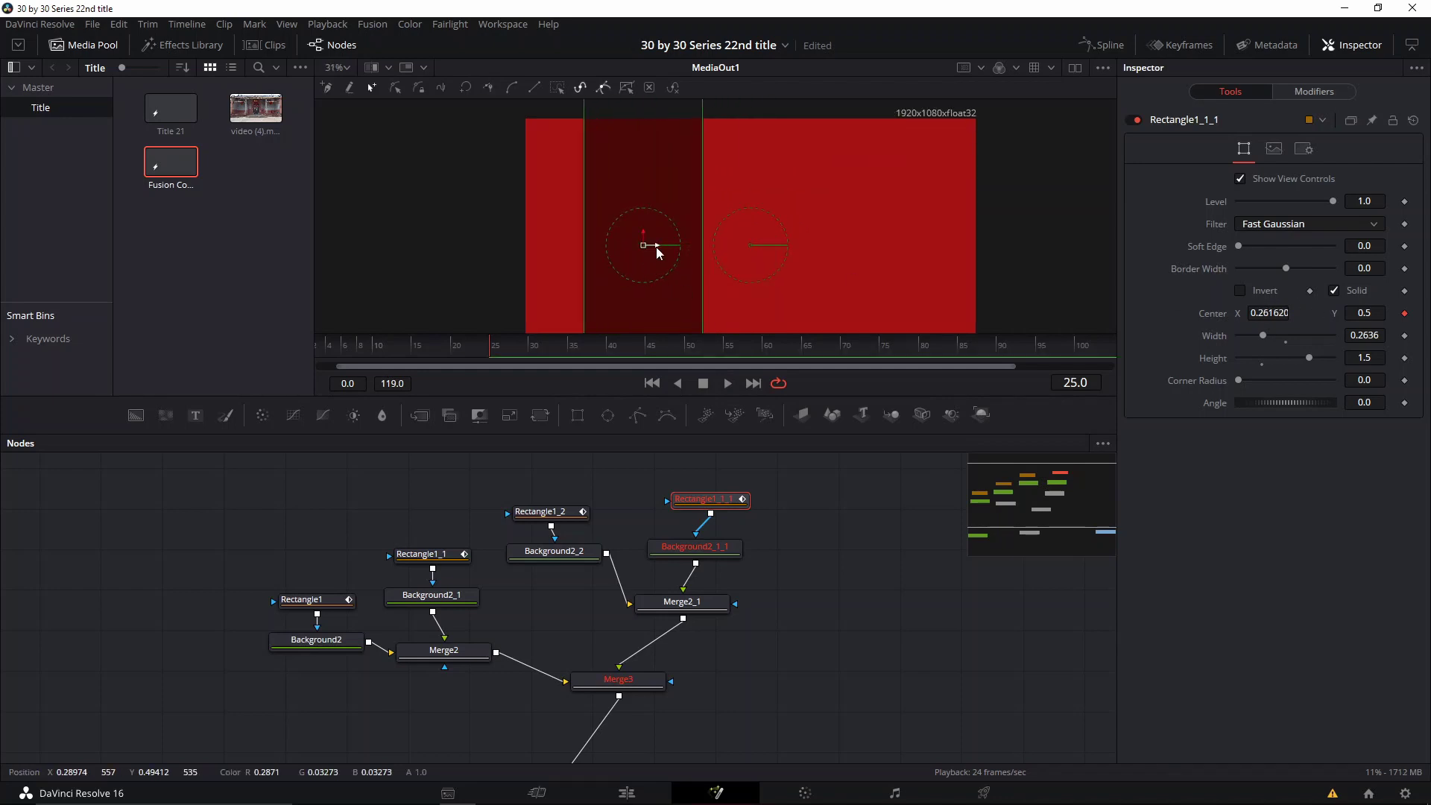
click(554, 513)
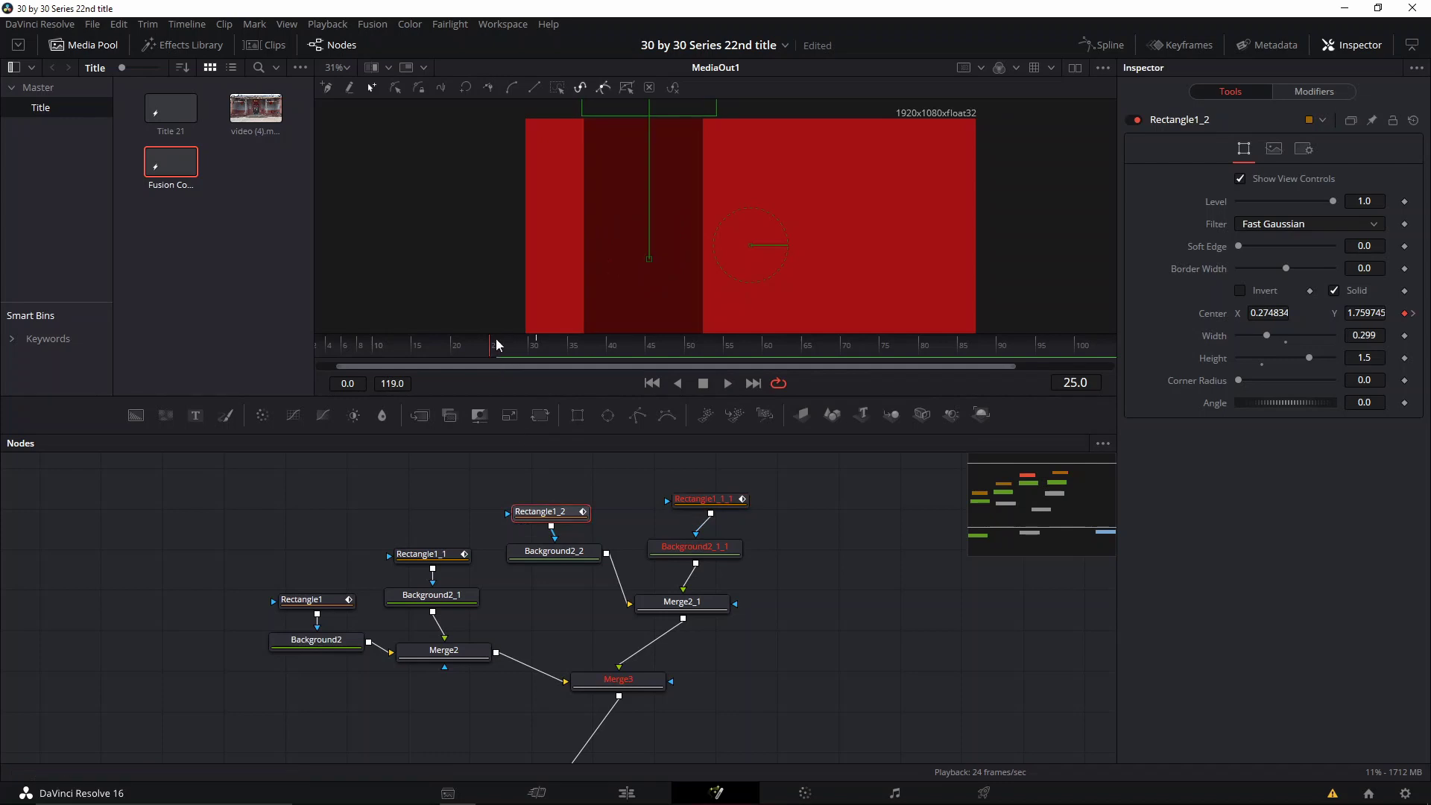
mouse_move(496, 339)
mouse_down()
mouse_move(527, 341)
mouse_move(492, 349)
mouse_up()
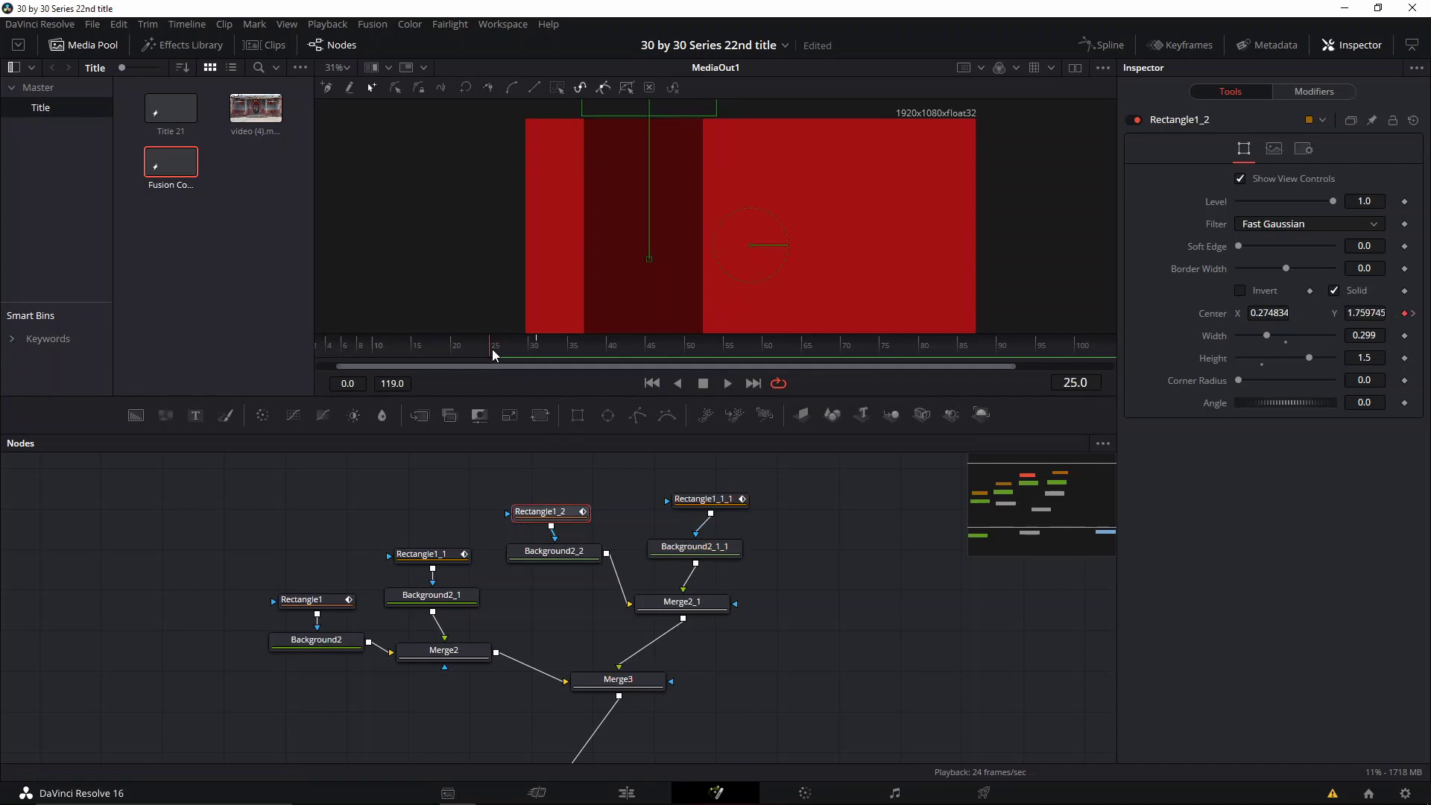
ctrl+click(704, 505)
drag(656, 244, 662, 243)
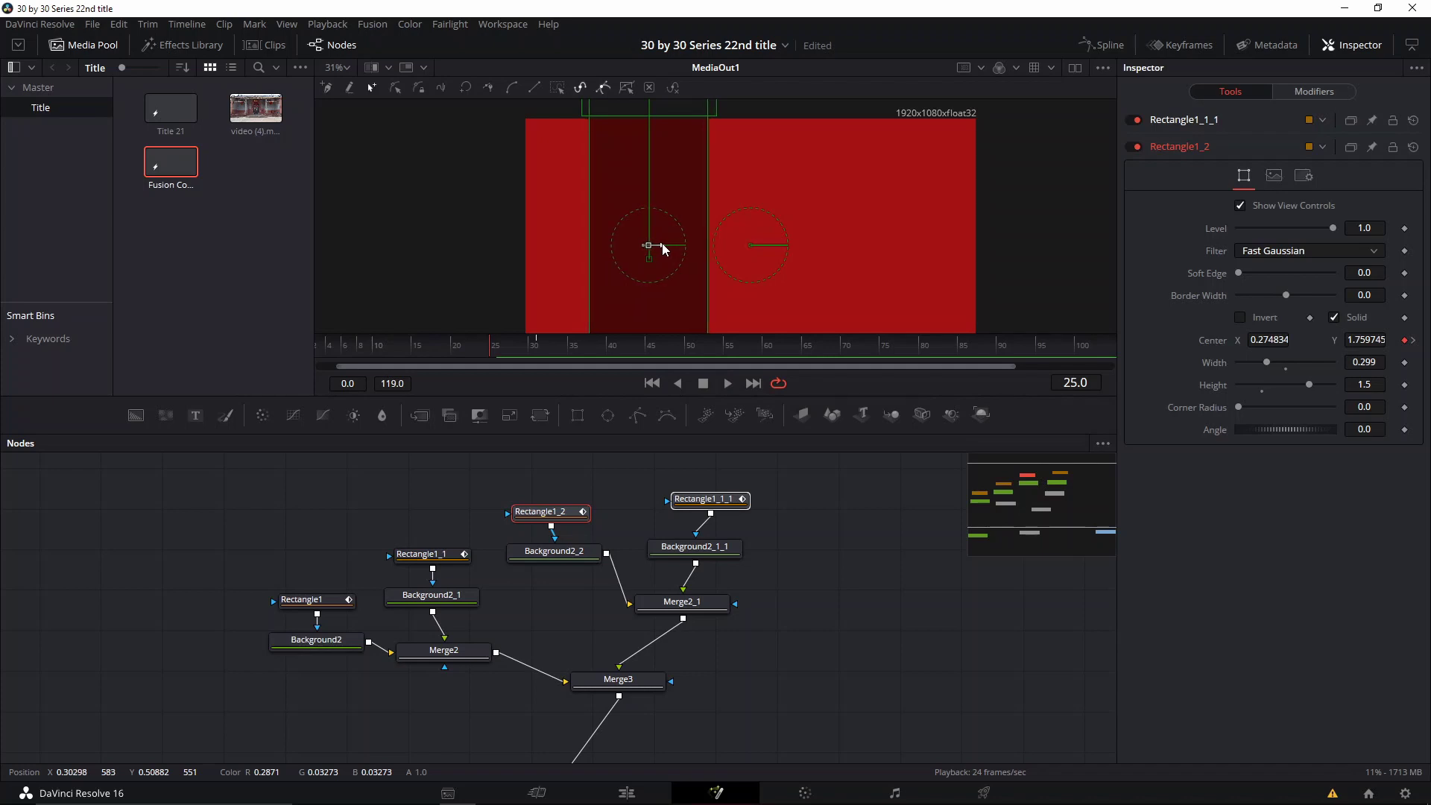
At frame 31, raise Rectangle1_1_1 above the red background to center Y about 1.882, keeping its center keyframe
scroll(741, 217, up, 1)
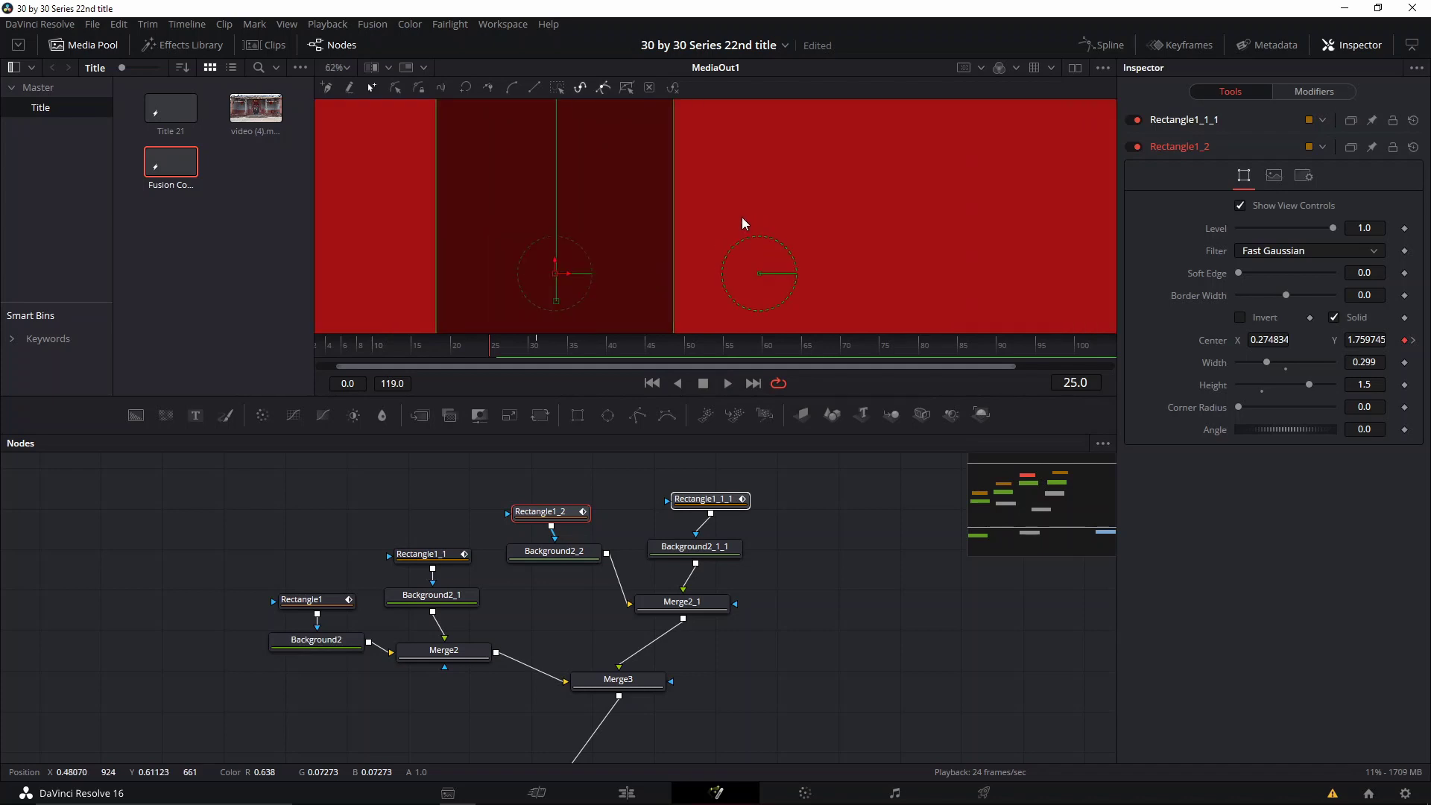
scroll(741, 217, down, 2)
drag(741, 217, 729, 254)
click(538, 347)
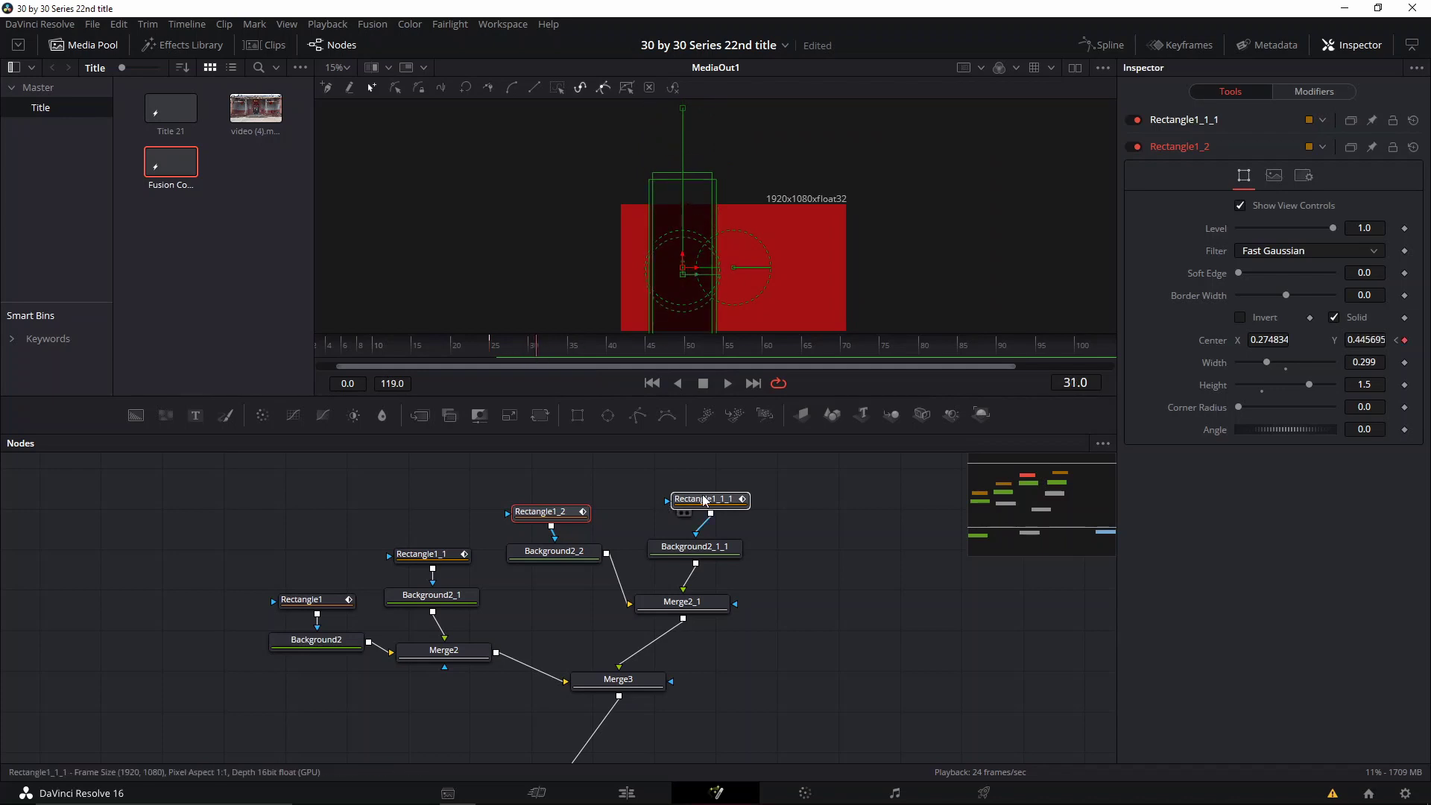
click(670, 267)
drag(669, 266, 696, 80)
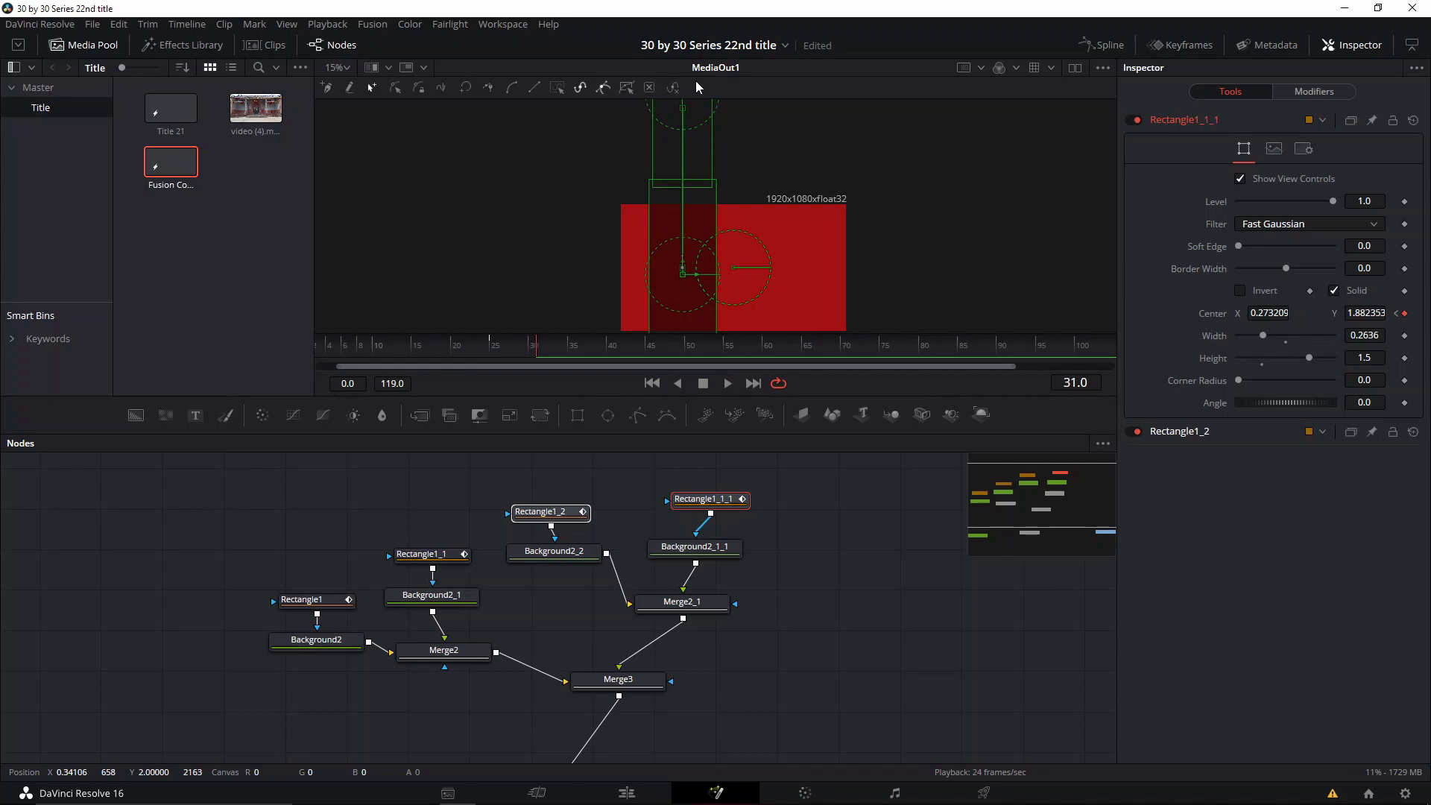
click(1405, 314)
key(ctrl+z)
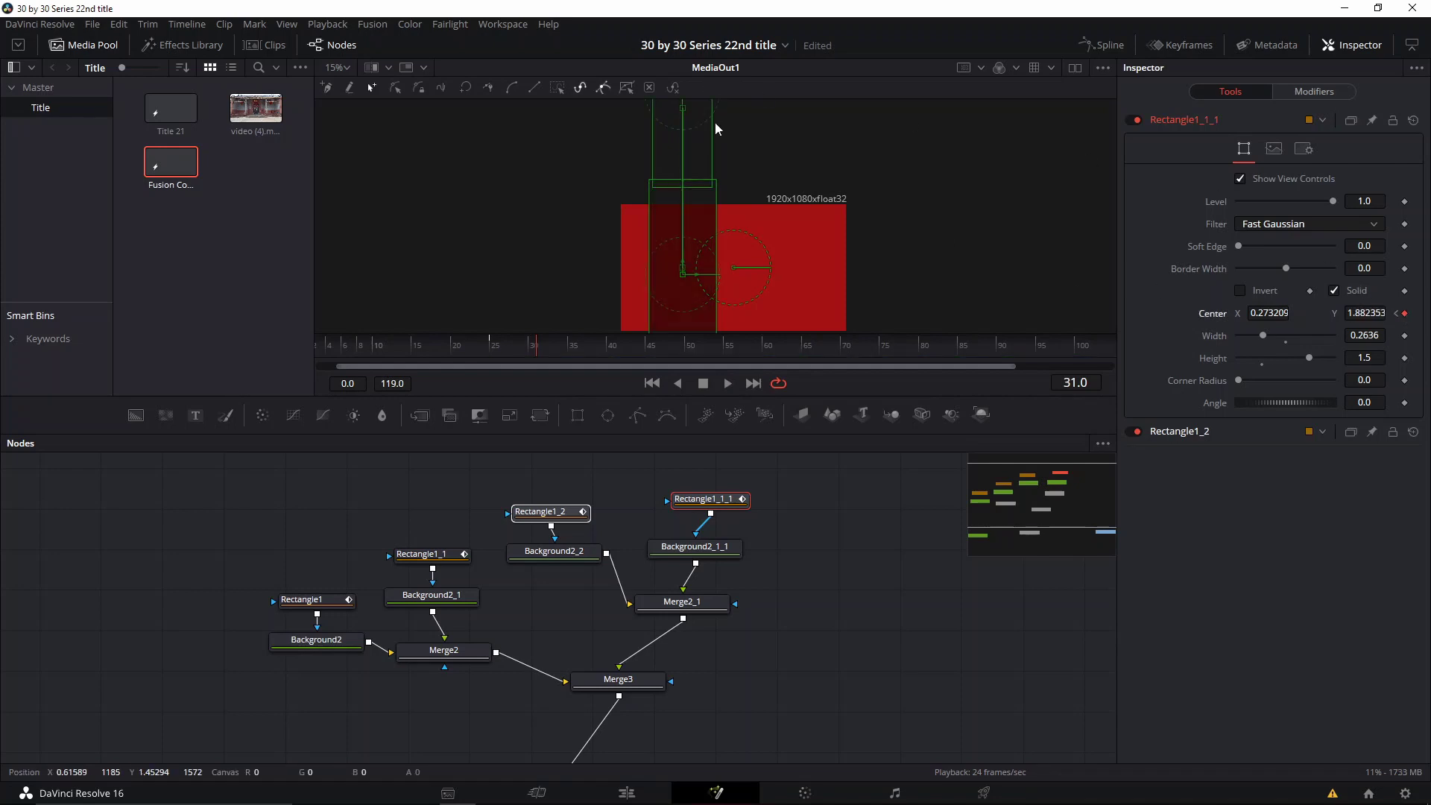
At frame 35, lower Rectangle1_1_1 over the red background to center Y about 0.418
drag(696, 111, 686, 160)
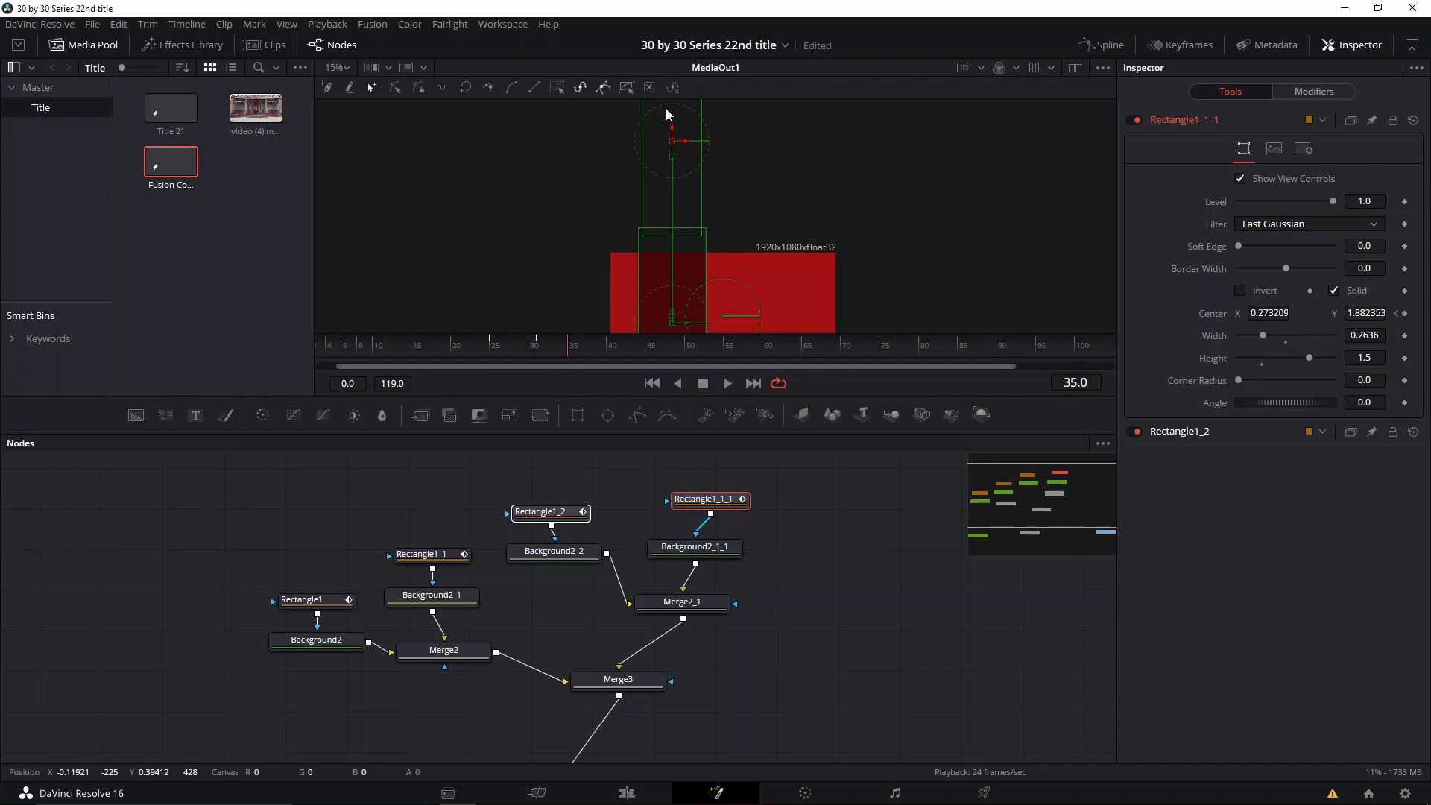
drag(674, 132, 730, 210)
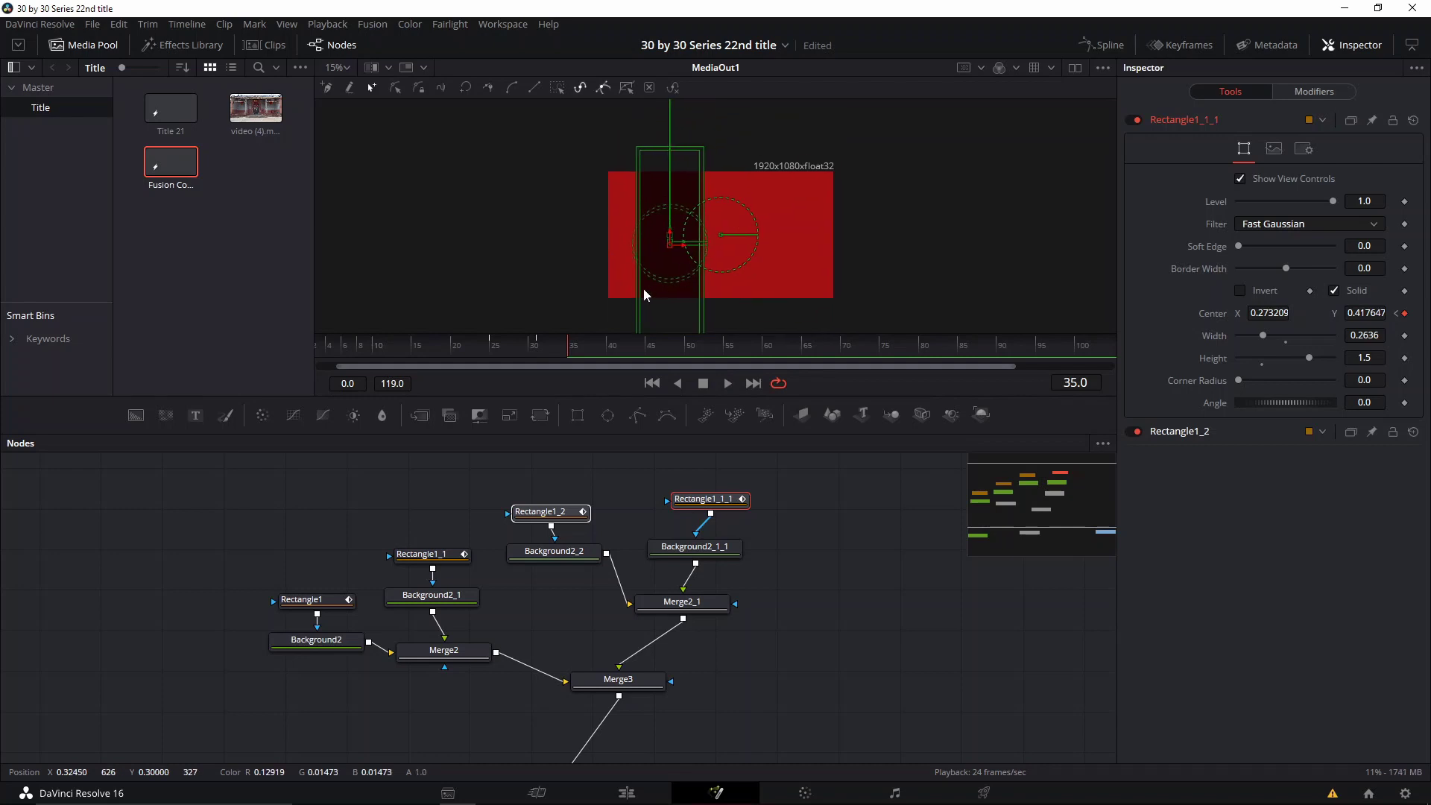
Remove Rectangle1_1_1's center keyframe at frame 25 and save the project
click(492, 352)
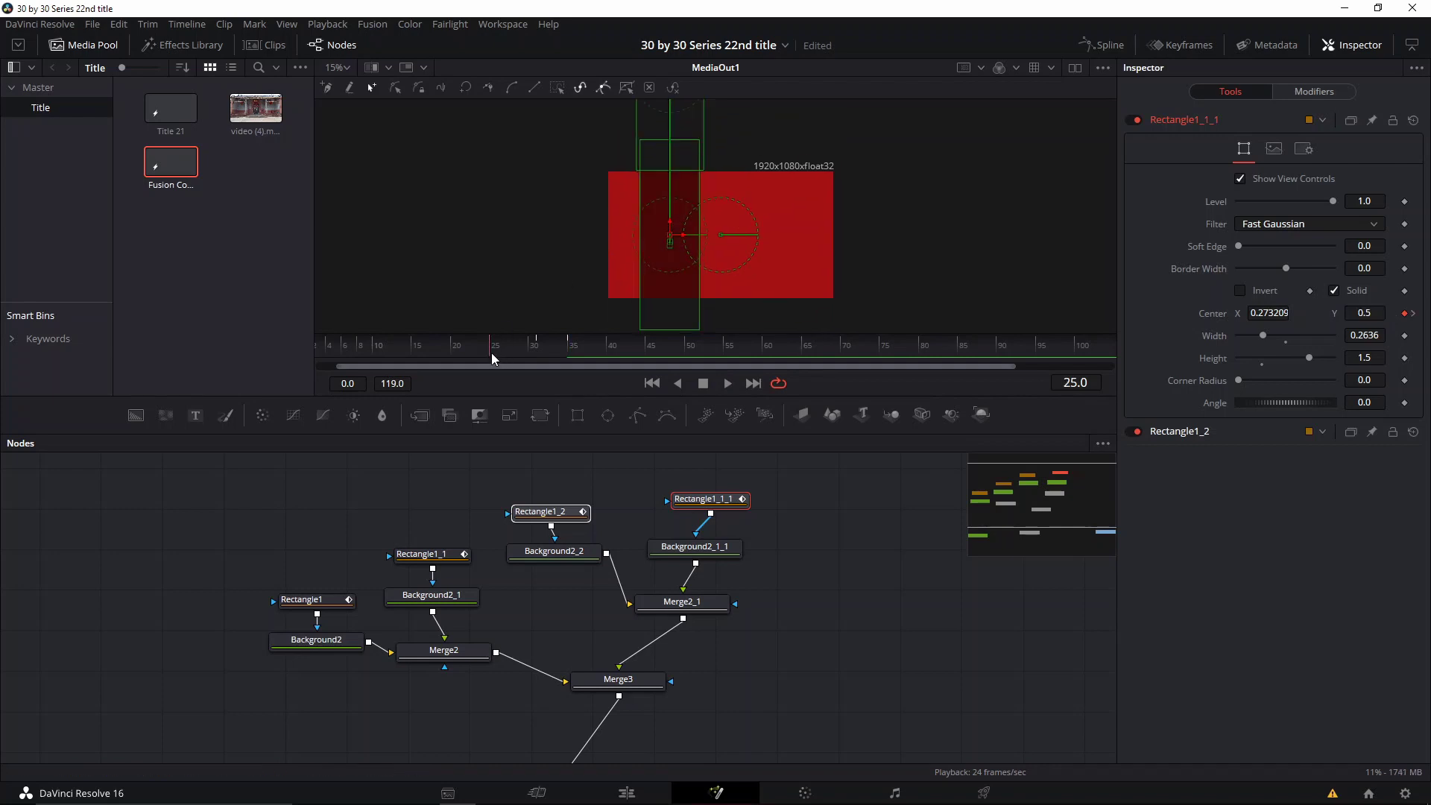
click(1406, 314)
key(ctrl+s)
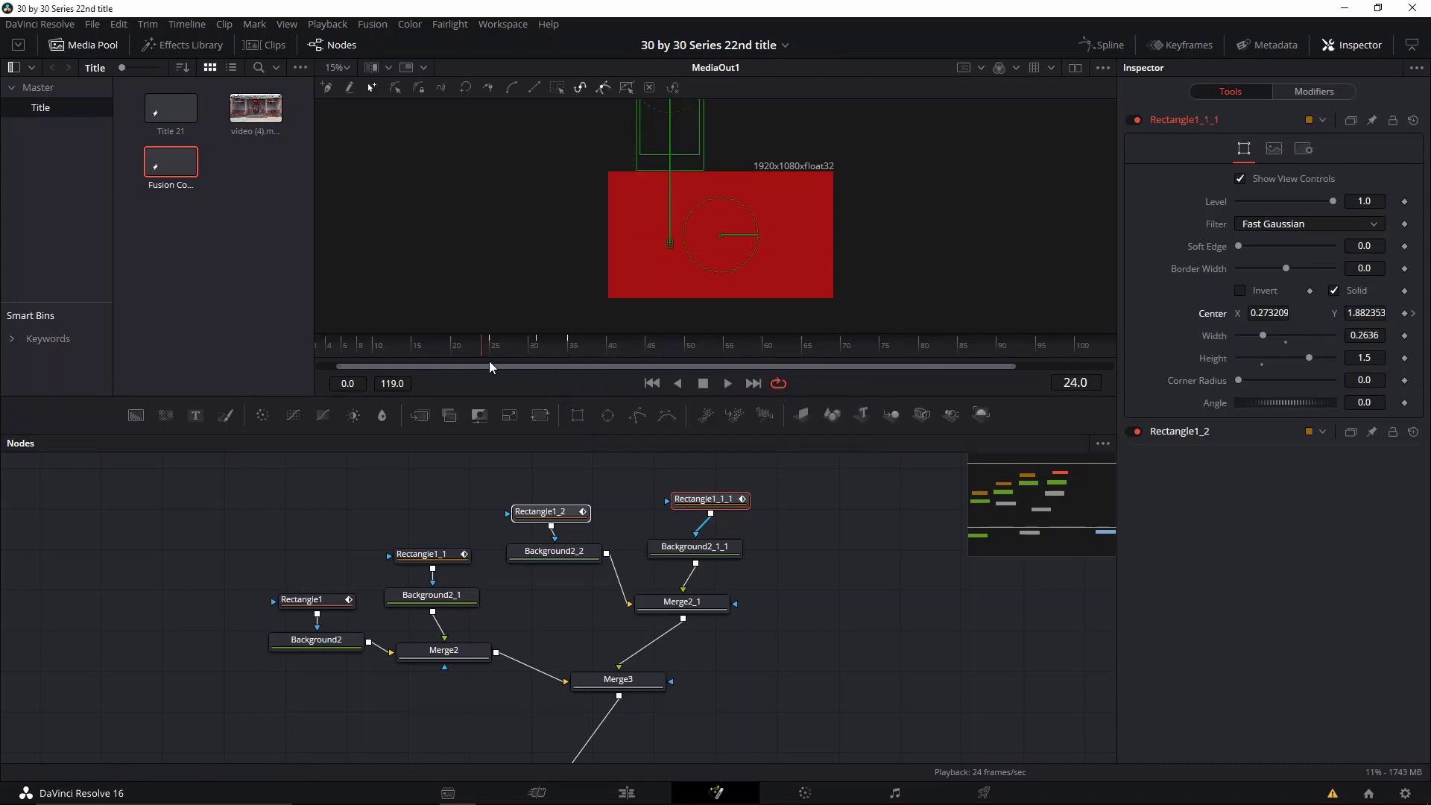
Play the composition from near its start to check the timing of both strip pairs
drag(489, 361, 347, 378)
click(446, 652)
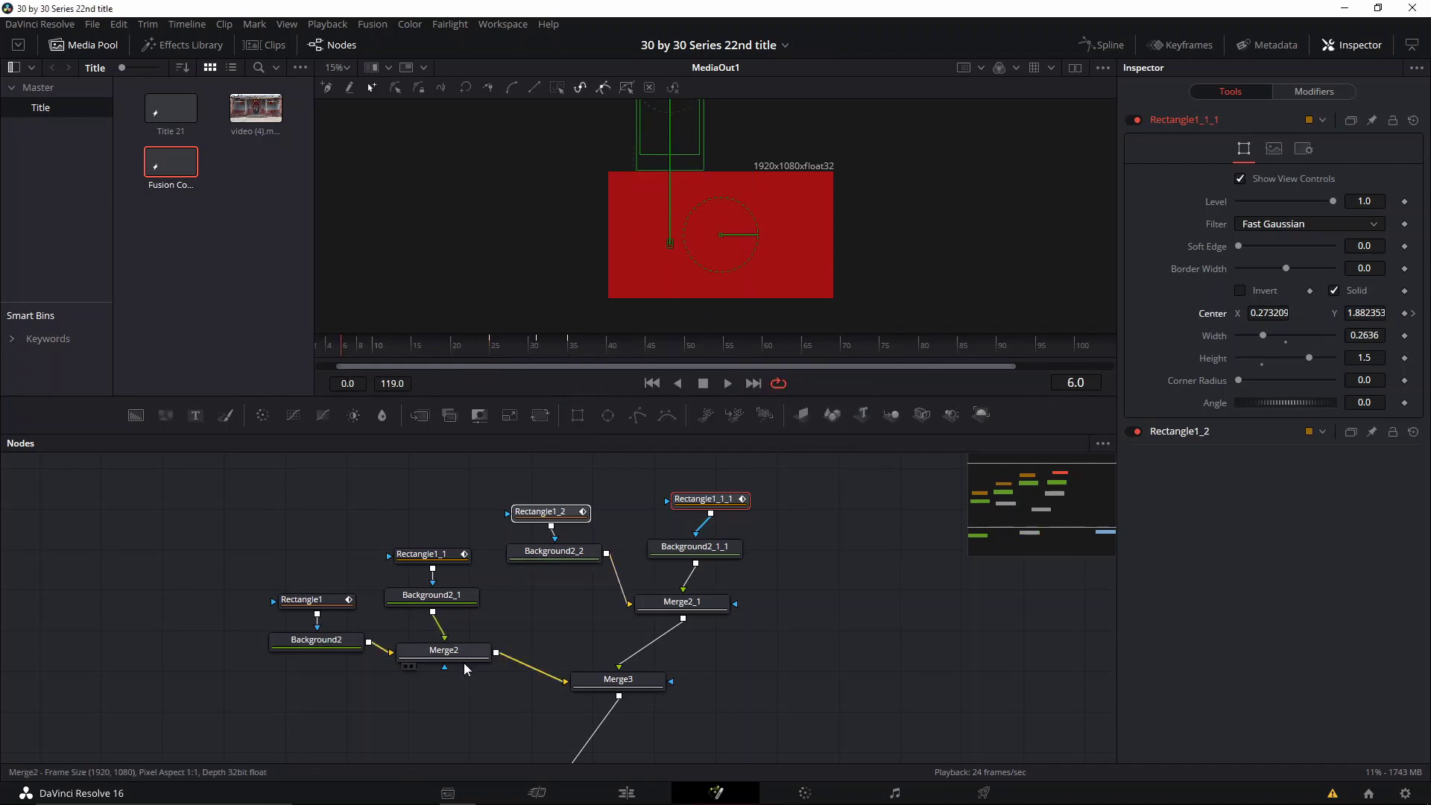
drag(372, 347, 354, 381)
key(space)
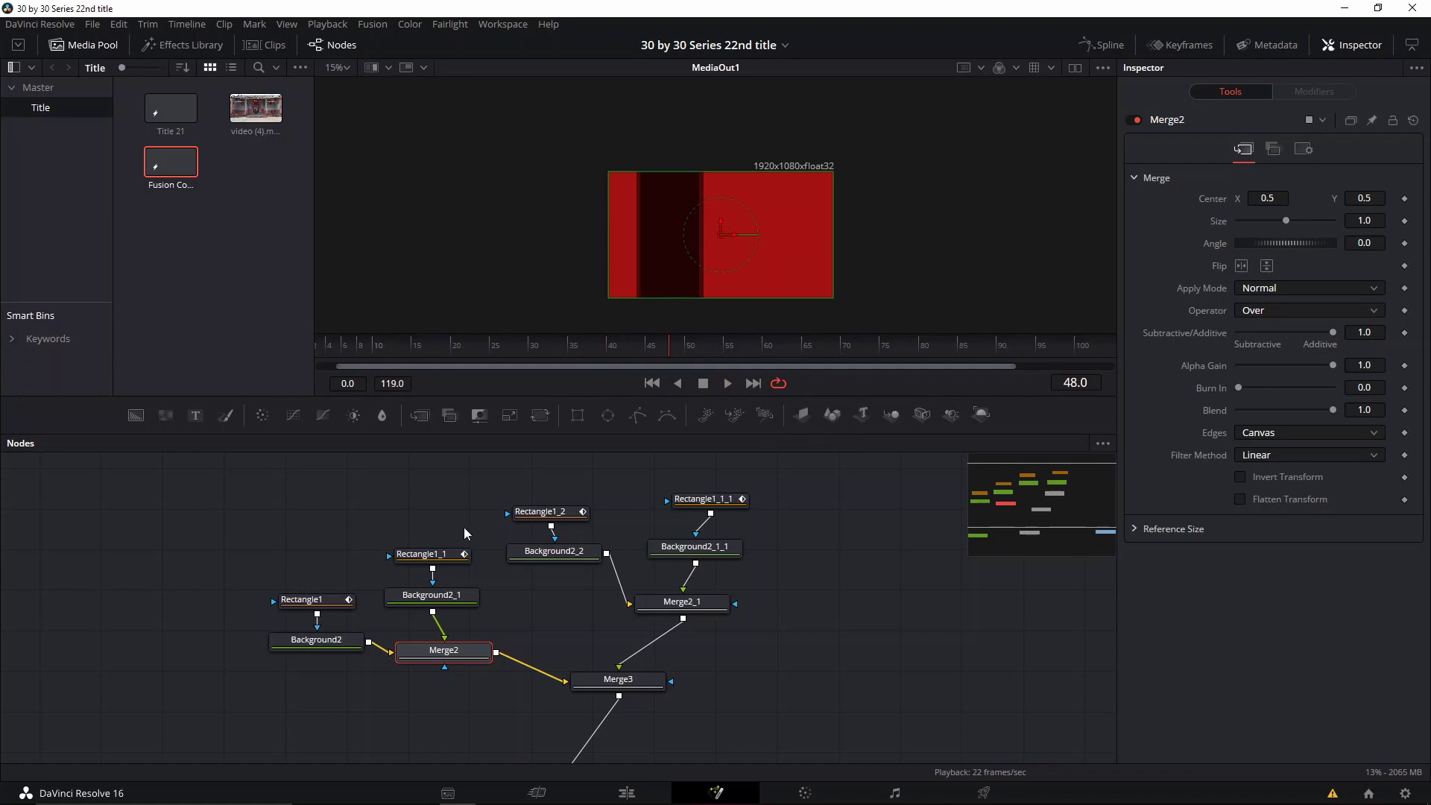
Add a Transform node after Merge2, feeding into Merge3
drag(447, 651, 441, 647)
key(shift+space)
text(tra)
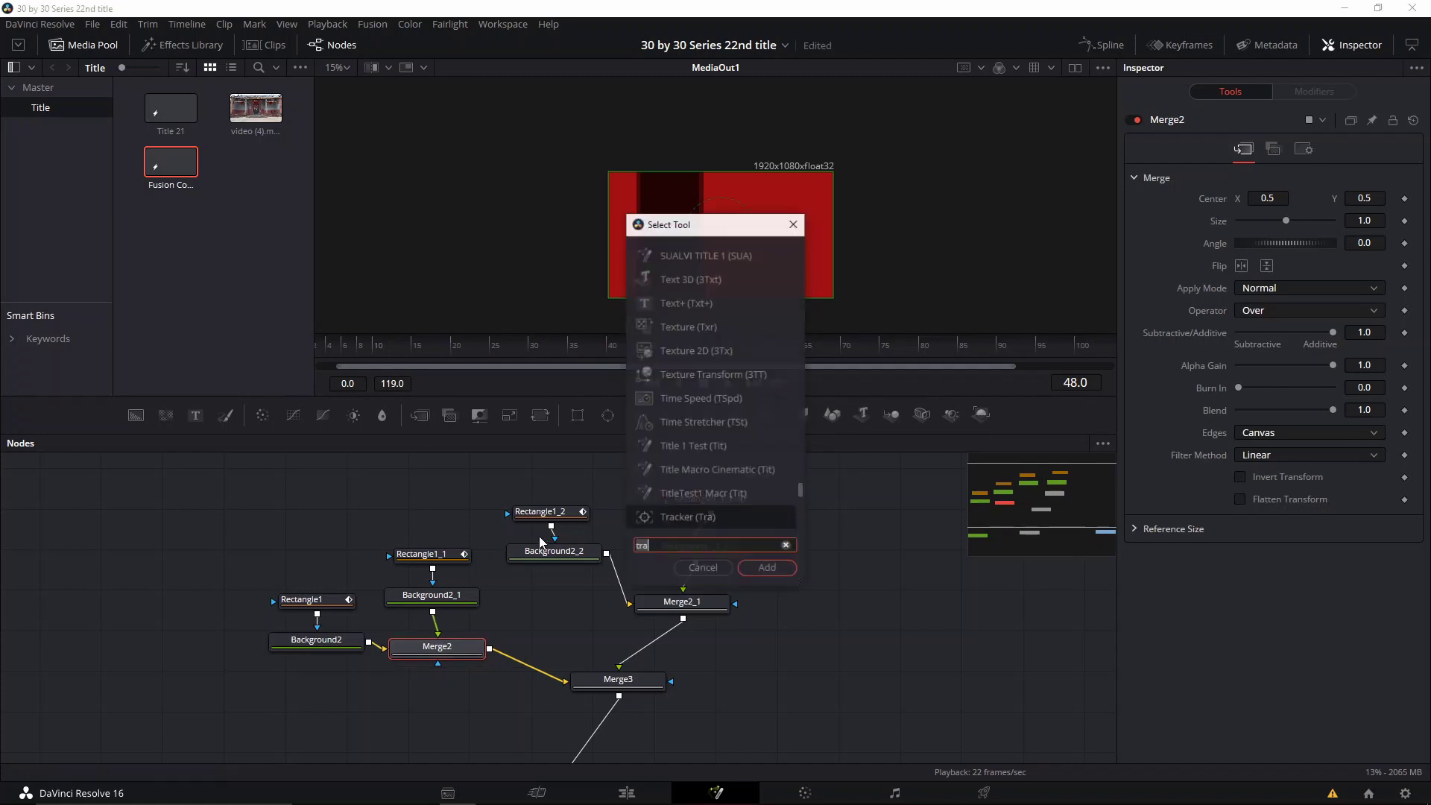
text(nsform)
key(Return)
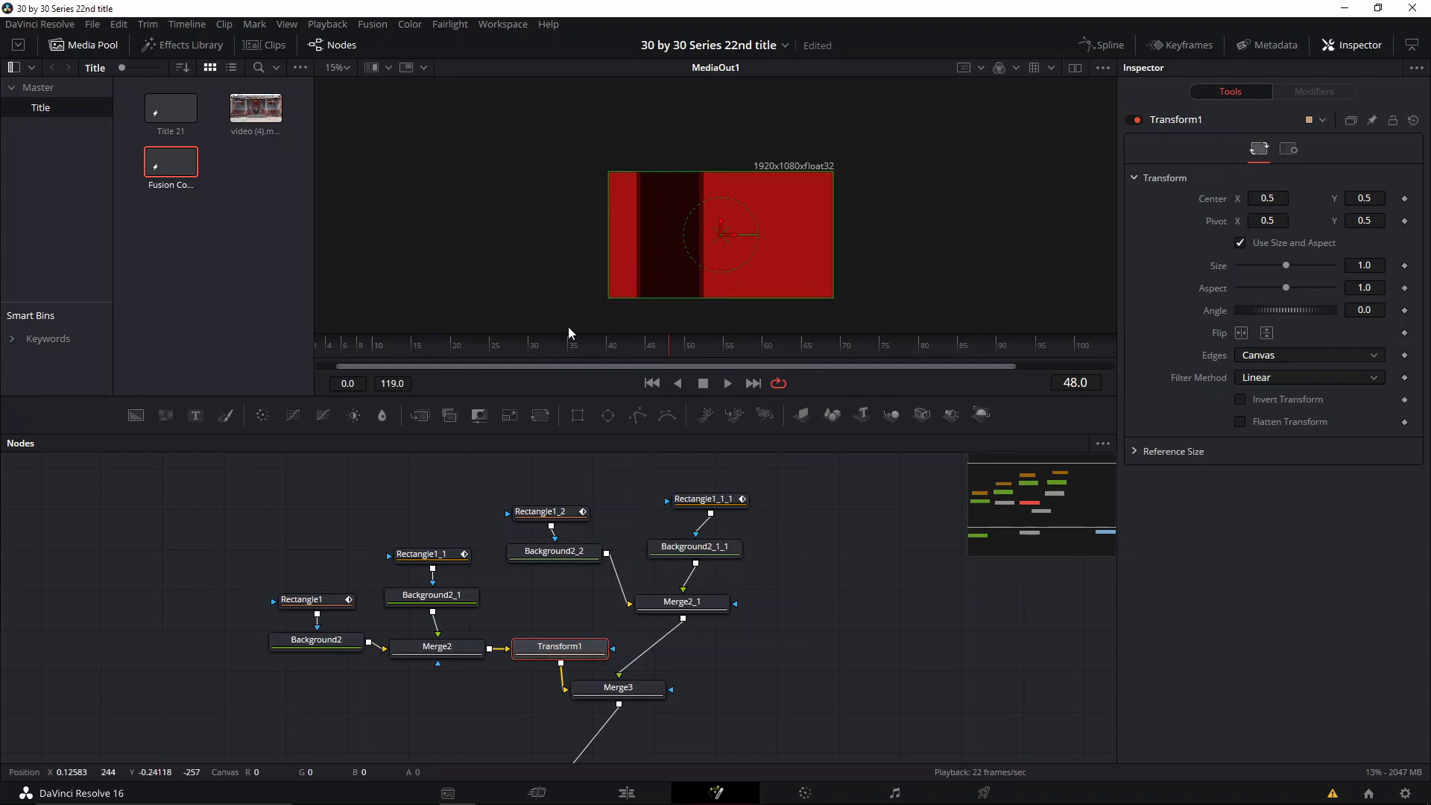
At frame 18, rotate Transform1 to about 22.86 degrees and shift its center to about 0.556, 0.482
drag(512, 347, 442, 345)
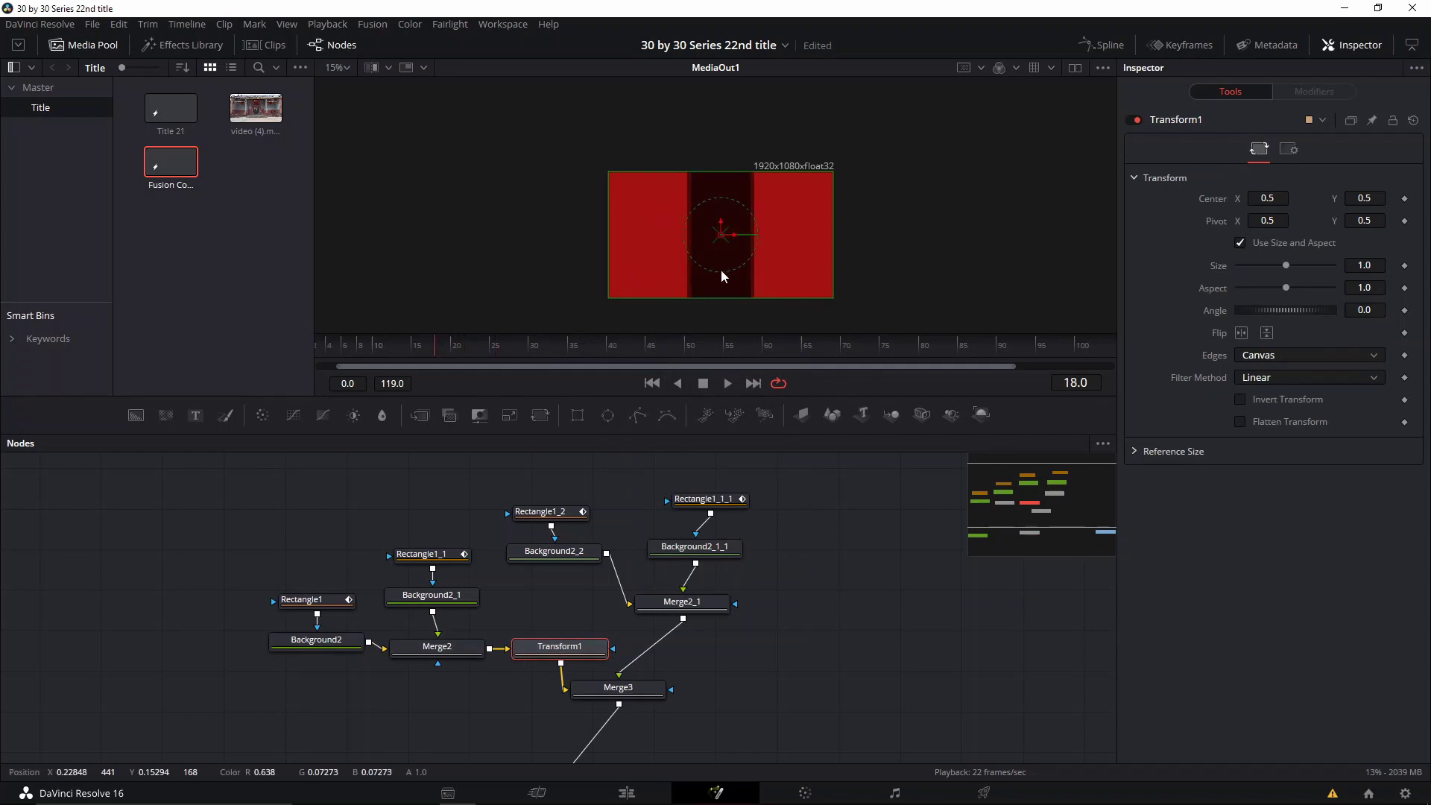
mouse_move(721, 271)
mouse_down()
mouse_move(753, 271)
mouse_move(742, 286)
mouse_up()
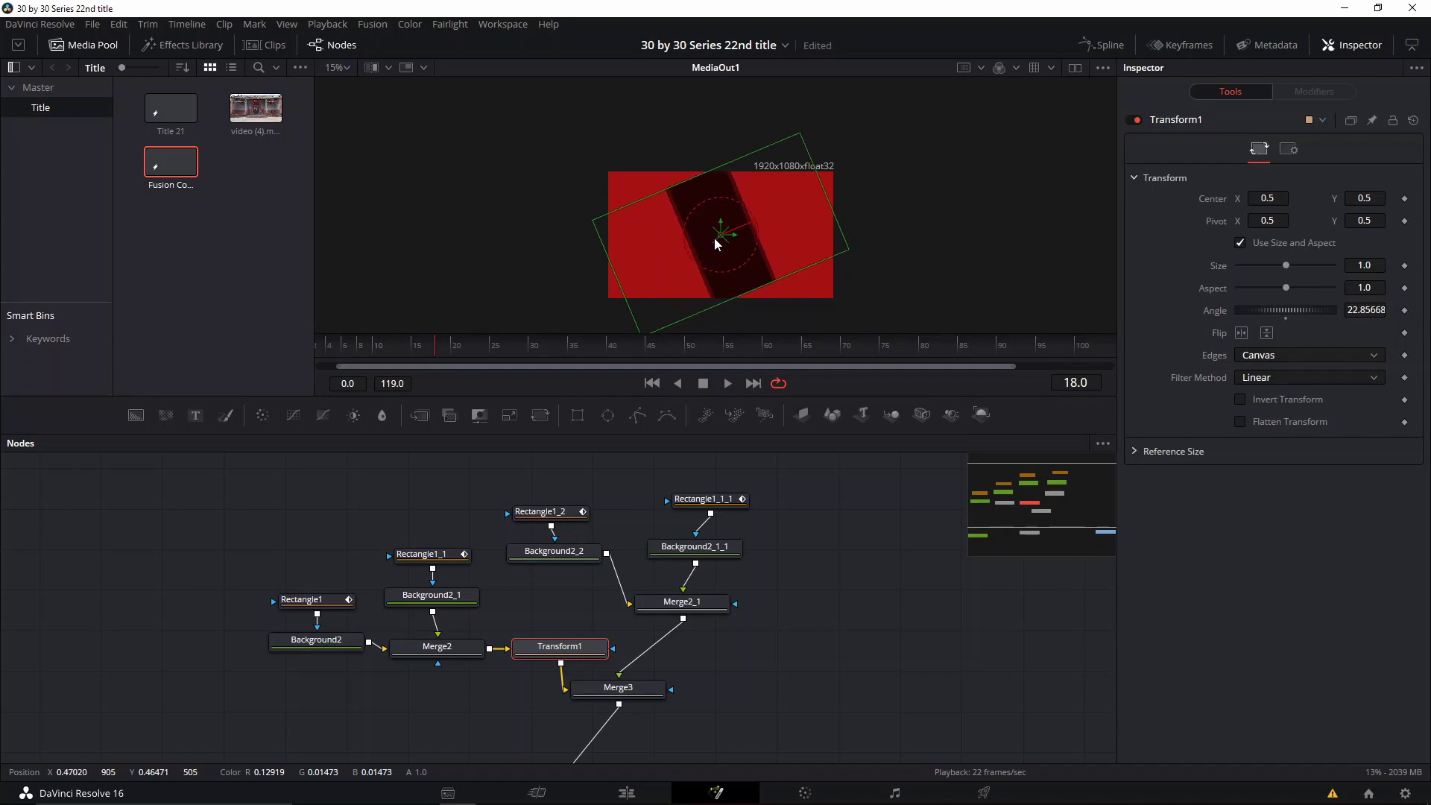
drag(714, 239, 735, 243)
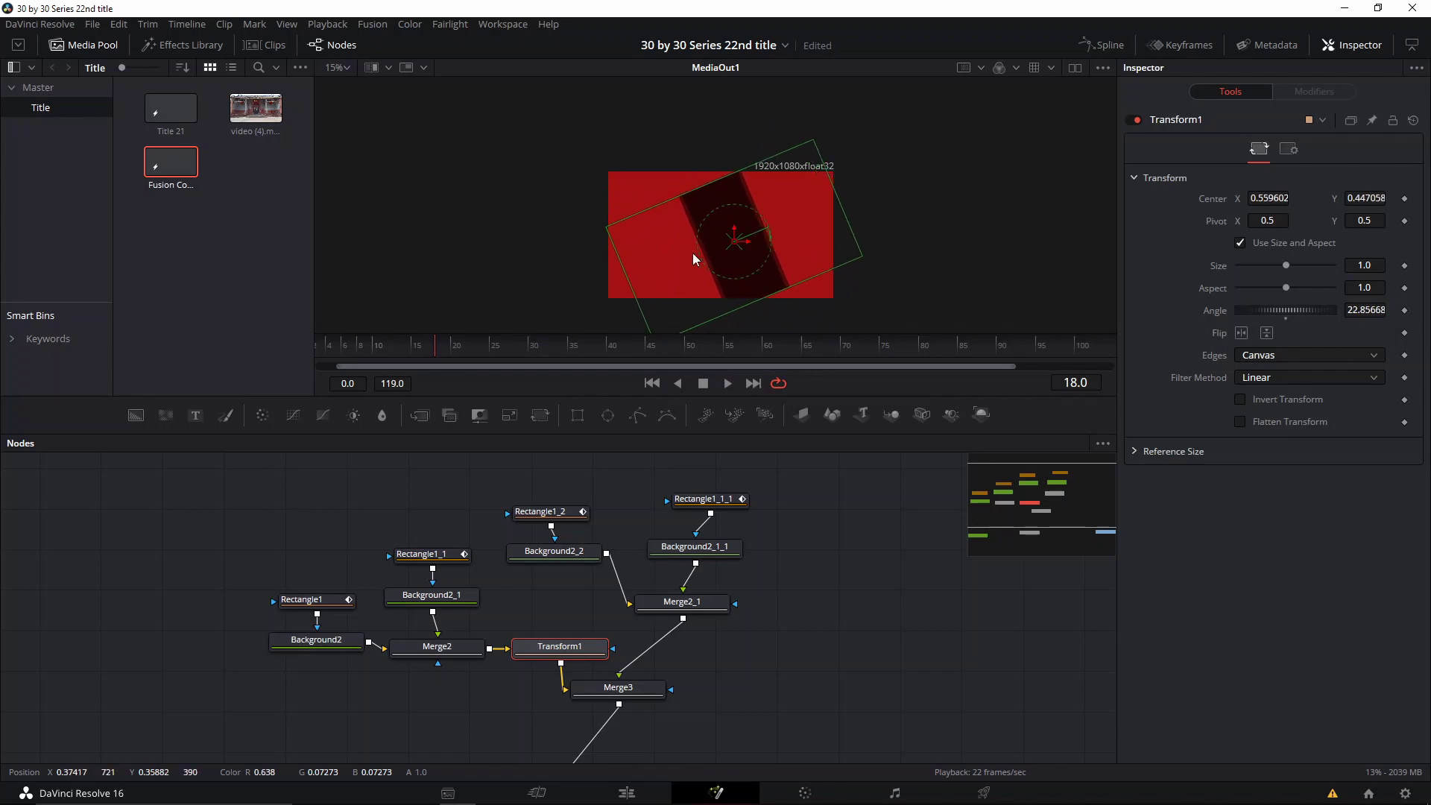
drag(737, 245, 735, 239)
mouse_move(445, 353)
mouse_down()
mouse_move(516, 356)
mouse_move(502, 343)
mouse_move(469, 353)
mouse_up()
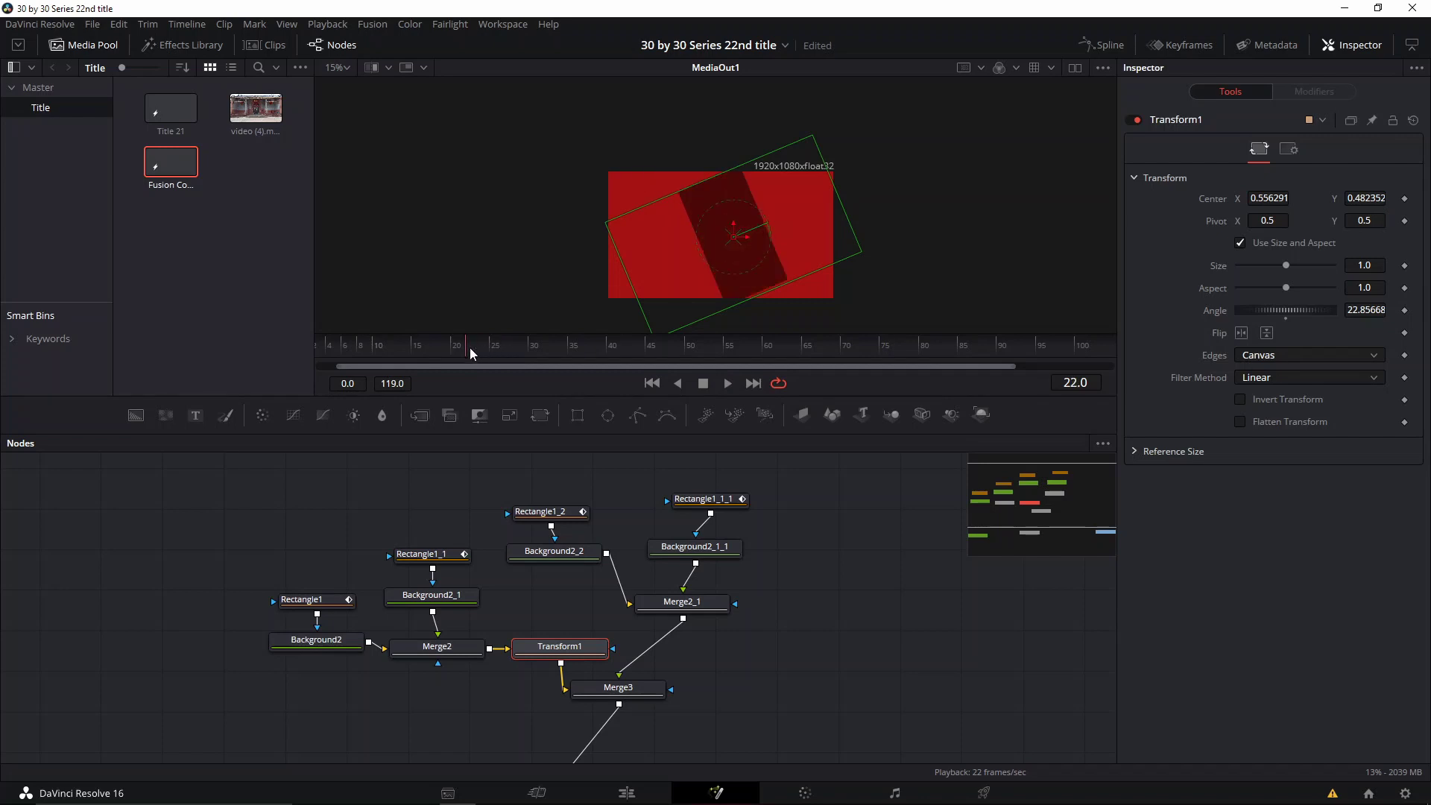
Add a Transform node after Merge2_1 and move that branch's nodes up to make room above Merge3
click(673, 603)
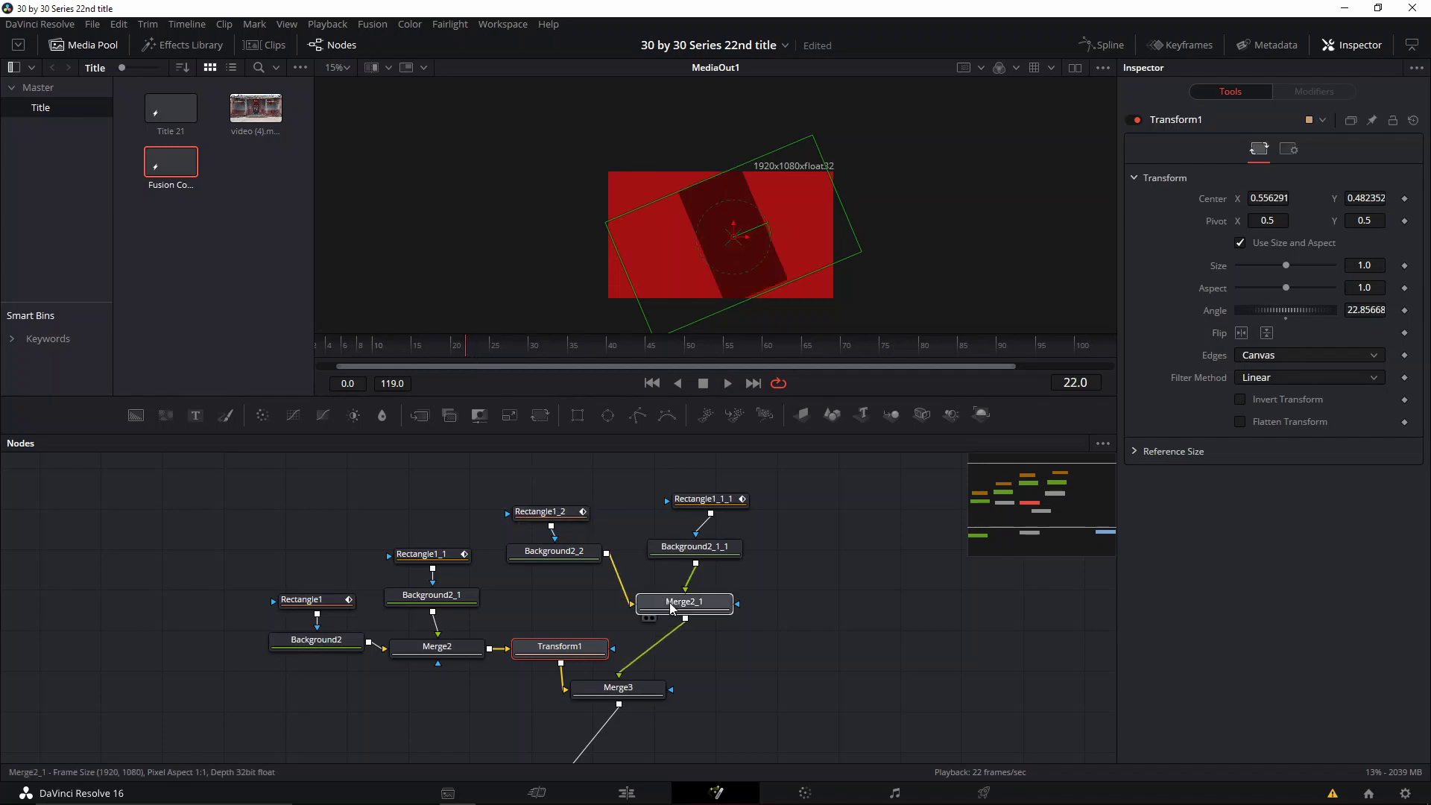
key(shift+space)
text(tr)
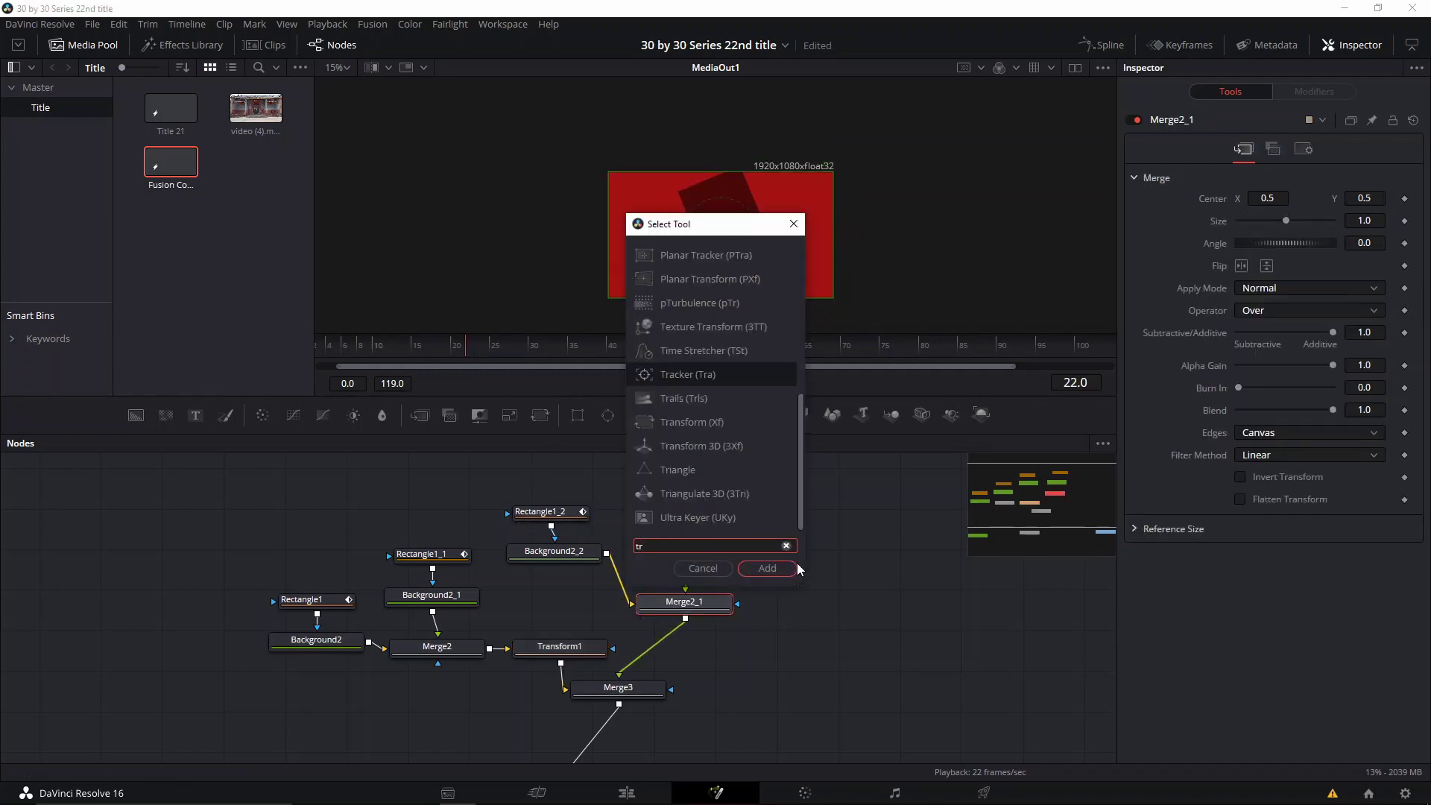
text(an)
key(Return)
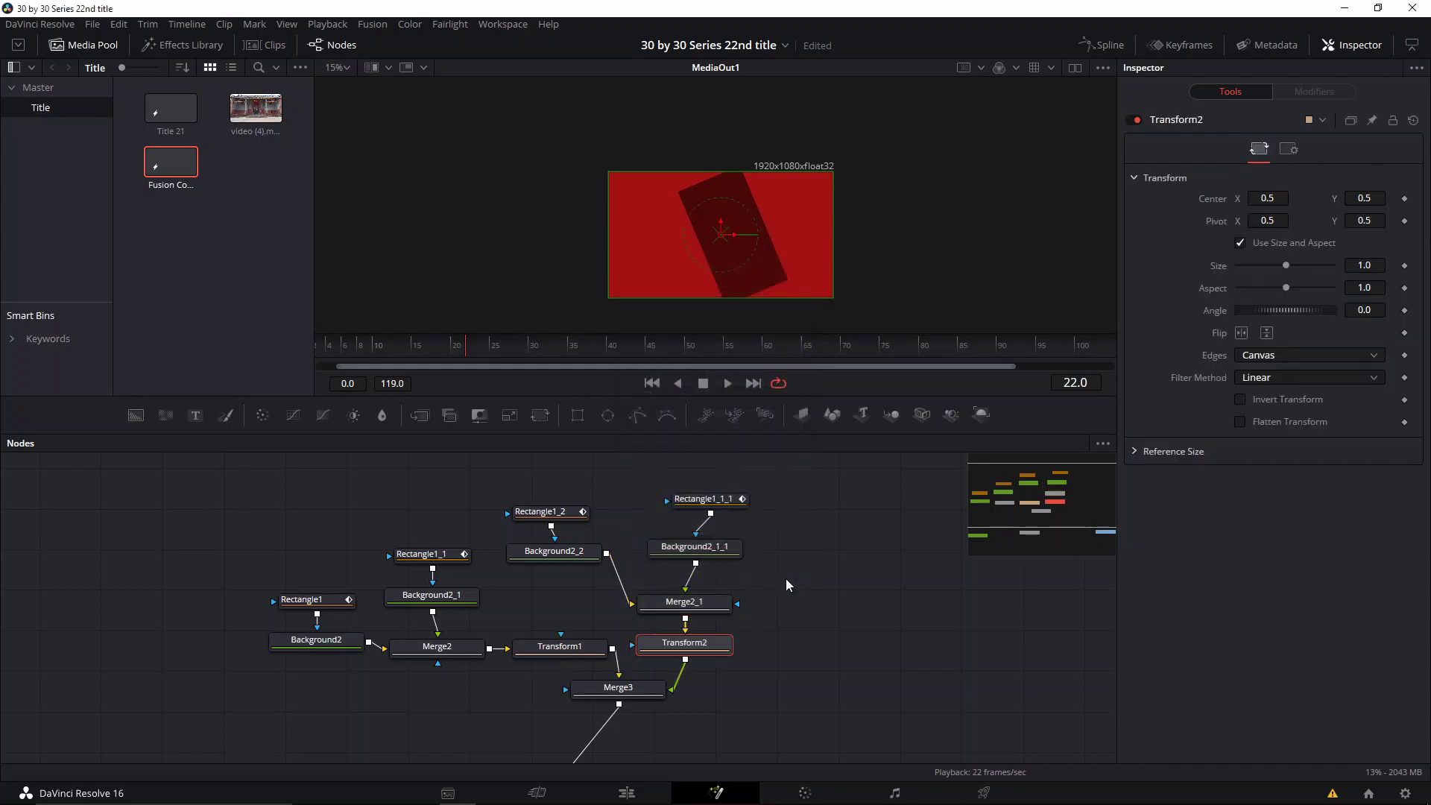
drag(798, 507, 643, 609)
click(643, 610)
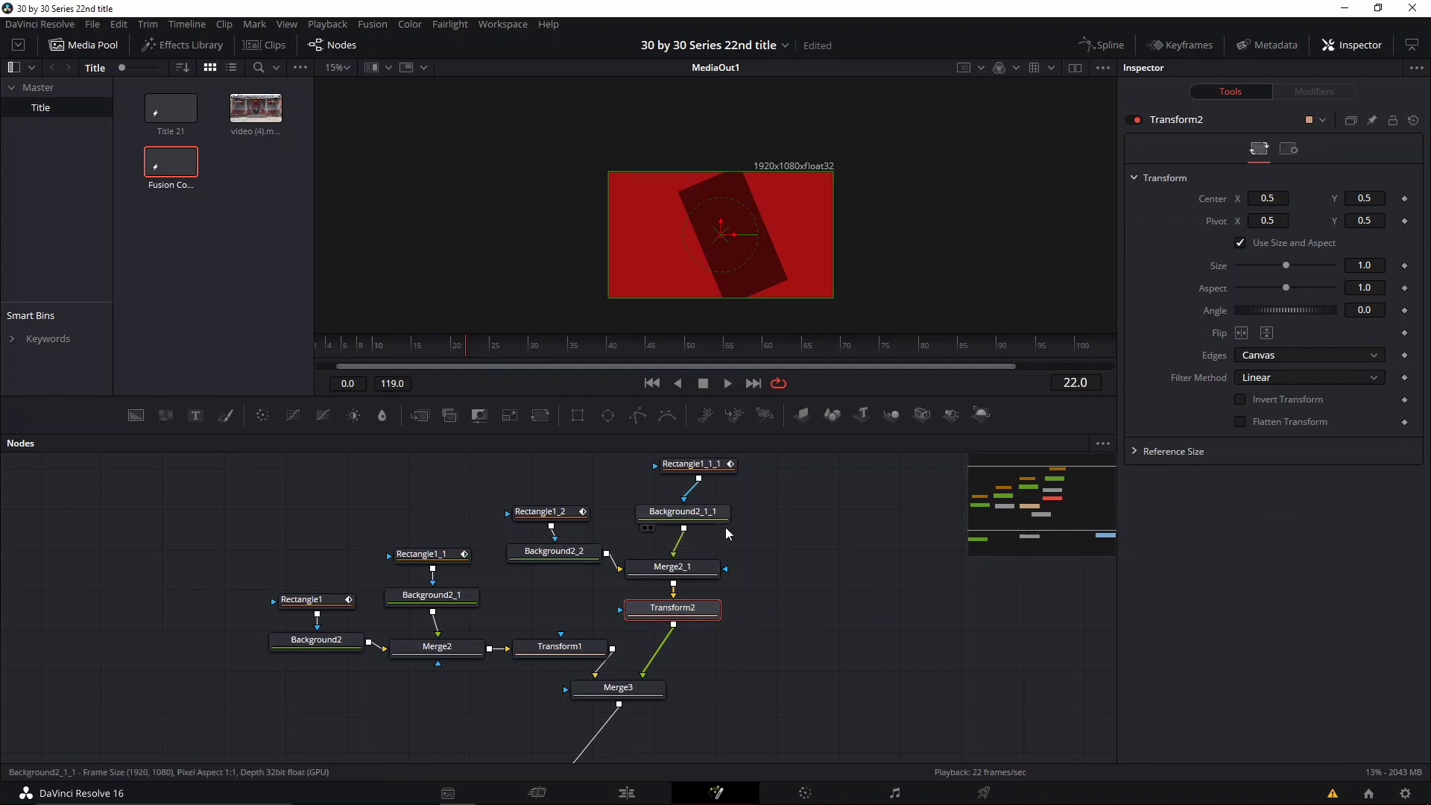
At frame 28, give Transform2 separate X and Y sizes, with X Size 0.86 and center X about 0.467
click(517, 345)
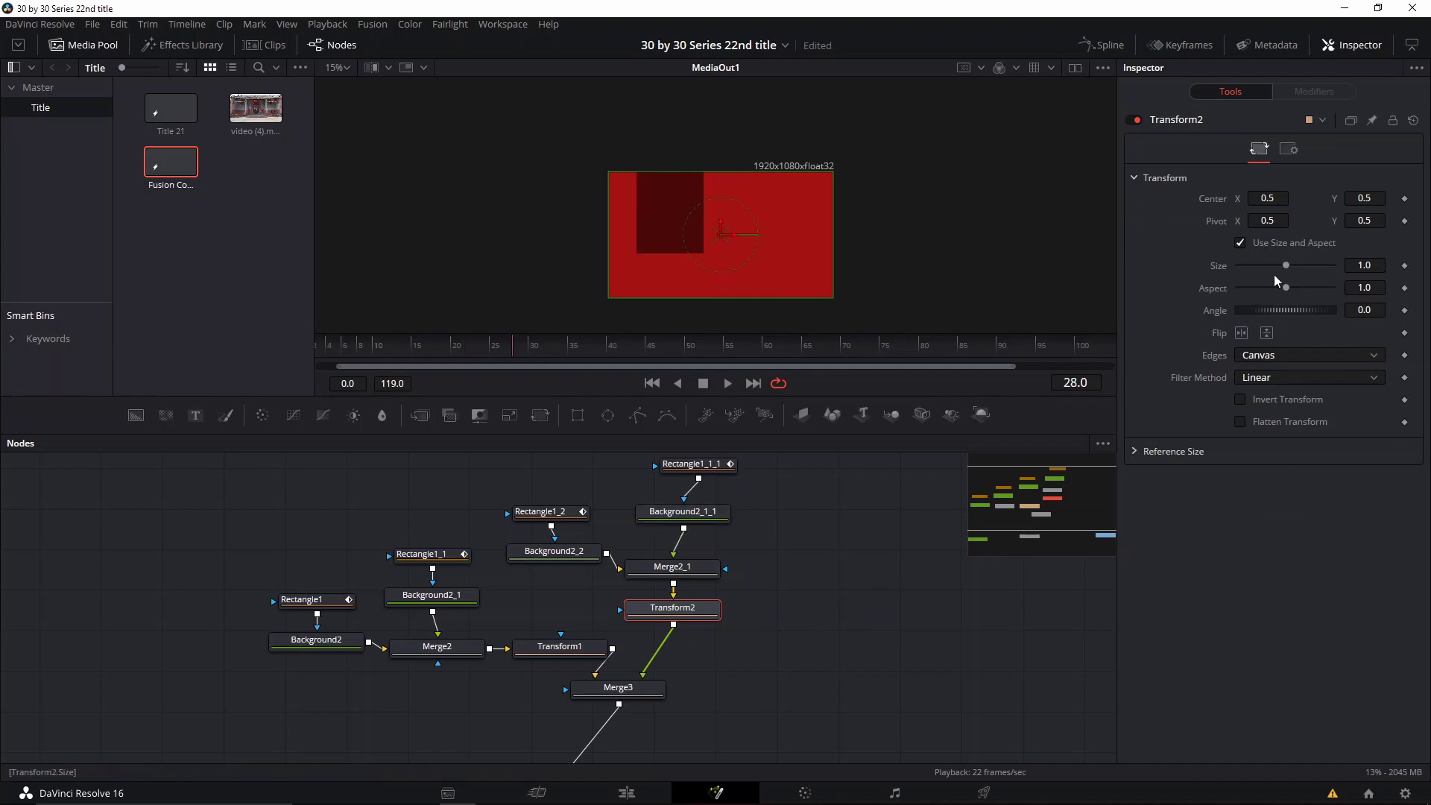
drag(1287, 270, 1280, 270)
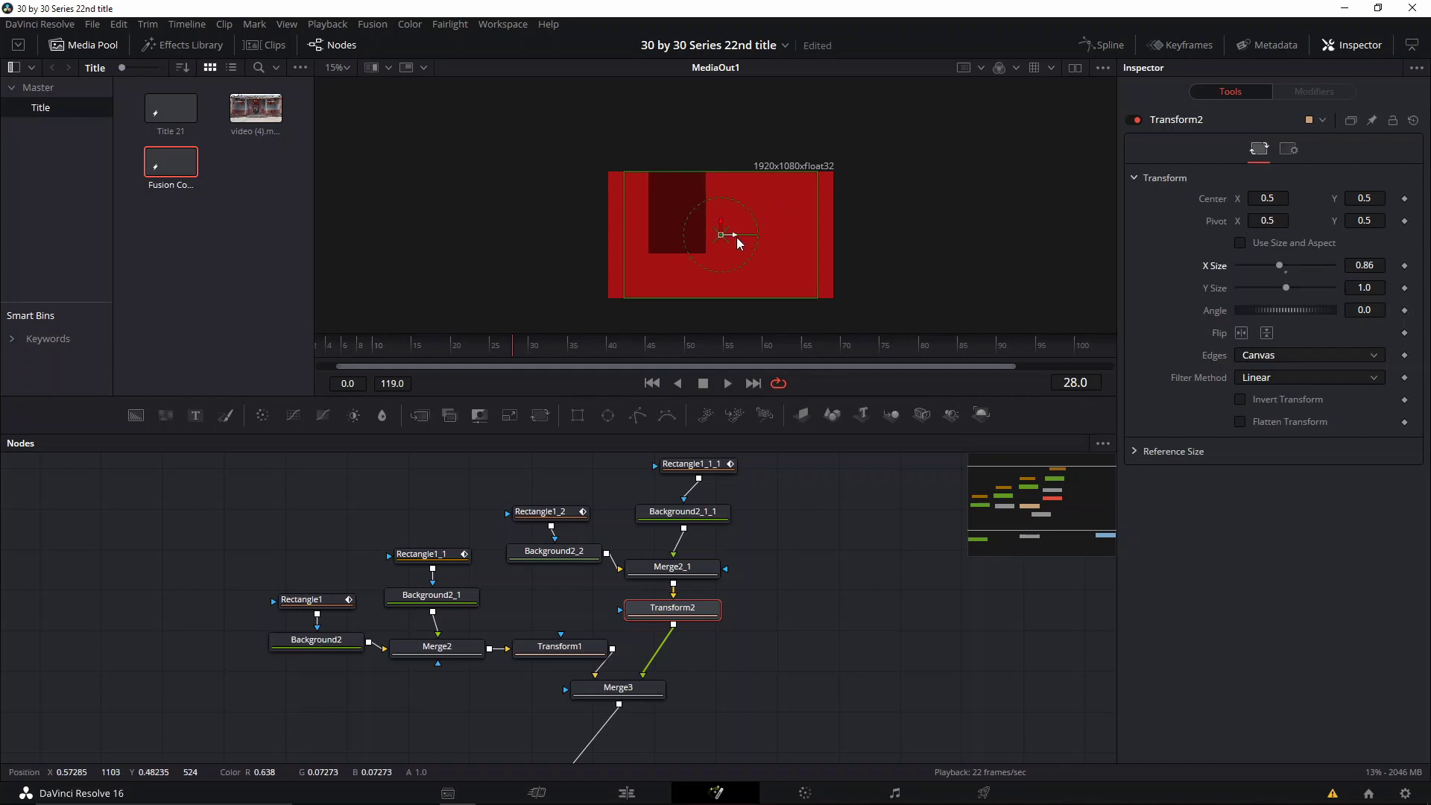
drag(739, 243, 731, 240)
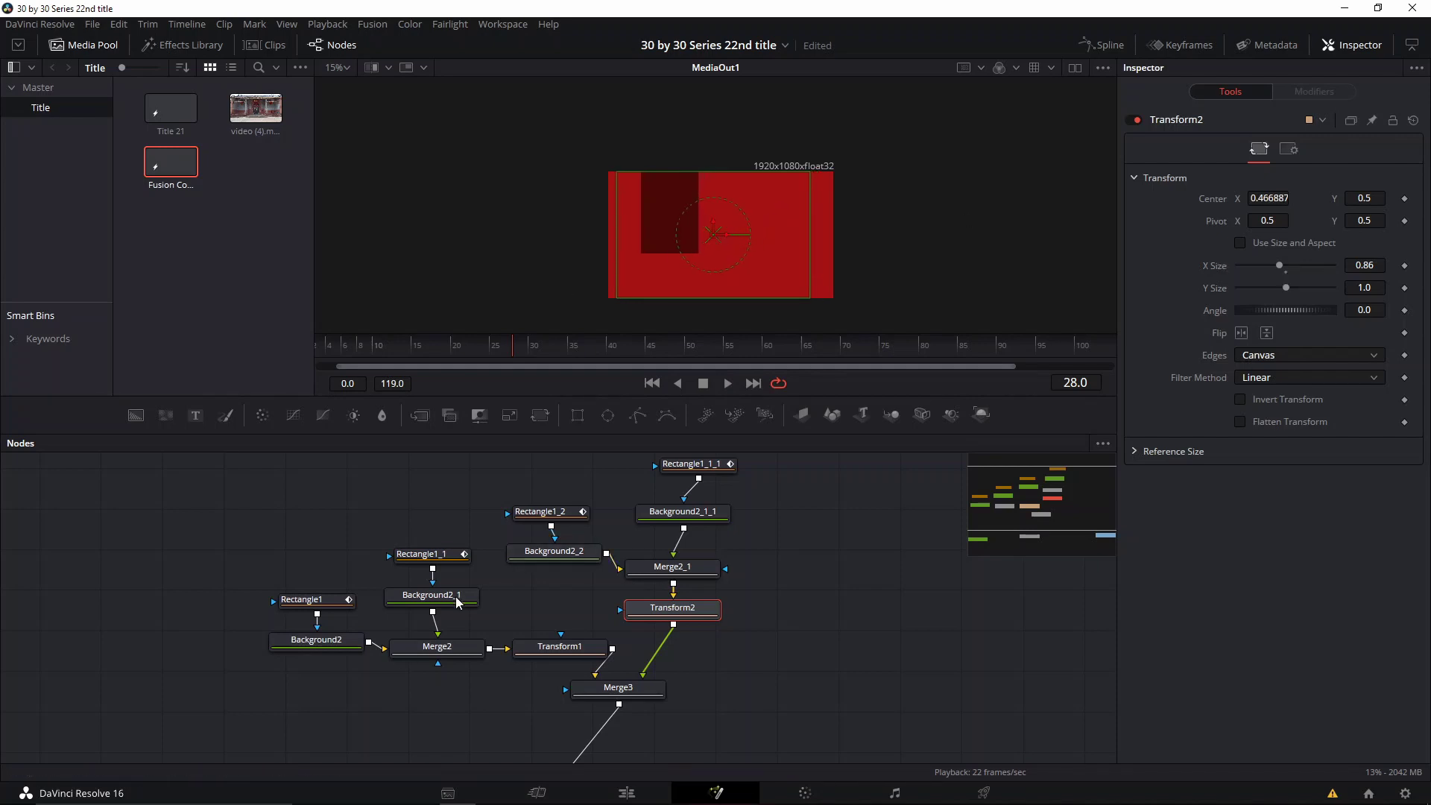
Turn off Use Size and Aspect on Transform1, then set X Size to 0.86 and Y Size to 1.76
click(531, 651)
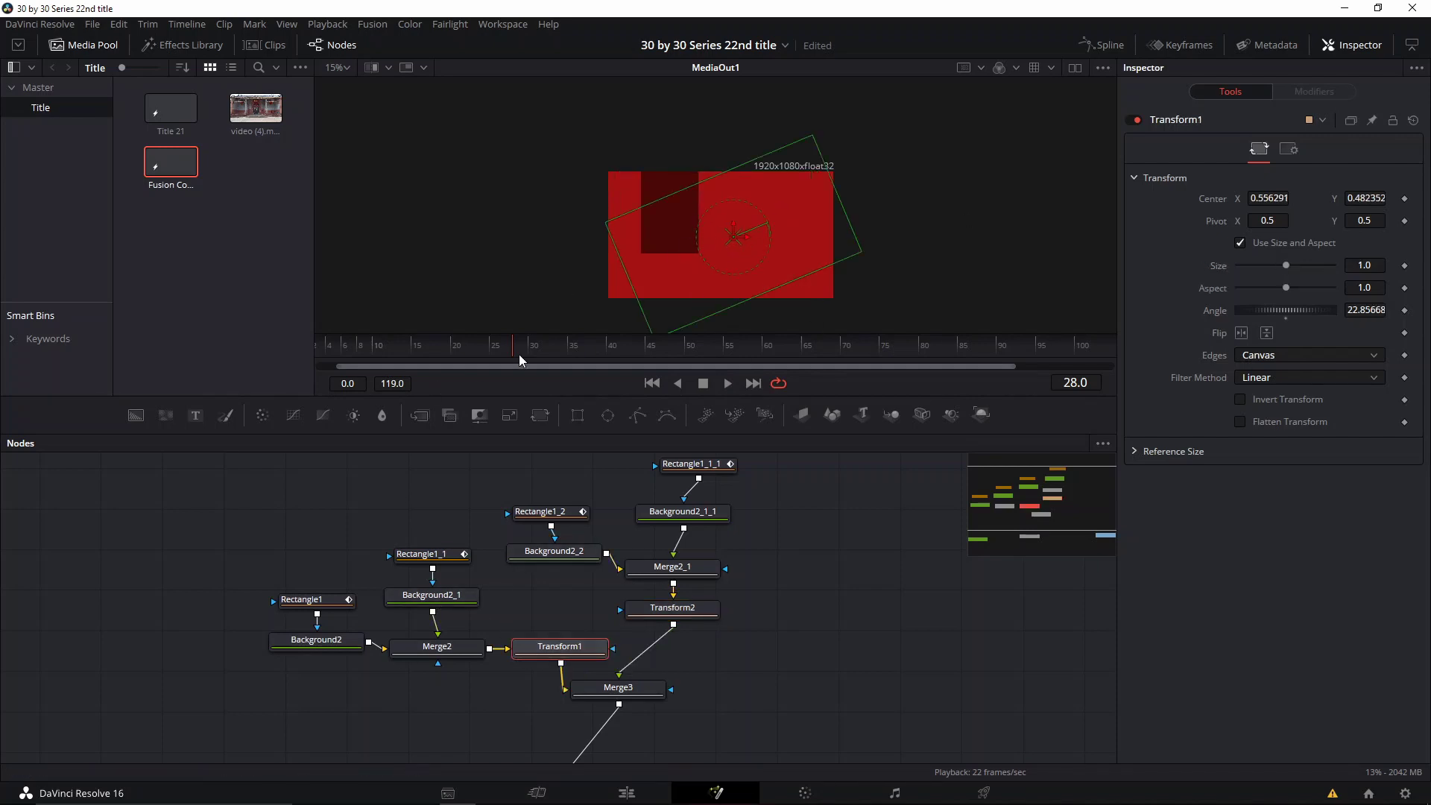
drag(519, 355, 472, 352)
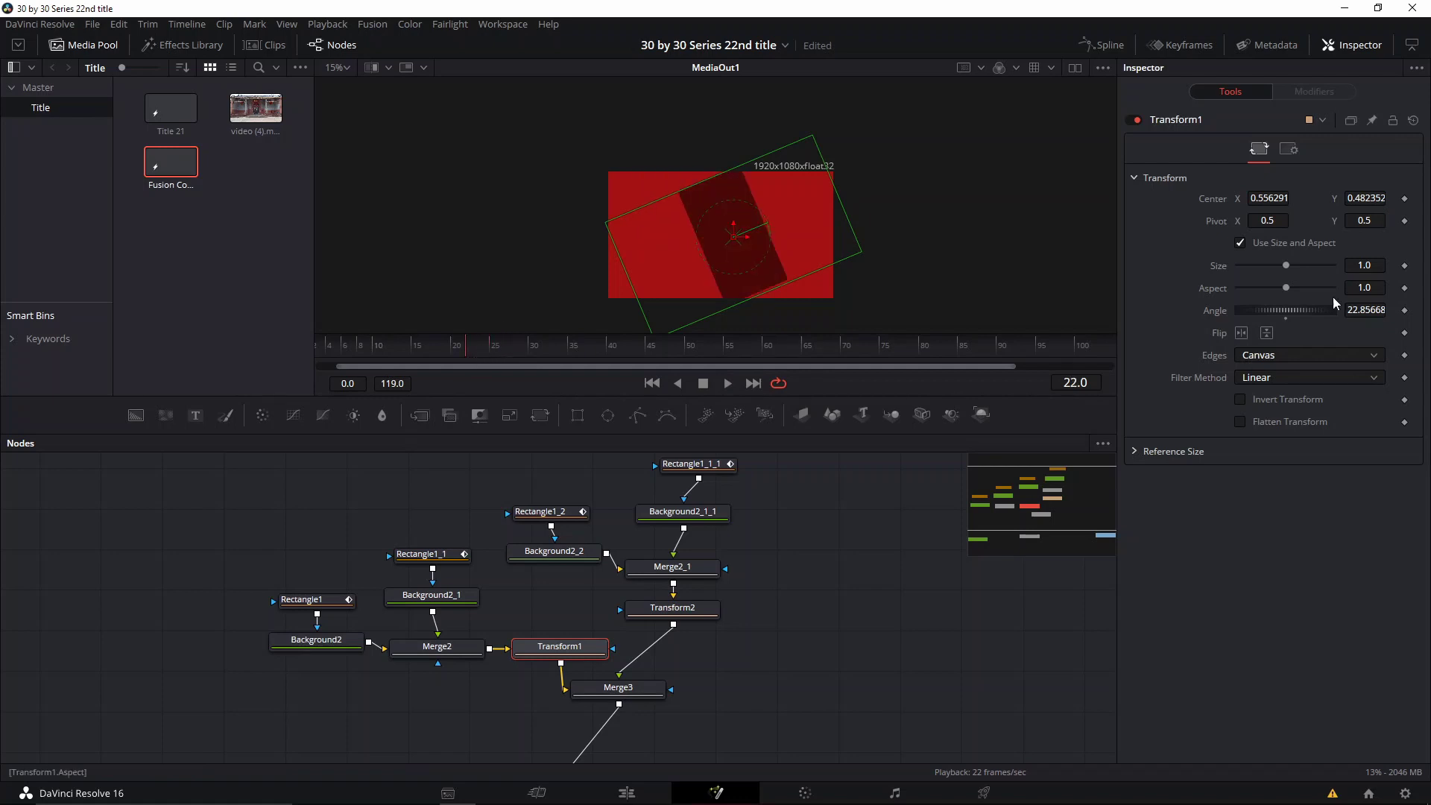
click(1241, 243)
drag(1284, 266, 1302, 293)
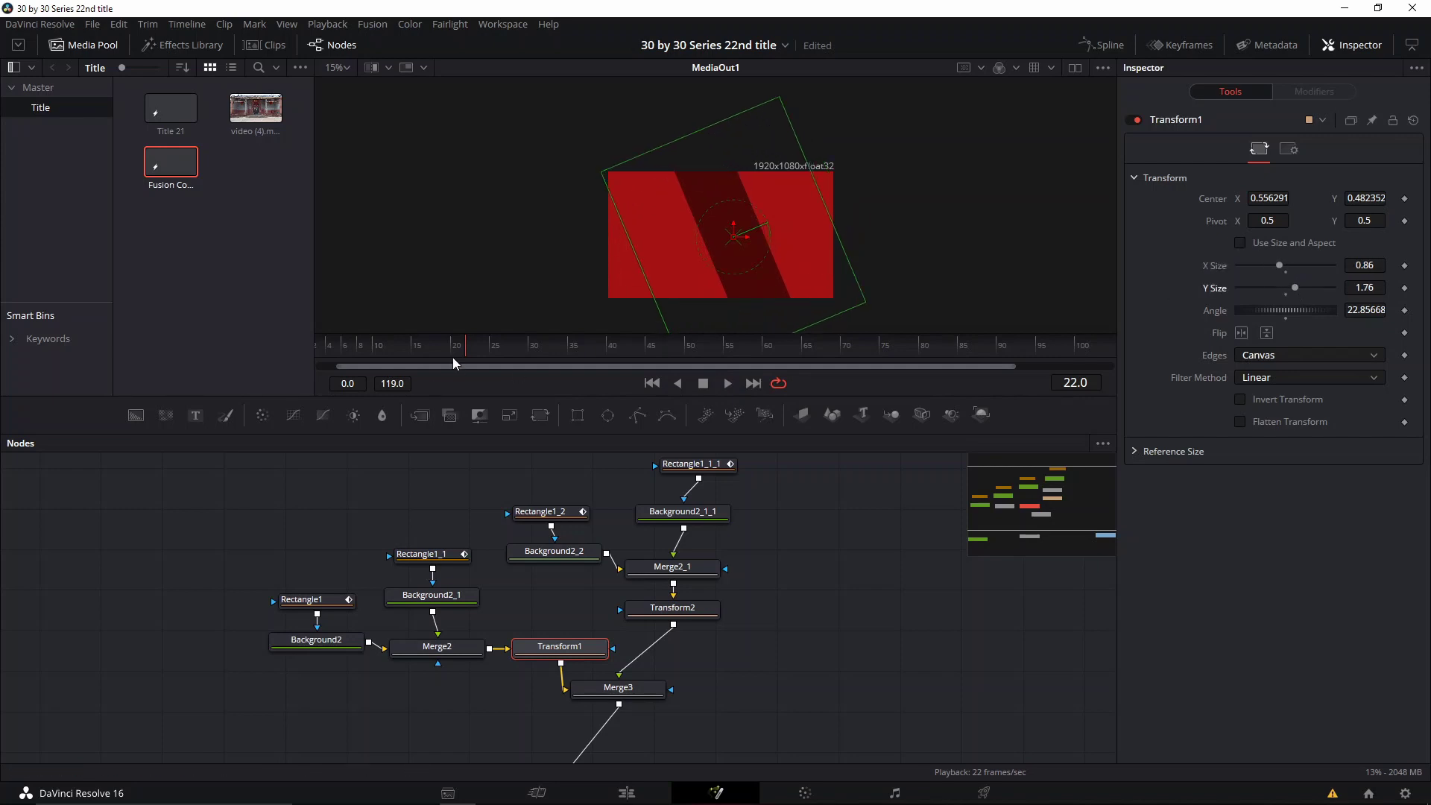
Play the animation, then check Rectangle1_1_1's strip movement through the frames up to 35
key(space)
key(space)
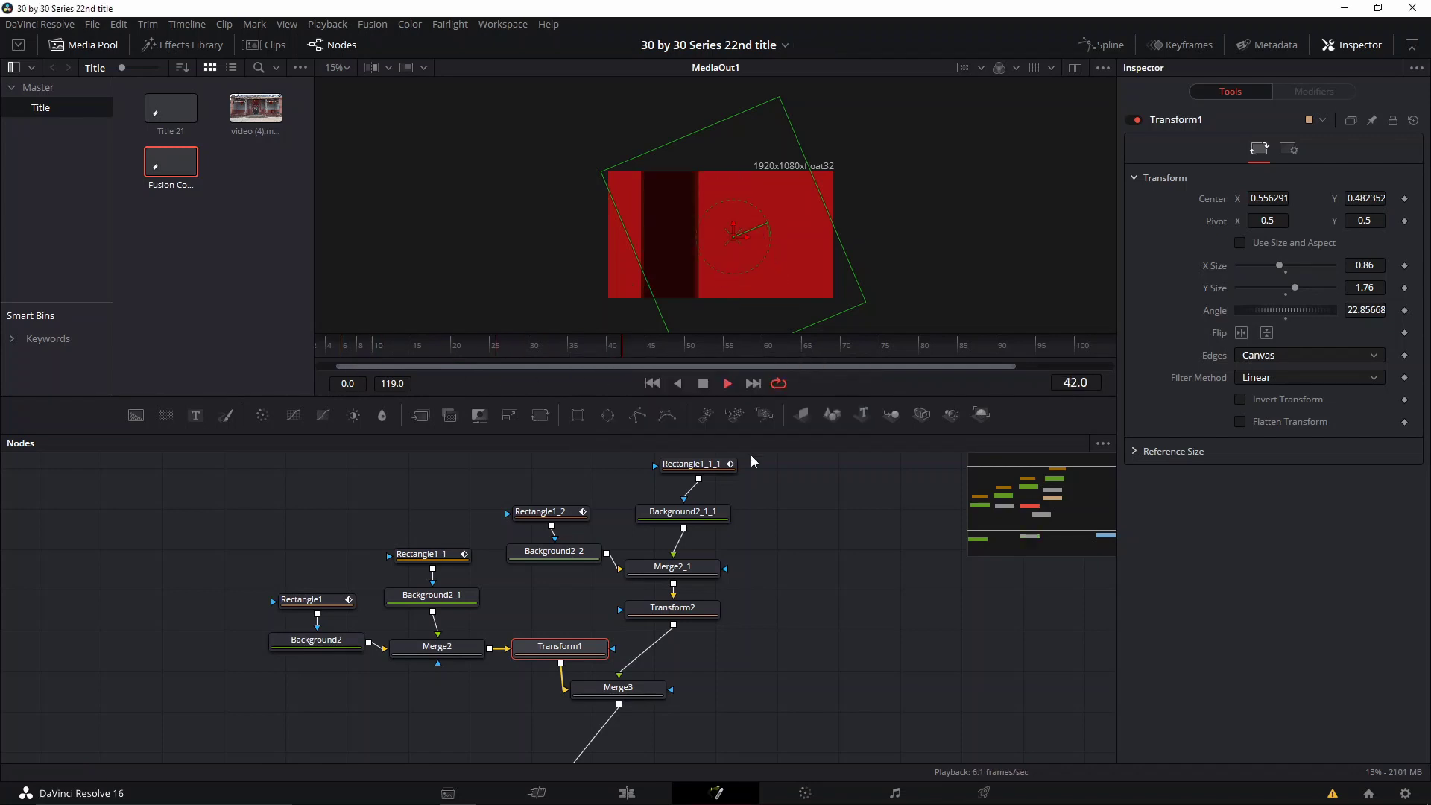
click(689, 464)
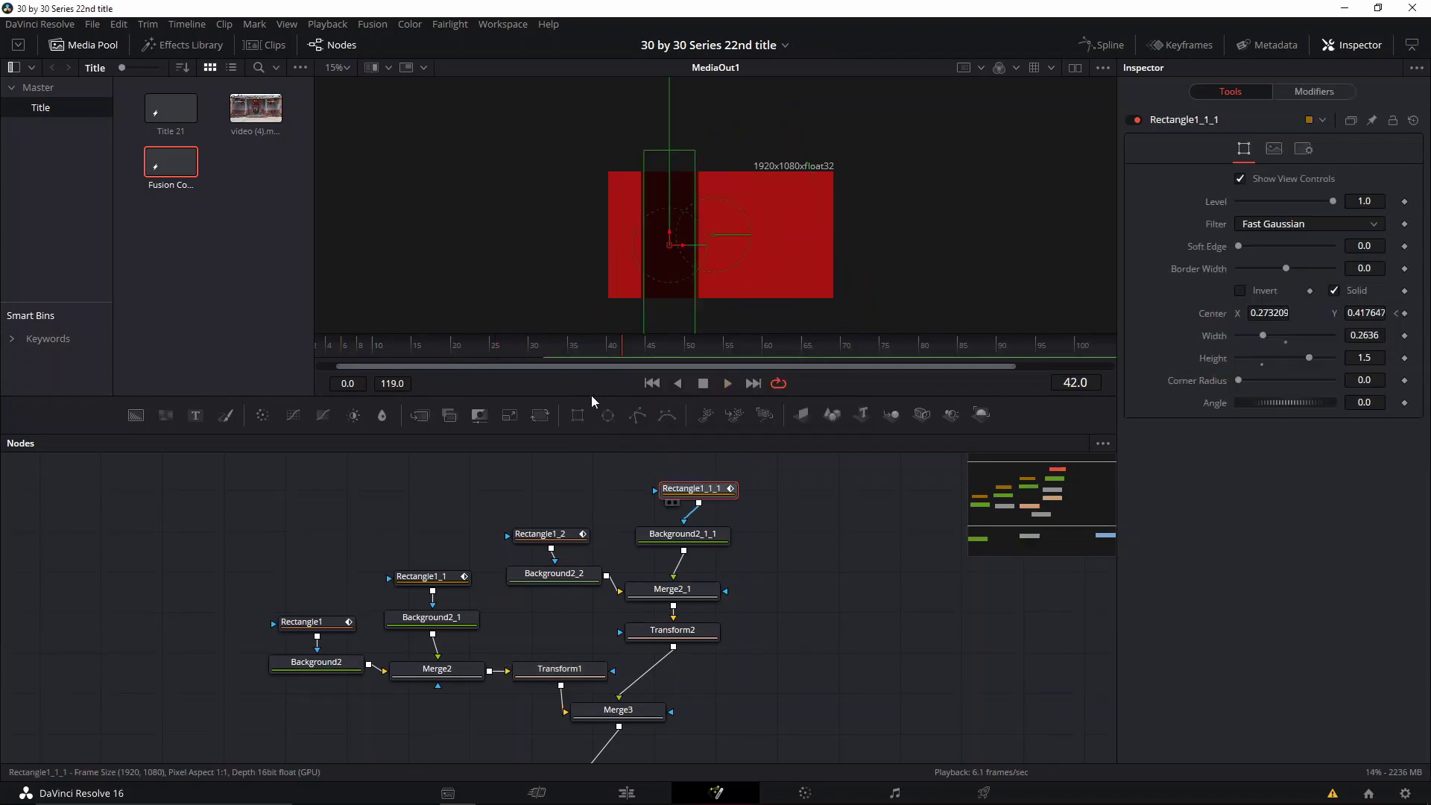
click(512, 350)
drag(523, 353, 573, 352)
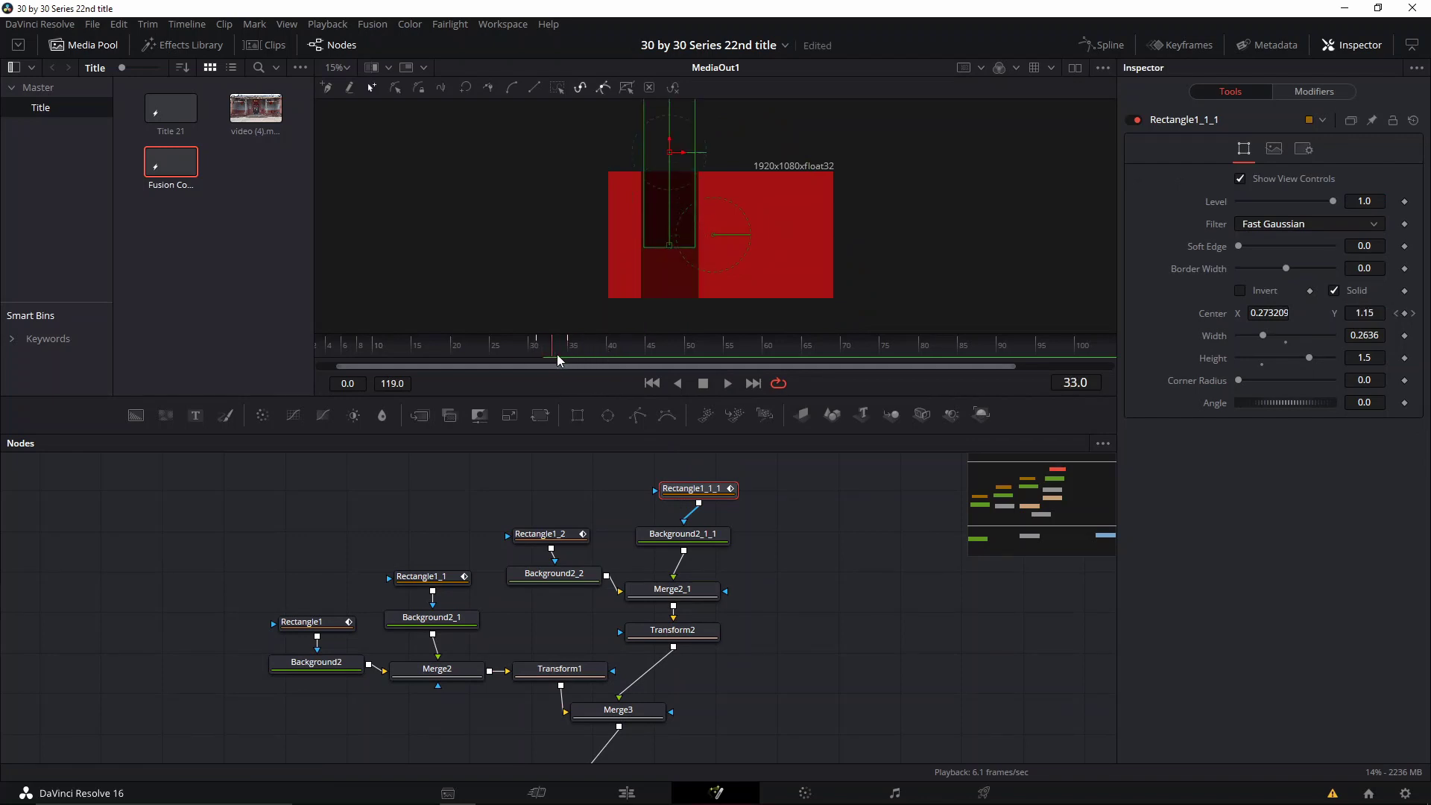
click(841, 561)
drag(840, 561, 642, 514)
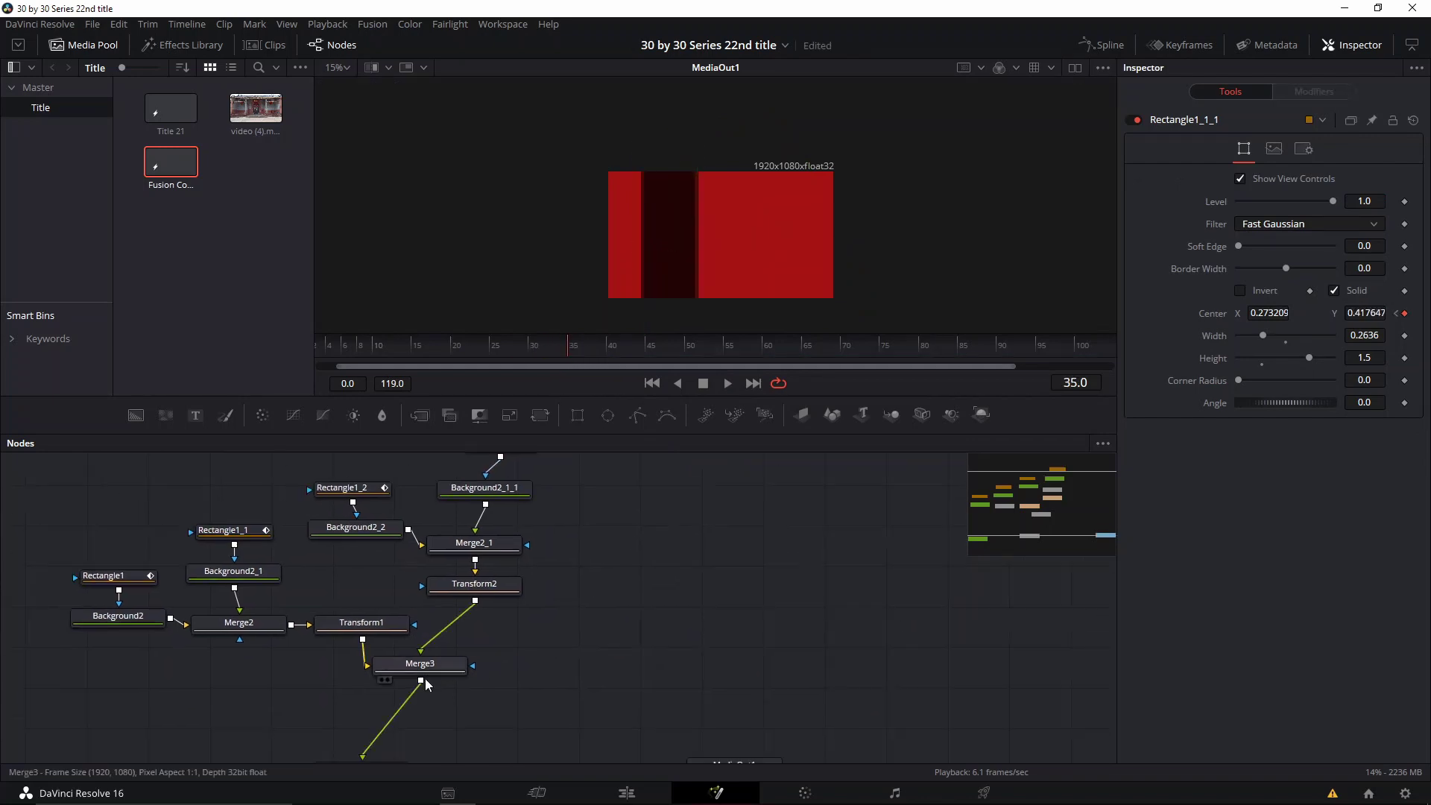
Shift Merge3 aside and add a first Text node in the empty area beside the strip branches
drag(422, 675, 517, 676)
drag(645, 606, 588, 638)
click(588, 625)
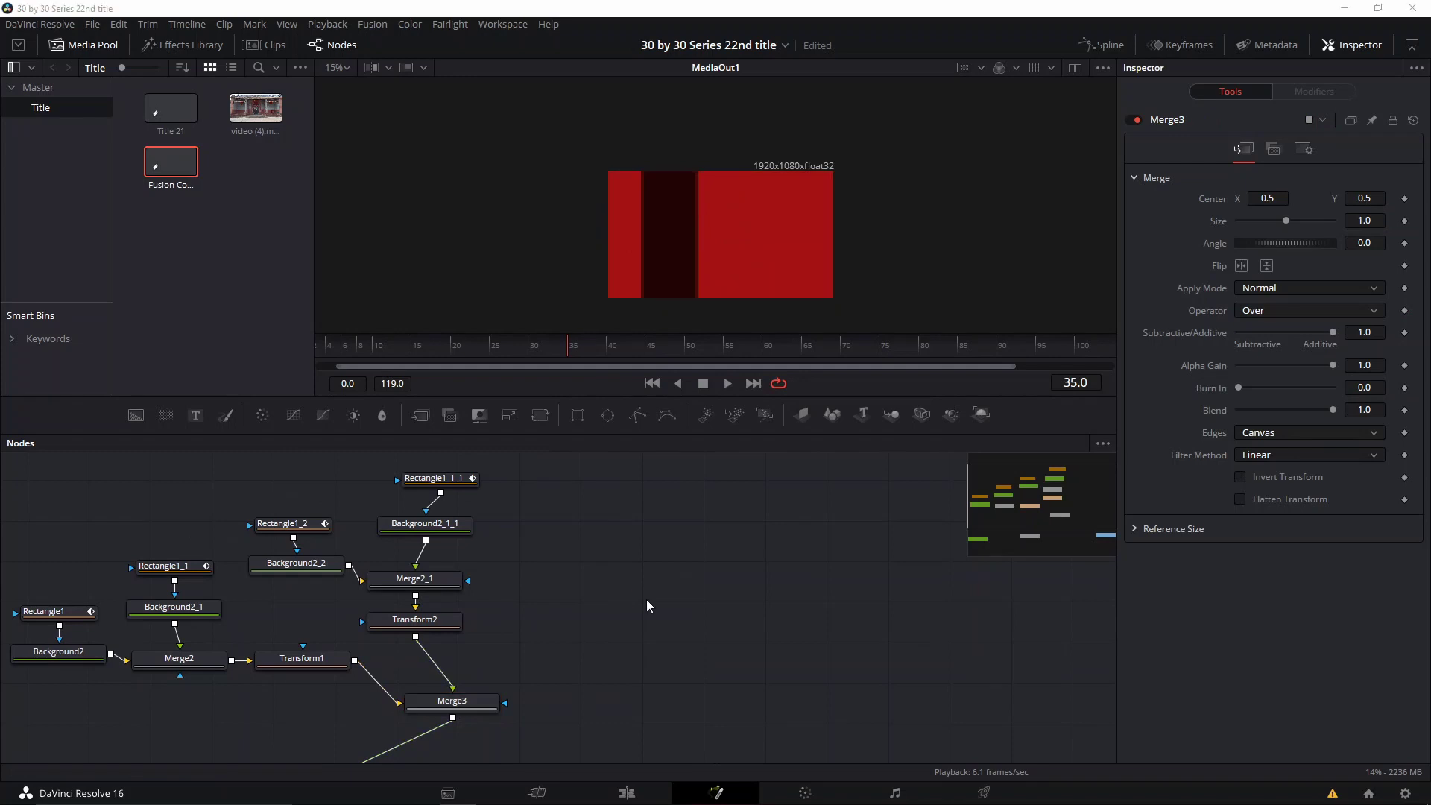
click(195, 415)
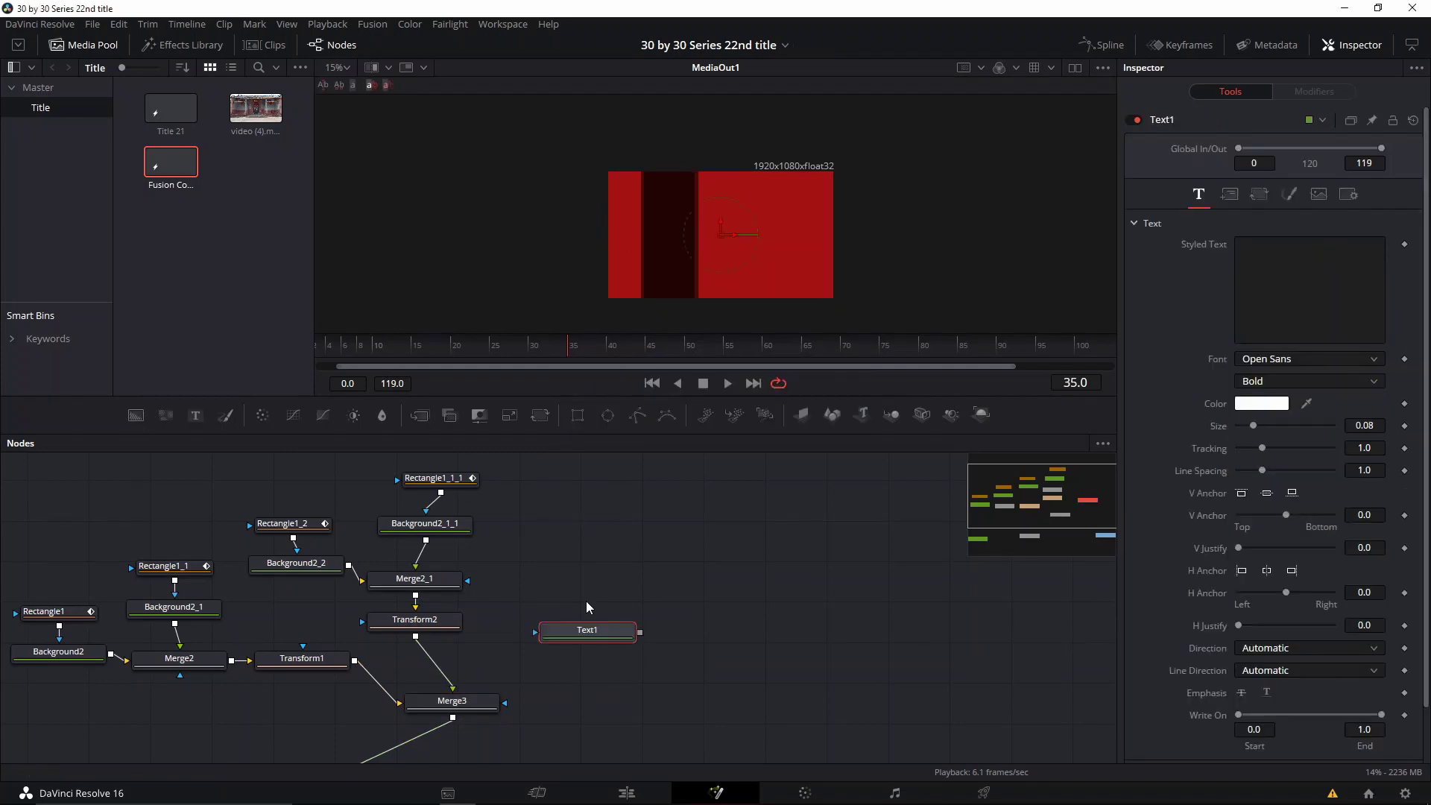
drag(586, 601, 593, 510)
Add a second Text node, merge it with Text1, and arrange both text nodes above their Merge node
click(195, 415)
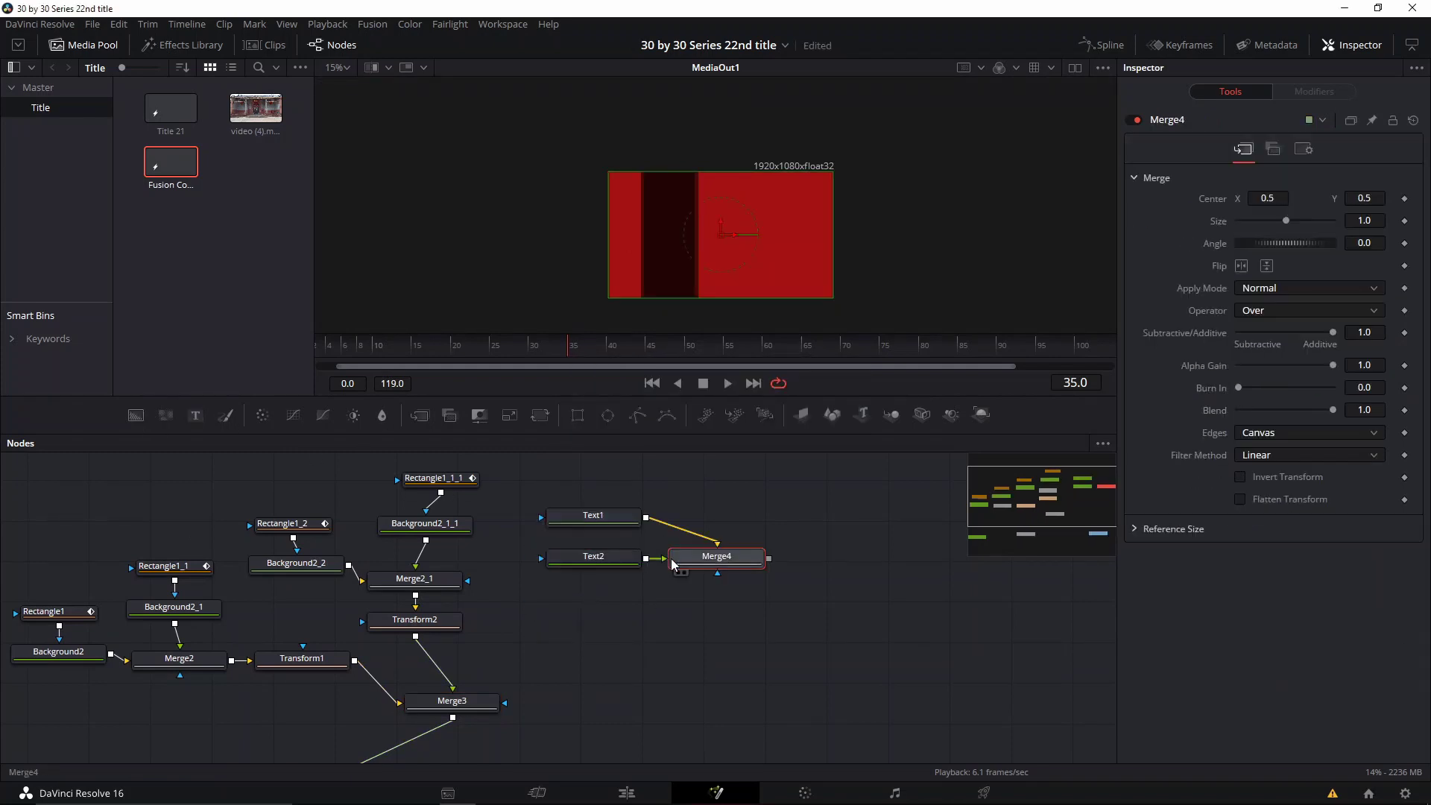
drag(613, 559, 790, 500)
drag(620, 516, 618, 480)
drag(786, 508, 749, 497)
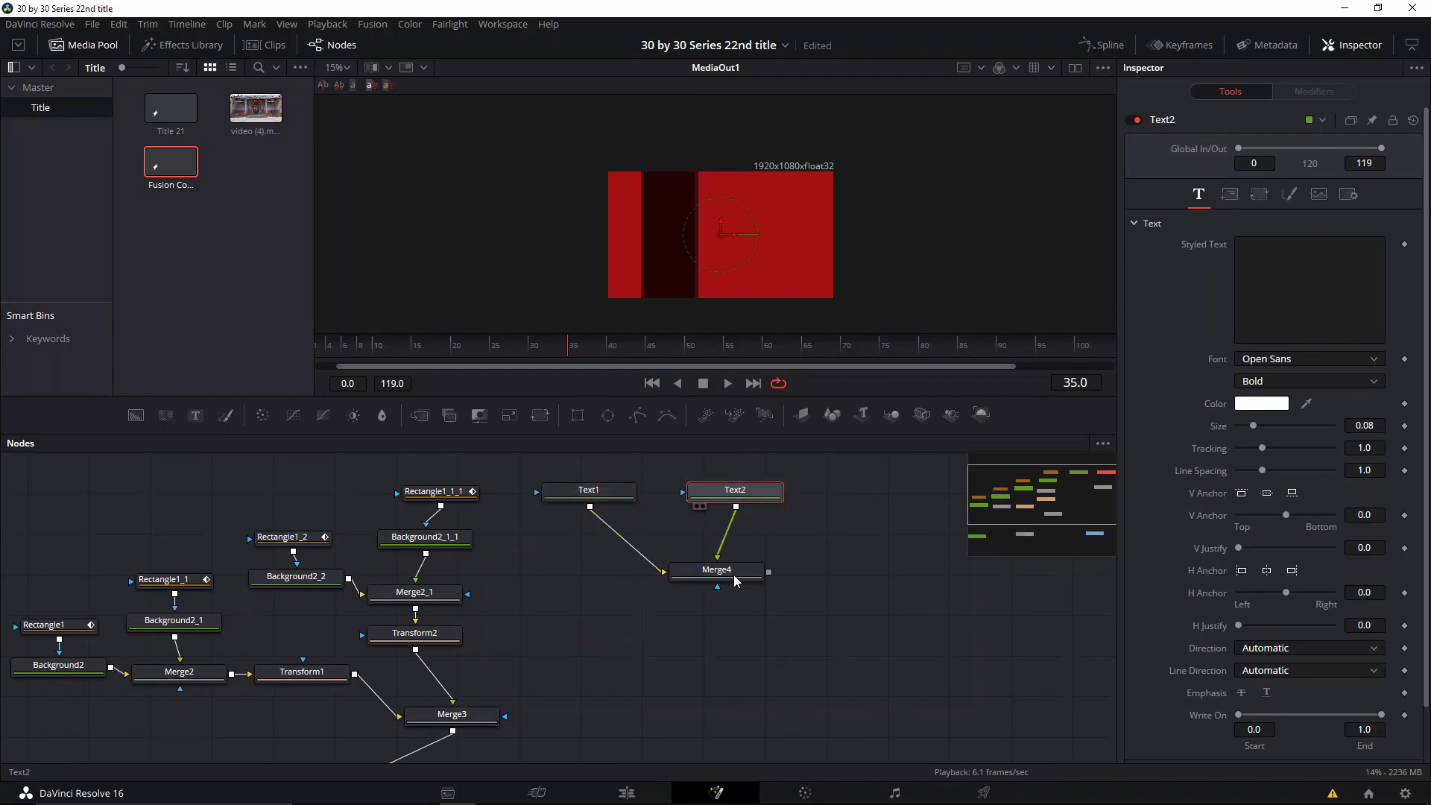
drag(735, 577, 690, 577)
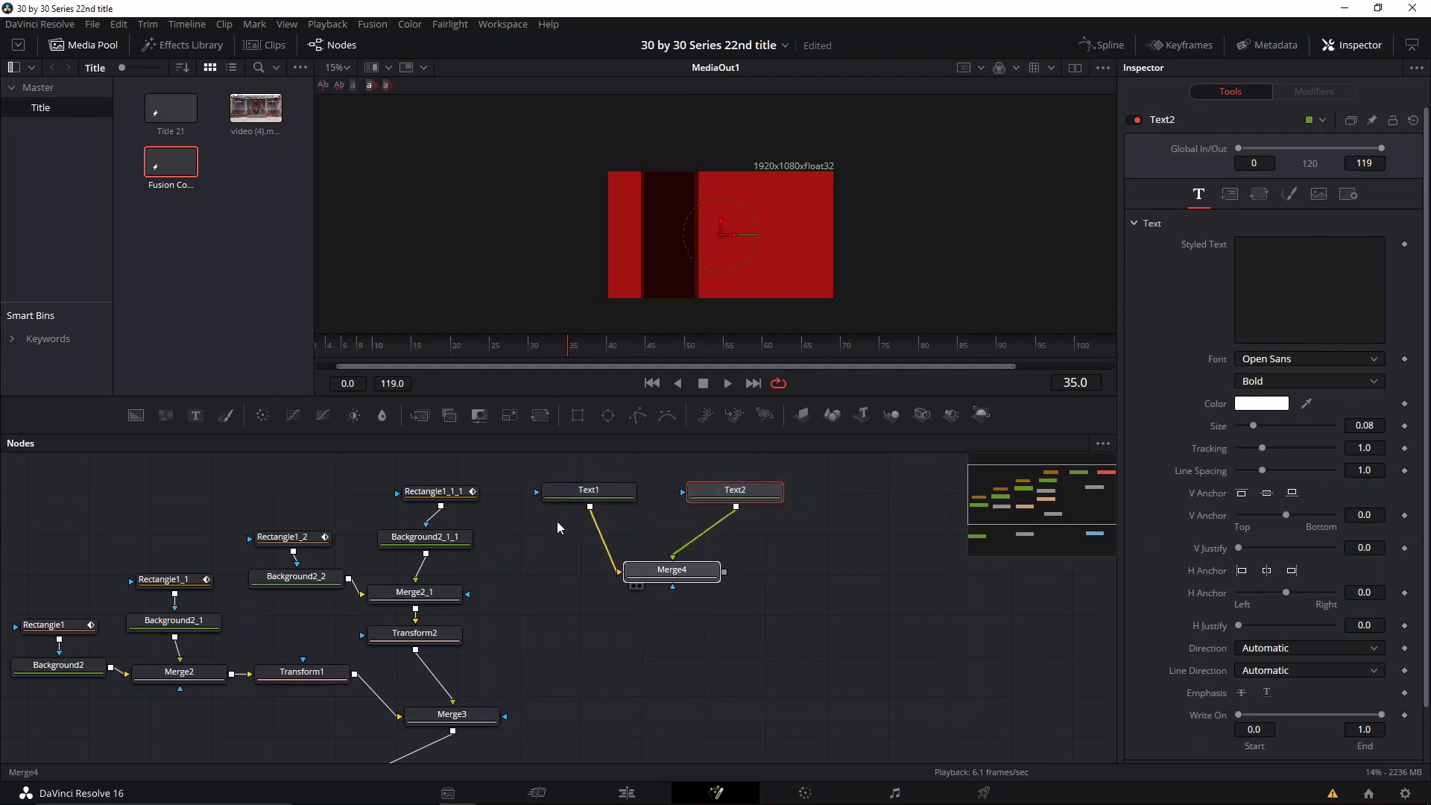
Add a third Text node merged onto Merge4's output and place the new Merge below Merge4
click(204, 419)
drag(858, 610, 913, 542)
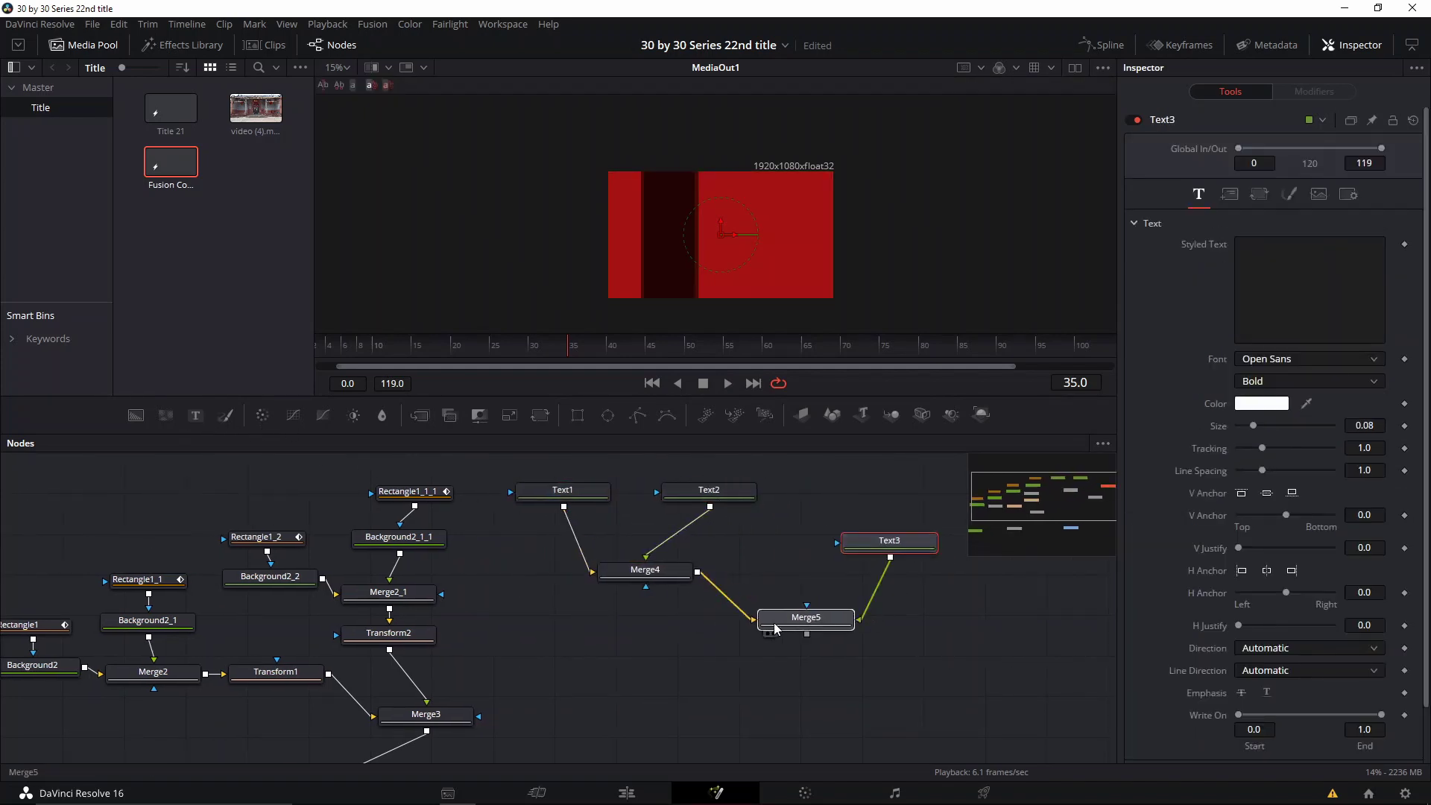
drag(775, 628, 652, 651)
Add a fourth Text node merged onto Merge5's output and arrange Text3, Text4 and the new Merge
click(195, 416)
drag(902, 642, 1043, 582)
drag(1000, 659, 811, 630)
drag(891, 555, 829, 524)
drag(1039, 601, 934, 603)
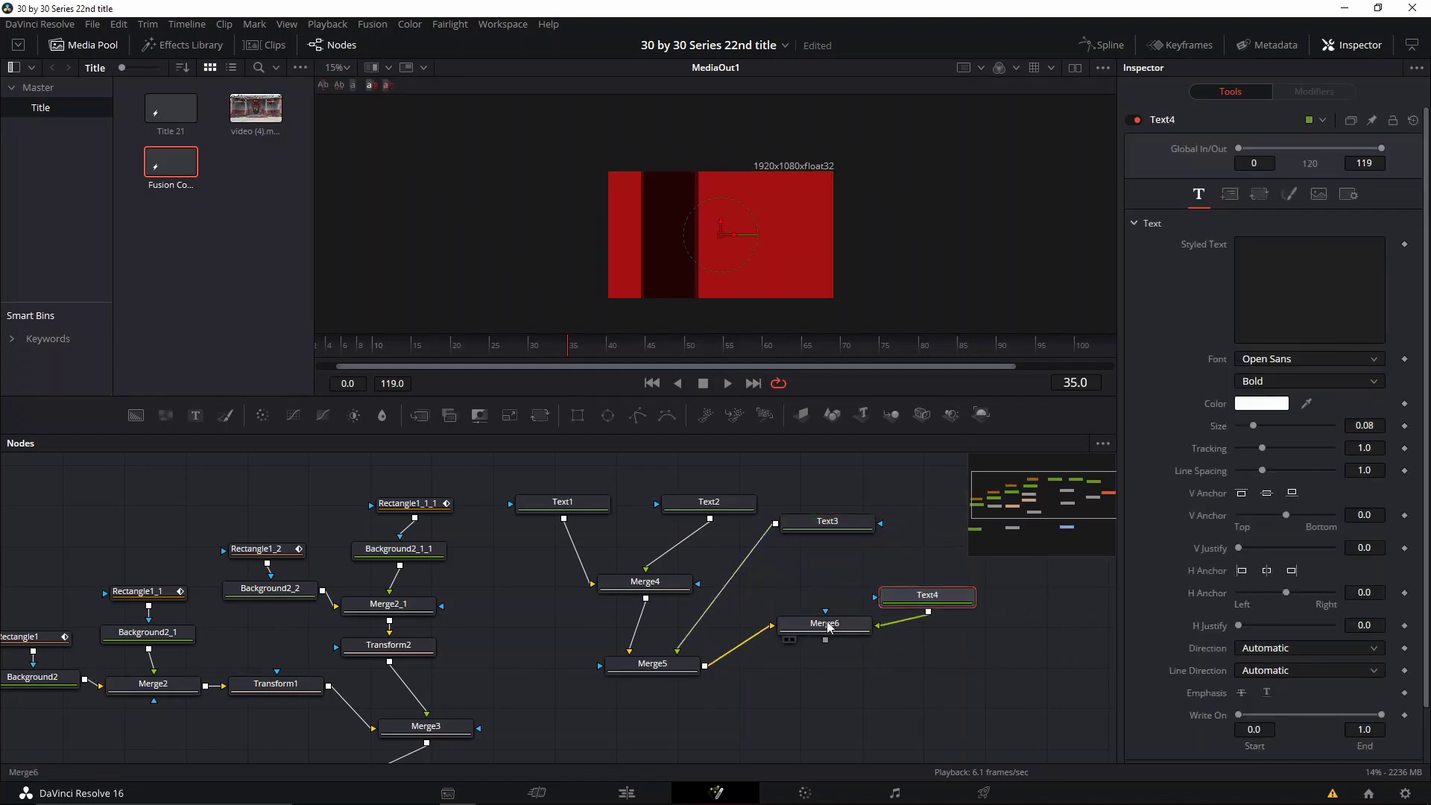
drag(830, 630, 807, 612)
drag(912, 606, 885, 587)
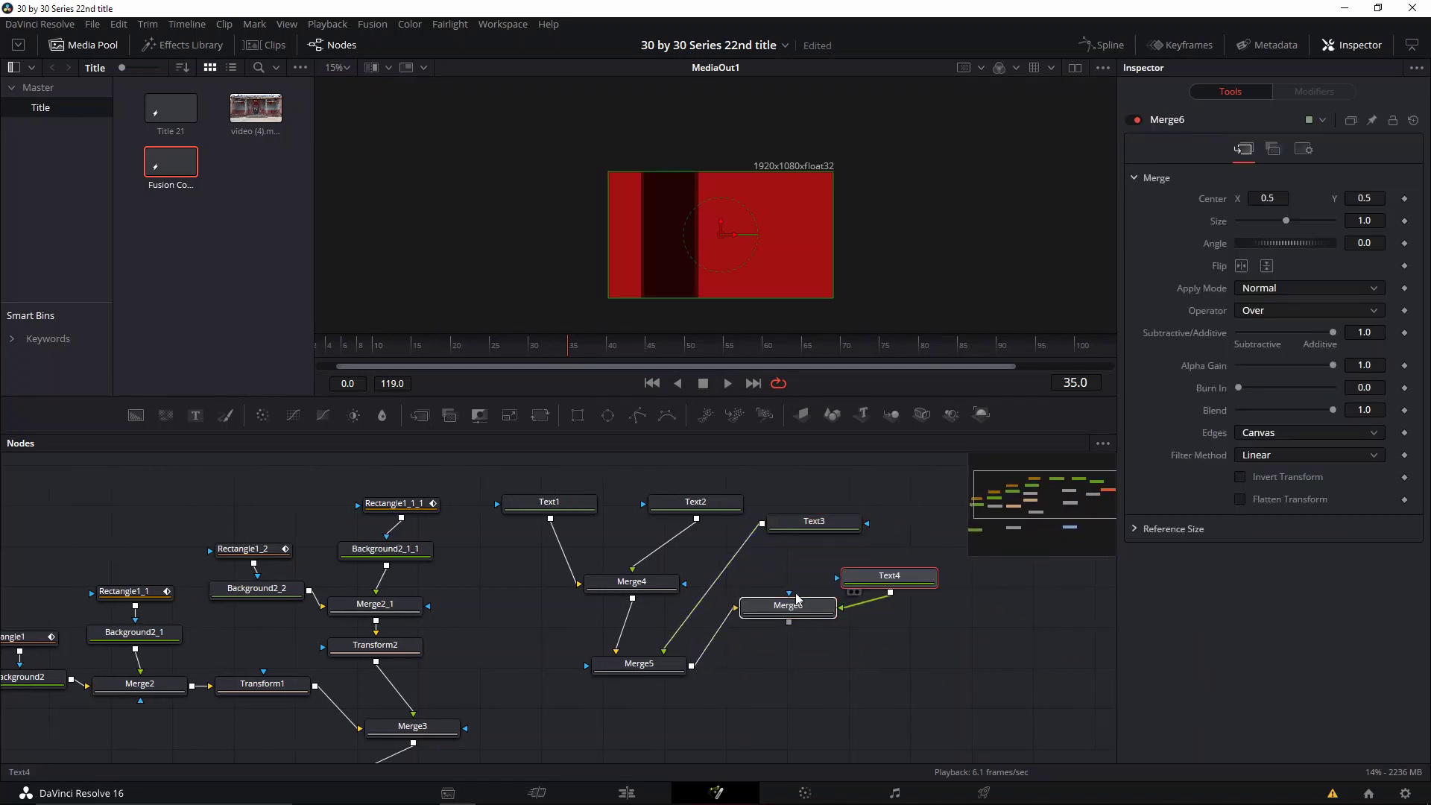
Tidy the text branch by moving Merge5 below Text3, Merge6 beneath it, and Text4 beside Merge6
drag(788, 606, 738, 687)
drag(639, 663, 746, 608)
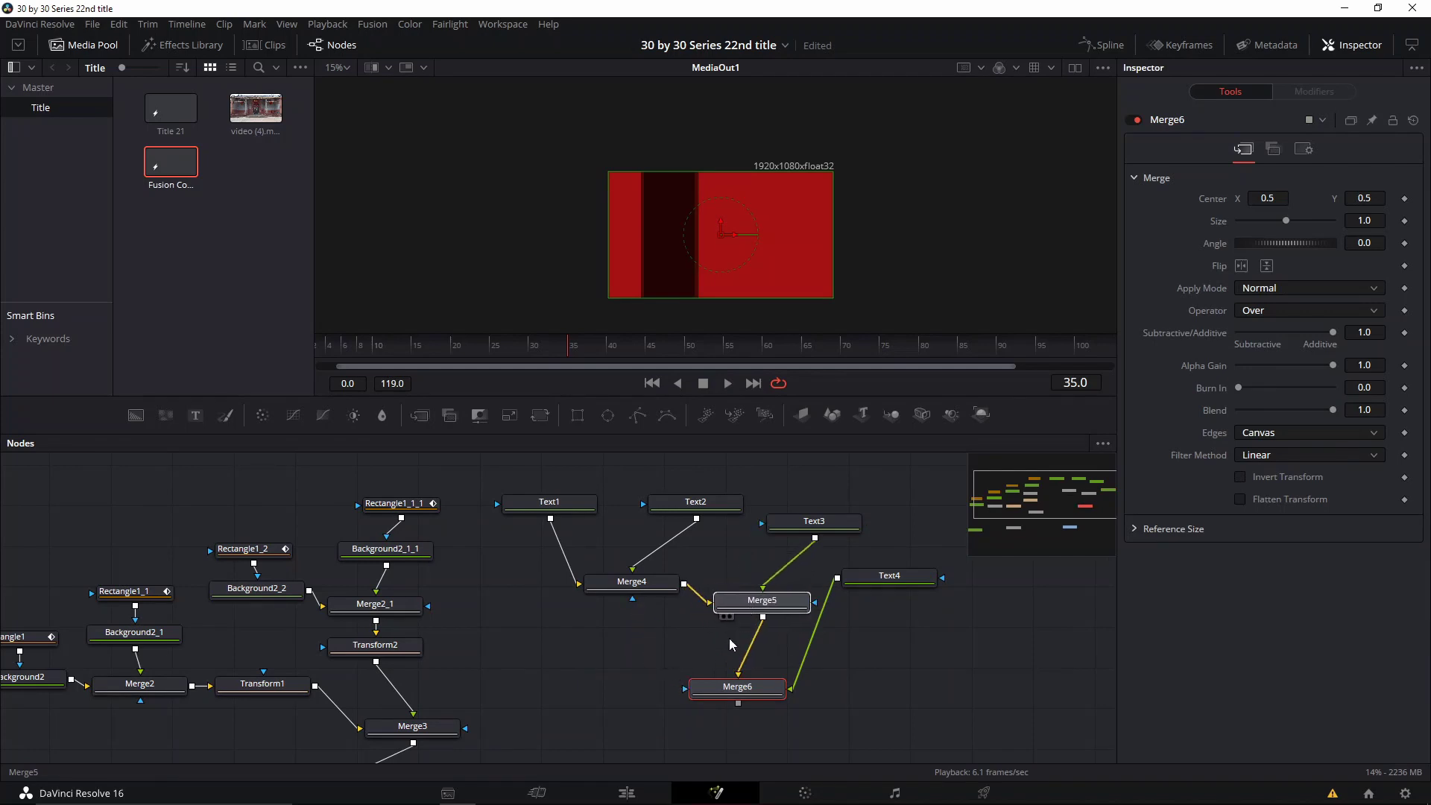
drag(738, 686, 670, 677)
drag(883, 586, 832, 658)
drag(580, 637, 650, 575)
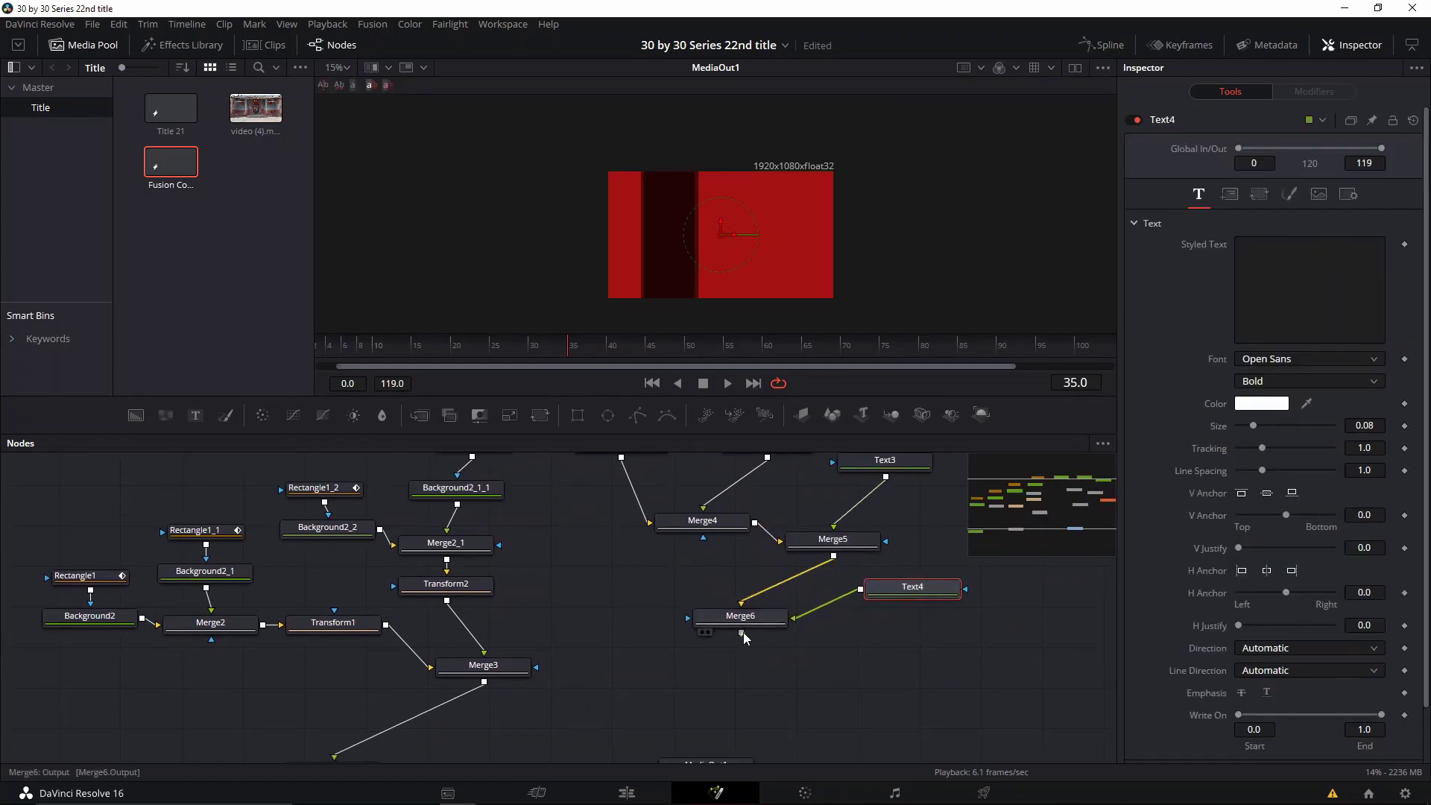
Merge the text branch from Merge6 over Merge3's output and arrange the new Merge below Merge3
drag(743, 633, 485, 686)
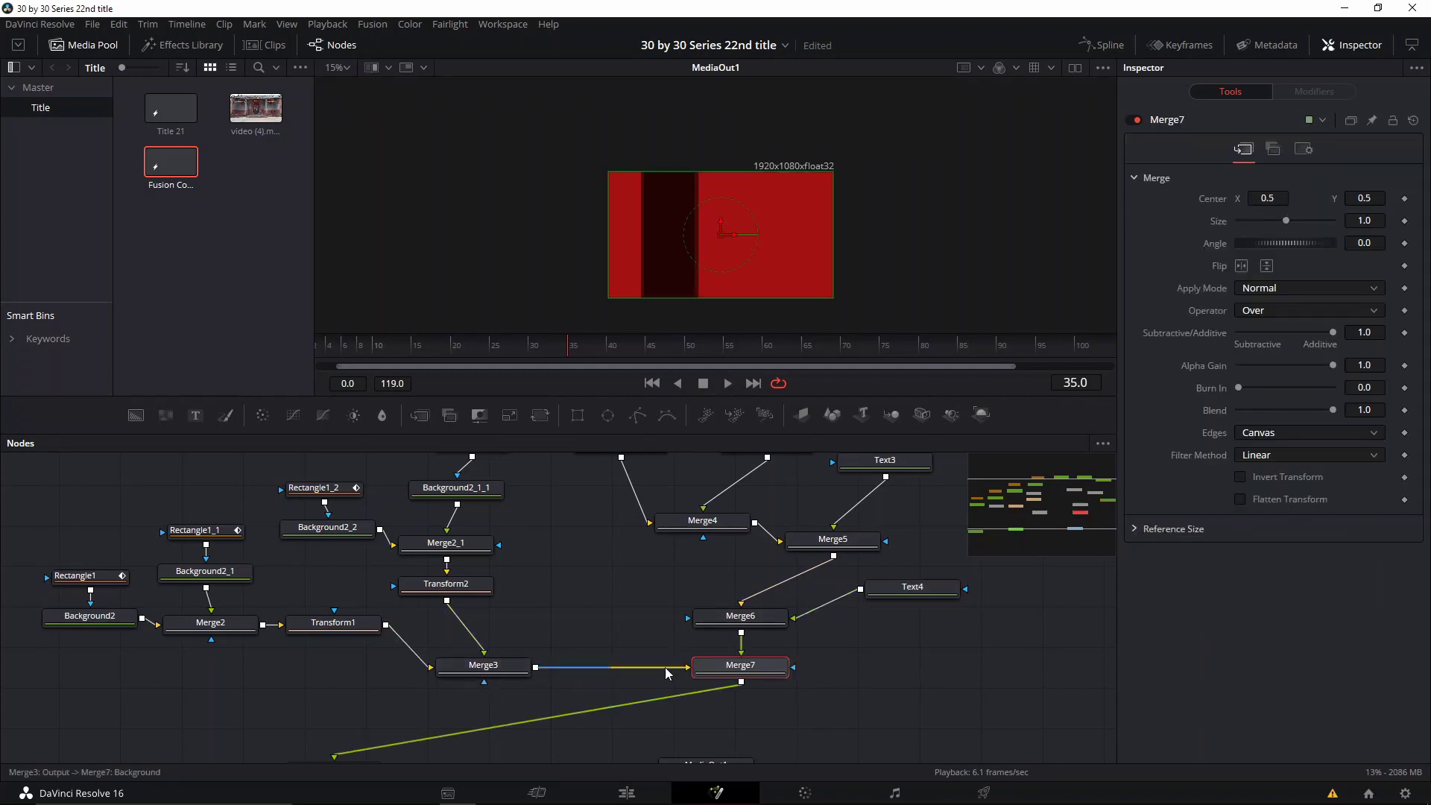
drag(757, 664, 554, 707)
drag(724, 748, 688, 662)
drag(709, 613, 636, 735)
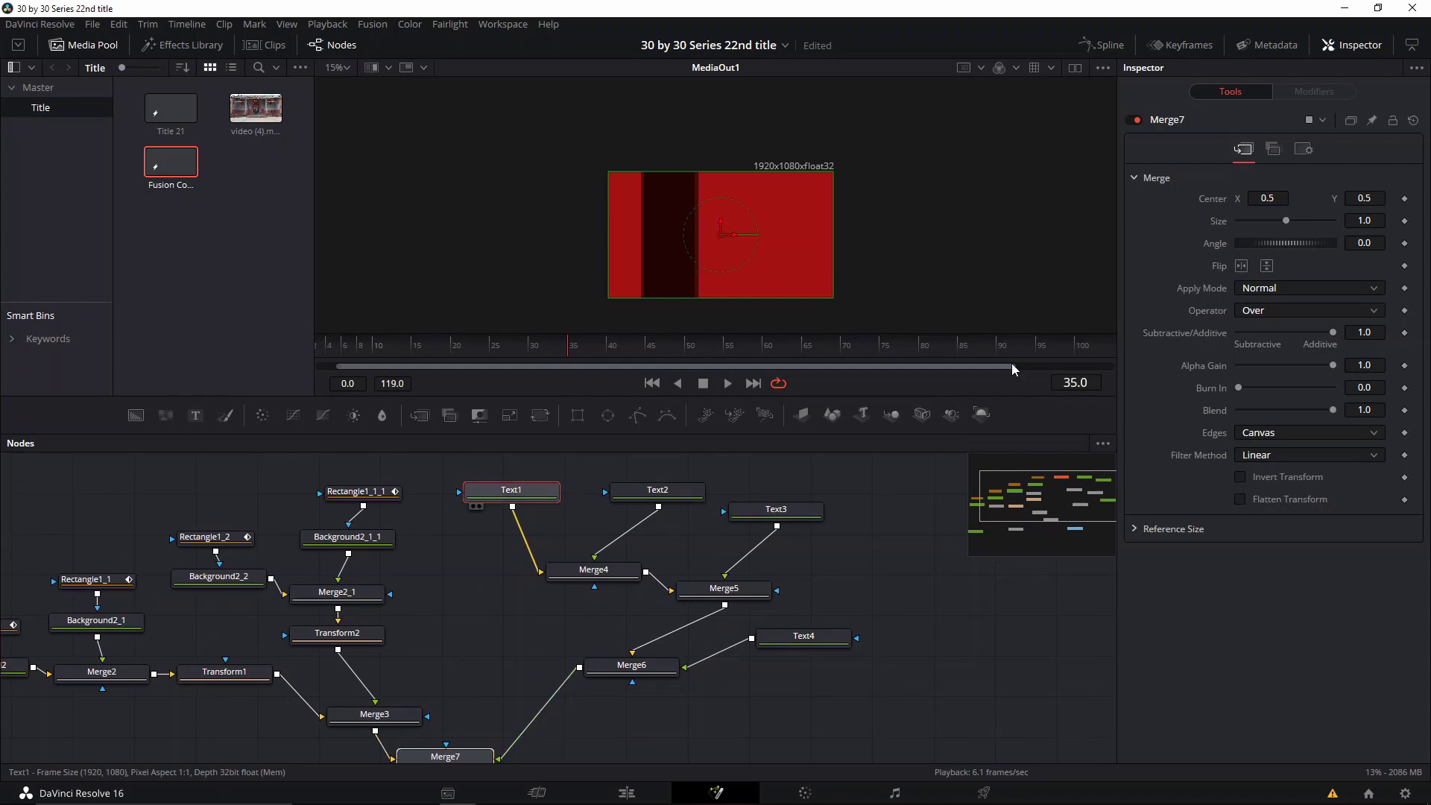
Enter "MAIN TITLE" as the styled text of Text1
click(534, 494)
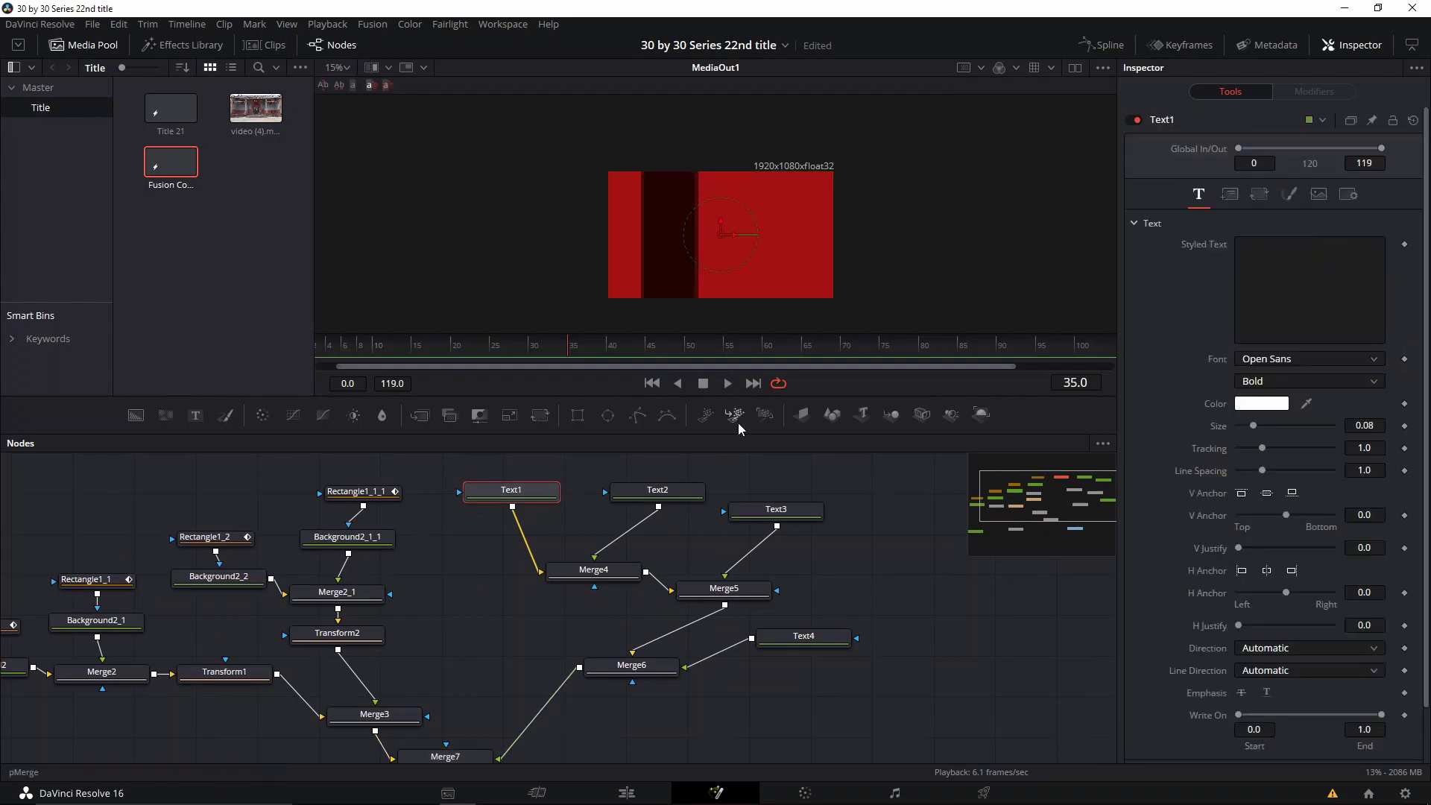
click(1262, 314)
text(S)
key(BackSpace)
text(MAIN)
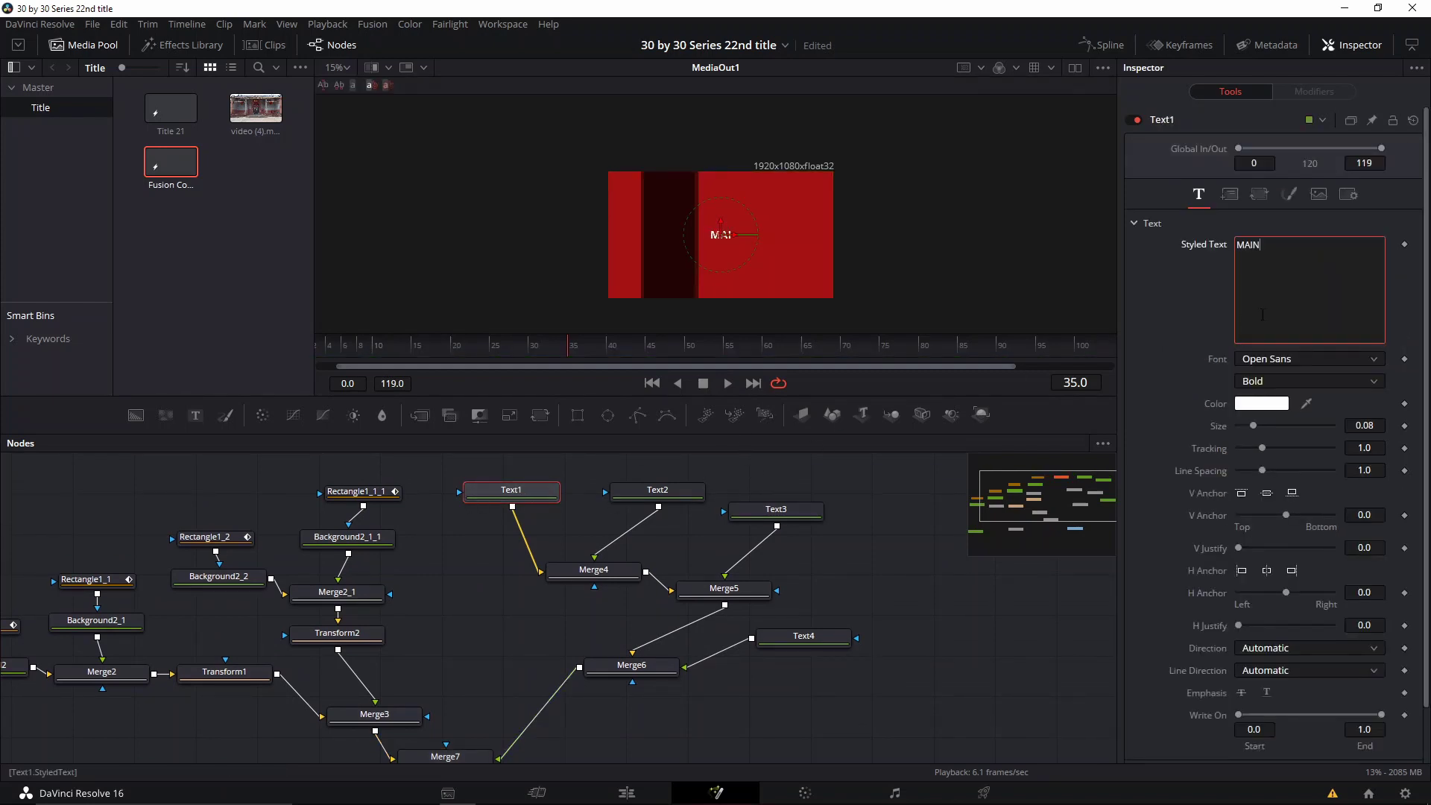
text( TILTE)
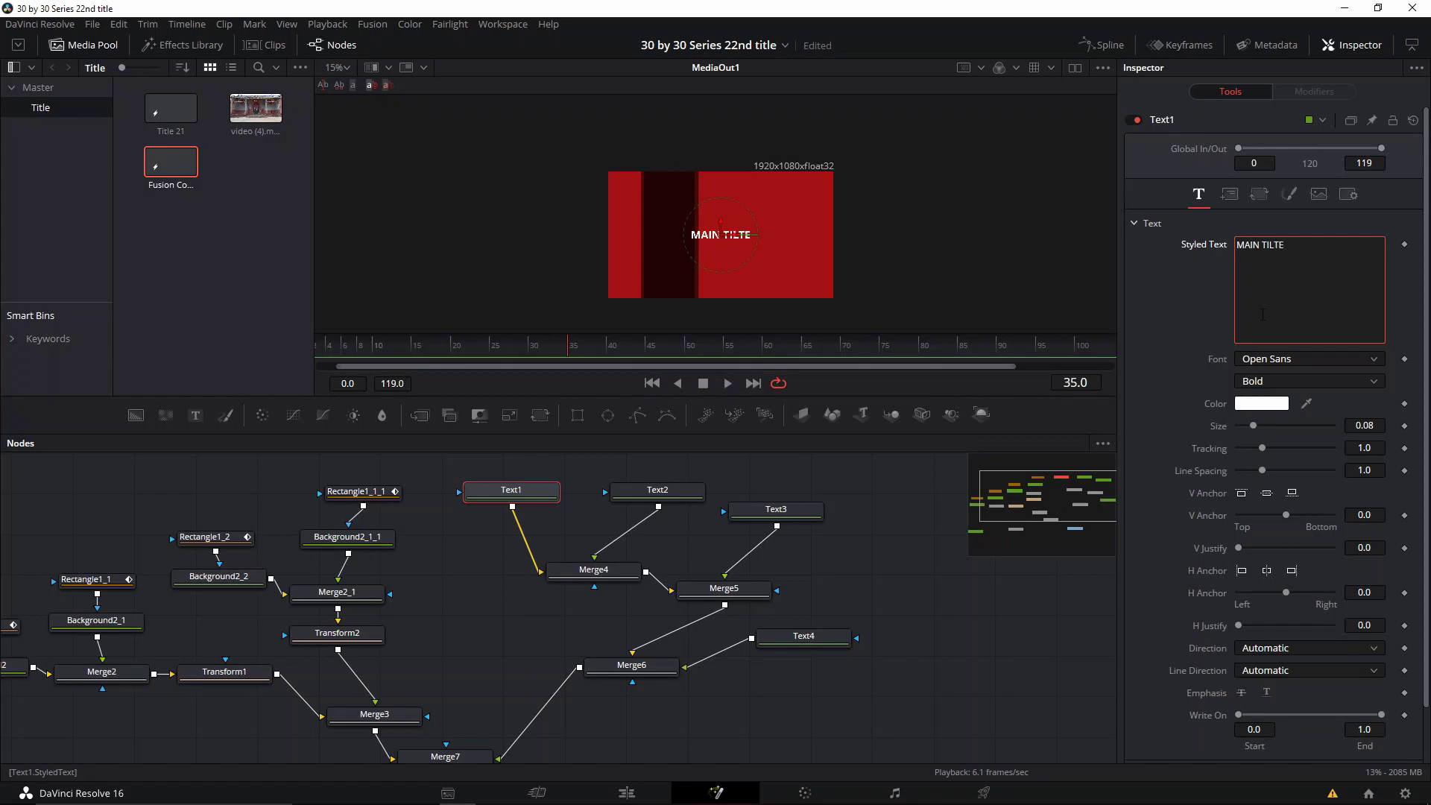
key(BackSpace)
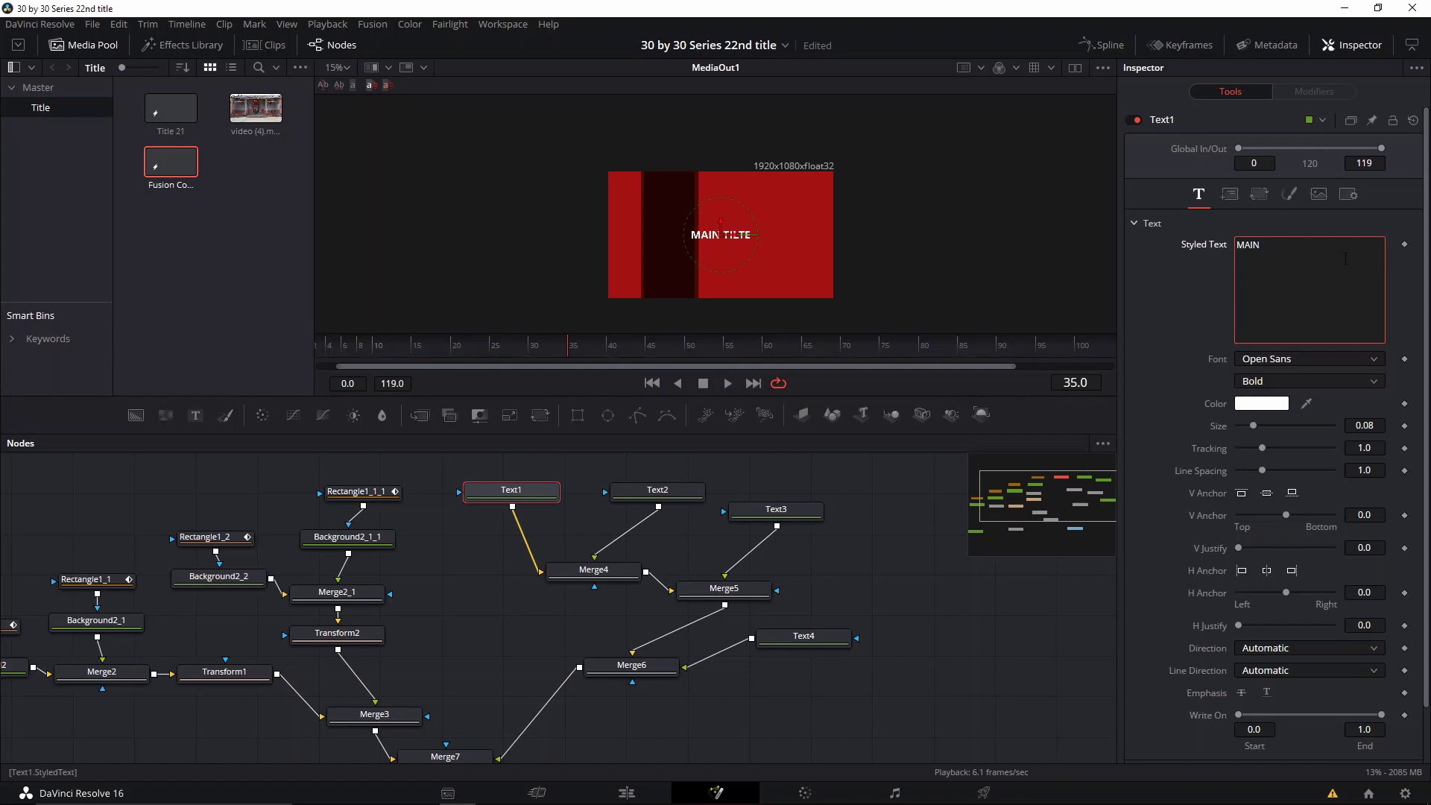
text(TITLE)
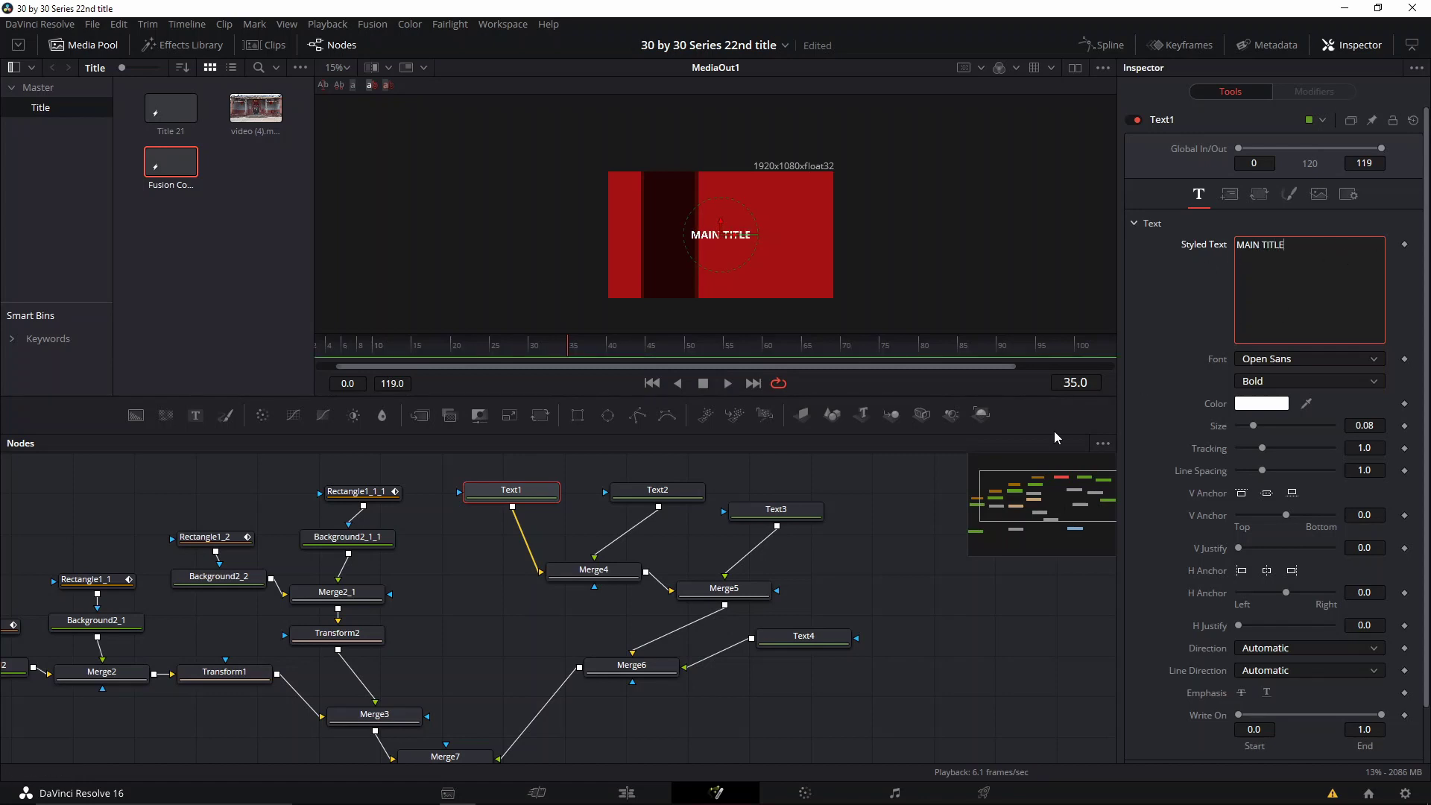
Enter "SECONDARY" as the styled text of Text2
click(661, 492)
click(657, 489)
click(1273, 263)
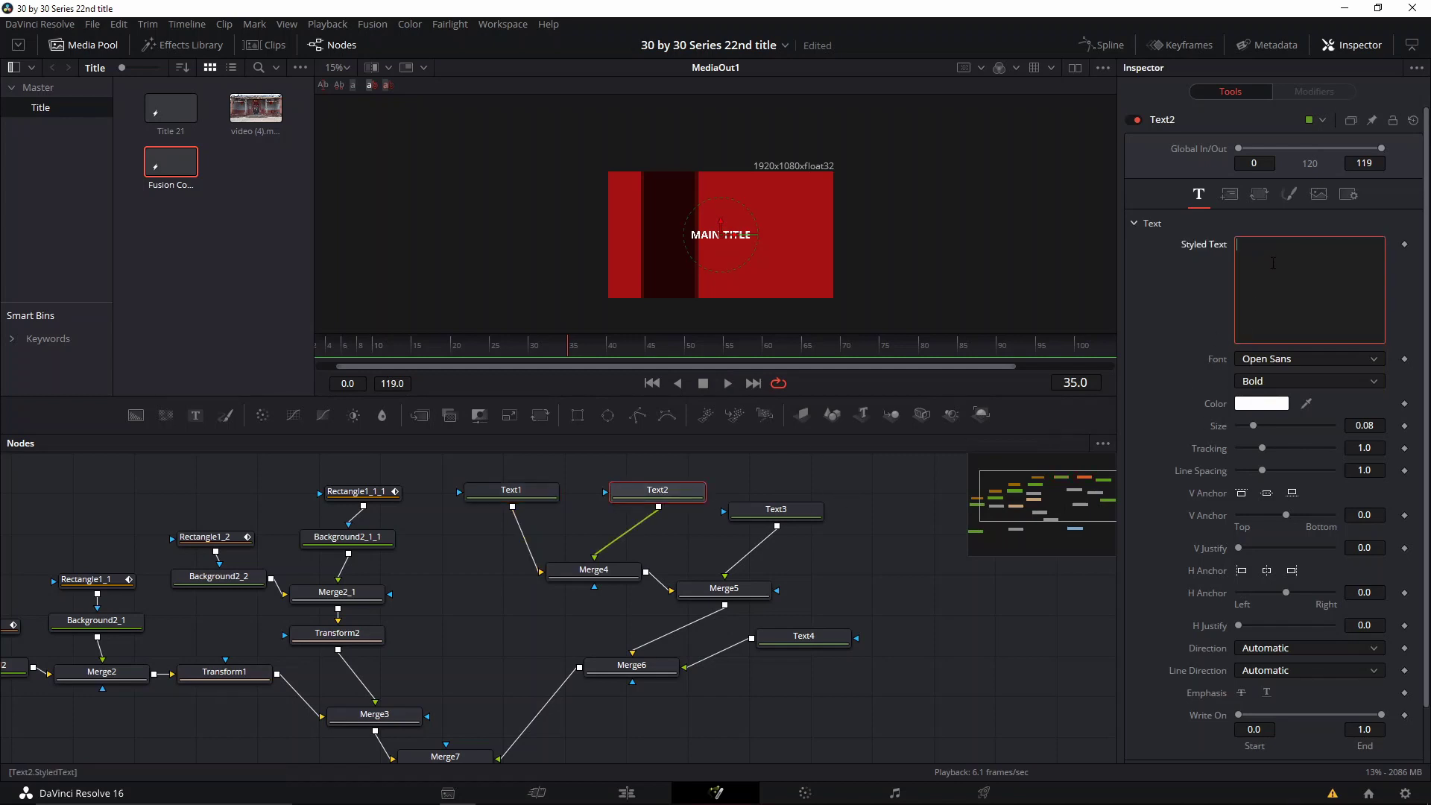
text(SECONDARY)
Enter "SOME INTERESTING WORDS" on three lines in Text3 and set its horizontal anchor to left
click(790, 513)
click(1316, 264)
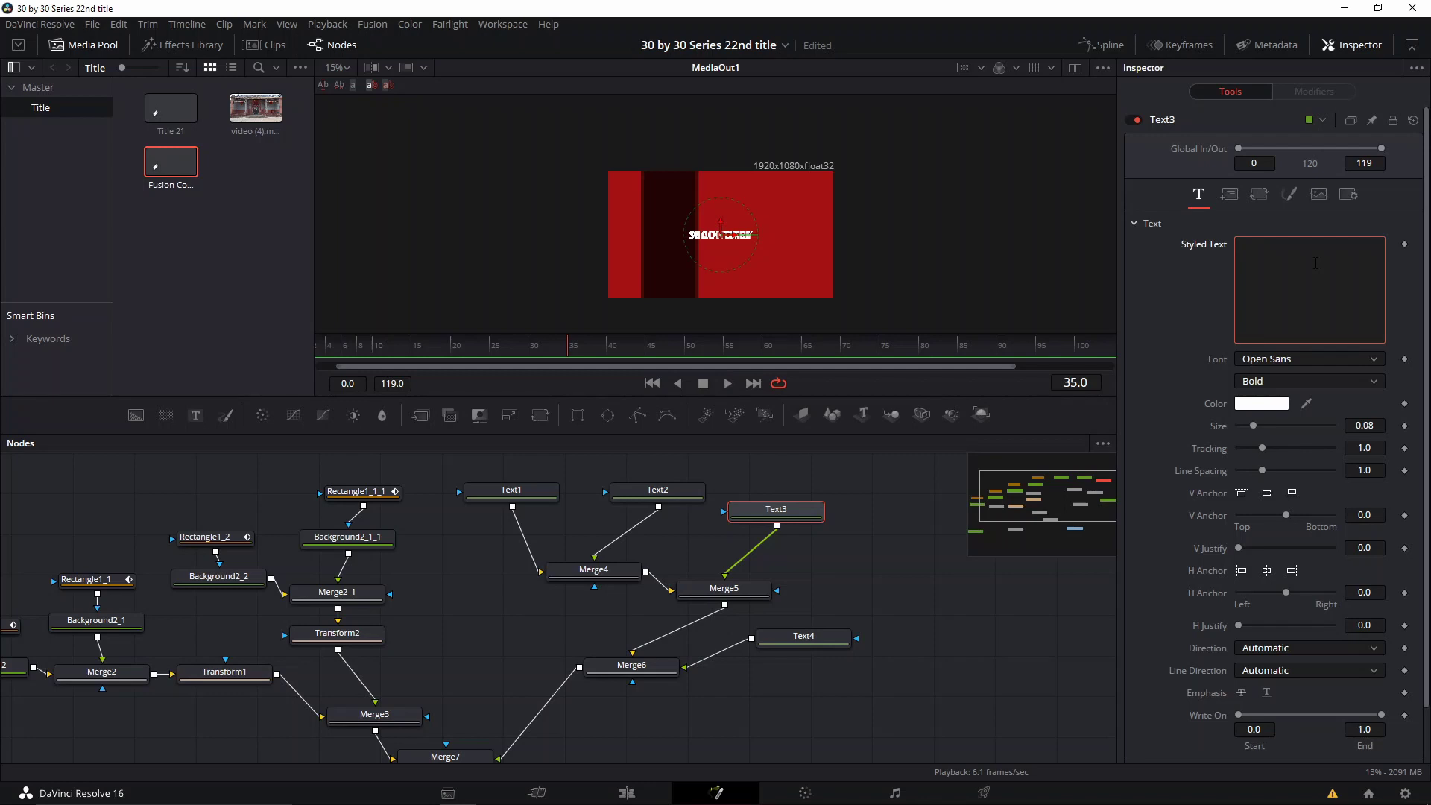
text(INF)
key(BackSpace)
key(BackSpace)
text(SOME)
key(Return)
text(INTERESTING)
key(Return)
text(WORDS)
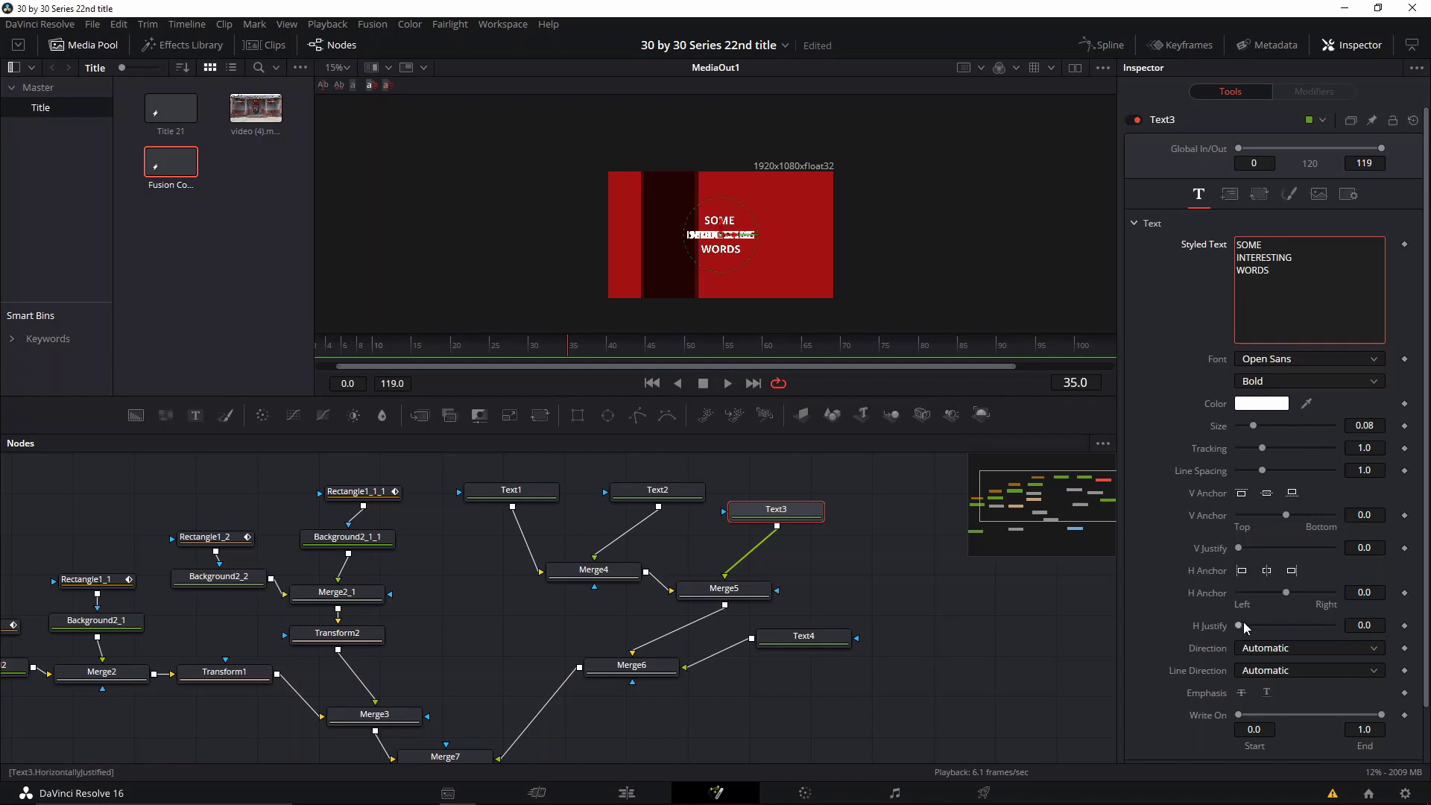
click(1242, 572)
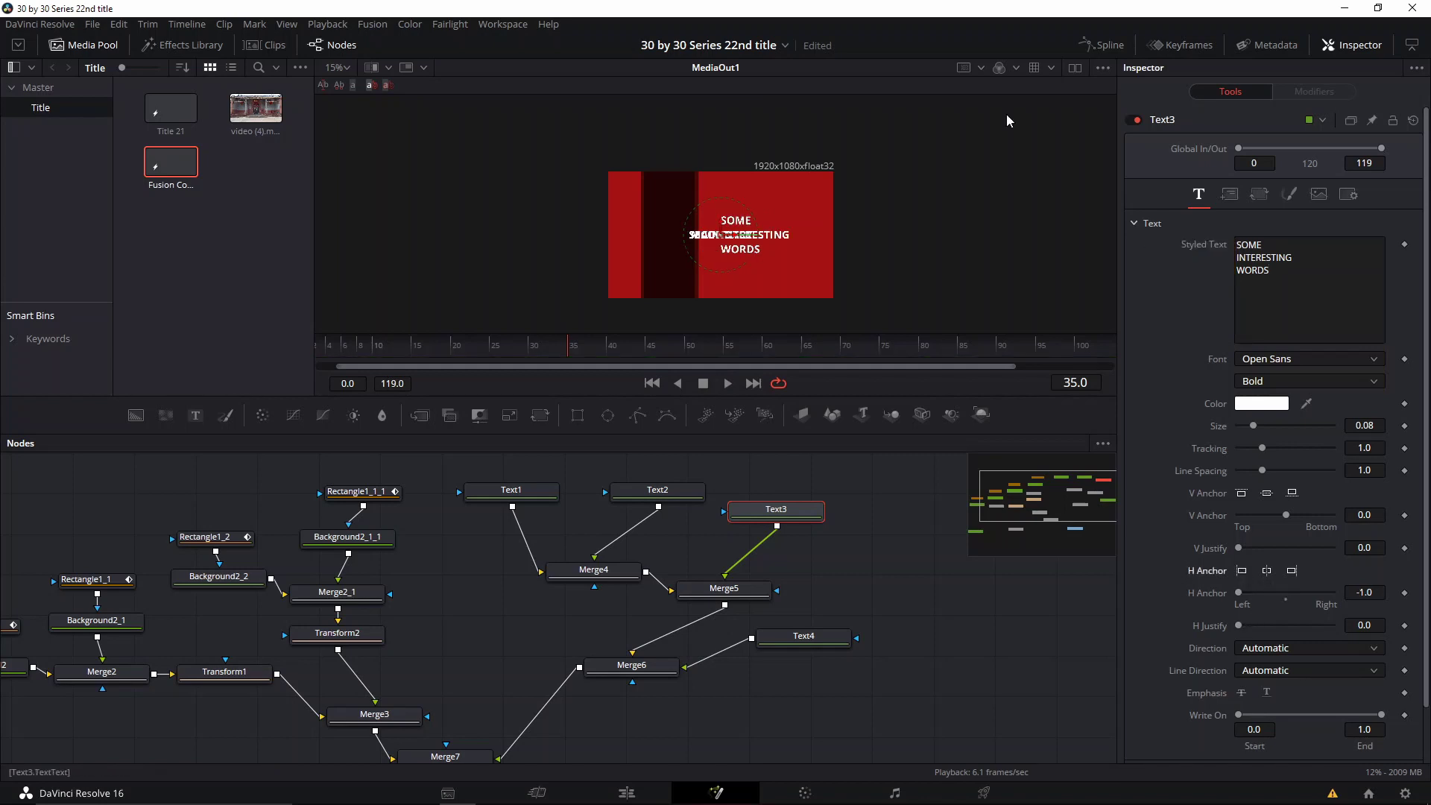
Enter "SOME COUPLE WORDS" on three lines as the styled text of Text4
click(797, 643)
click(1285, 274)
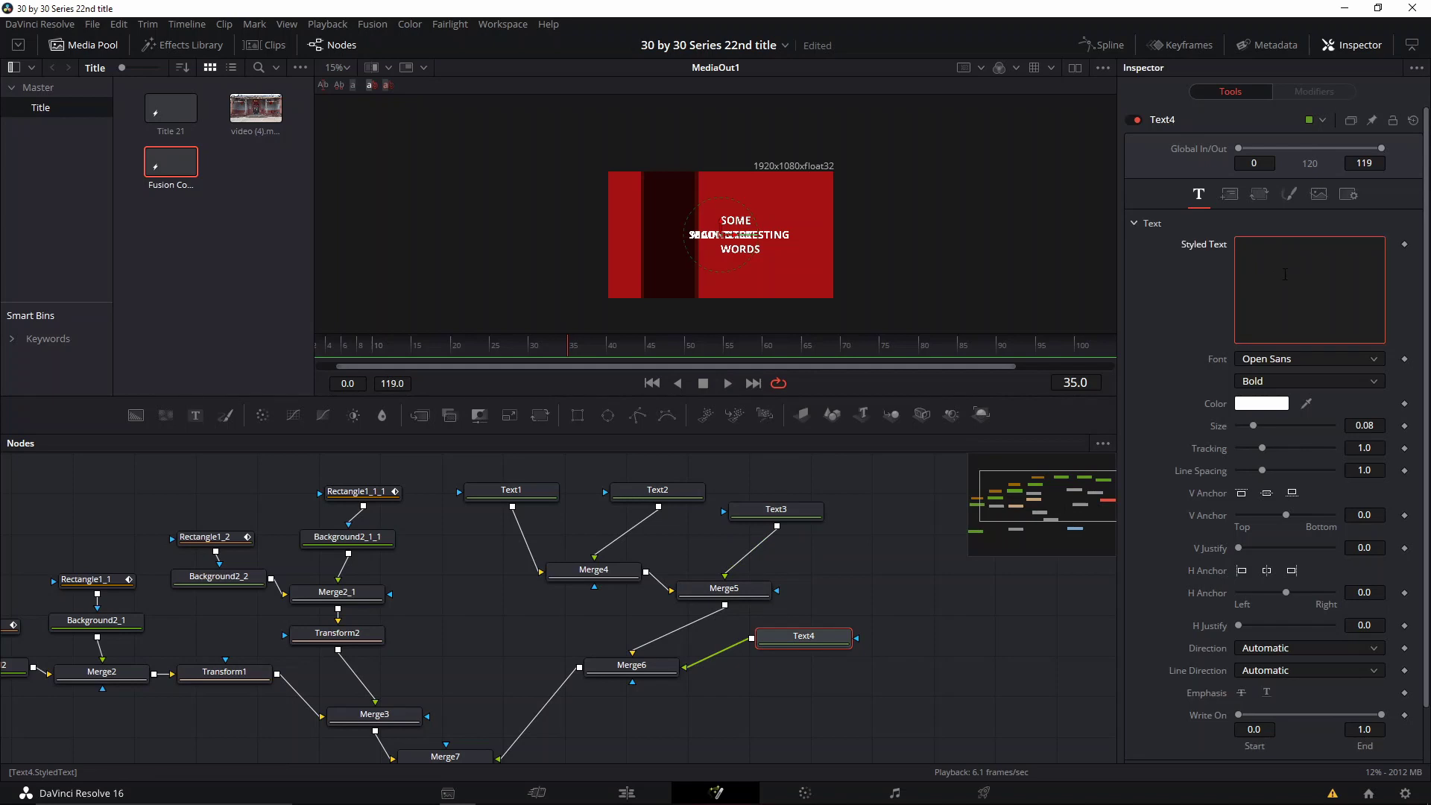
text(ANOTHERCO)
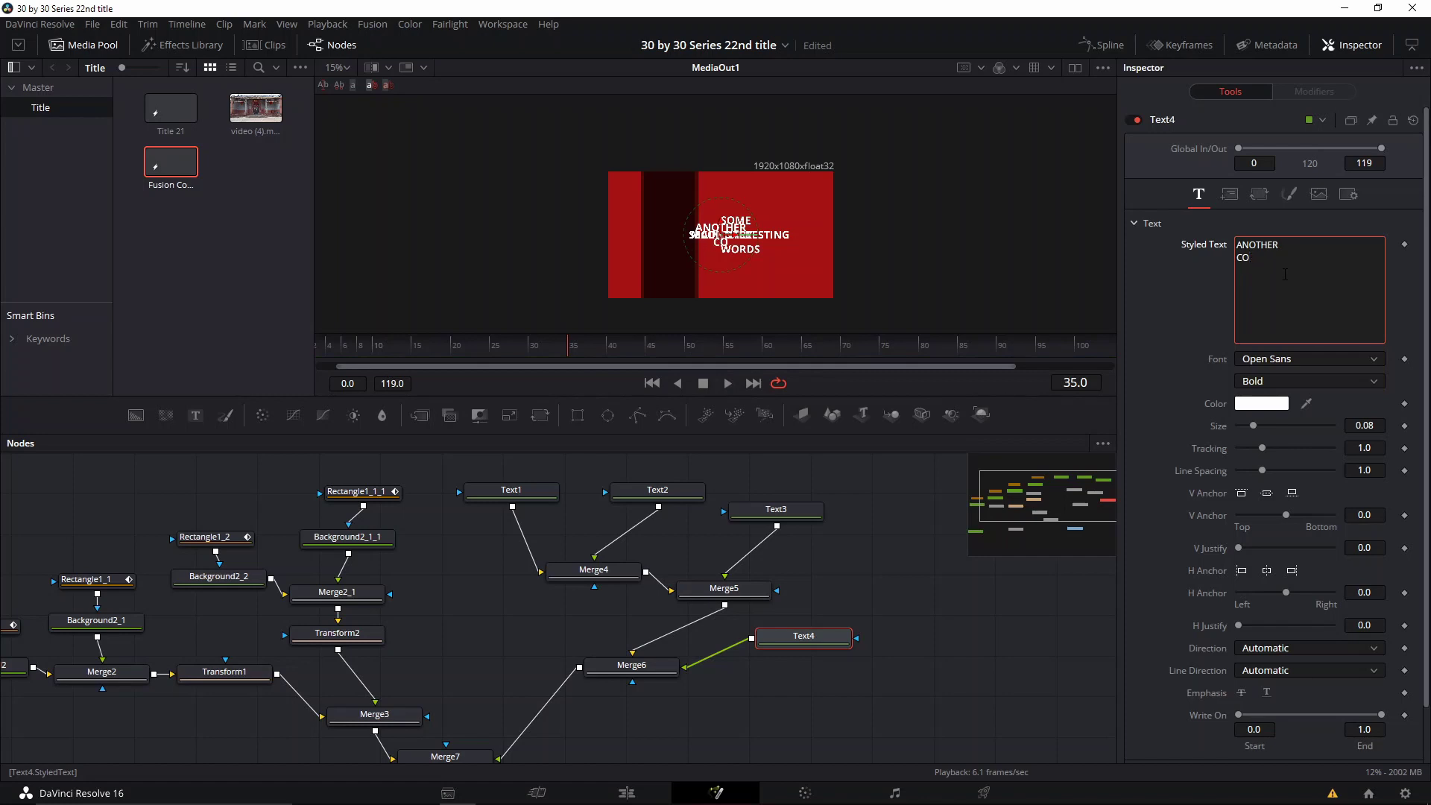
text(PUUL)
text(WORDS)
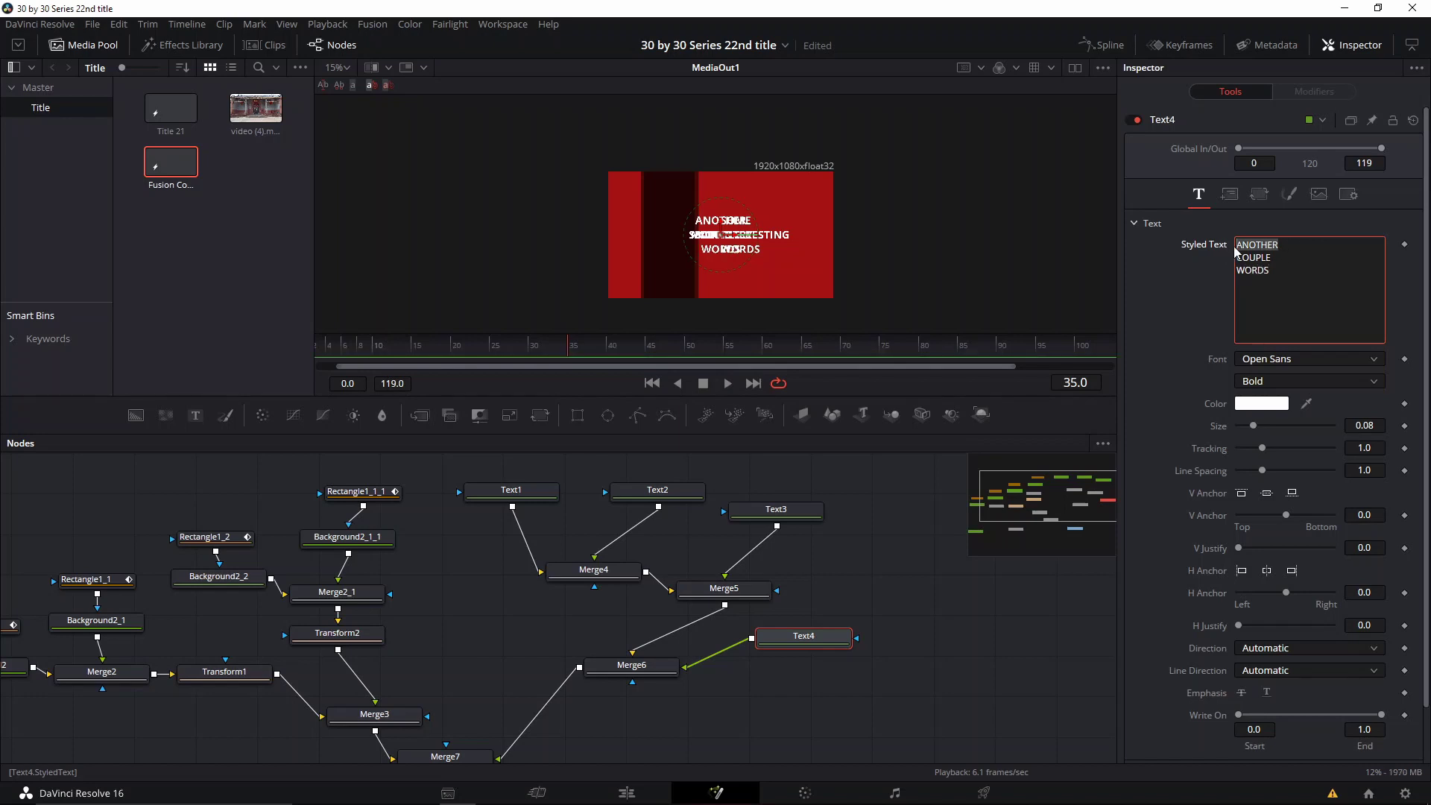
text(SOME)
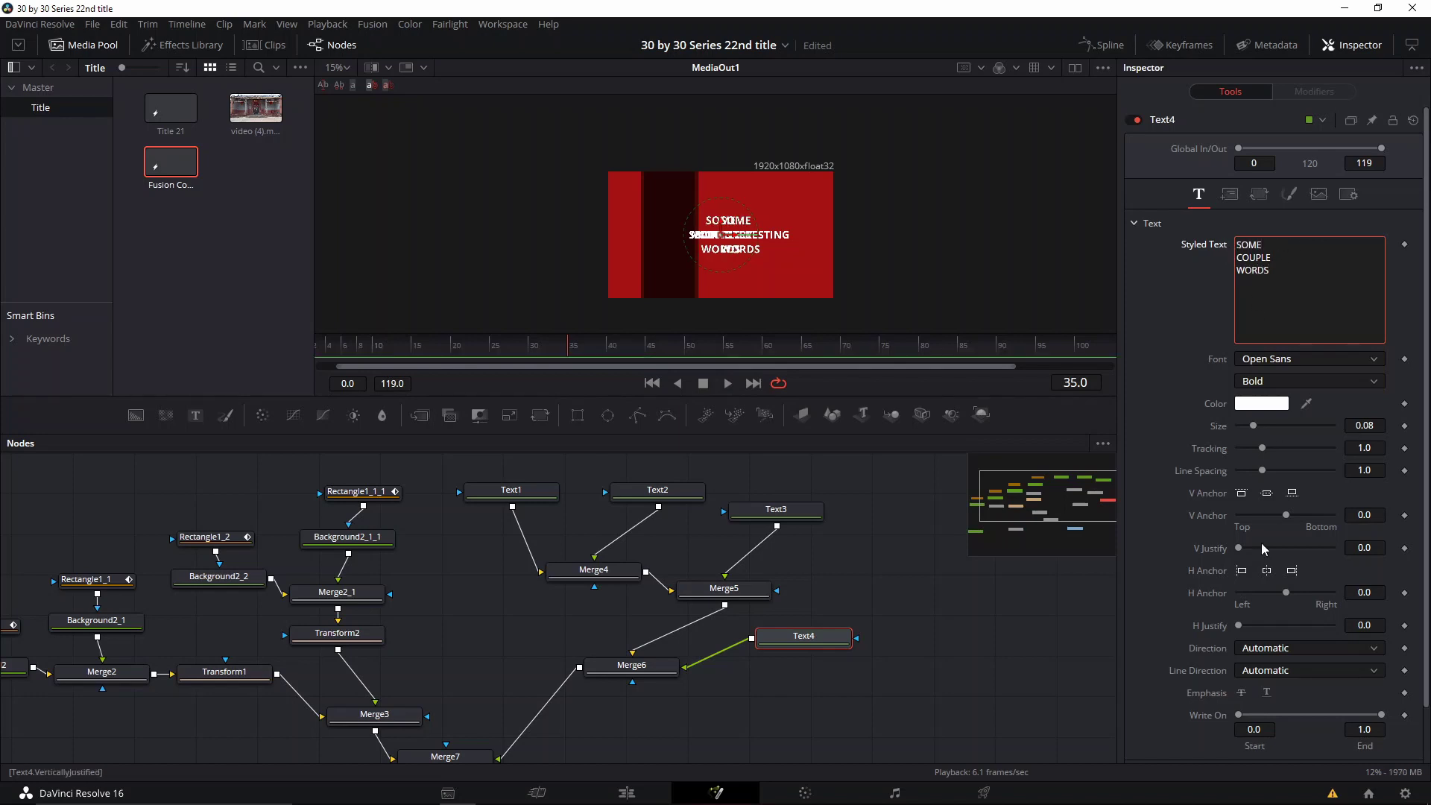
Set Text4's line spacing to 0.85 and style to Light, and move it onto the lower part of the dark strip
click(1263, 474)
drag(1266, 478, 1257, 473)
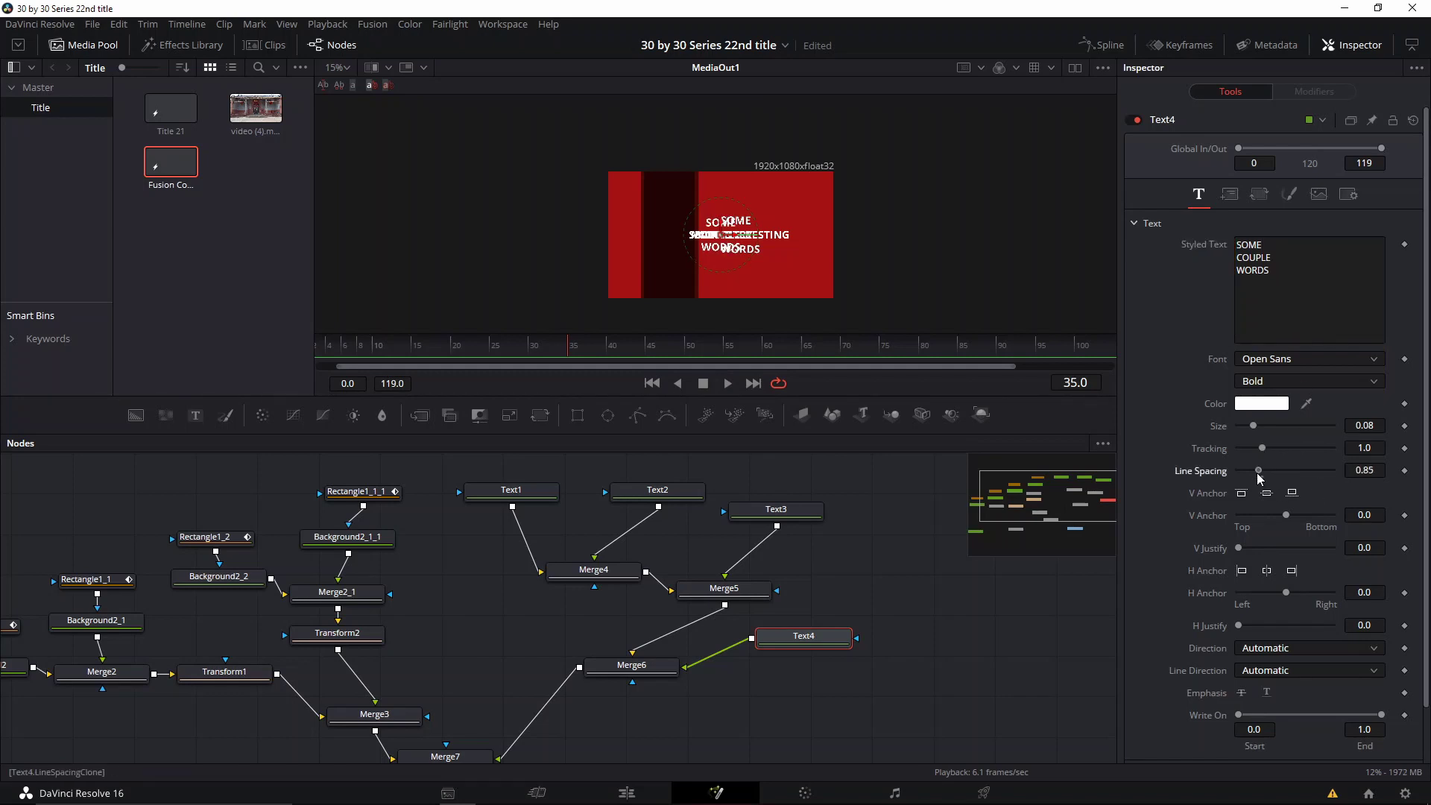
scroll(648, 298, up, 2)
drag(753, 201, 681, 258)
click(1287, 381)
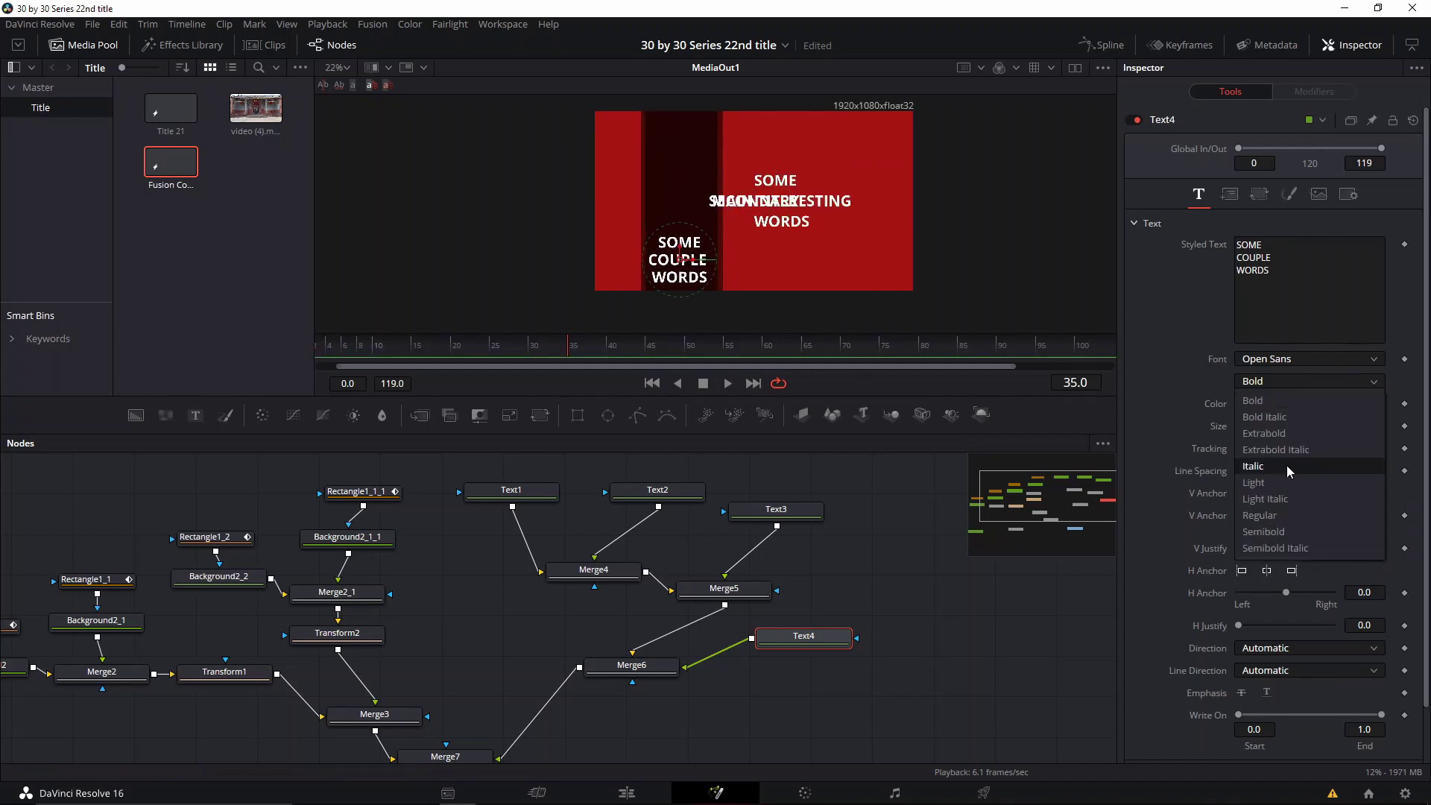
click(1288, 482)
Set Text3's font to NEXT ART Light at size 0.0433 and place it just right of the dark strip
scroll(711, 258, up, 4)
click(776, 509)
click(1281, 360)
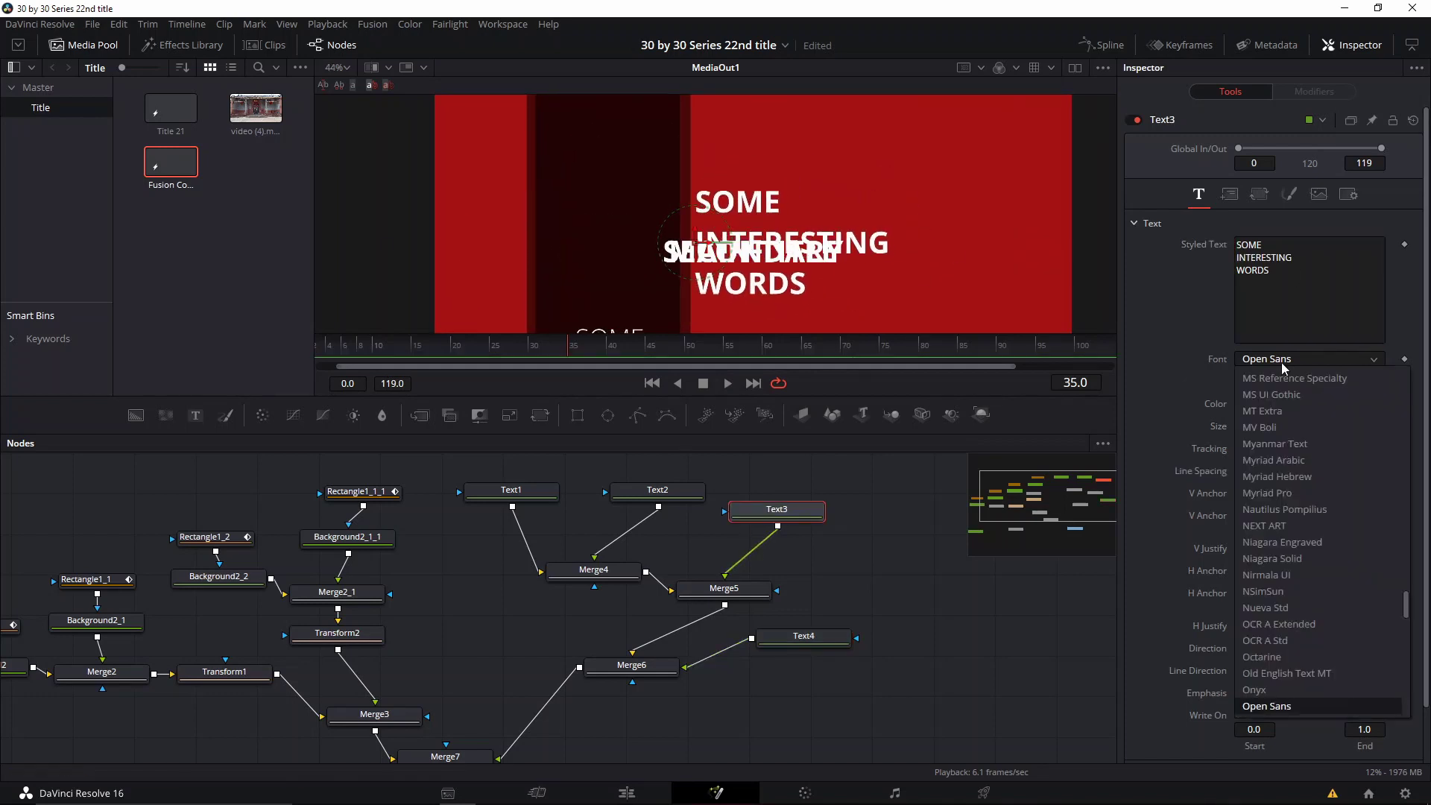
click(1271, 405)
Change Text2's font to Lato and line up SECONDARY's start with the dark strip's left edge
click(657, 490)
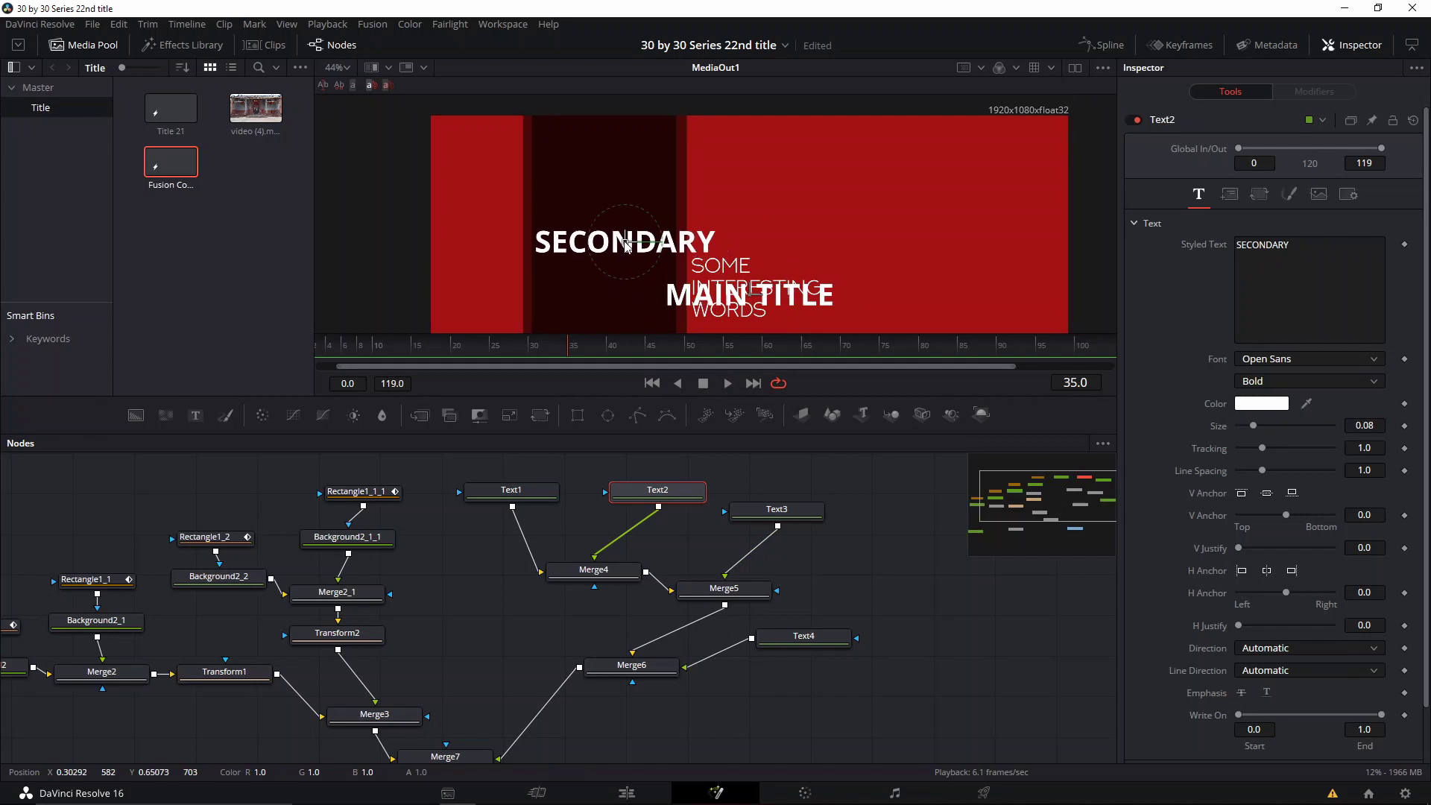
click(1268, 360)
scroll(1290, 476, up, 5)
click(1290, 476)
click(1268, 360)
scroll(1297, 459, up, 4)
scroll(1290, 459, up, 2)
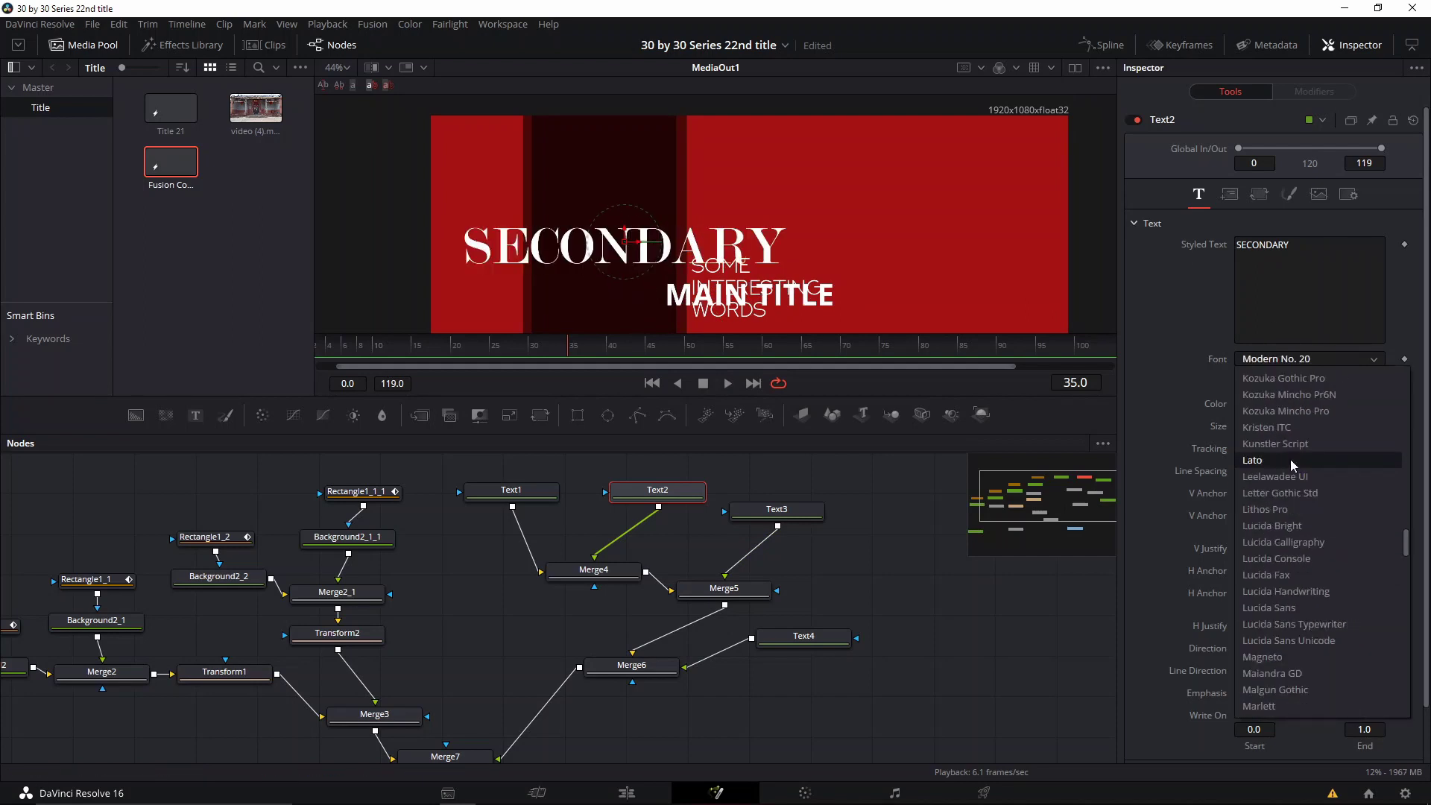
click(1291, 459)
drag(637, 243, 685, 242)
Move MAIN TITLE above SECONDARY, starting at the dark strip's left edge
click(511, 490)
drag(750, 294, 615, 174)
drag(657, 303, 693, 249)
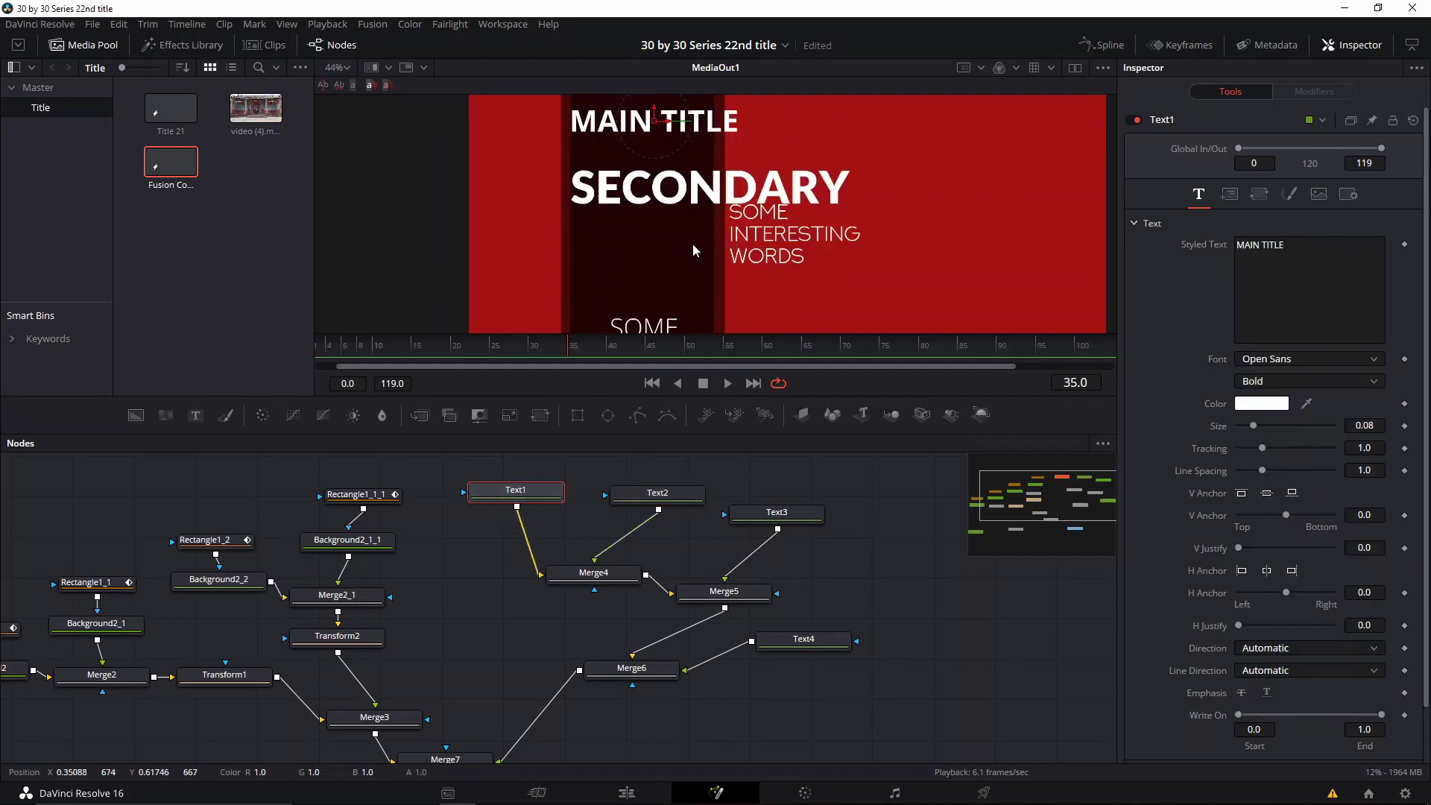
Reduce SECONDARY's size and move it right of the dark strip, nudging Text3's three lines down beneath it
scroll(694, 248, down, 2)
click(658, 490)
drag(1259, 425, 1254, 426)
drag(704, 203, 796, 207)
scroll(767, 182, up, 2)
click(777, 512)
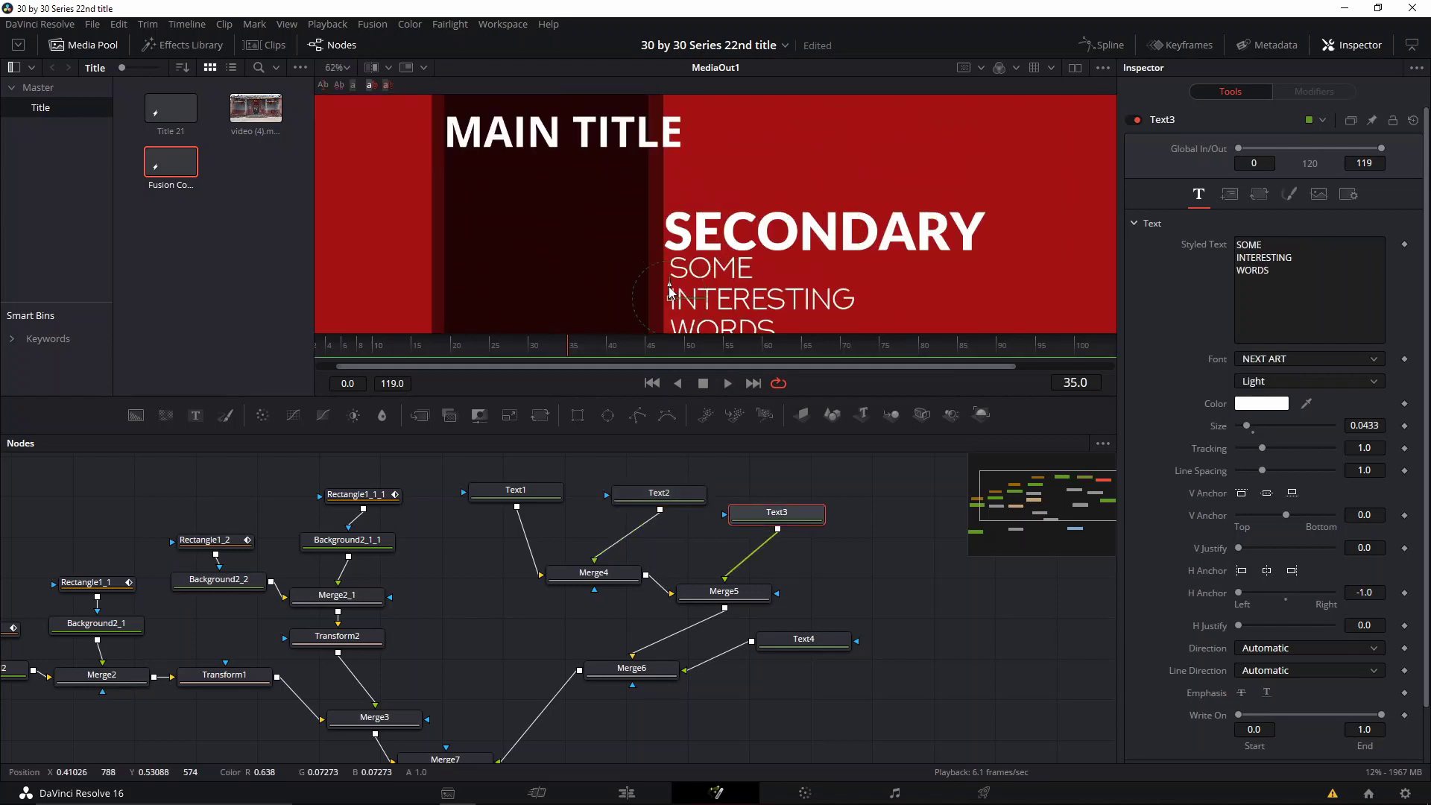
drag(669, 294, 669, 302)
Set MAIN TITLE to NEXT ART Bold at size 0.1378 and align its start with the dark strip's left edge
click(516, 490)
drag(1253, 425, 1265, 425)
click(1308, 381)
click(1268, 480)
click(1308, 358)
click(1275, 477)
click(1309, 381)
click(1263, 396)
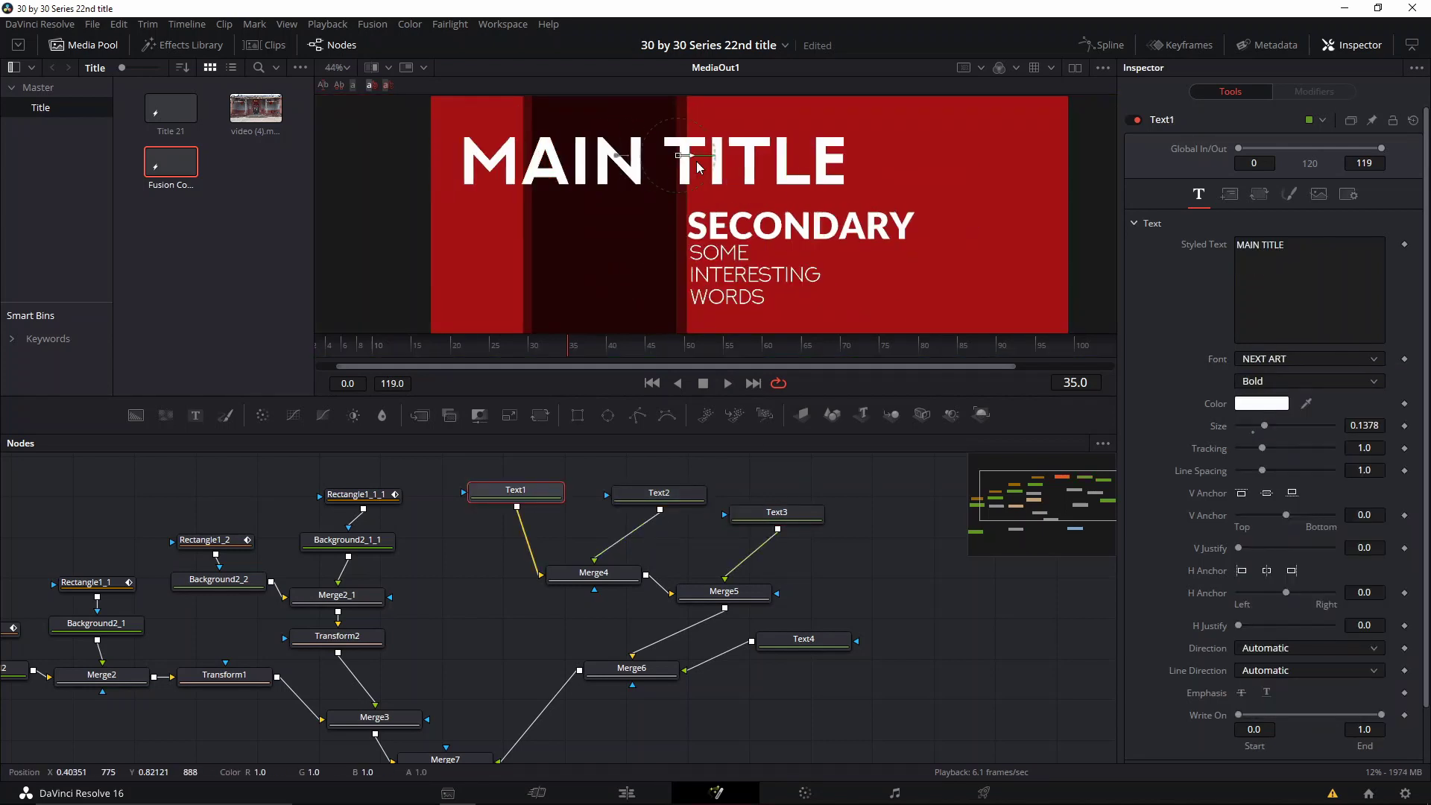
scroll(598, 156, up, 4)
scroll(606, 255, down, 2)
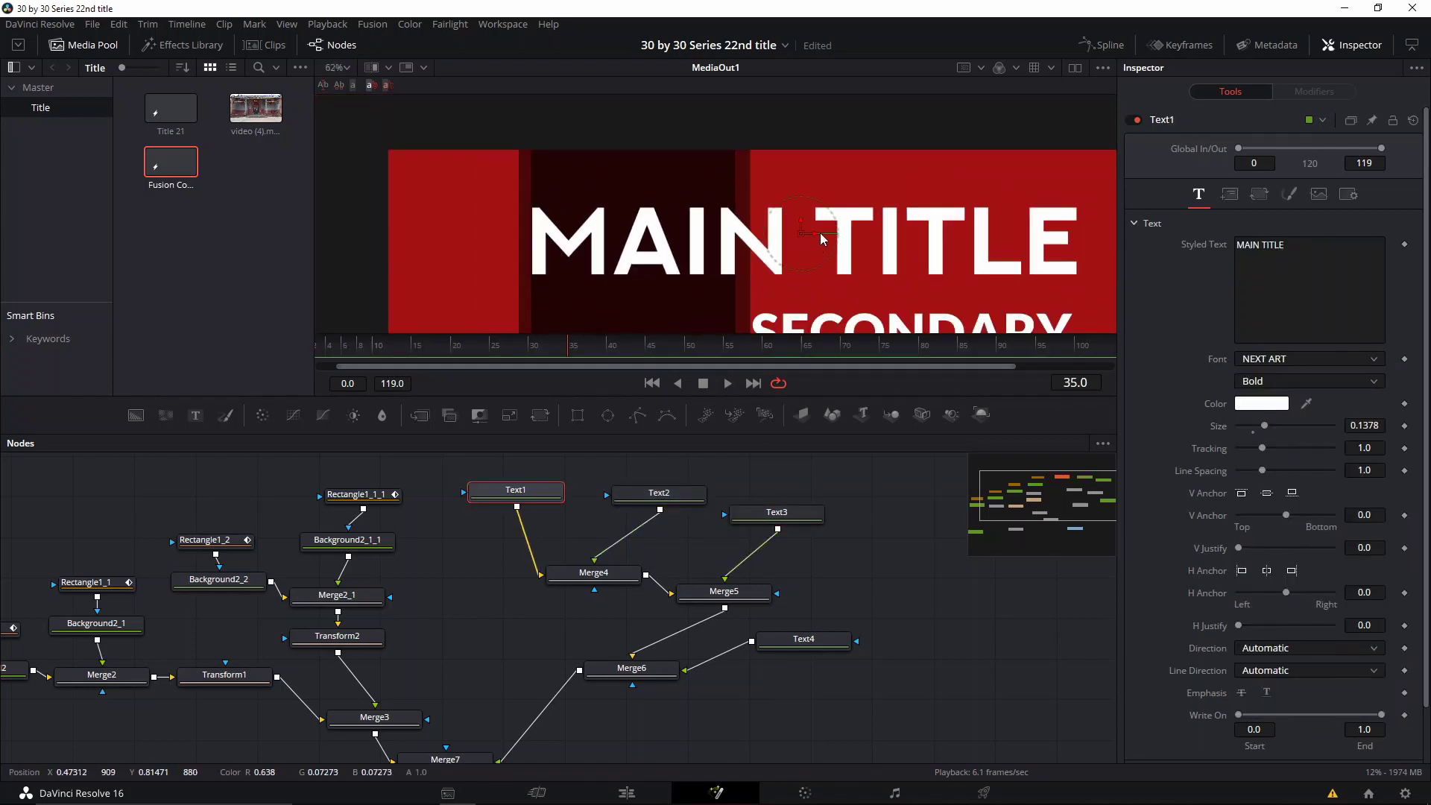
scroll(742, 261, down, 3)
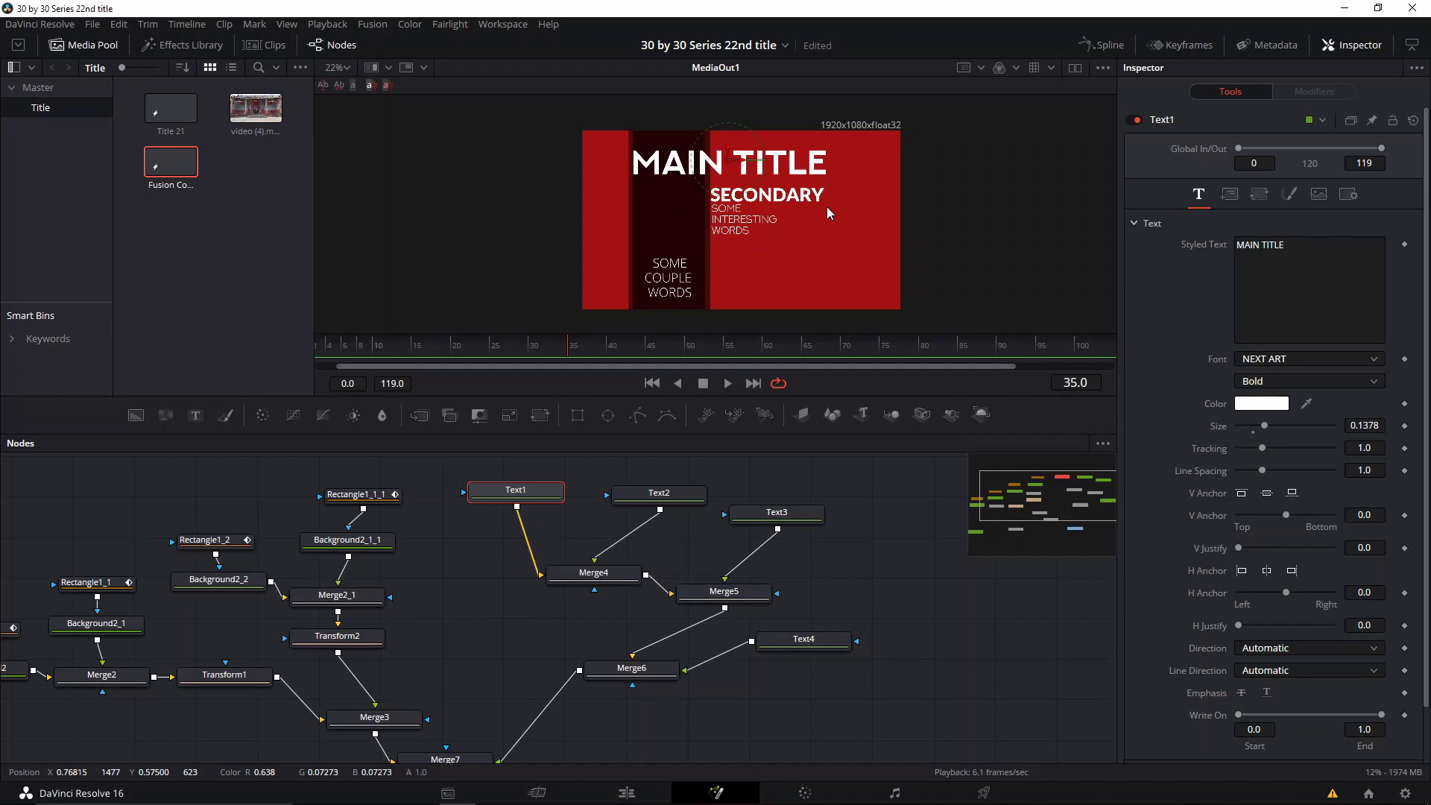
Move the Text4 node farther away from Merge6 and add a Rectangle mask to Text1
drag(900, 543, 865, 601)
drag(767, 703, 846, 651)
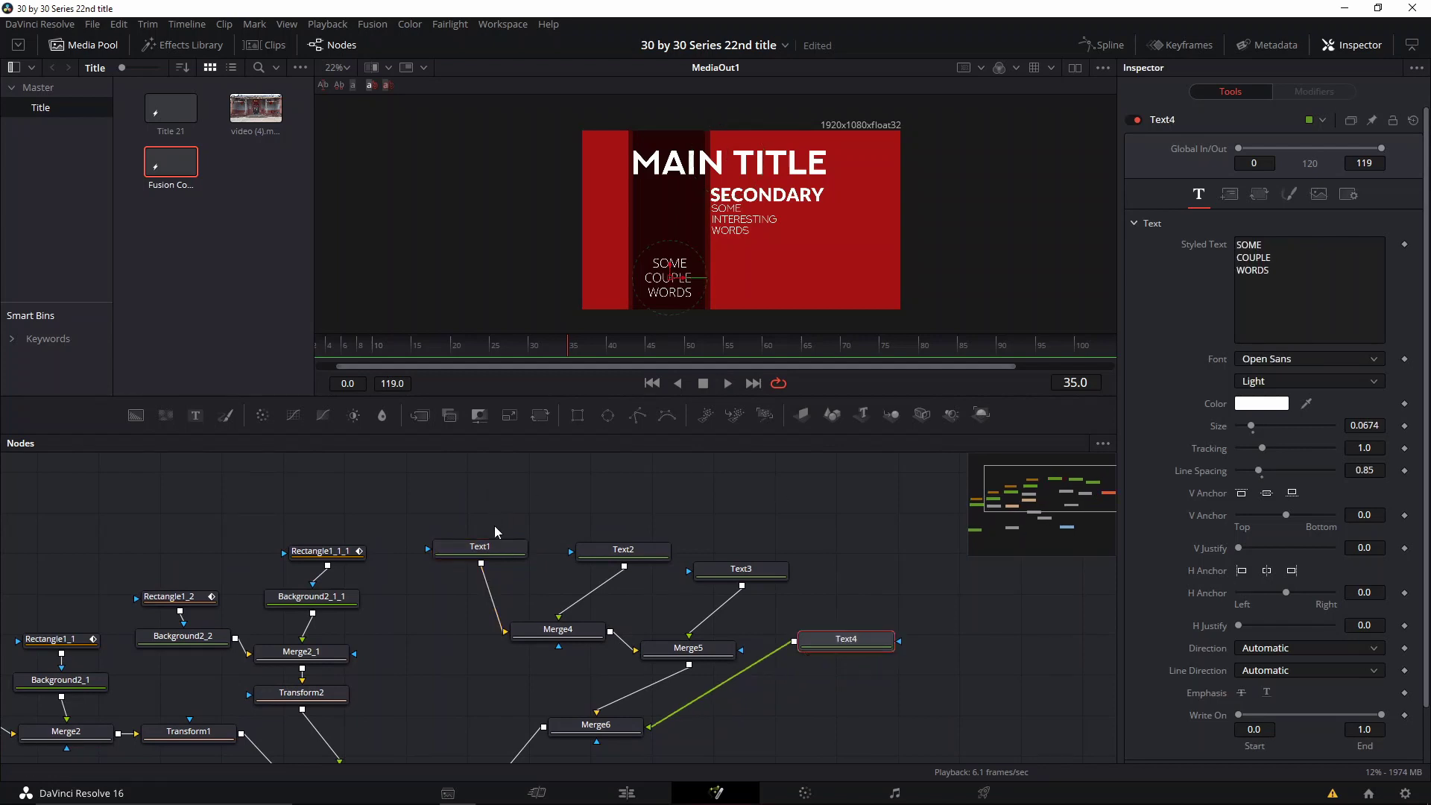
click(483, 547)
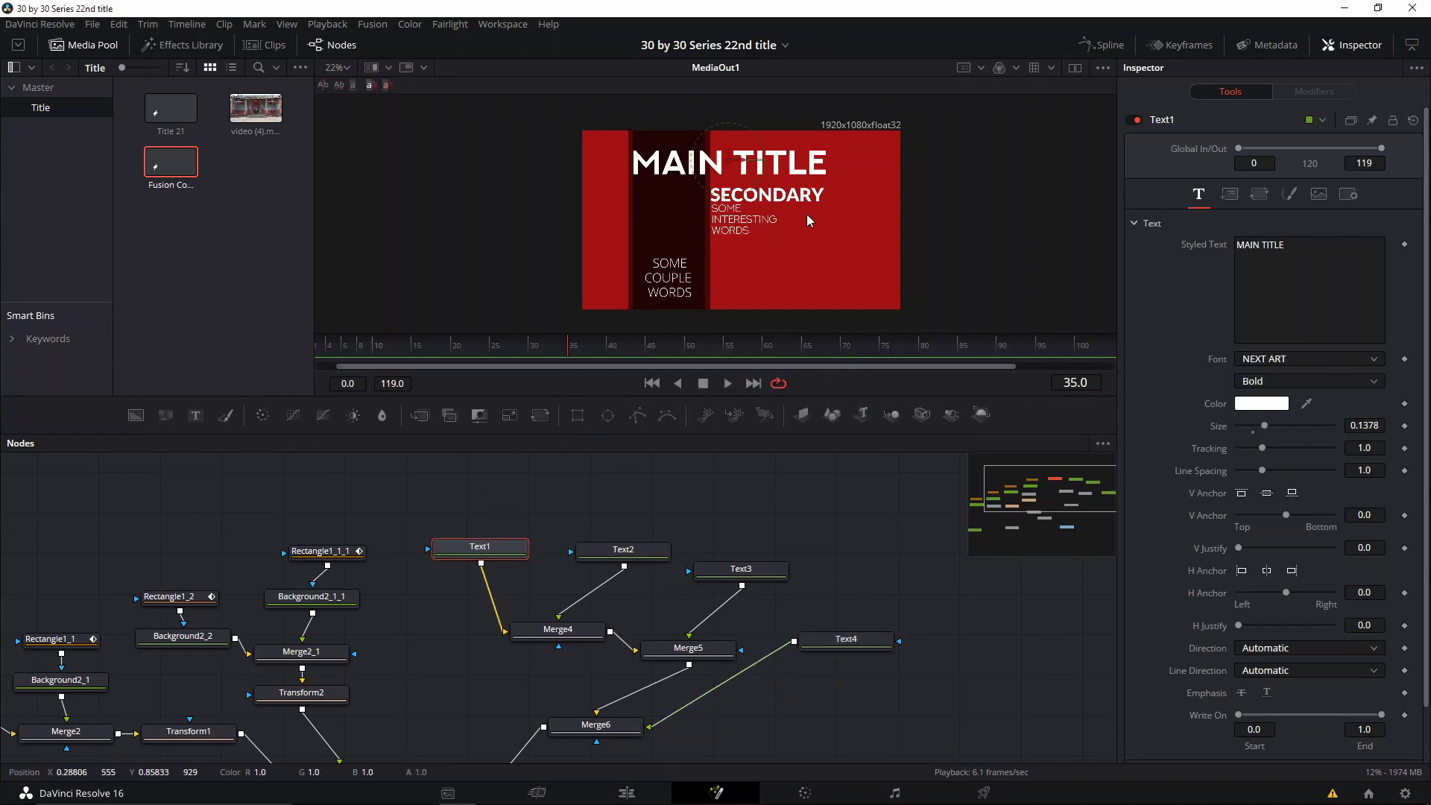
click(579, 421)
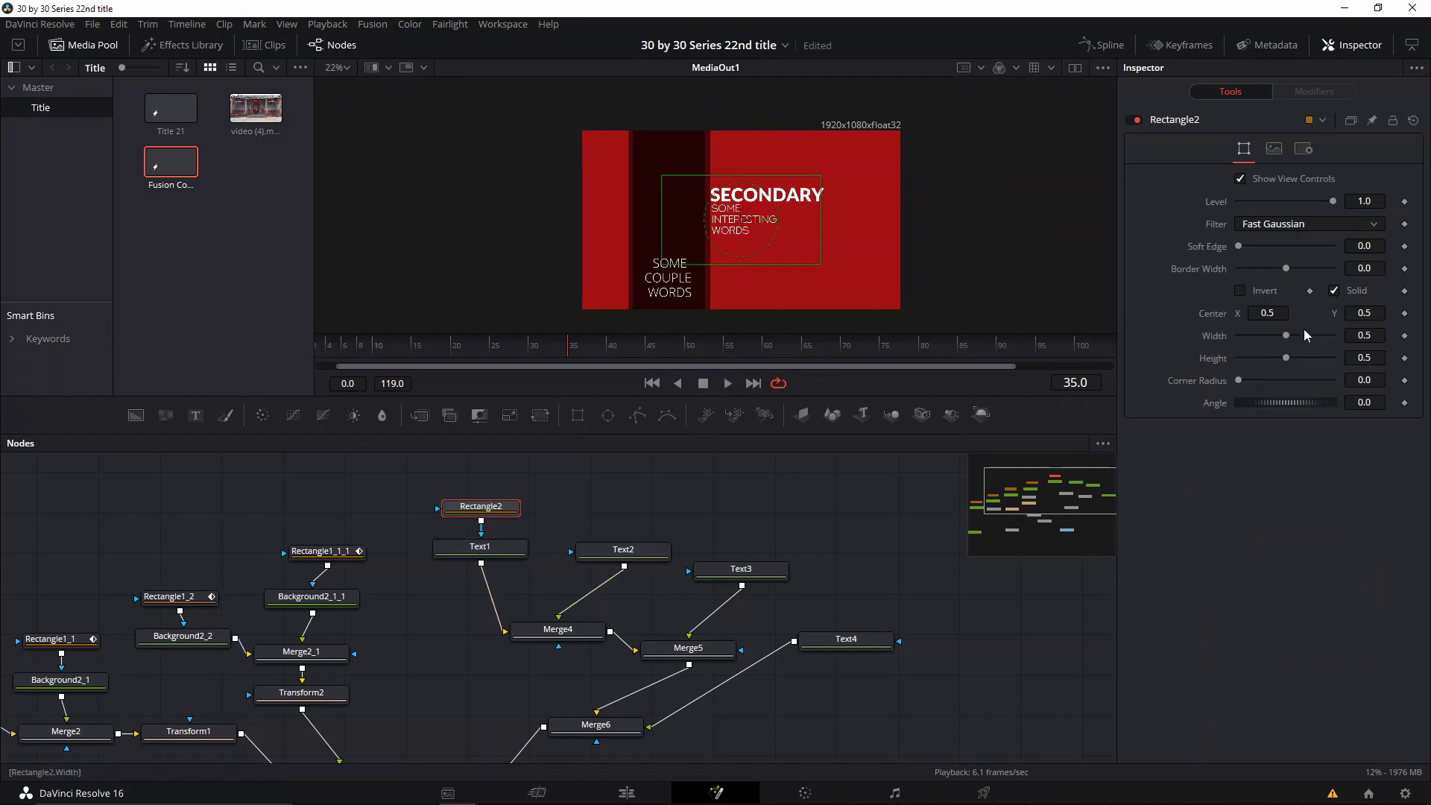
Size Text1's mask to width 0.709 and height 0.307 and fit it around MAIN TITLE, starting at the dark strip's left edge
drag(1301, 335, 1268, 358)
drag(744, 220, 750, 157)
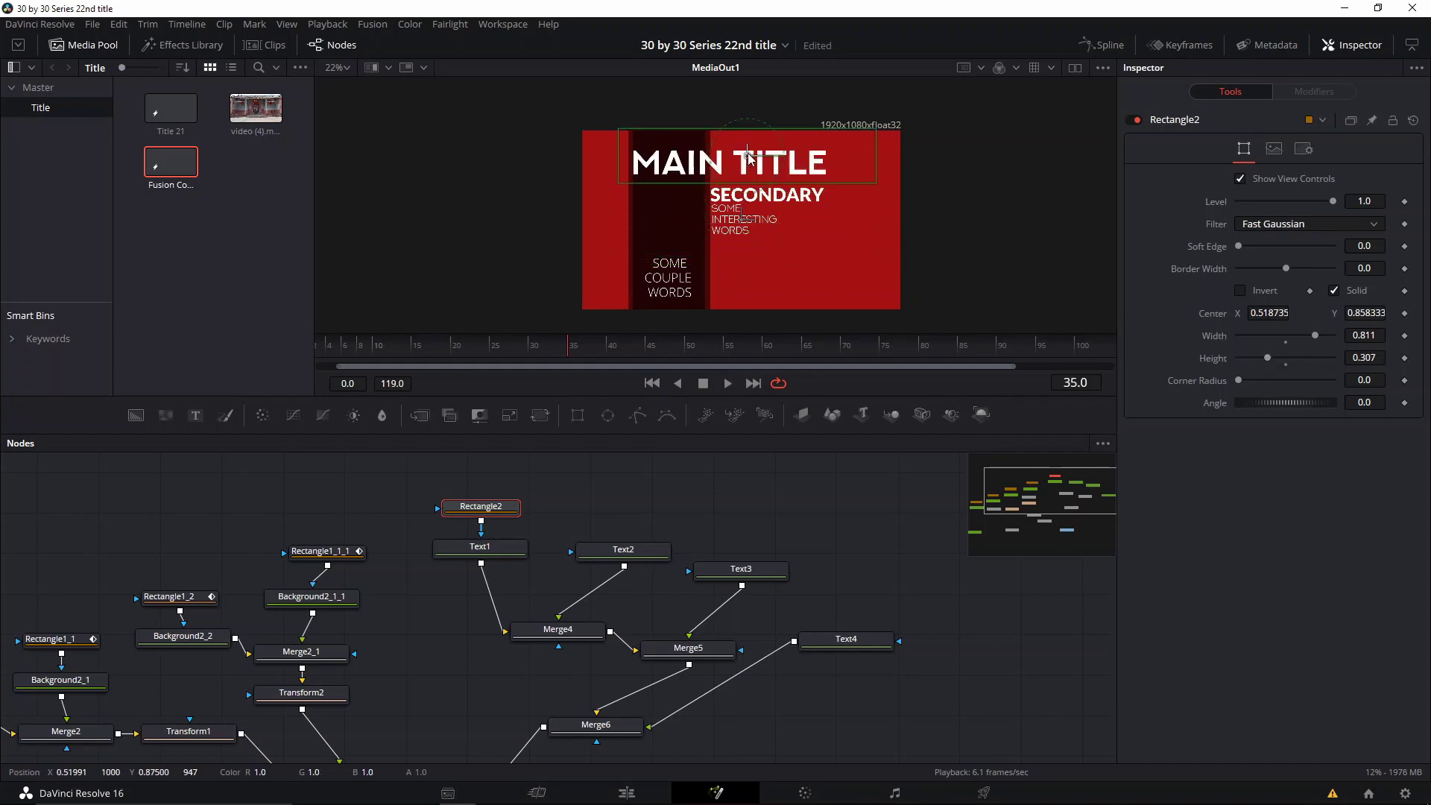
drag(1314, 340, 1305, 335)
scroll(619, 164, up, 2)
drag(821, 190, 759, 210)
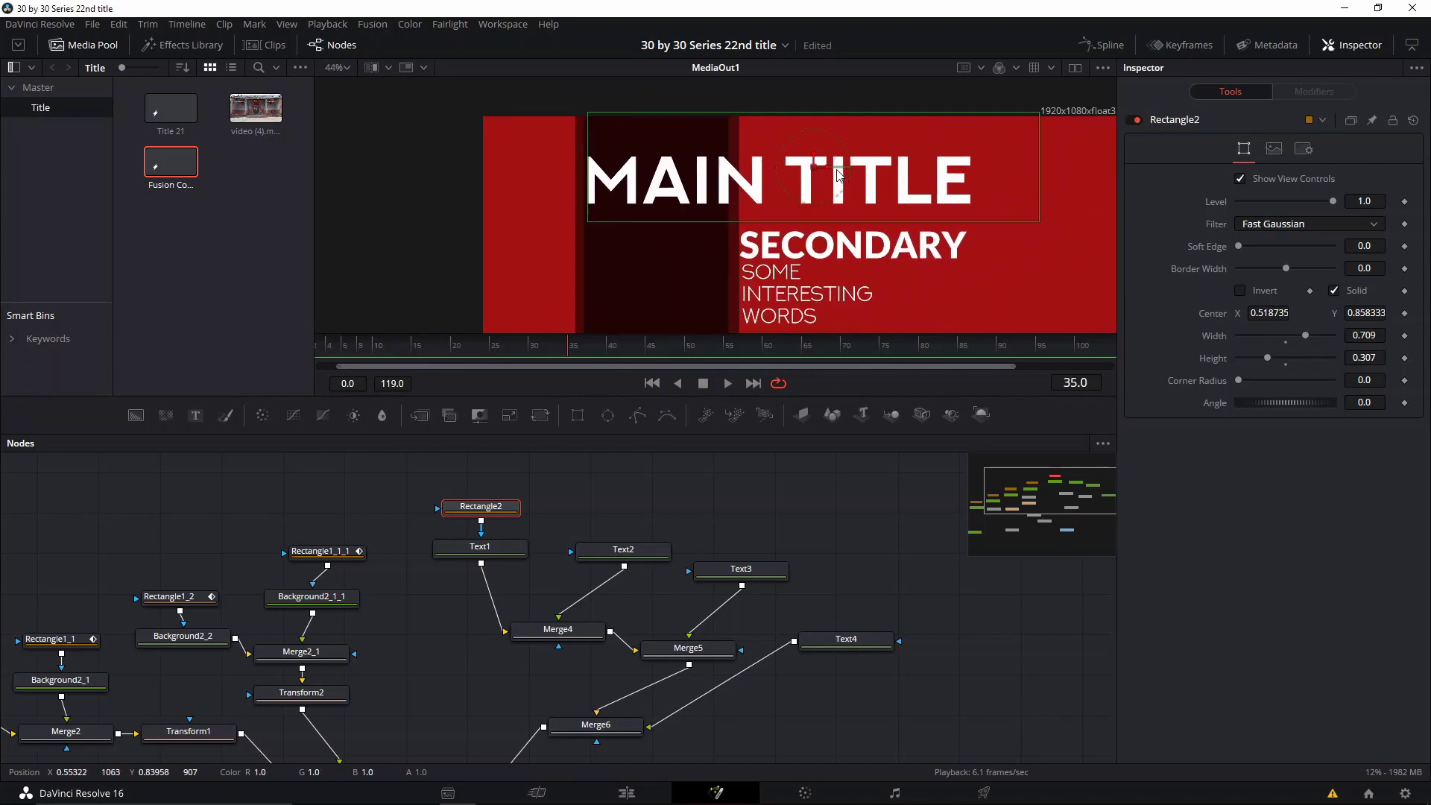
drag(828, 167, 827, 167)
drag(823, 168, 820, 167)
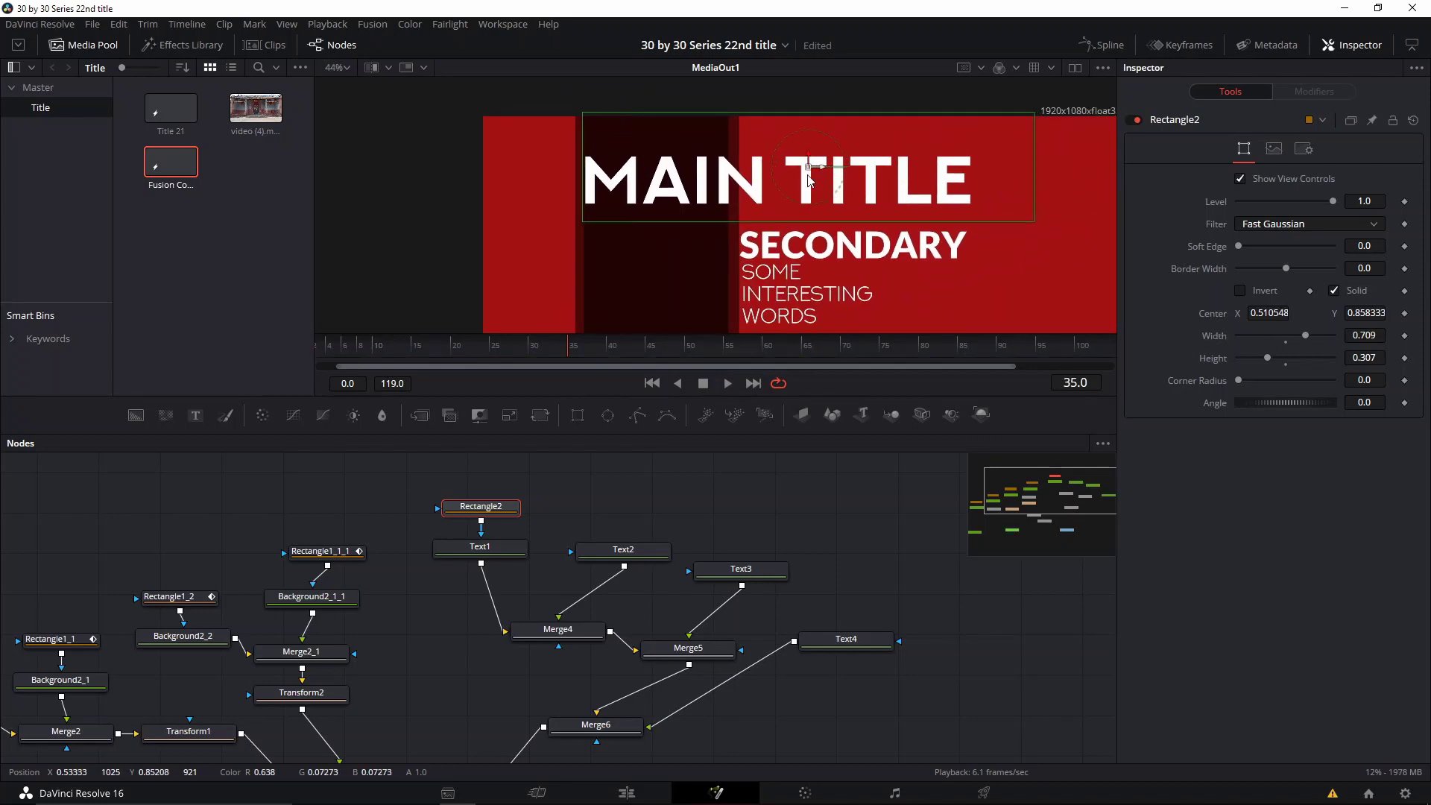
scroll(559, 160, up, 2)
scroll(632, 264, down, 1)
drag(1063, 196, 1066, 196)
drag(798, 164, 770, 147)
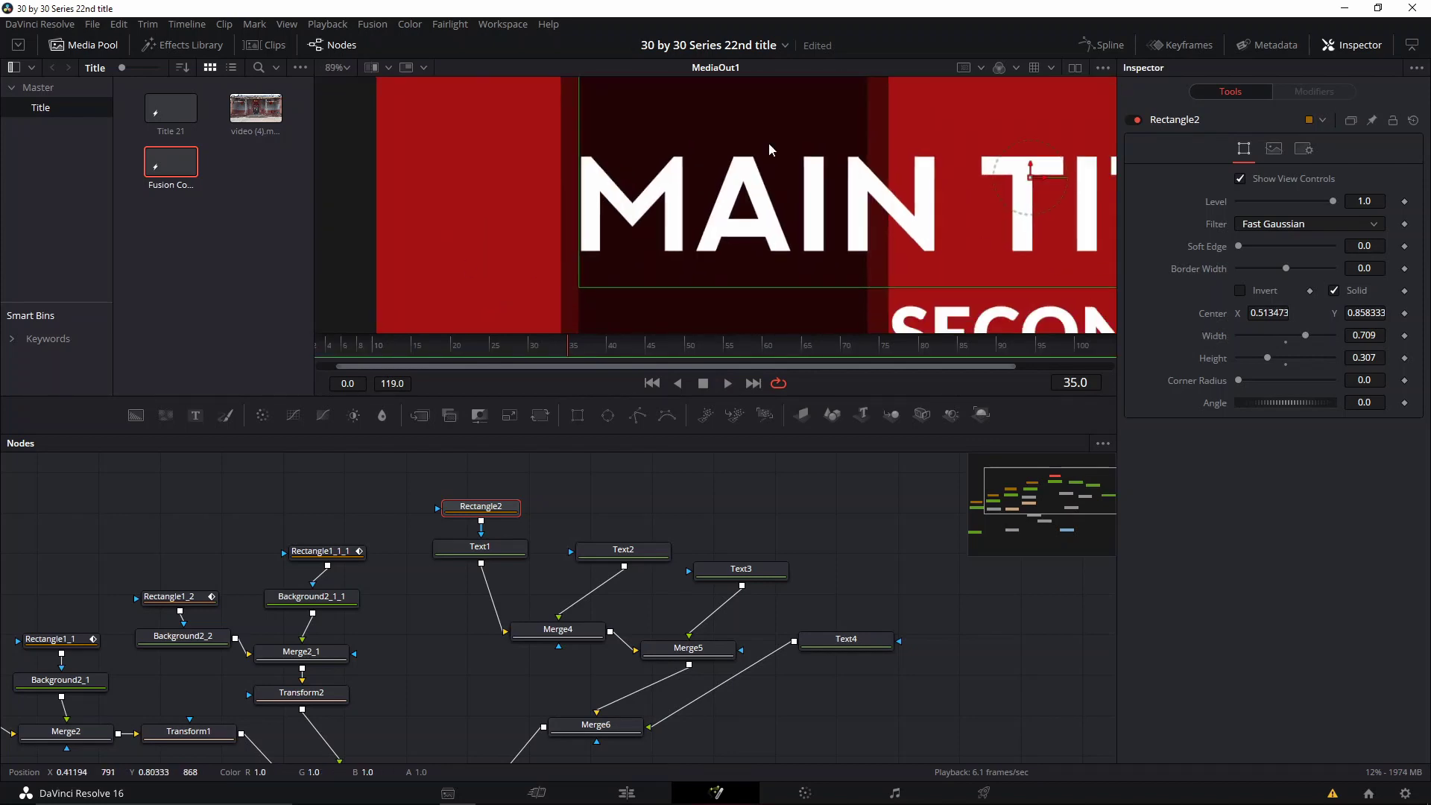
Attach a copy of Text1's Rectangle mask to Text2
scroll(641, 188, down, 3)
key(ctrl+v)
key(ctrl+z)
click(636, 550)
key(ctrl+v)
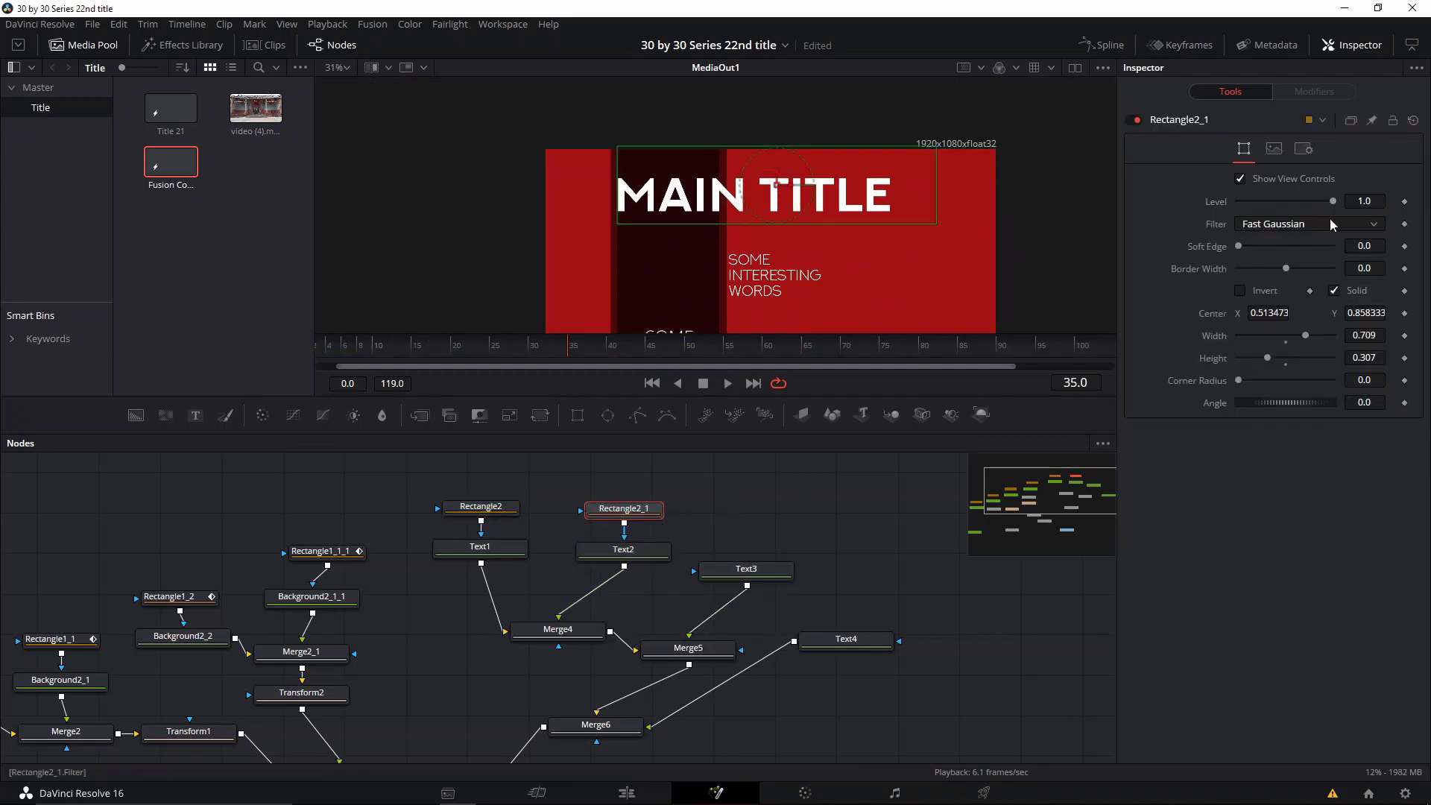
Resize Text2's mask to width 0.488 and height 0.126 and place it around SECONDARY, starting just before its first letter
drag(1305, 335, 1256, 358)
scroll(817, 246, up, 3)
drag(776, 184, 855, 234)
scroll(674, 268, up, 2)
scroll(674, 261, down, 1)
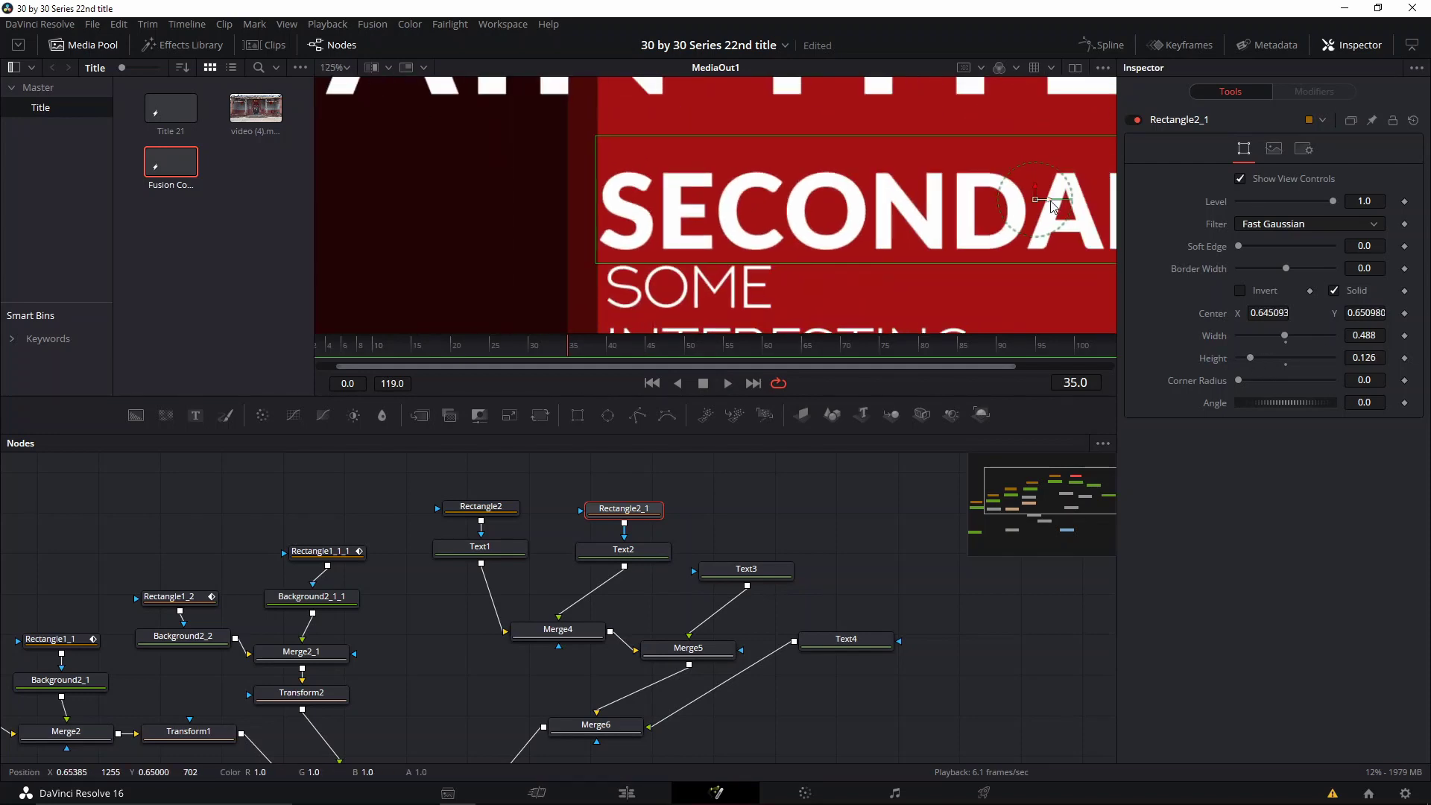
drag(1051, 201, 1054, 201)
scroll(945, 246, down, 3)
Copy Text1's Rectangle mask onto Text3
click(762, 574)
click(480, 506)
key(ctrl+c)
click(760, 569)
key(ctrl+v)
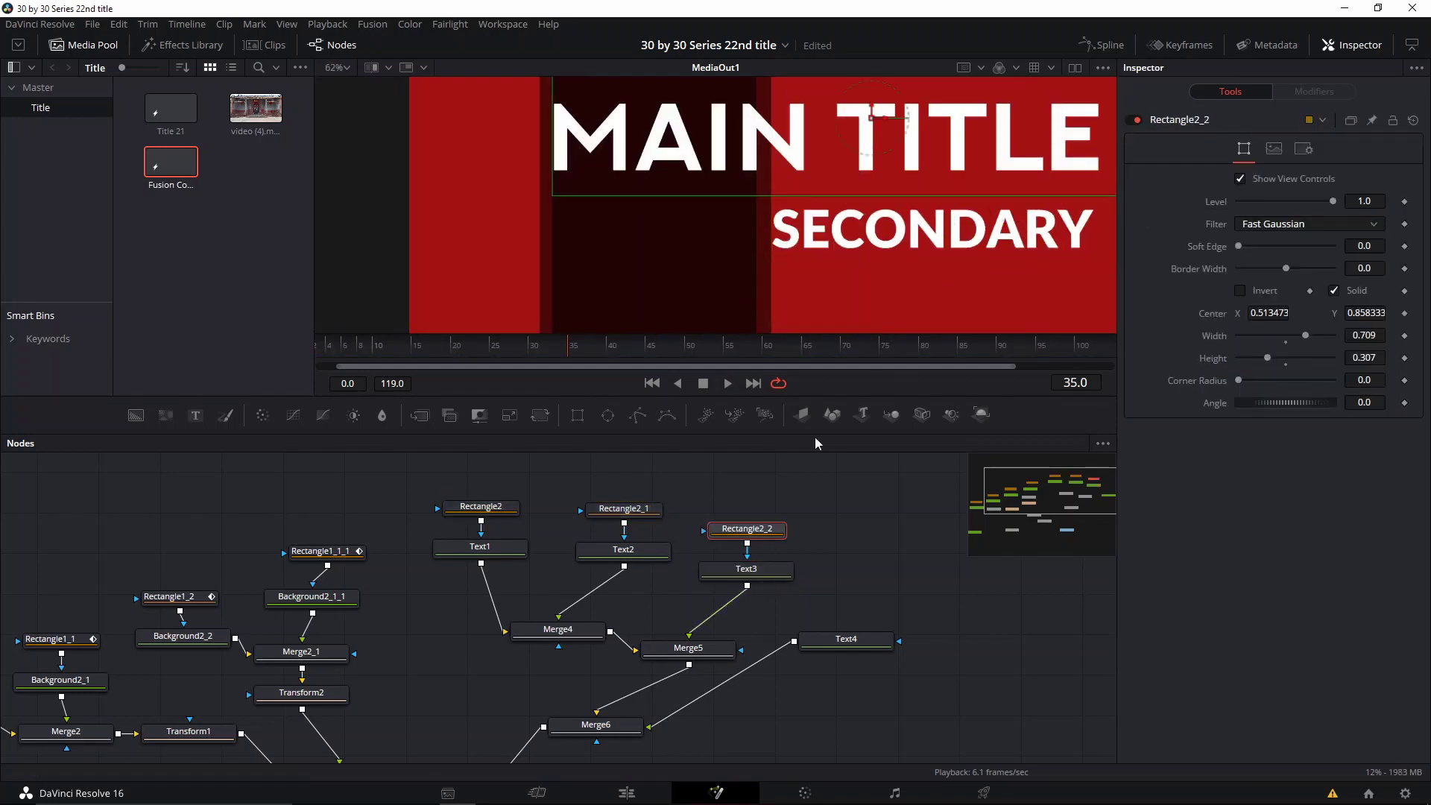
Resize Text3's mask to width 0.252 and height 0.283 and place it around the three lines directly below SECONDARY
drag(872, 224, 772, 224)
drag(770, 106, 776, 313)
drag(776, 313, 756, 250)
drag(1268, 357, 1261, 348)
drag(767, 253, 780, 253)
scroll(728, 208, up, 2)
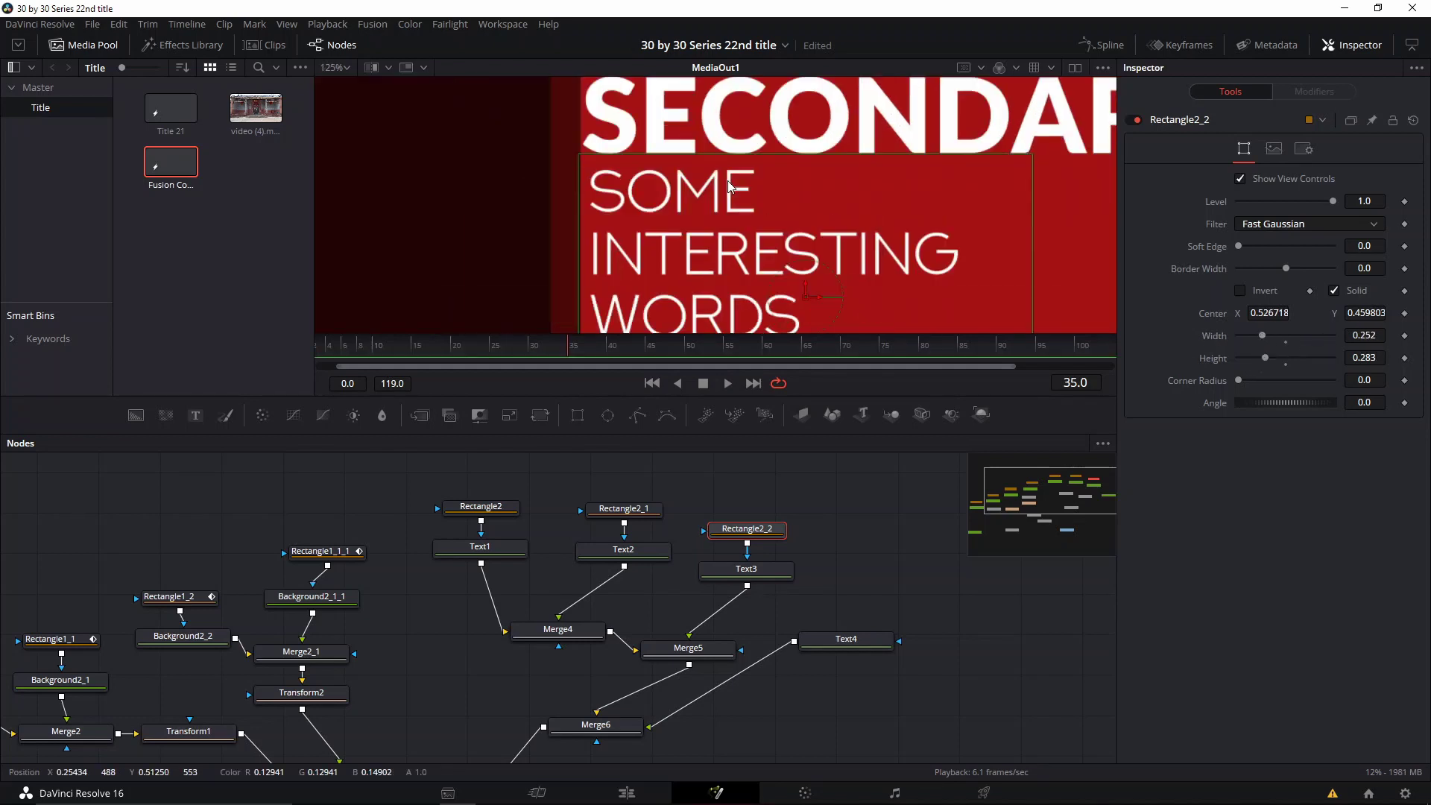
scroll(729, 187, down, 6)
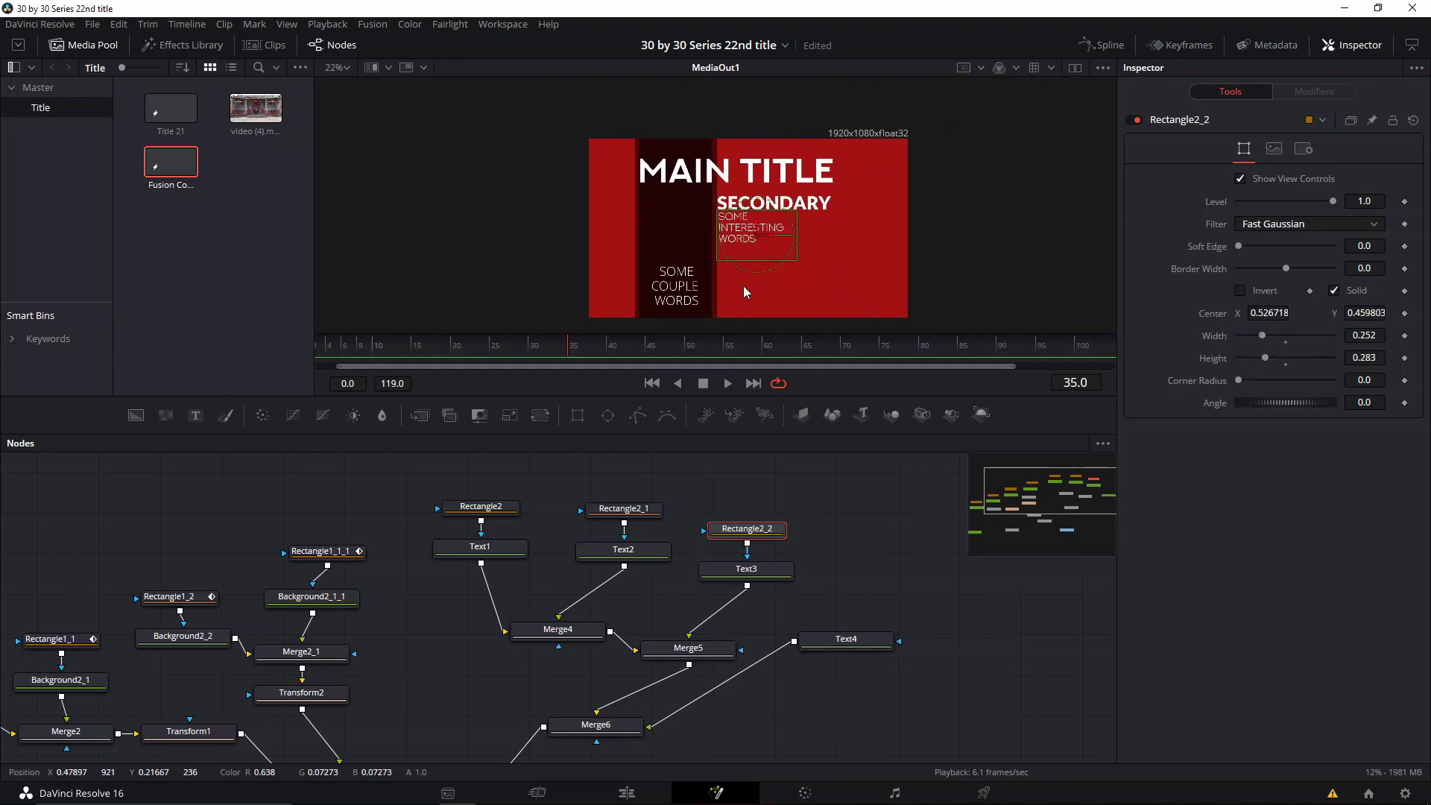
Keyframe Text1's Center so MAIN TITLE slides in from the left, hidden by its mask at frame 36 and in its current place at frame 42
click(847, 639)
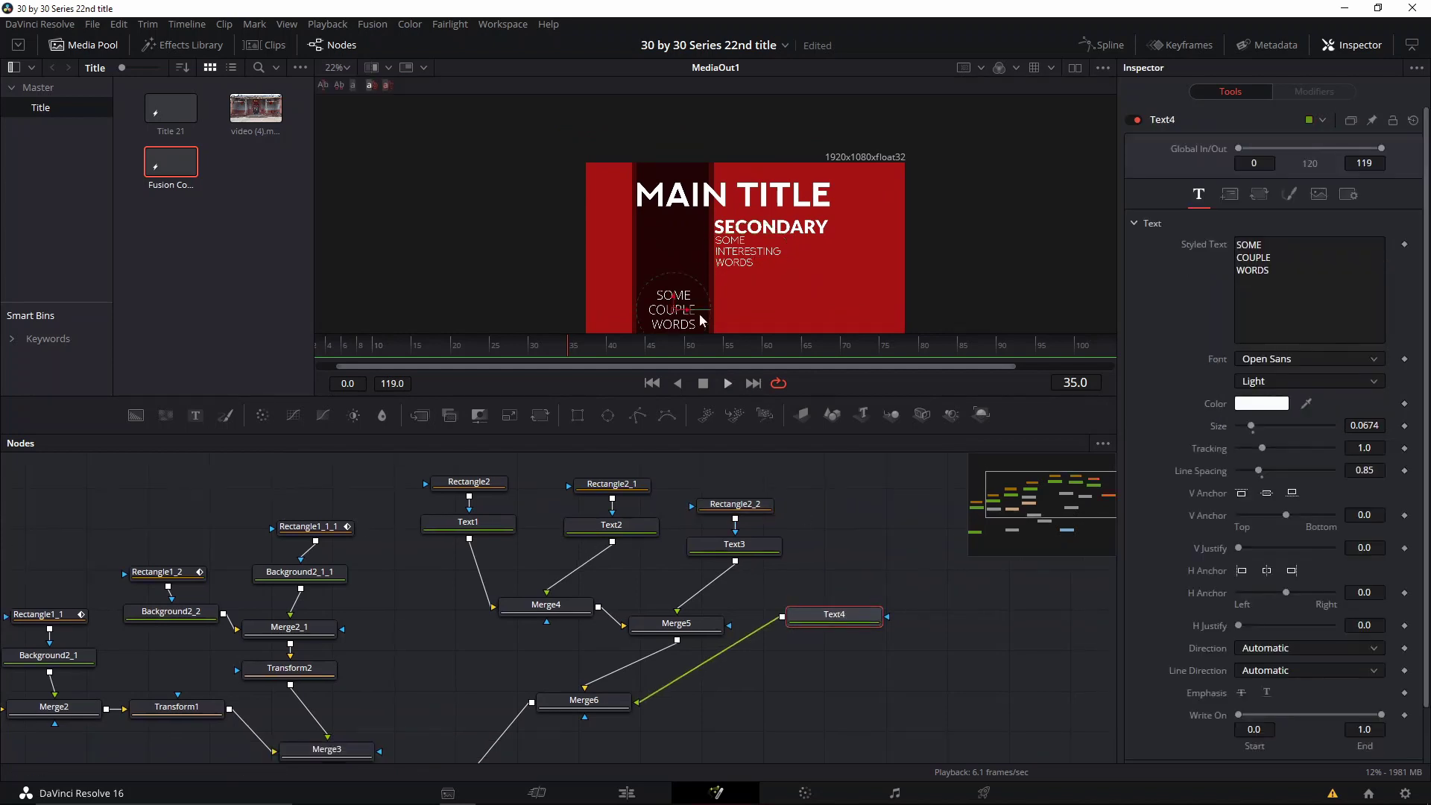
drag(798, 263, 802, 207)
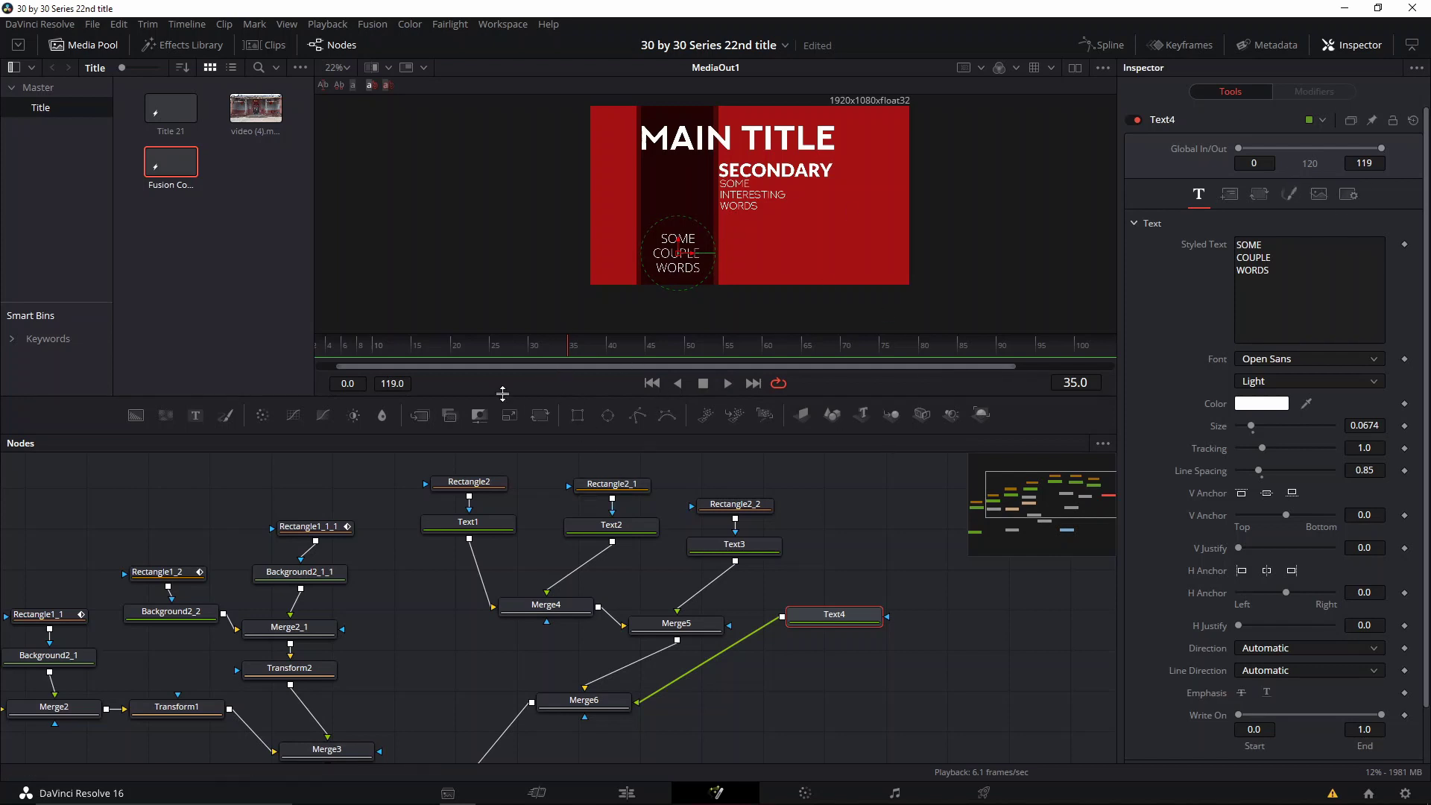
mouse_move(556, 346)
mouse_down()
mouse_move(544, 346)
mouse_move(574, 351)
mouse_up()
click(477, 483)
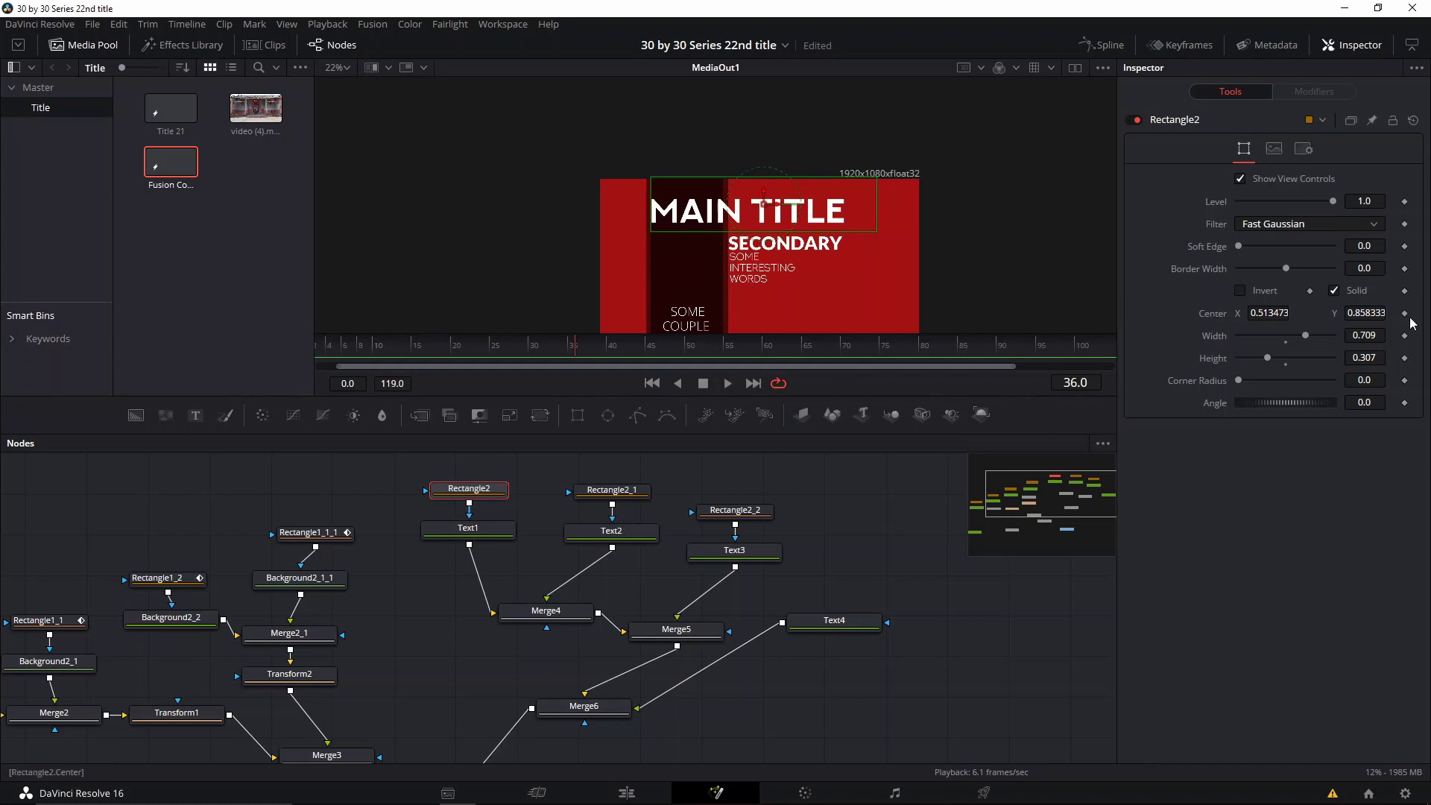
click(469, 527)
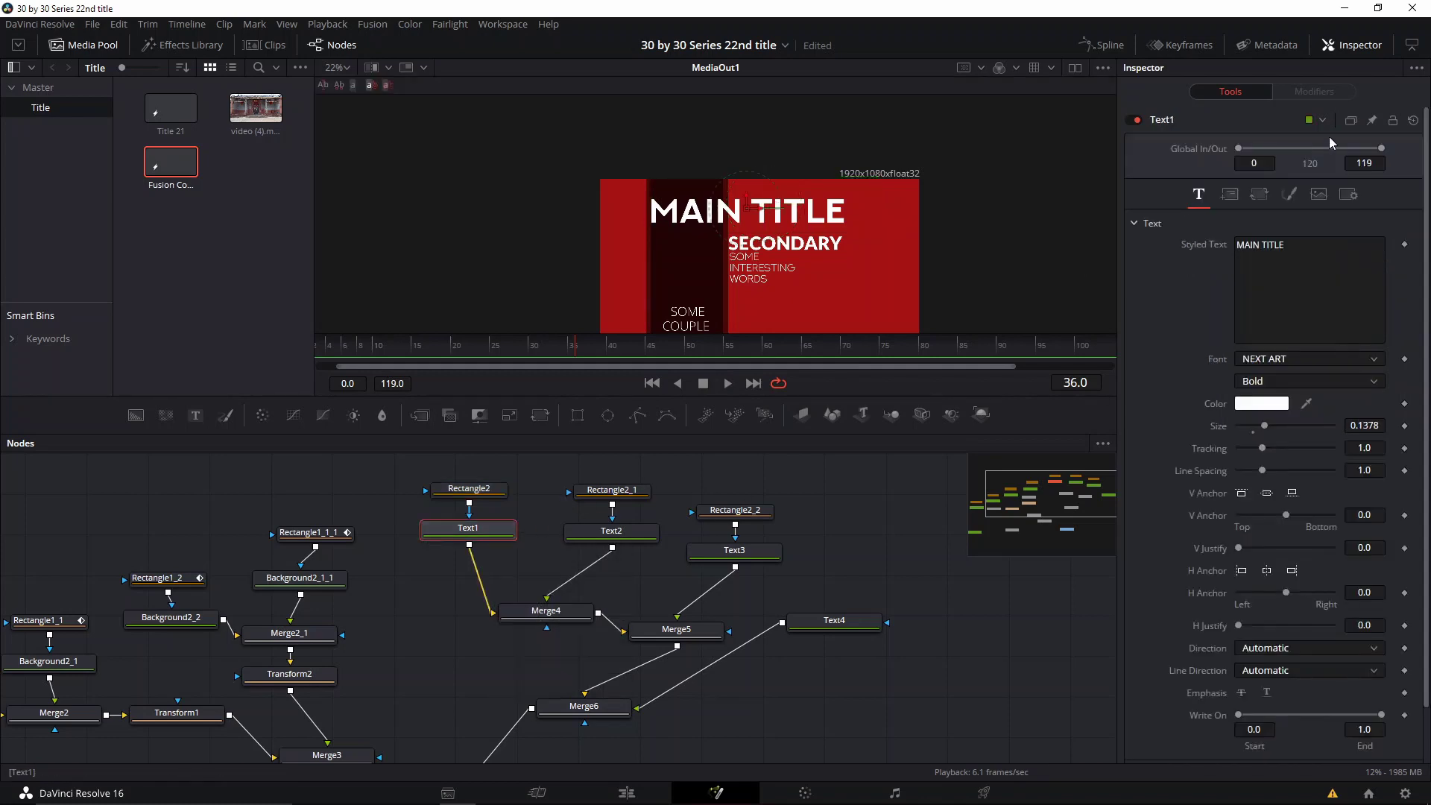
click(1236, 197)
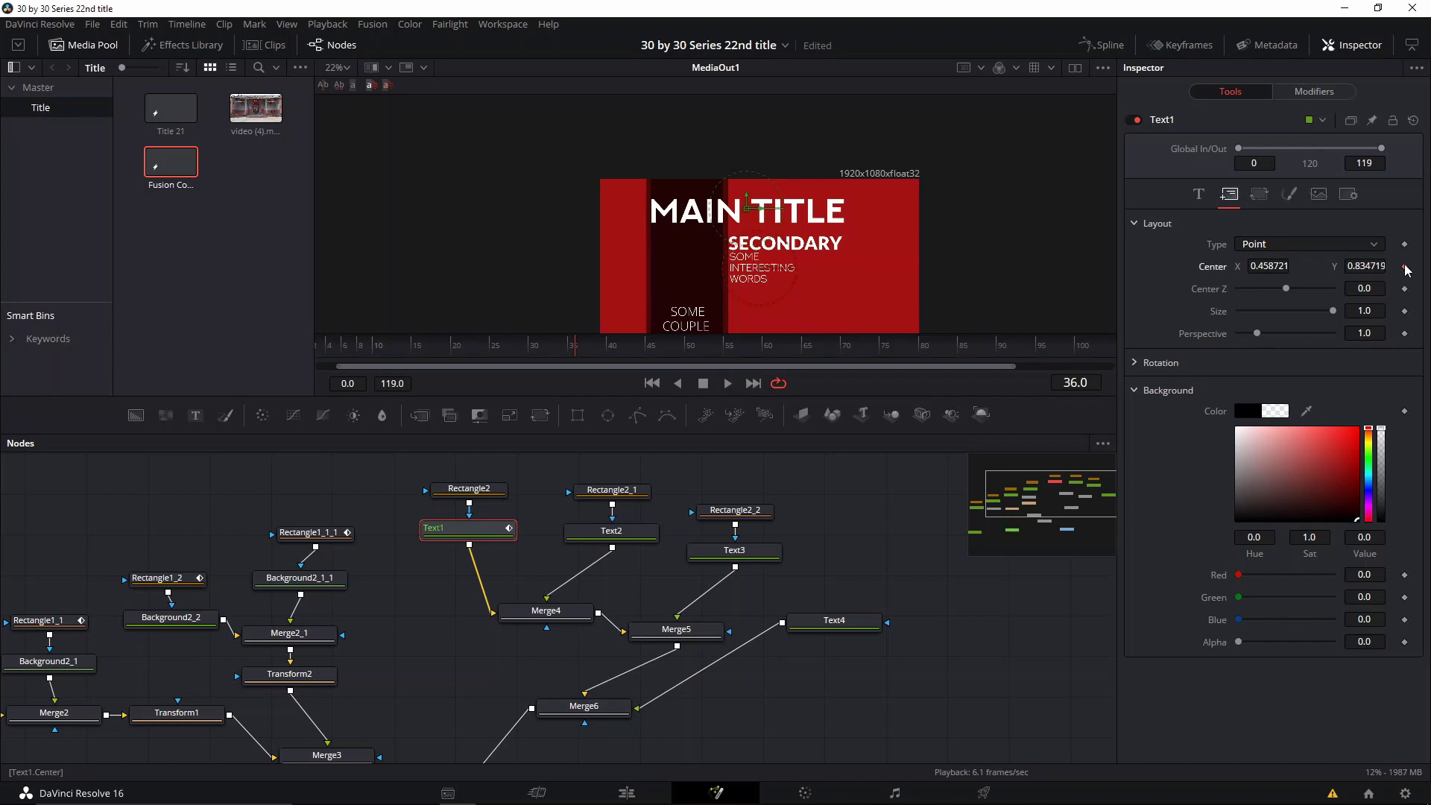
click(1406, 267)
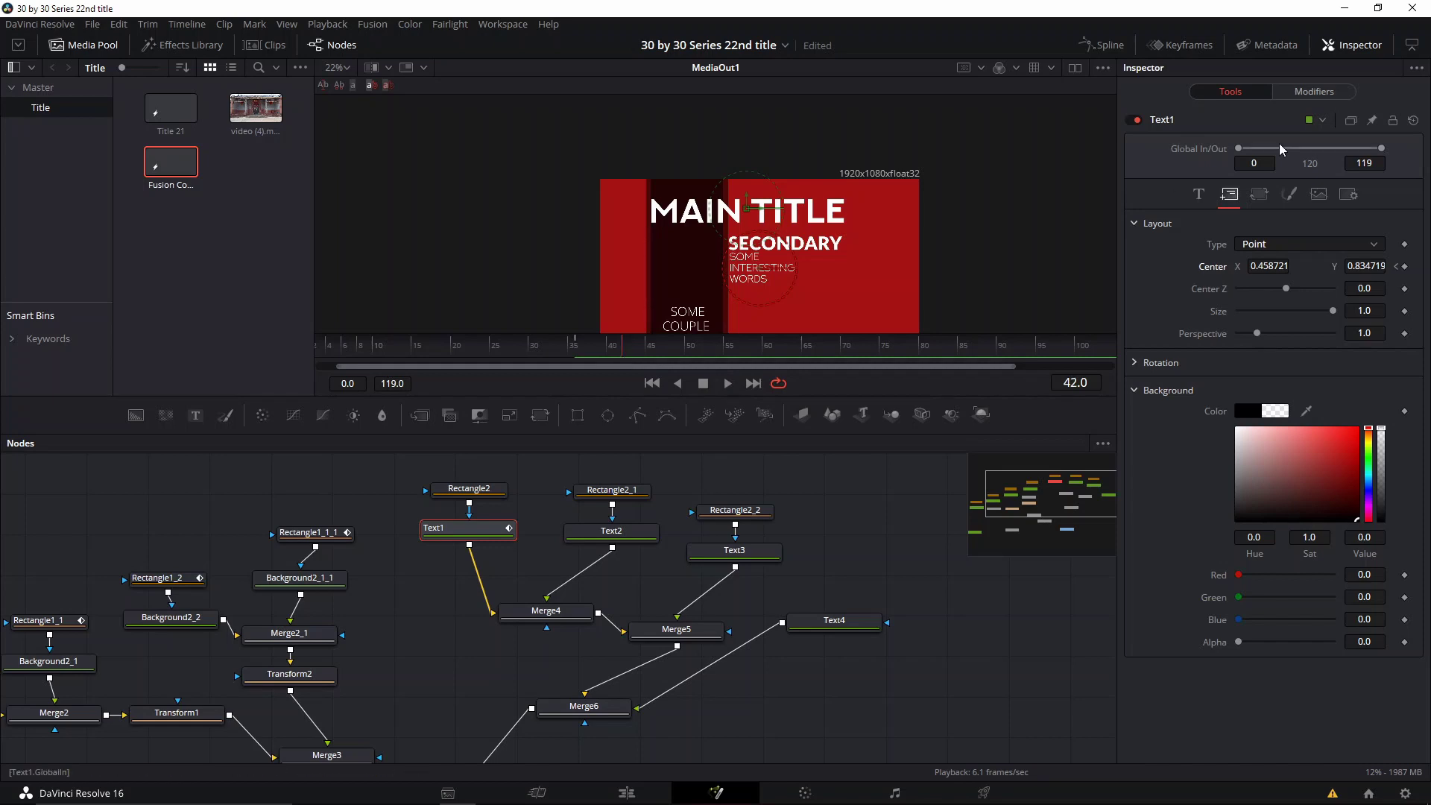
click(1406, 267)
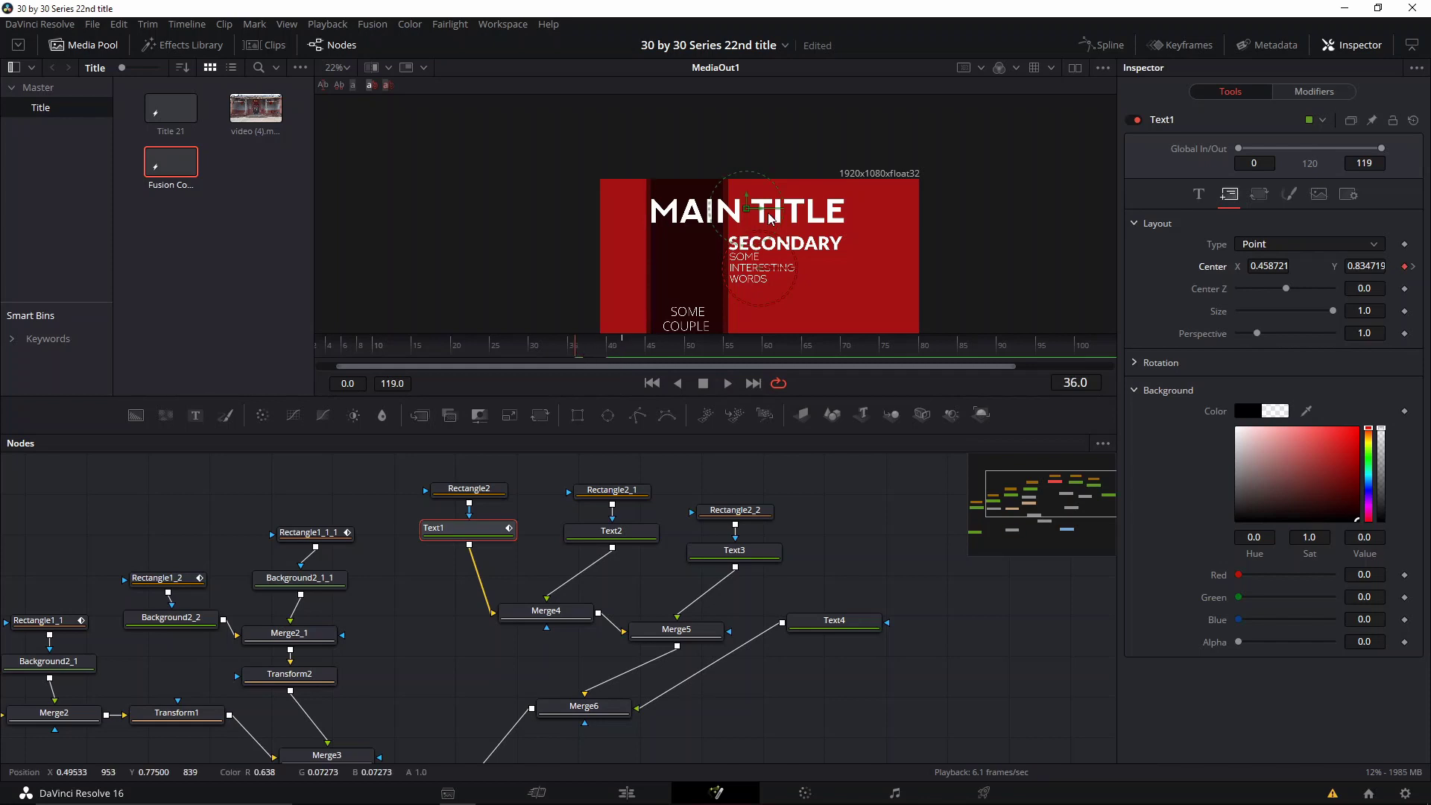
drag(750, 211, 543, 229)
drag(579, 346, 627, 358)
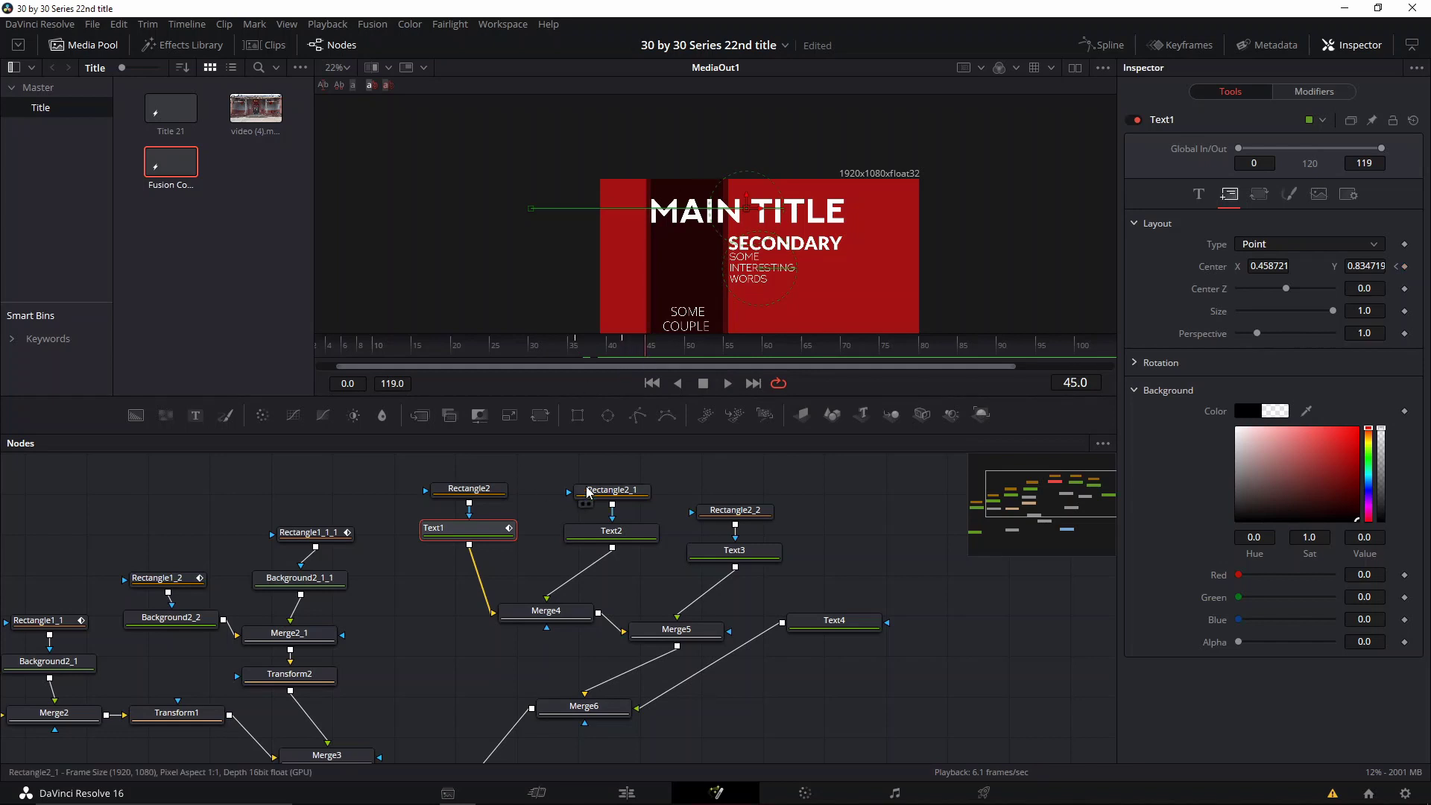
Keyframe Text2's Center so SECONDARY slides in from about X 0.174 at frame 38 to its current place at frame 45
click(612, 531)
click(1230, 195)
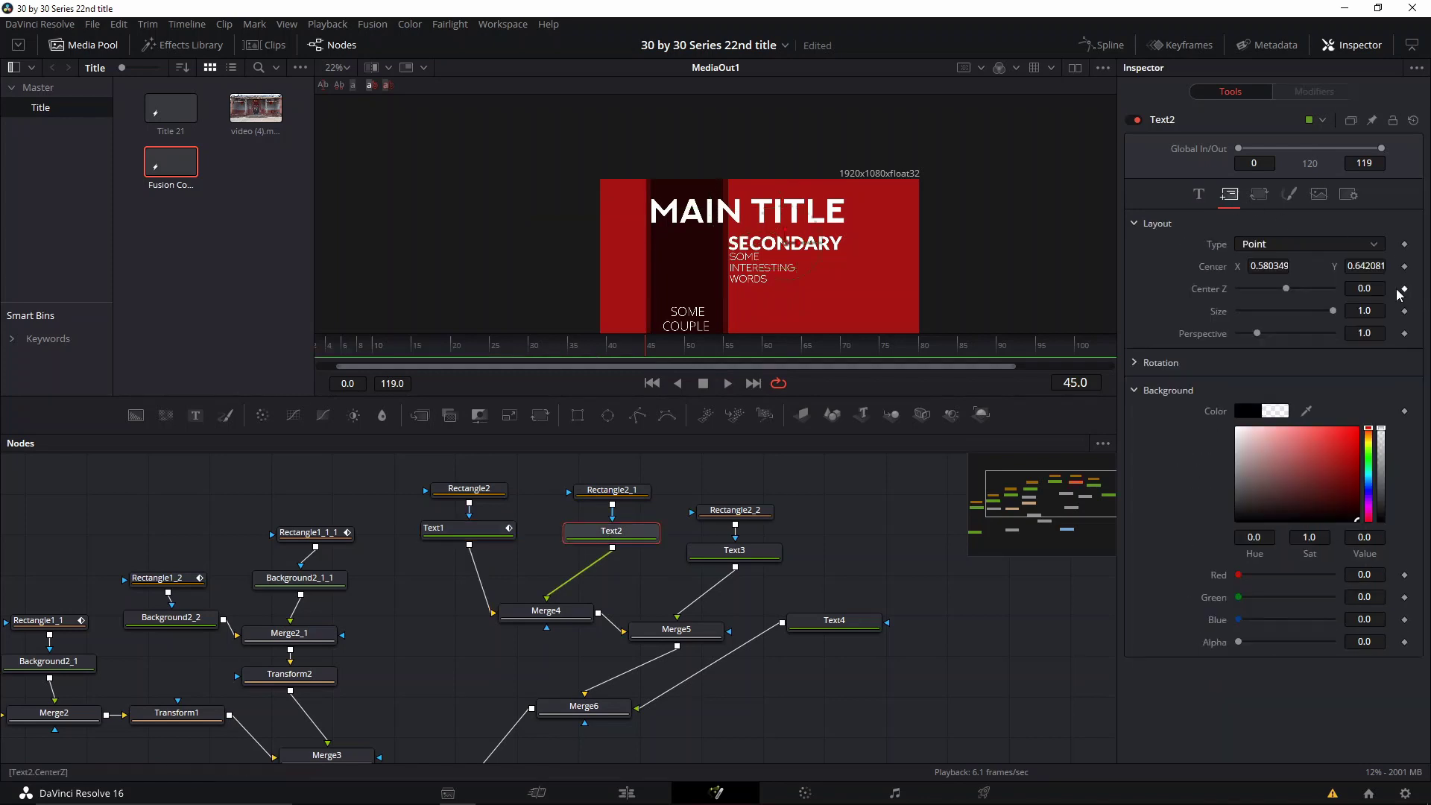
click(642, 357)
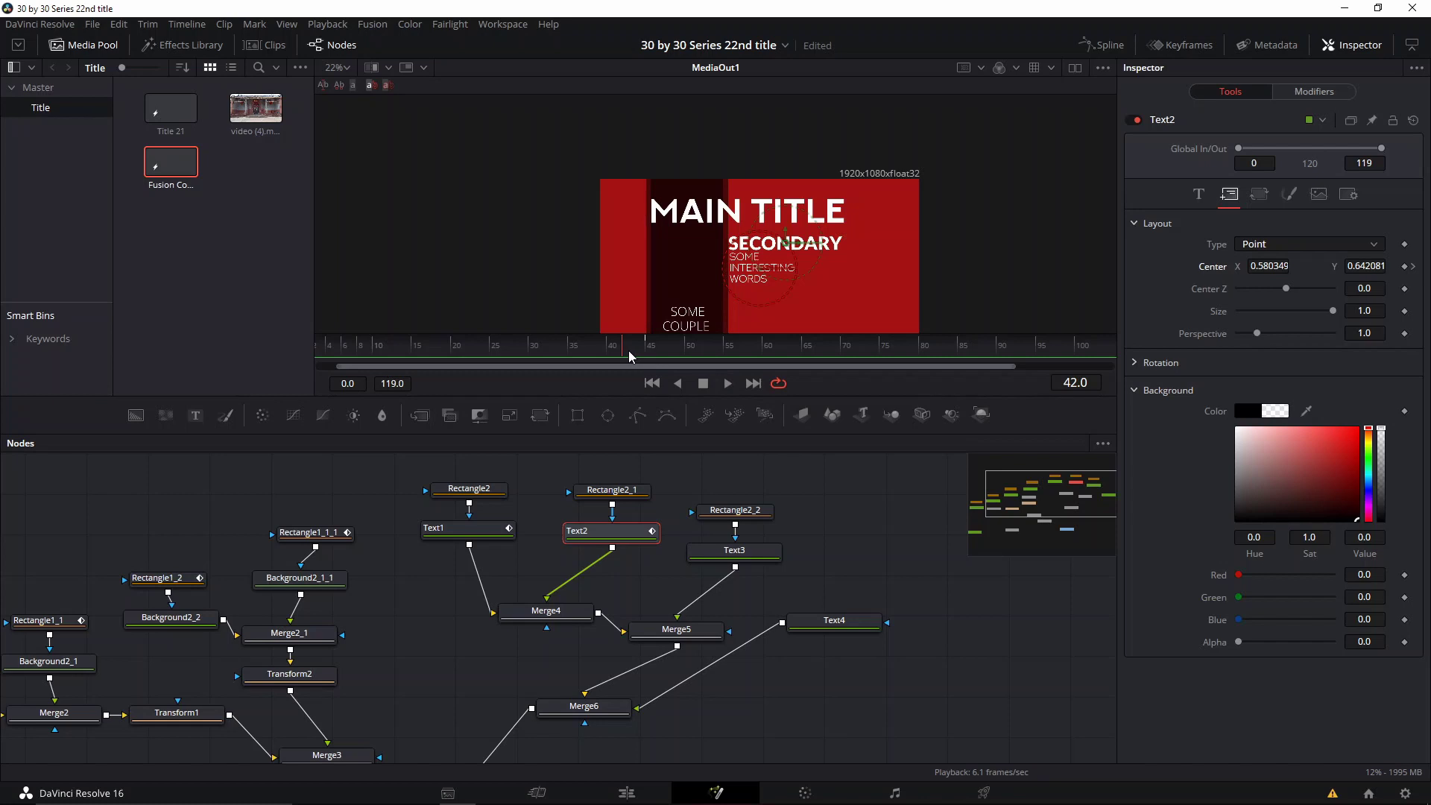
drag(623, 355, 597, 361)
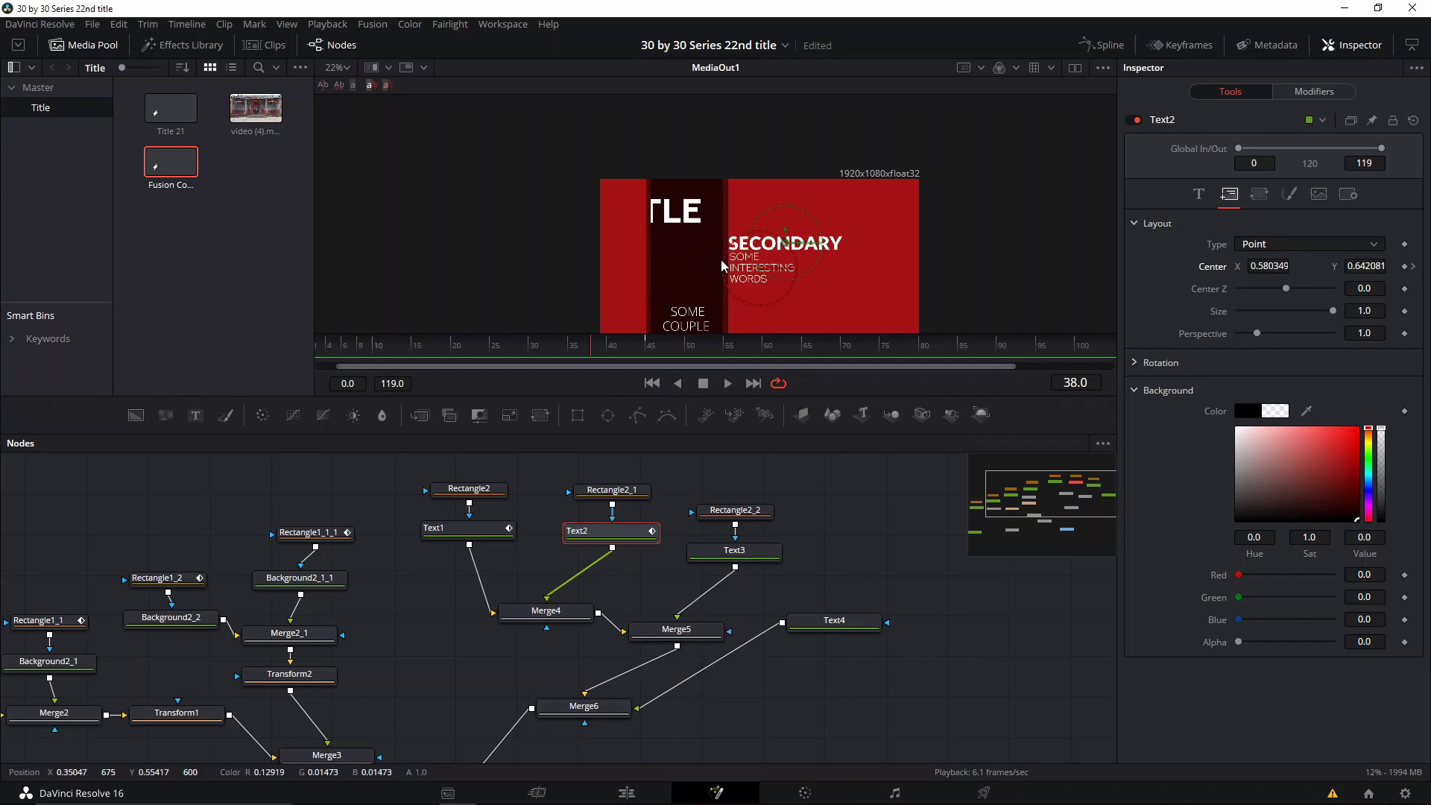
drag(797, 251, 668, 250)
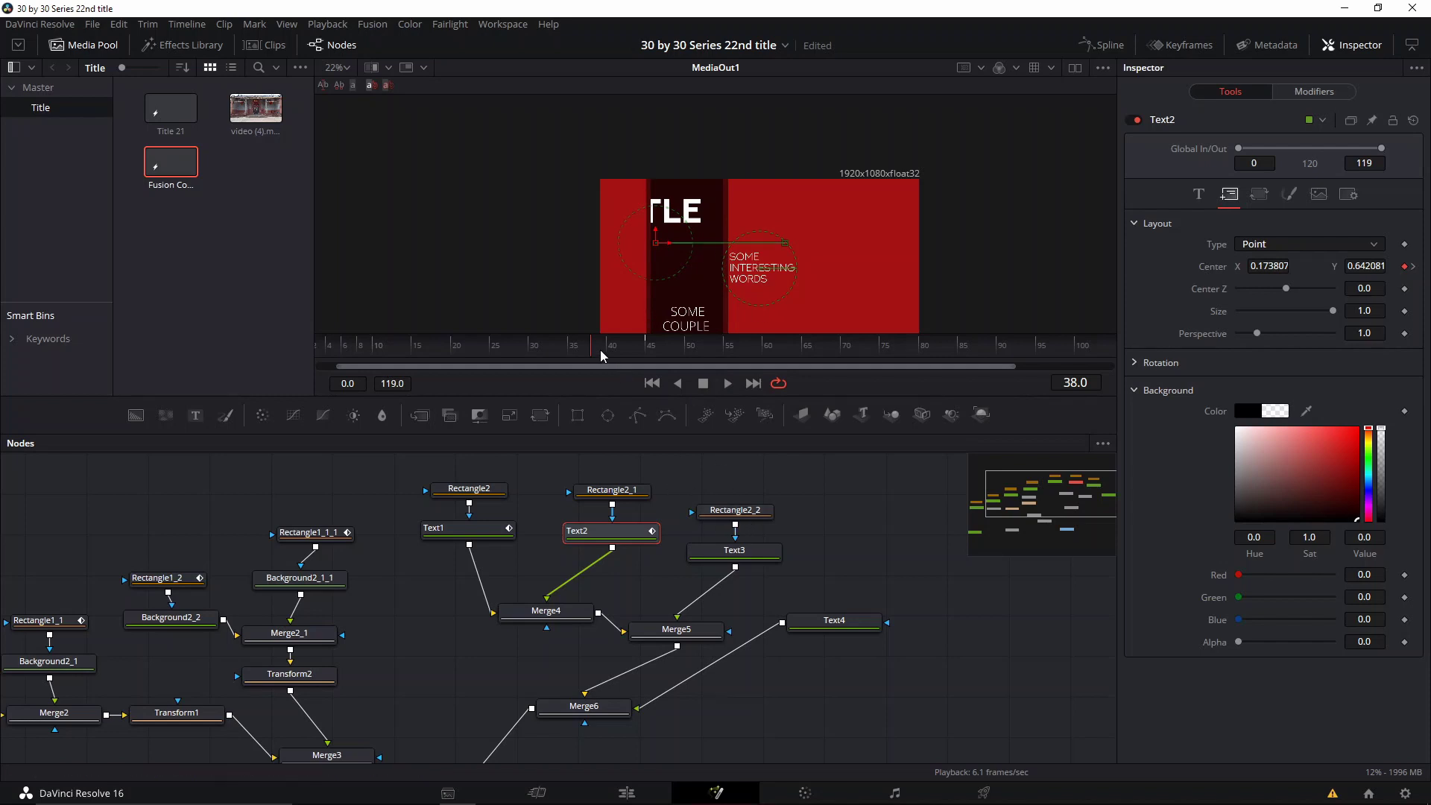
drag(601, 355, 652, 355)
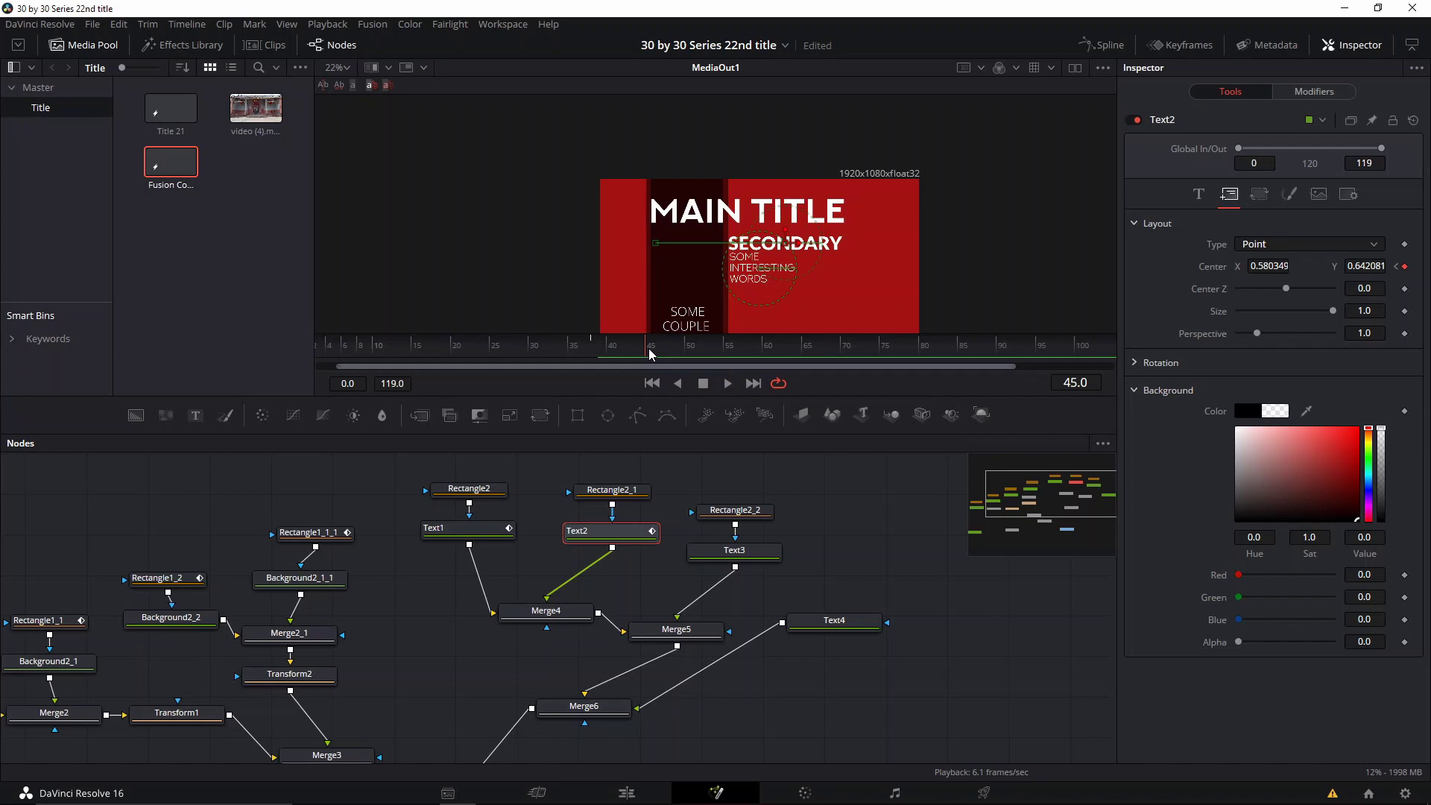
Keyframe Text3's Center at frame 45 and try moving its three lines upward at frame 49
click(724, 552)
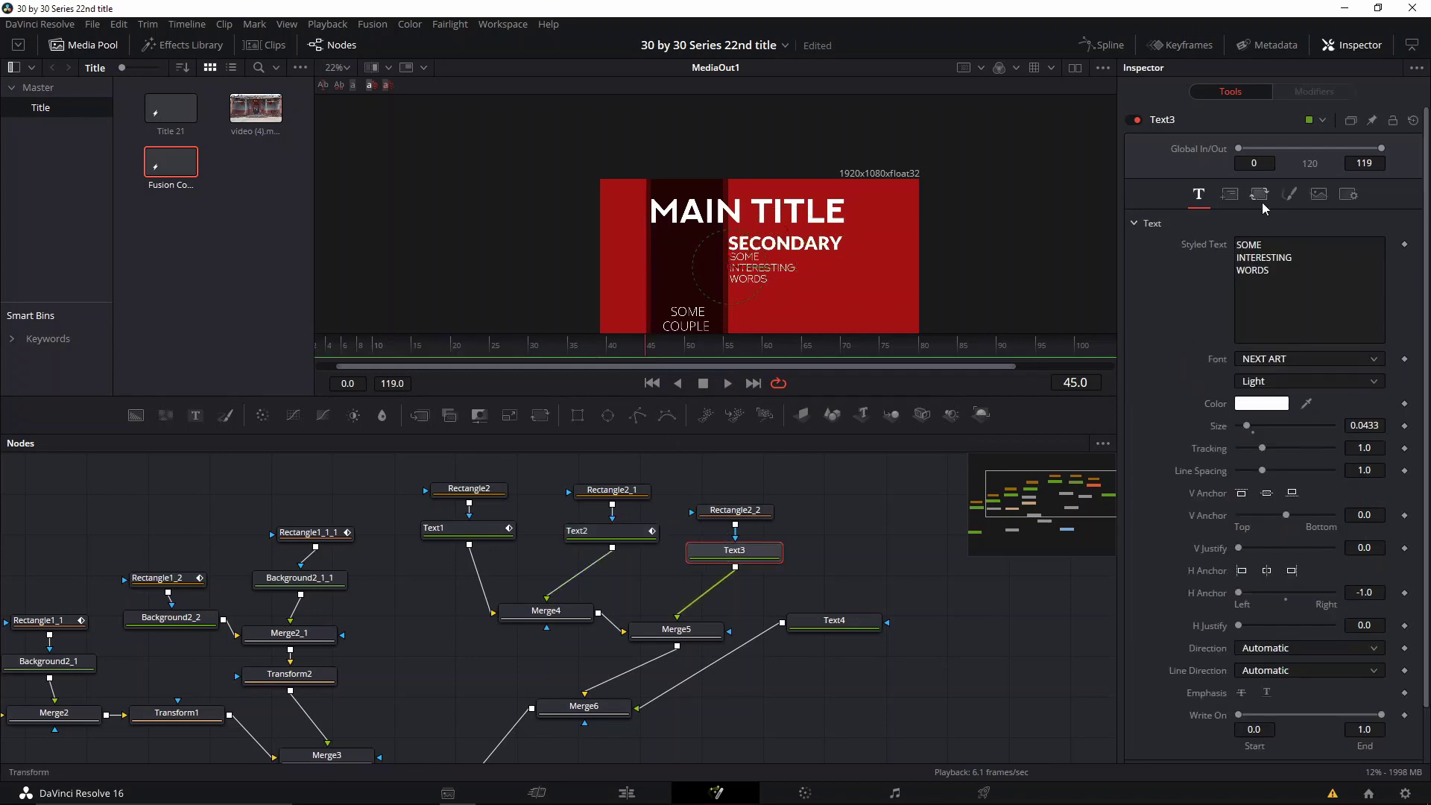
click(1230, 195)
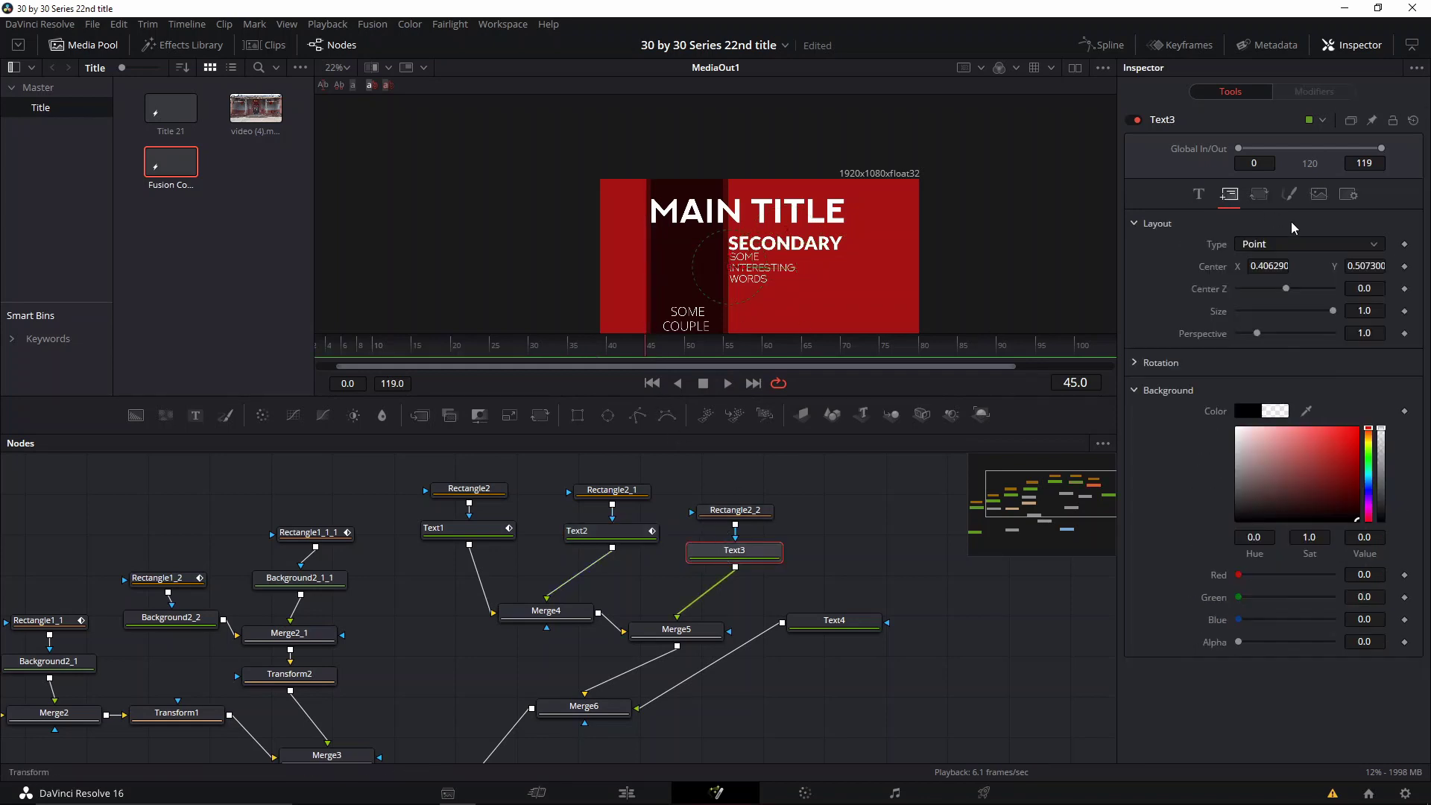
click(1406, 266)
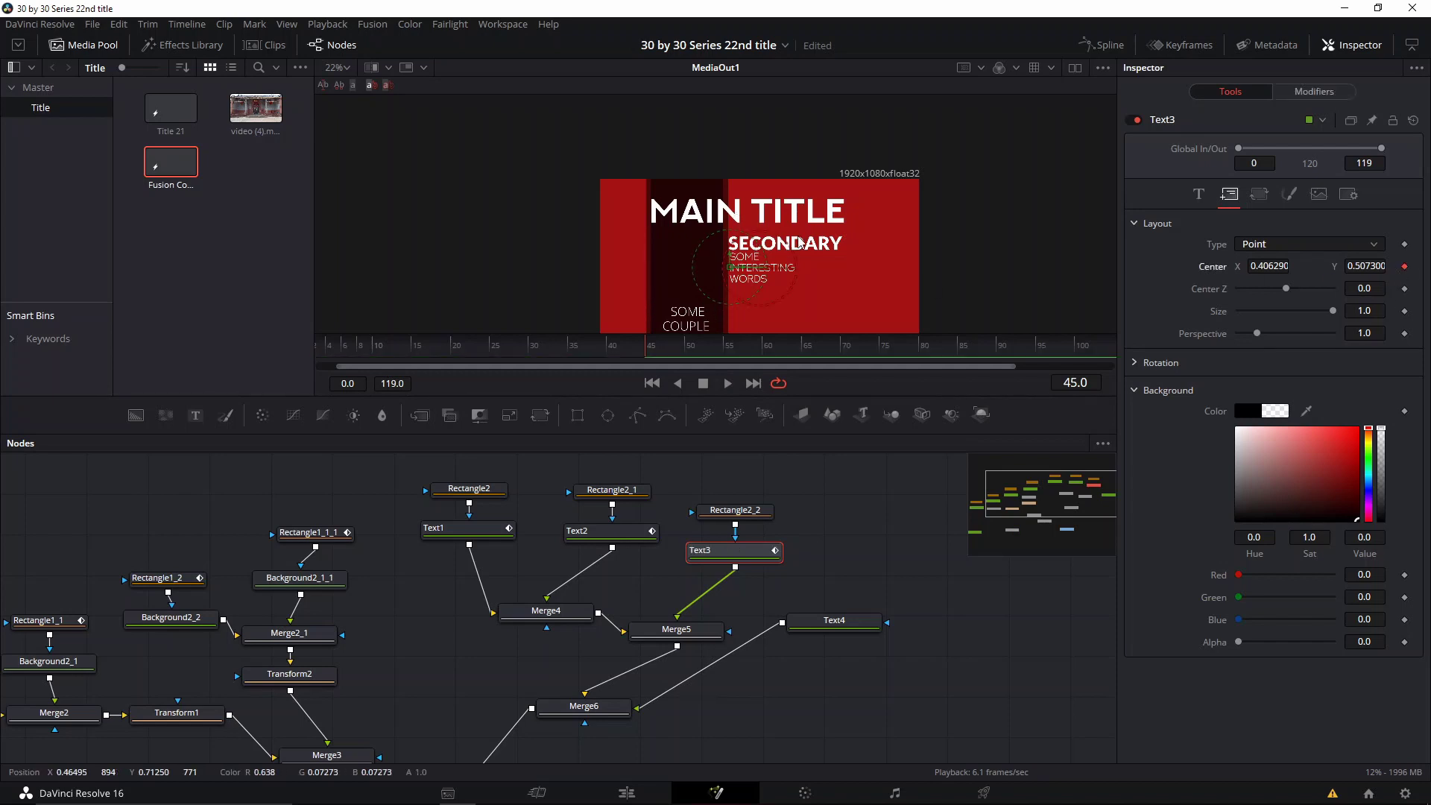
drag(651, 354, 669, 354)
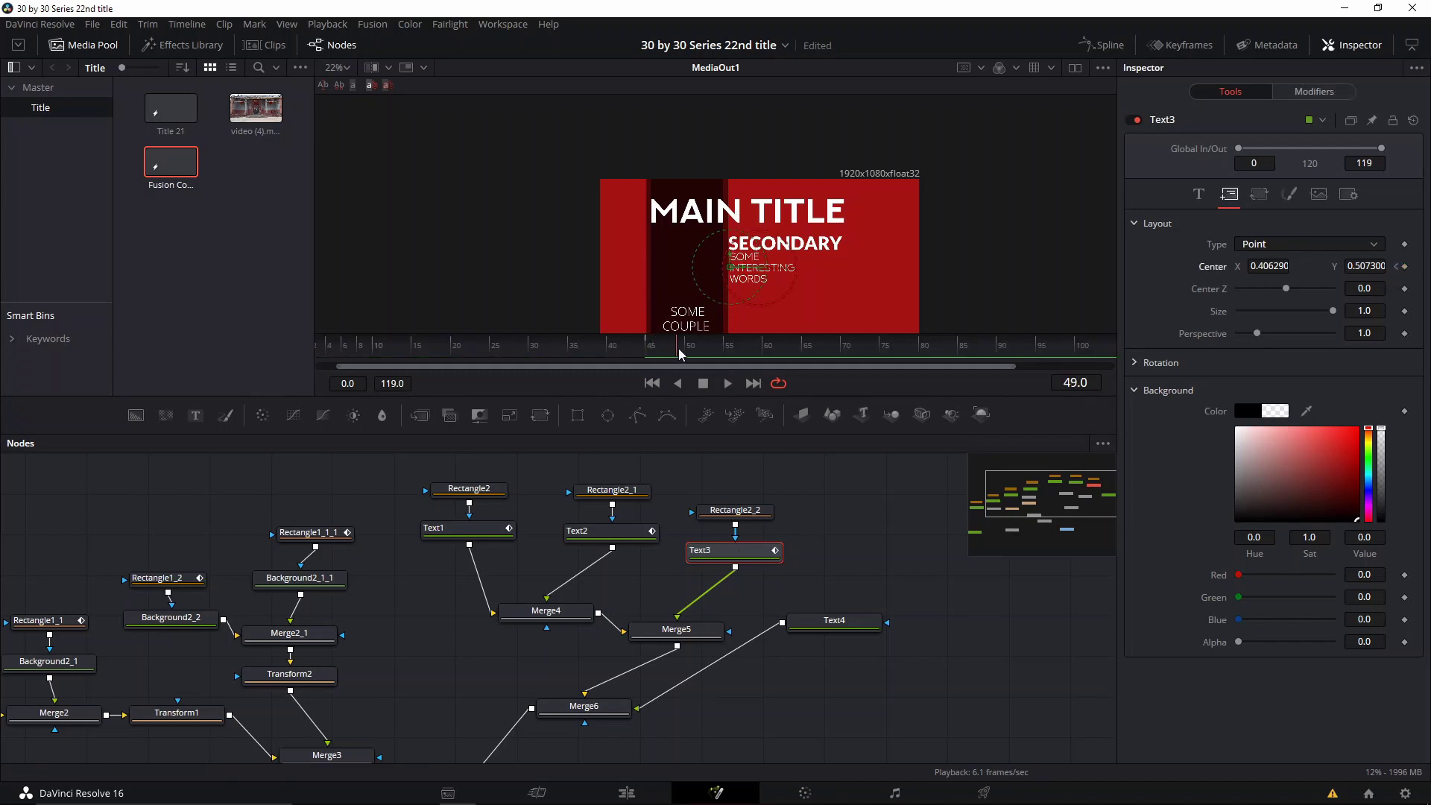
drag(730, 266, 731, 231)
key(ctrl+z)
Keyframe Text3's current Center at frame 49 and raise its three lines to about Y 0.736 at frame 45
click(1405, 267)
click(647, 356)
drag(730, 266, 731, 215)
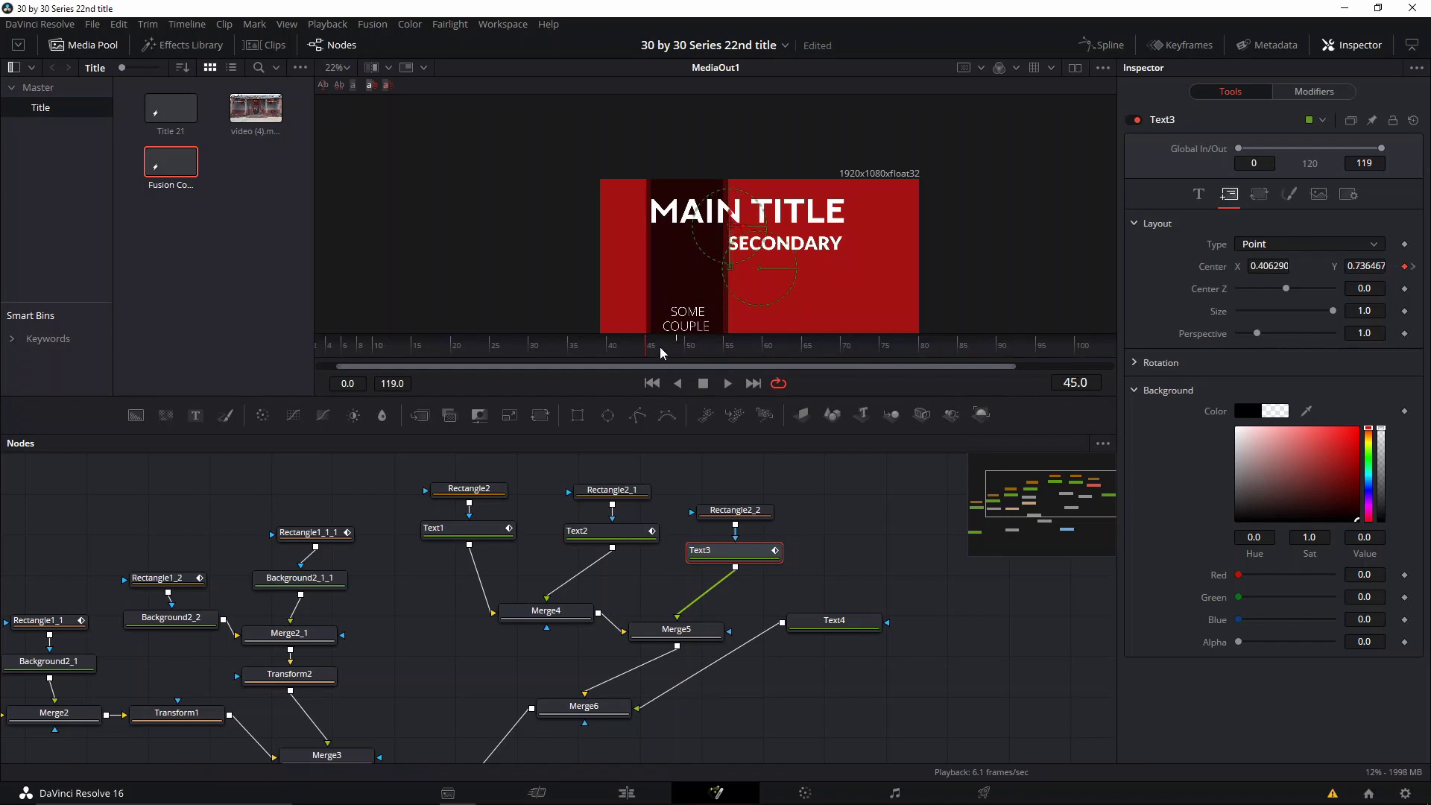
click(677, 355)
scroll(781, 284, down, 2)
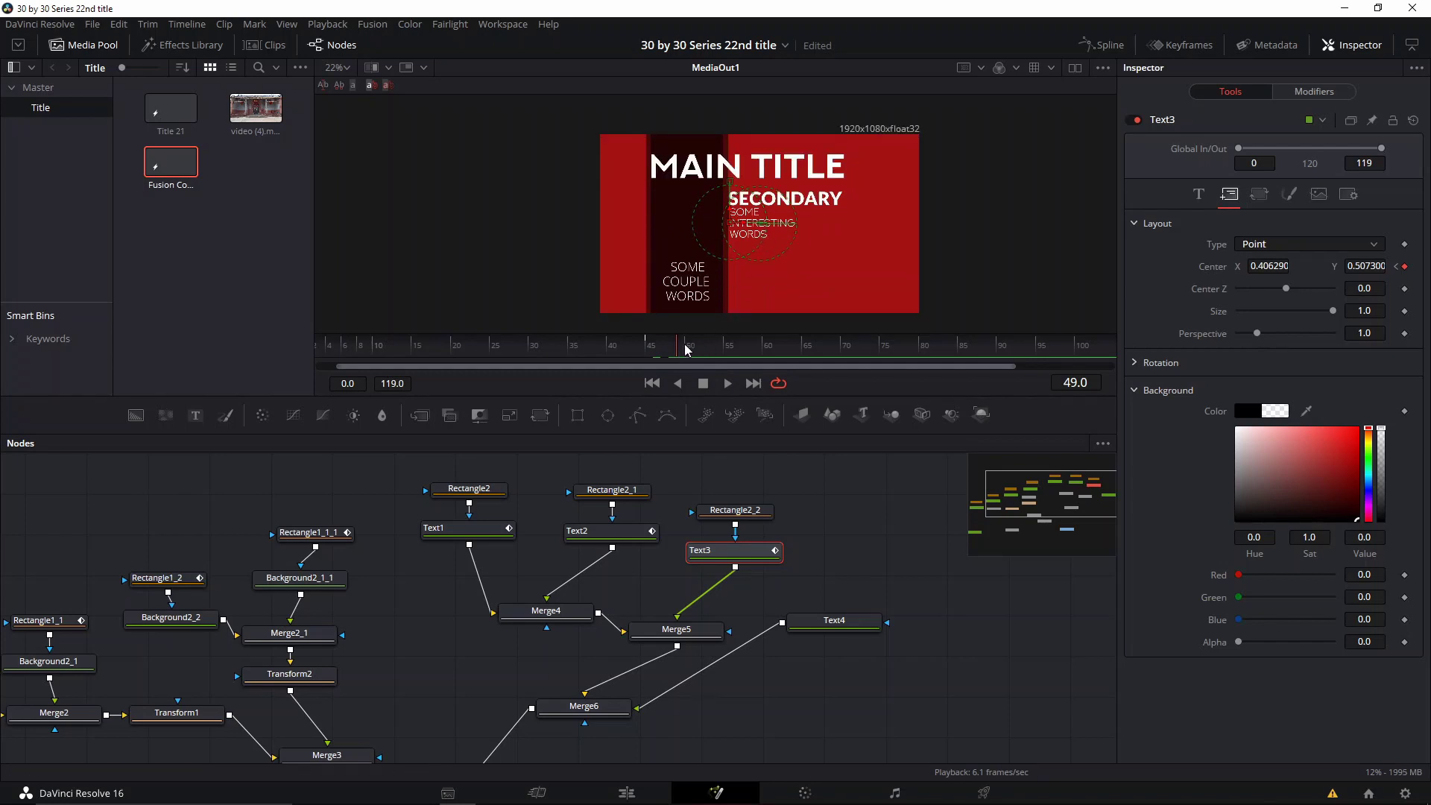
Set Text4's shading opacity to 0.0 and keyframe it at frame 48
drag(678, 352, 674, 352)
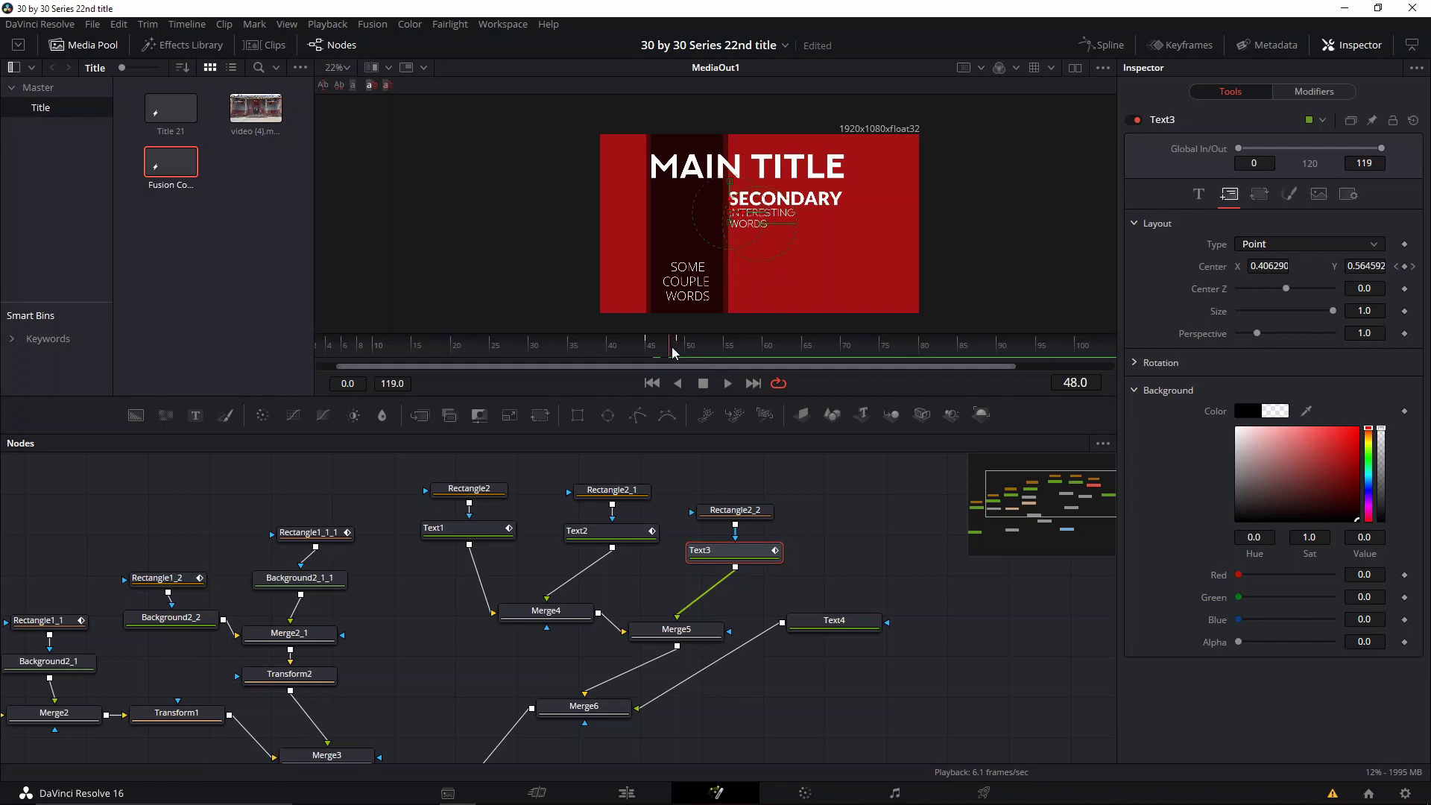
click(681, 282)
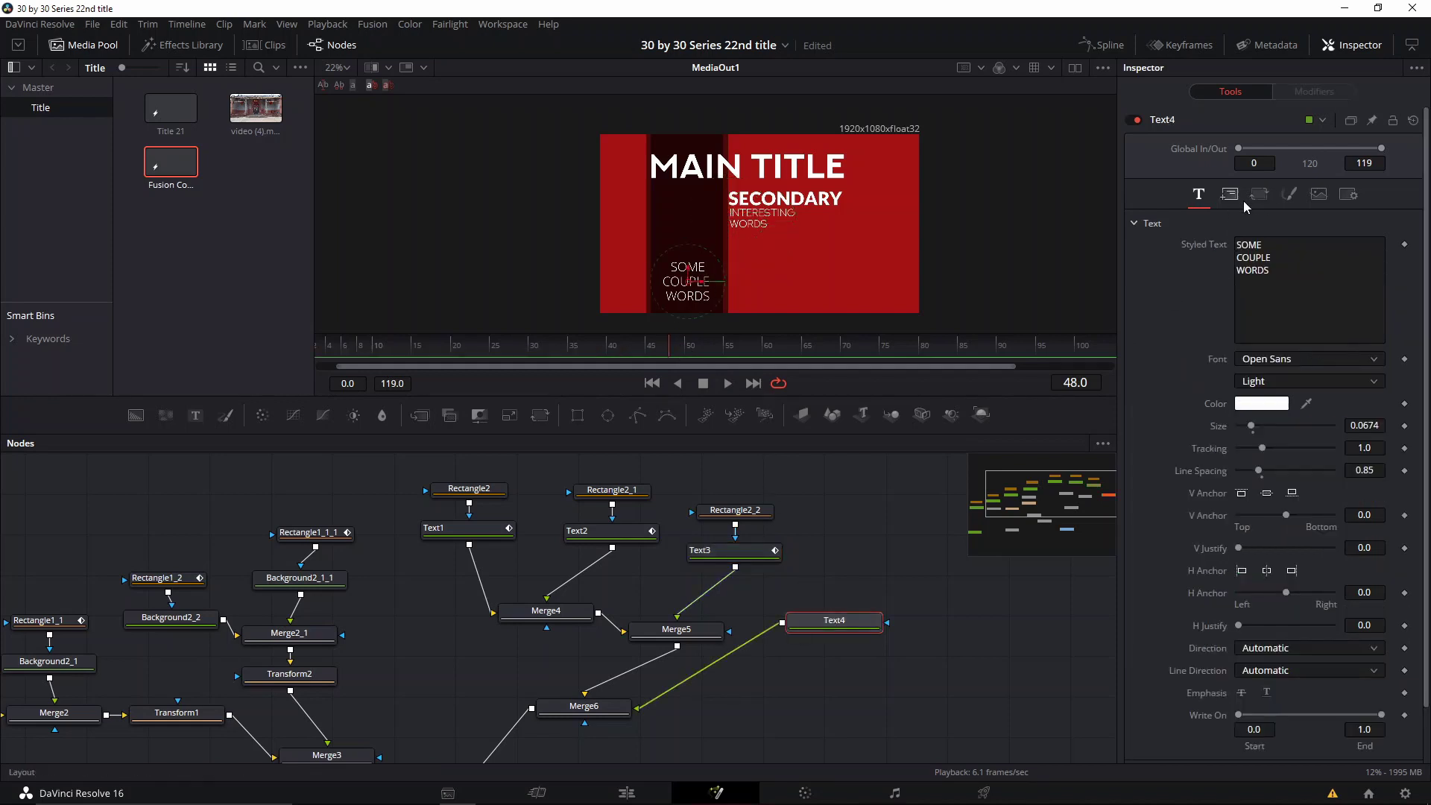
click(1290, 194)
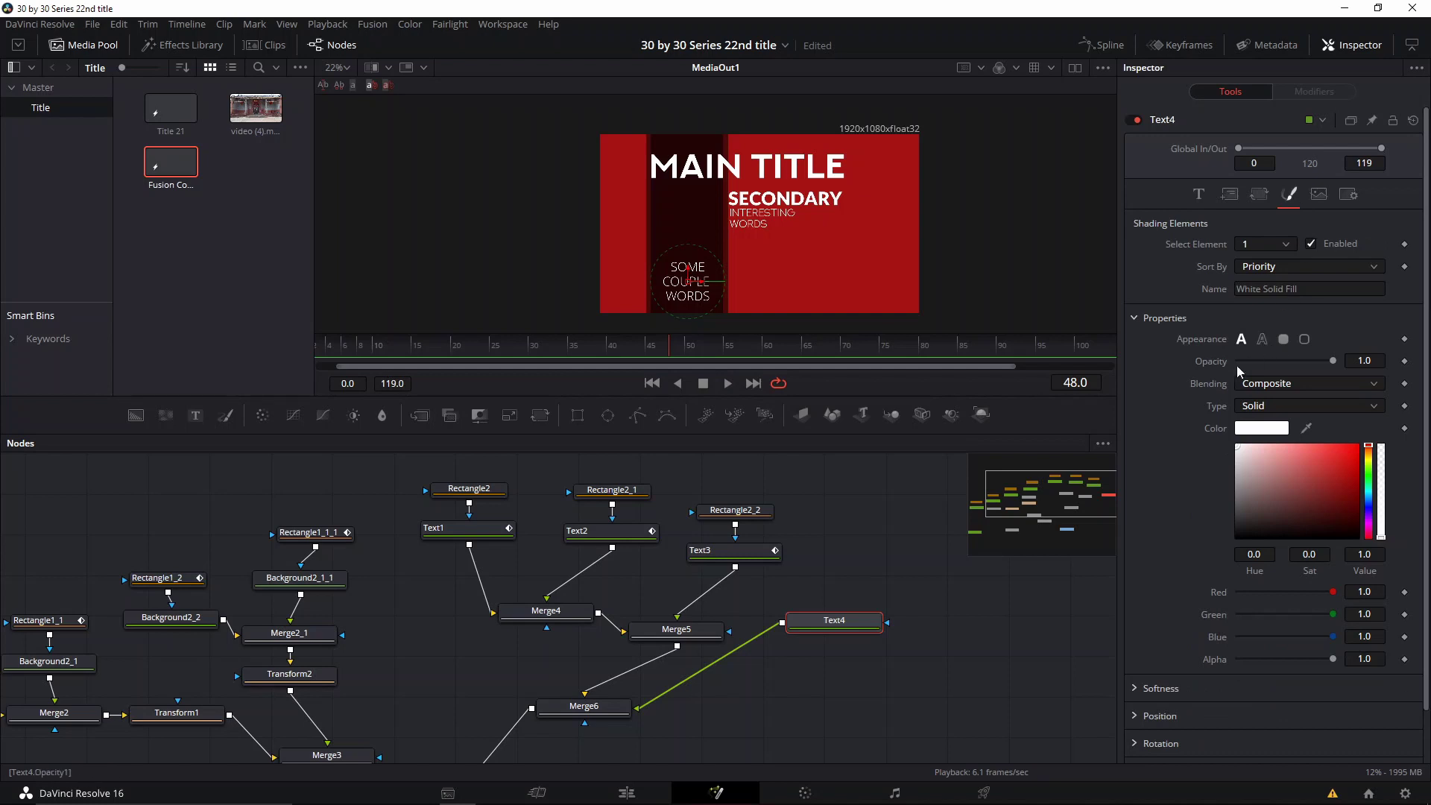
drag(1267, 364, 1220, 369)
click(1406, 360)
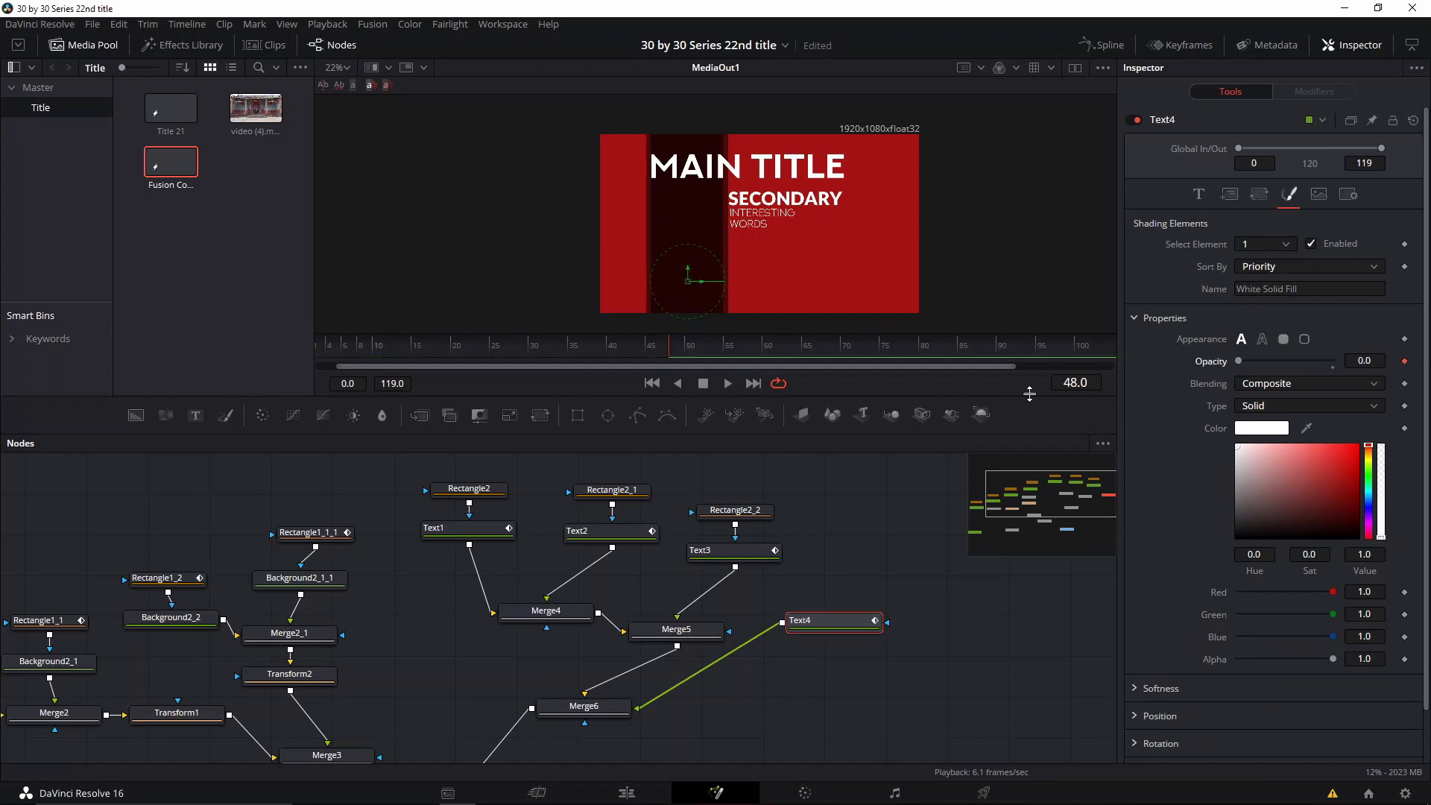
Keyframe Text4's shading opacity at 1.0 on frames 52 and 70, and at 0.0 on frame 73
click(685, 351)
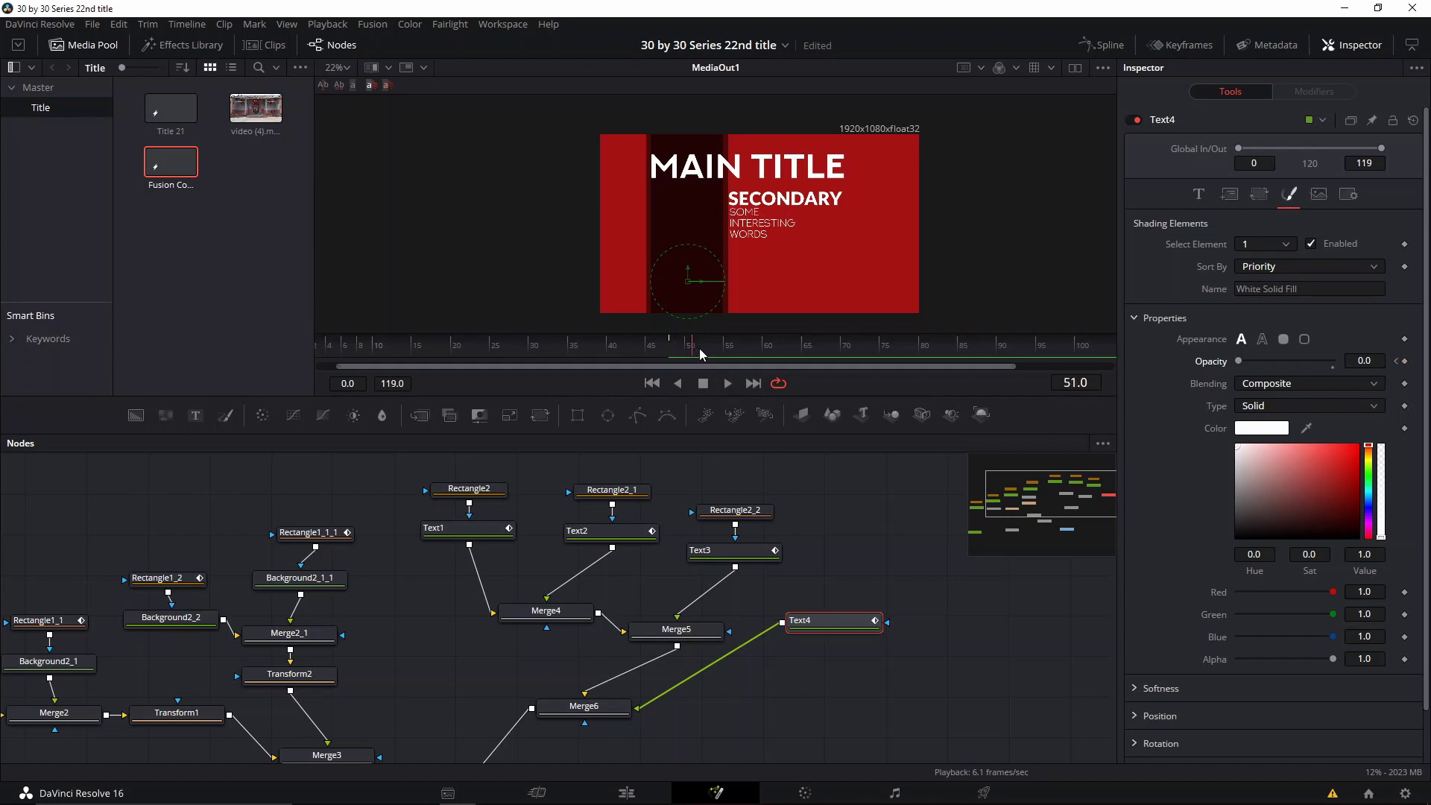
key(space)
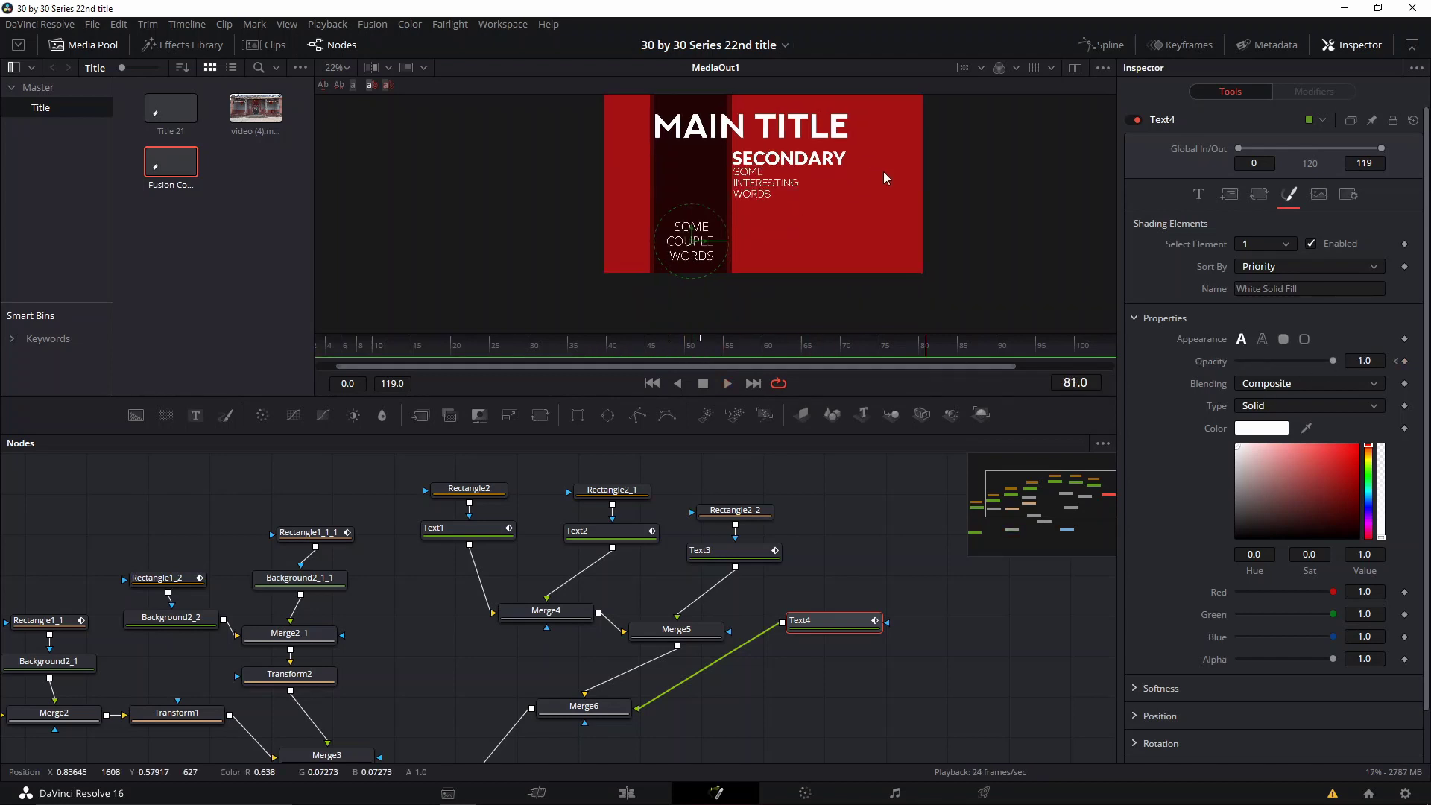
click(785, 355)
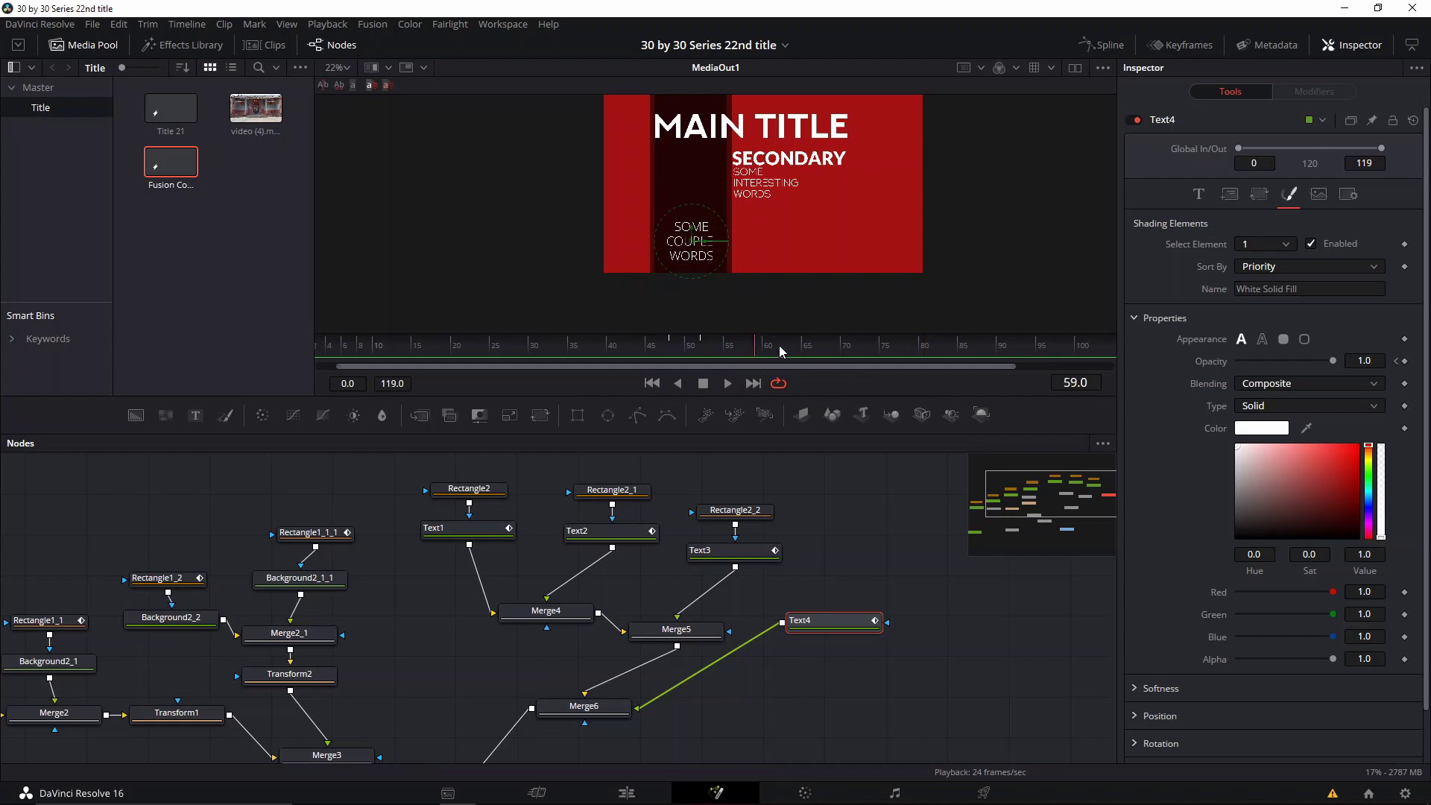
drag(832, 349, 771, 353)
click(1405, 362)
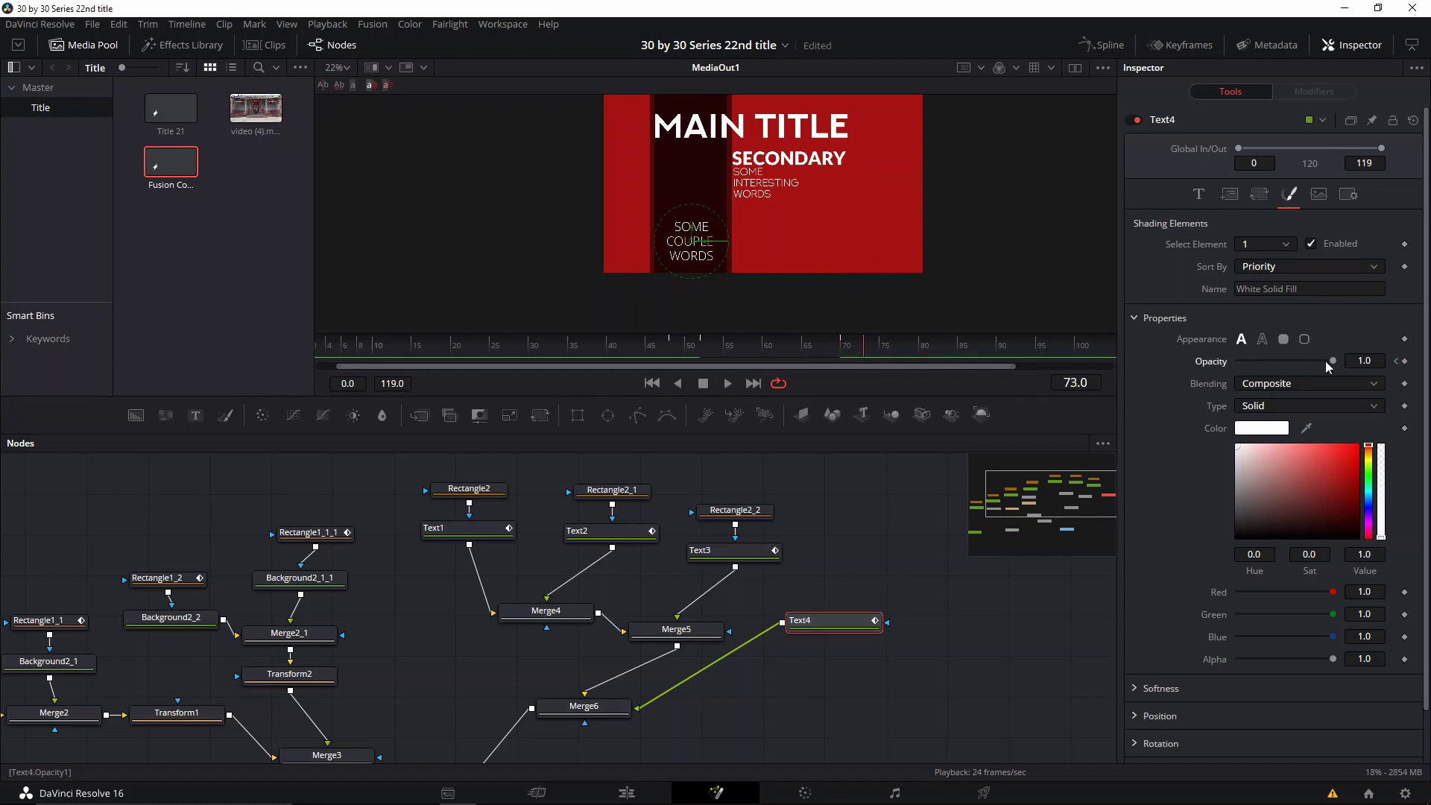
Keyframe Text3's current Center at frame 72 and raise its three lines to about Y 0.753 at frame 76
click(859, 349)
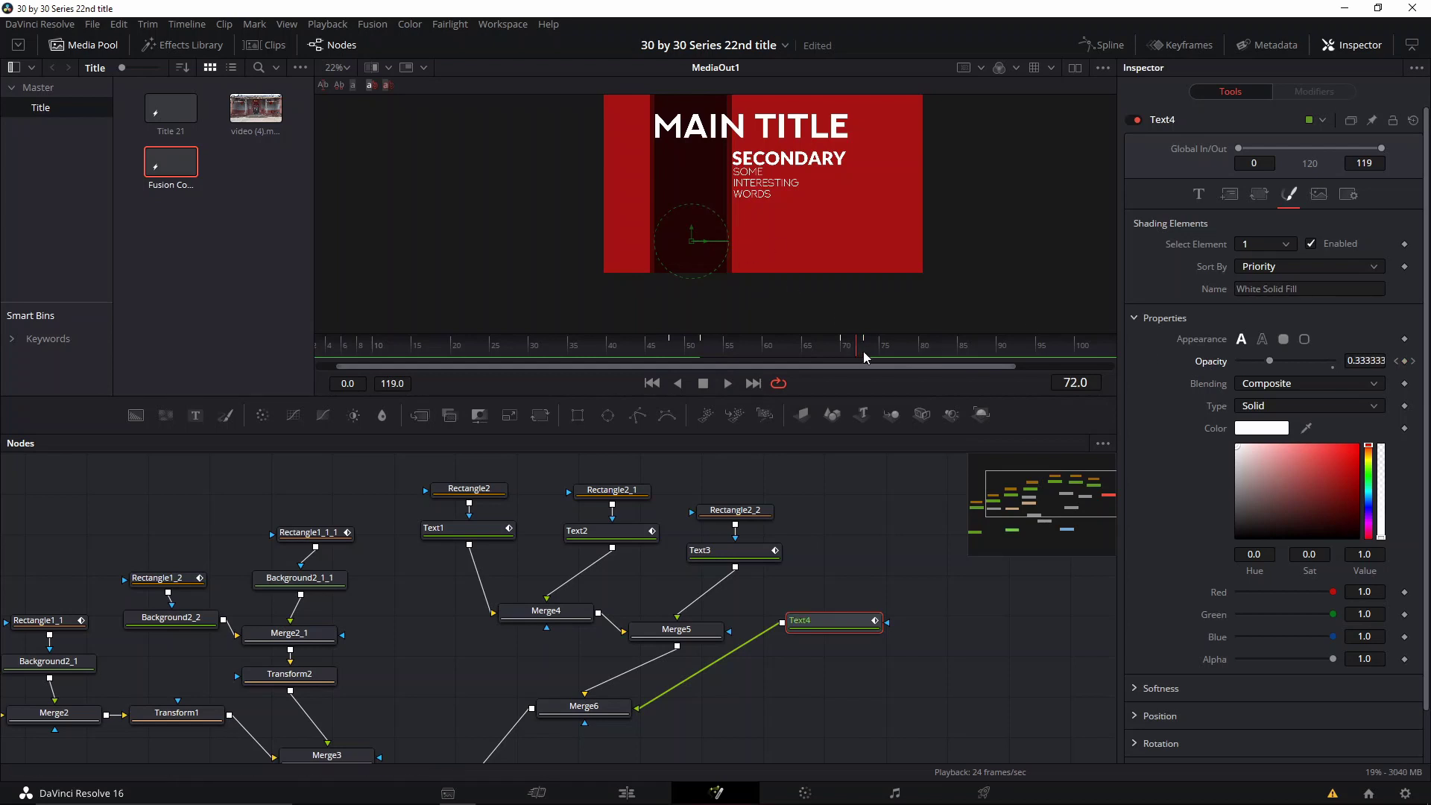
click(729, 553)
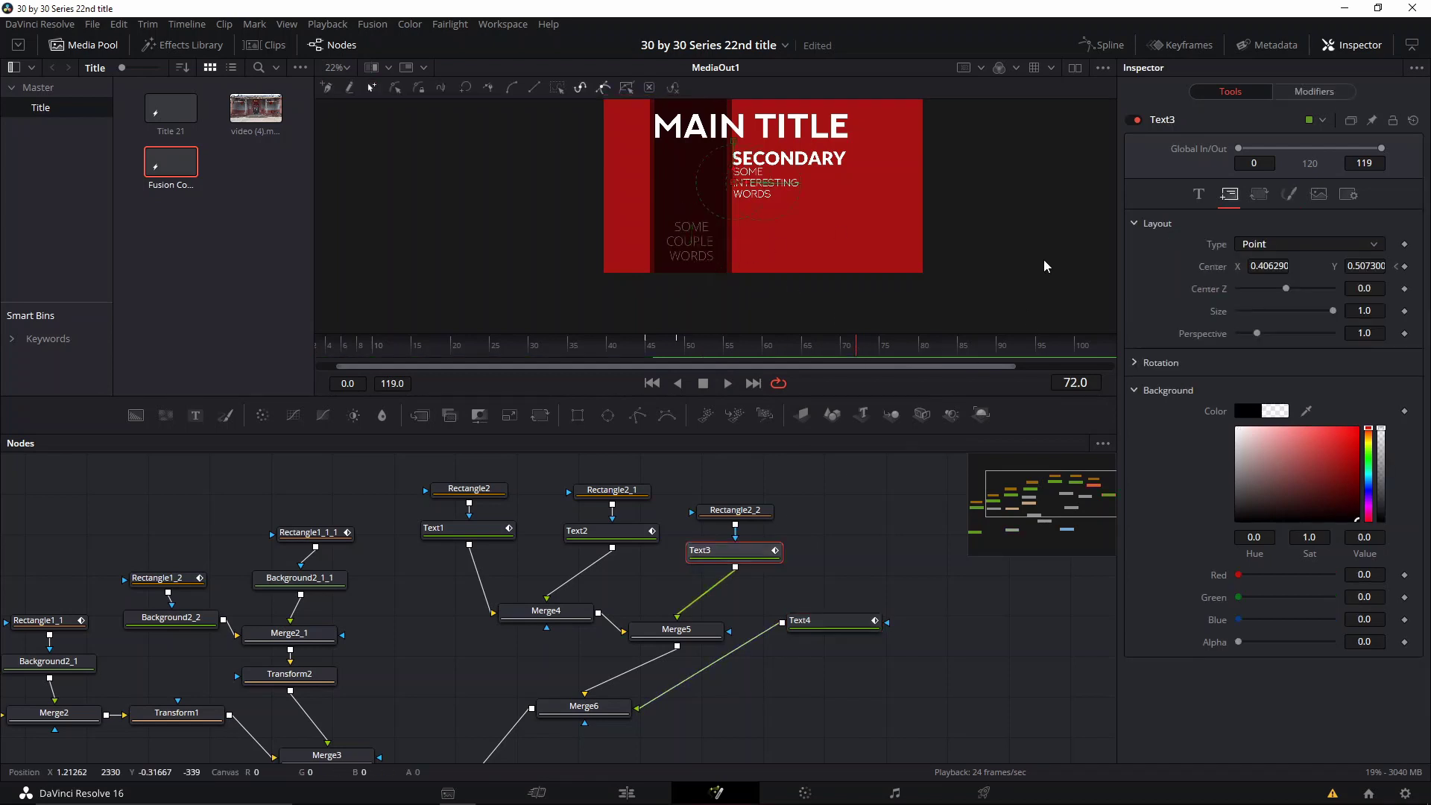
click(1405, 267)
click(874, 351)
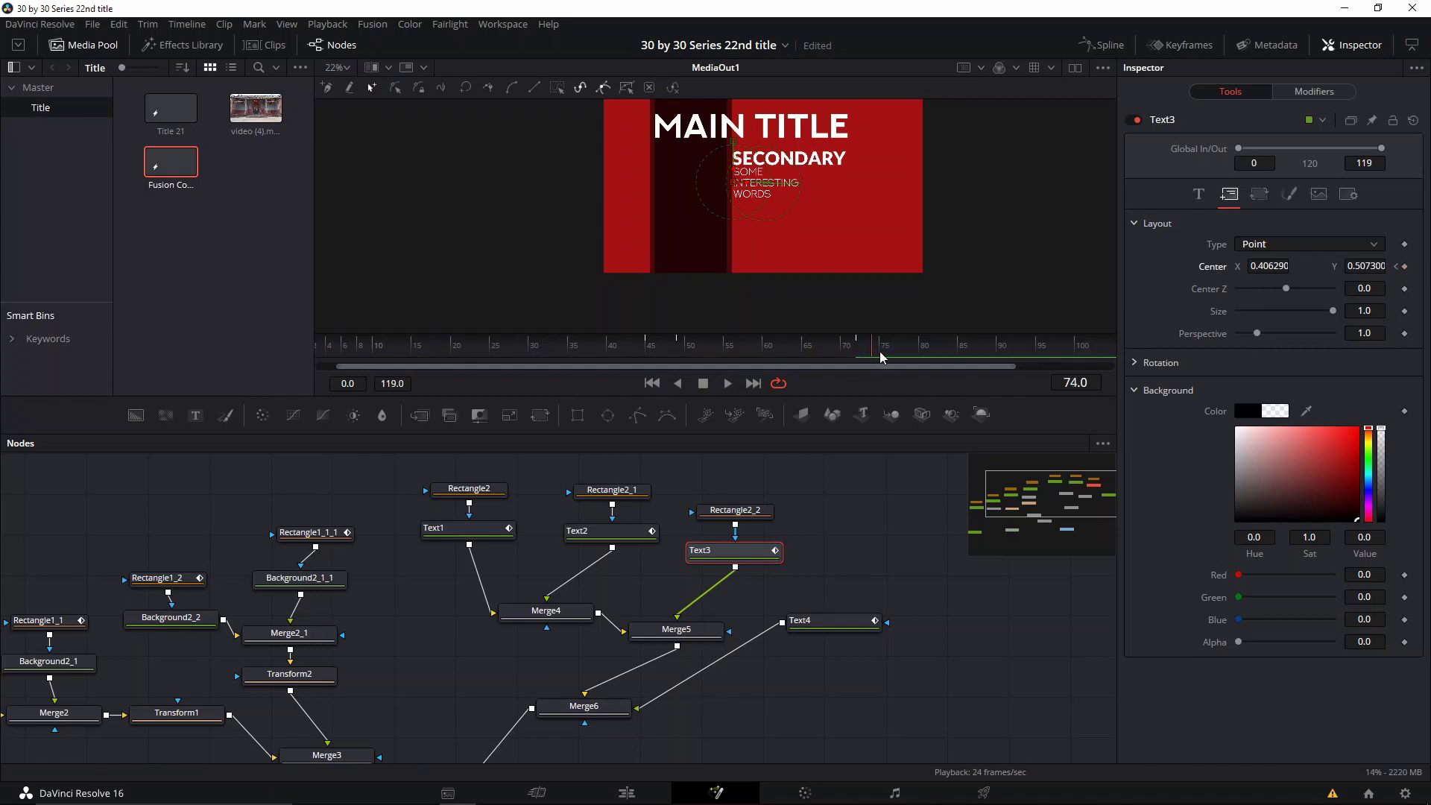
drag(738, 173, 714, 266)
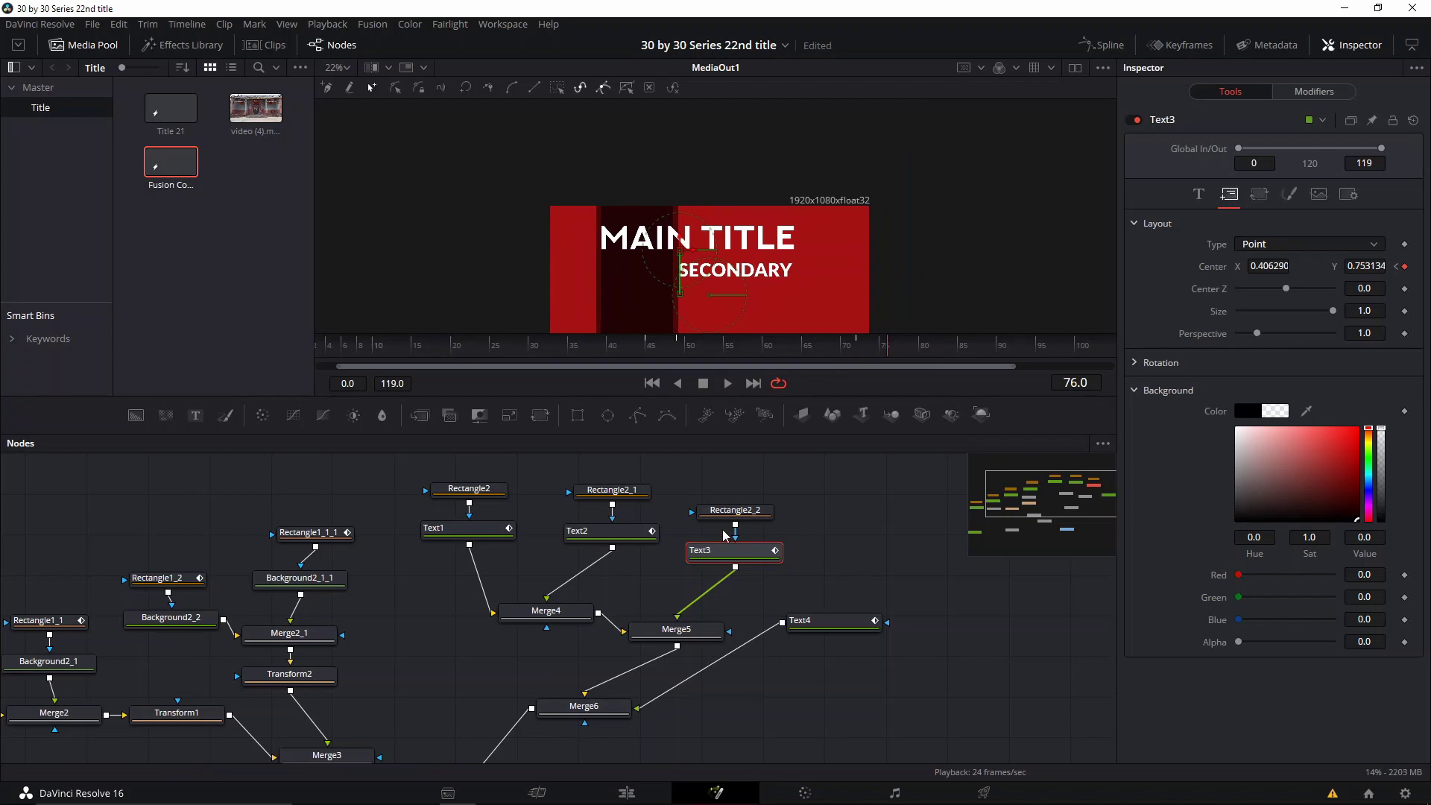
Keyframe Text2's current Center at frame 76 and slide SECONDARY to about X 0.190 at frame 80
click(634, 530)
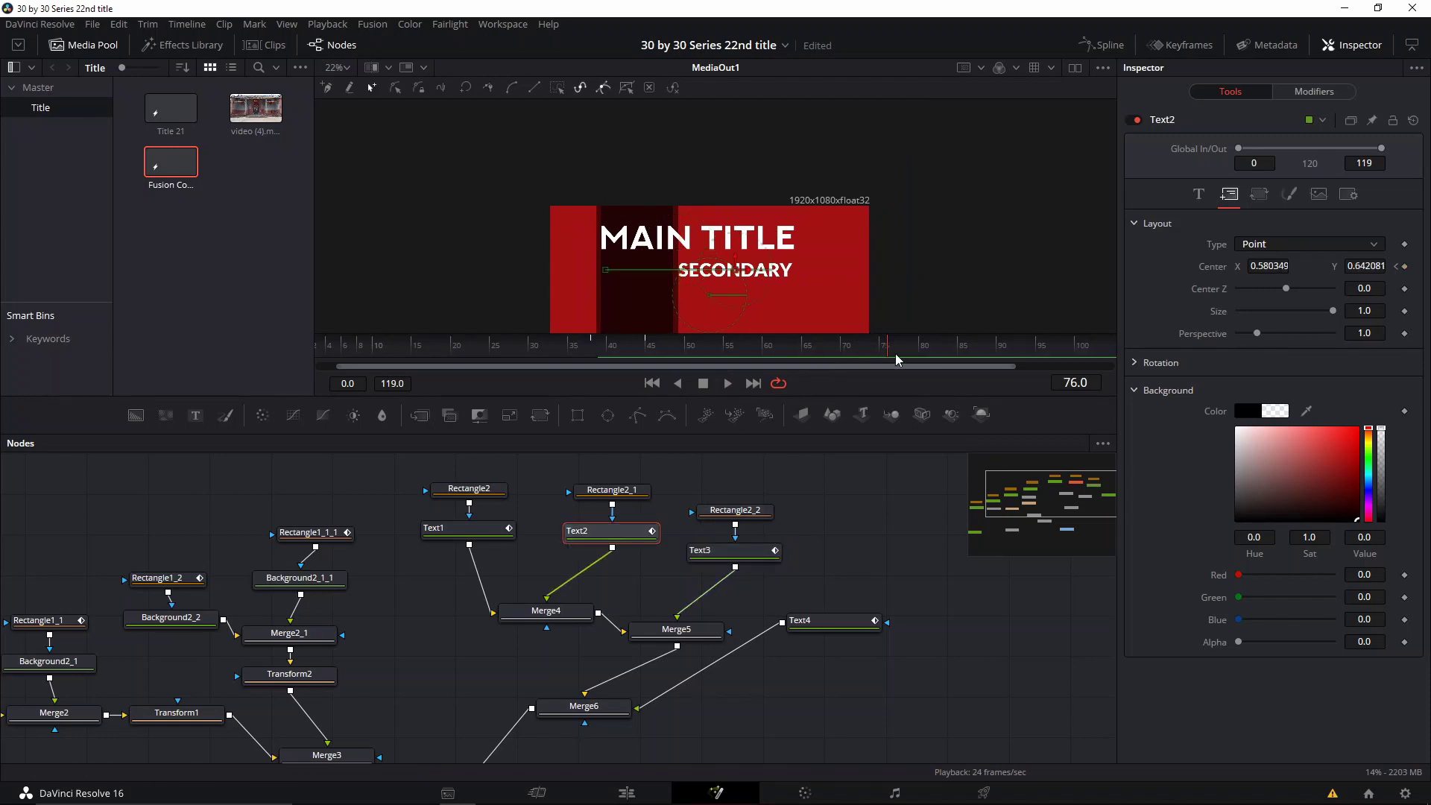
click(1405, 266)
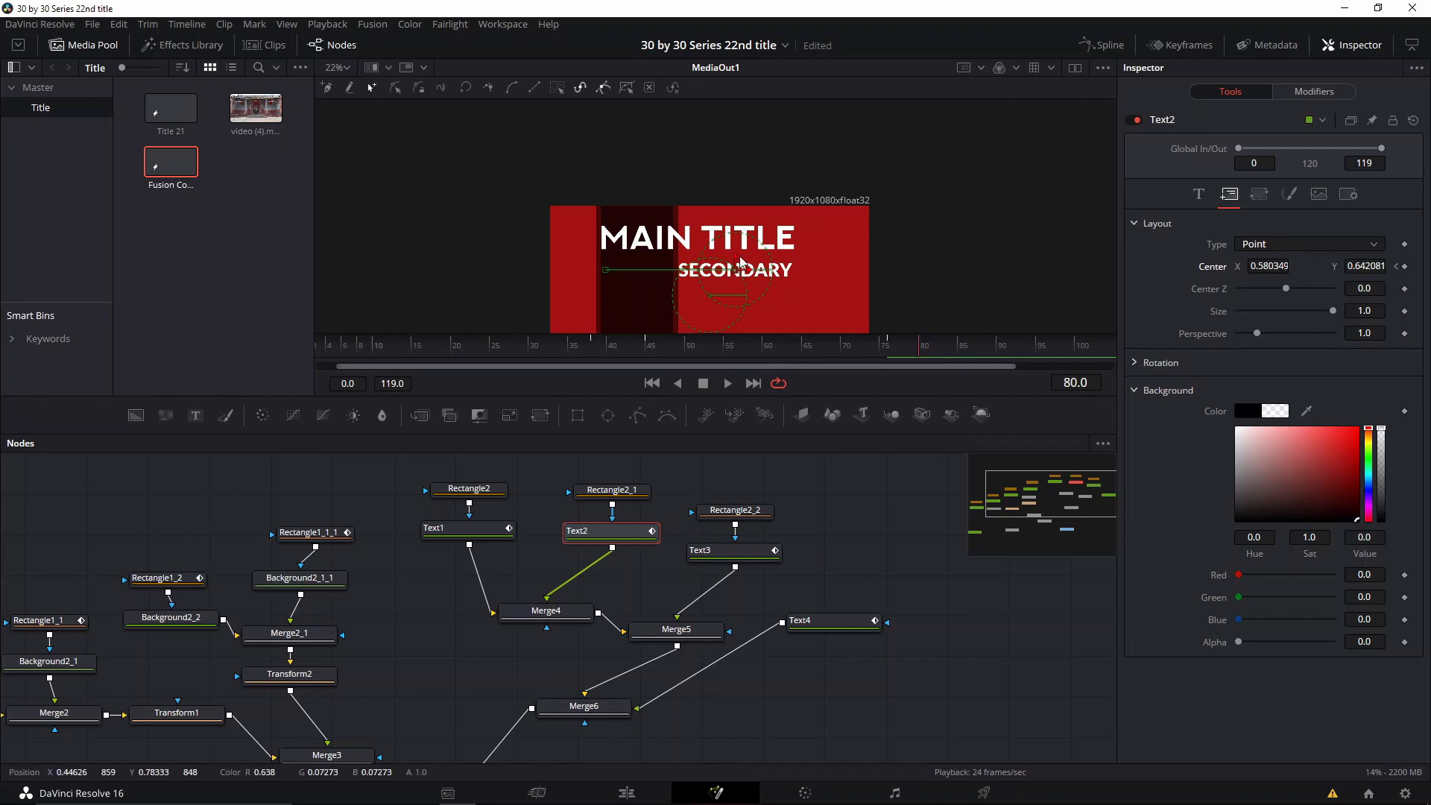
drag(752, 282, 626, 282)
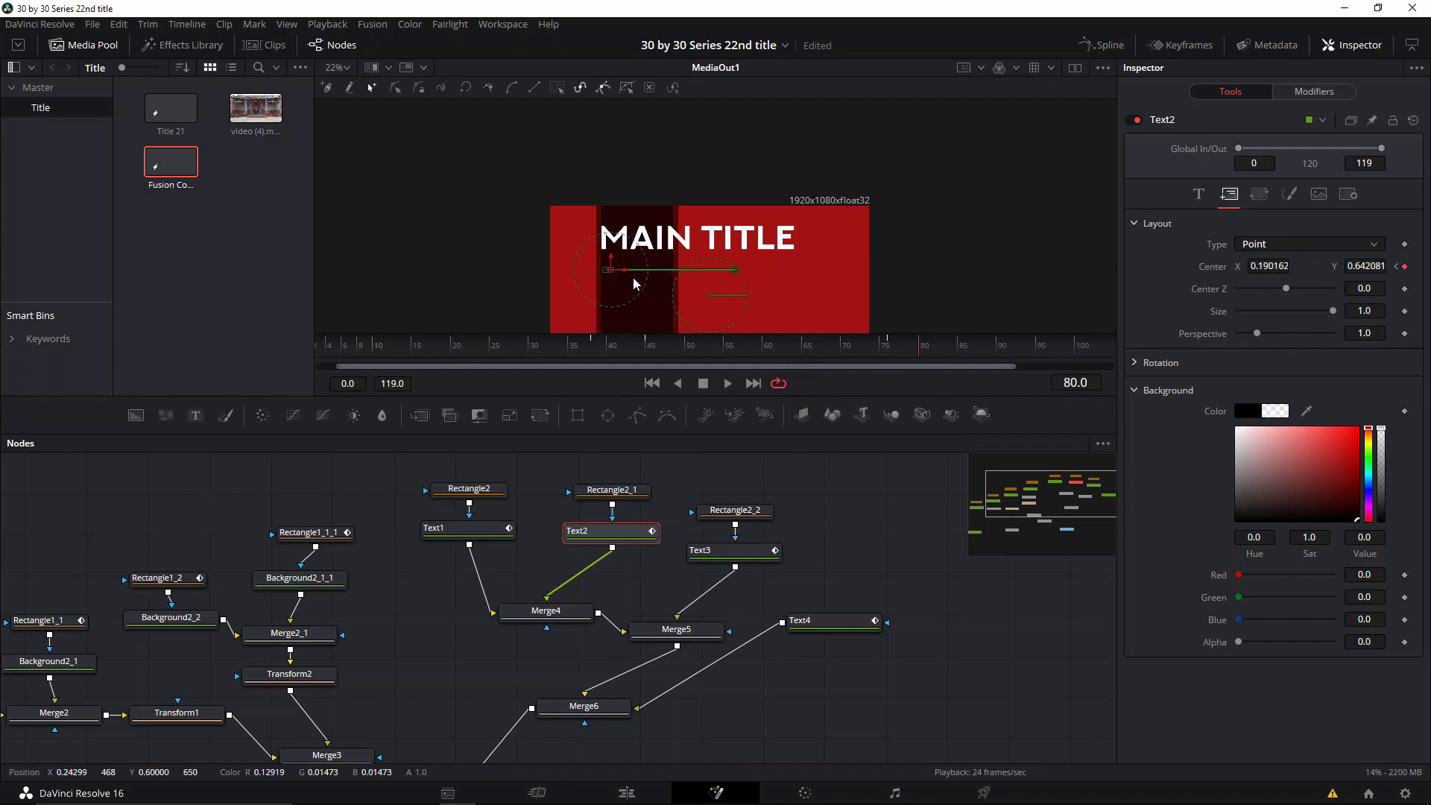
Keyframe Text1's current Center at frame 80 and slide MAIN TITLE out to about X -0.200 at frame 84
click(456, 531)
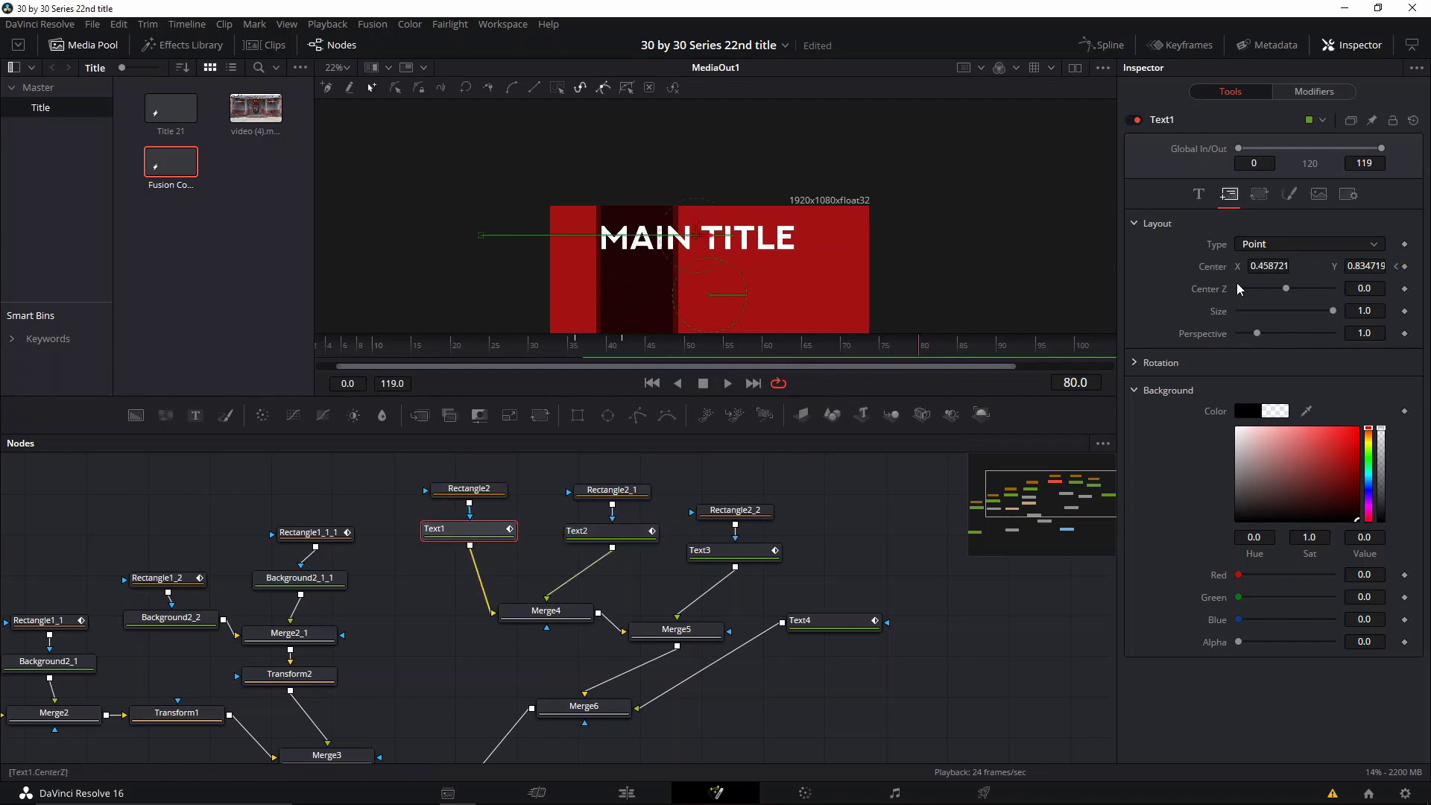
click(1405, 267)
drag(918, 339, 954, 348)
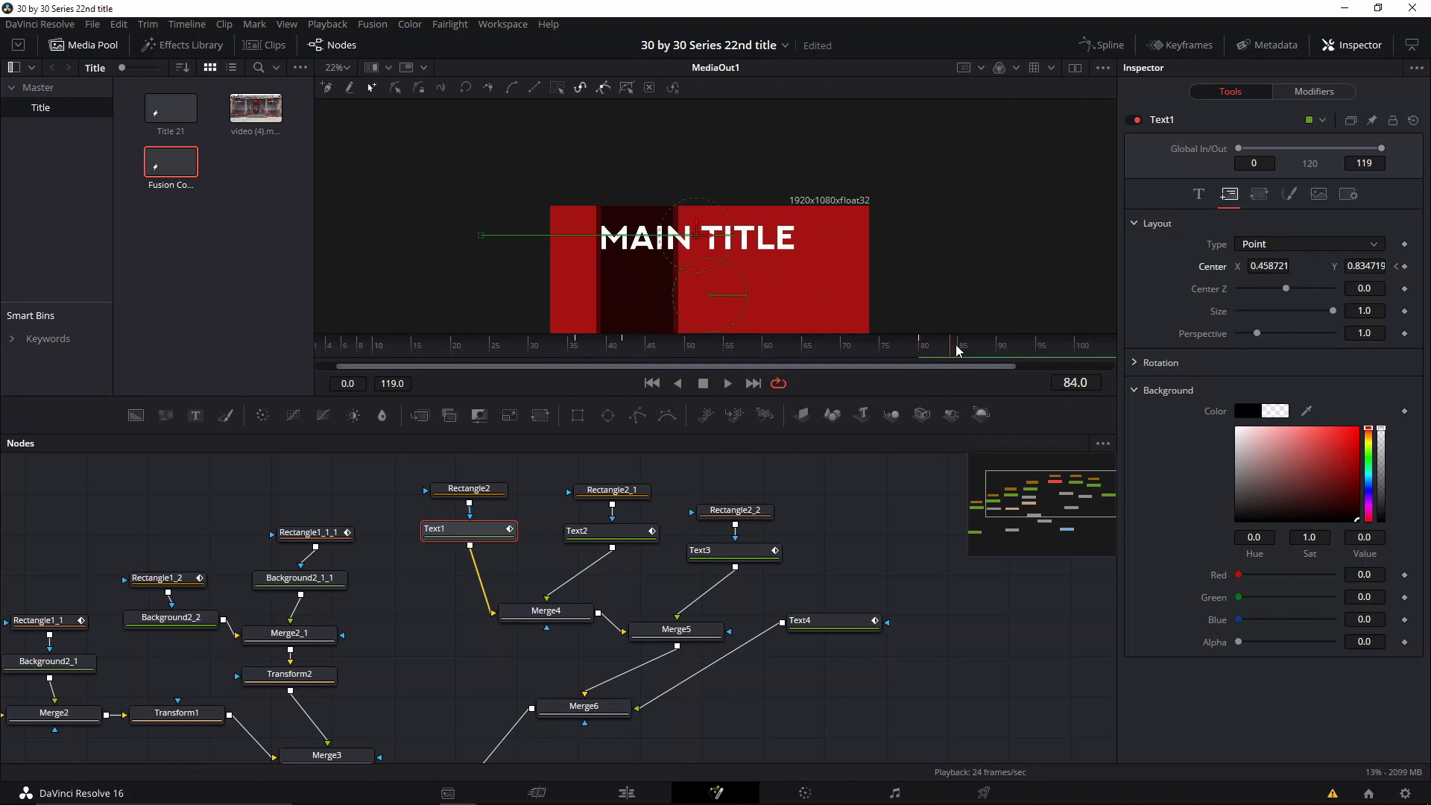
drag(693, 241, 486, 236)
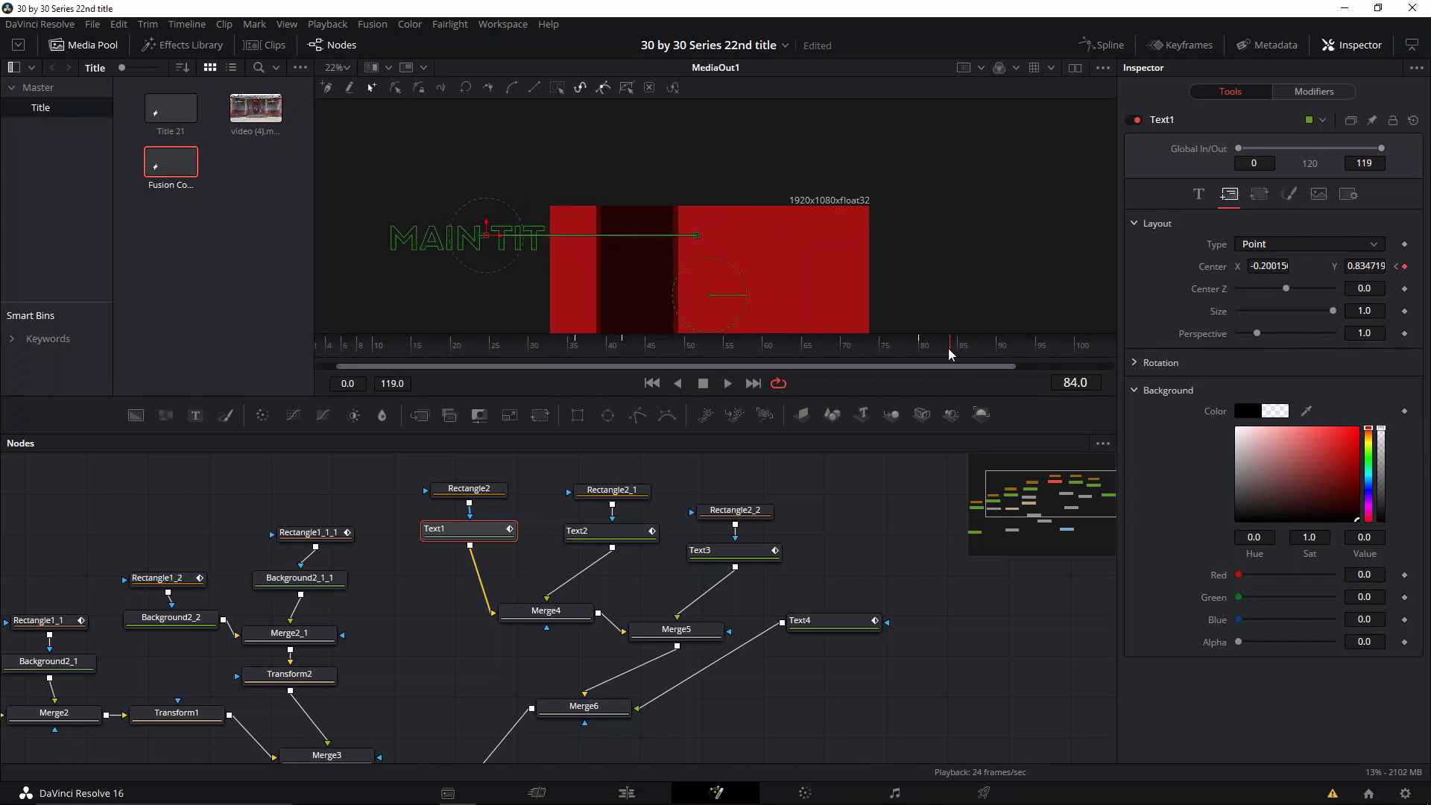
Keyframe Rectangle1_1_1's Center from frame 86 to slide its strip out, and Rectangle1_2's Center from frame 88 to about Y -0.913 at frame 93
drag(951, 354, 962, 355)
drag(404, 642, 464, 624)
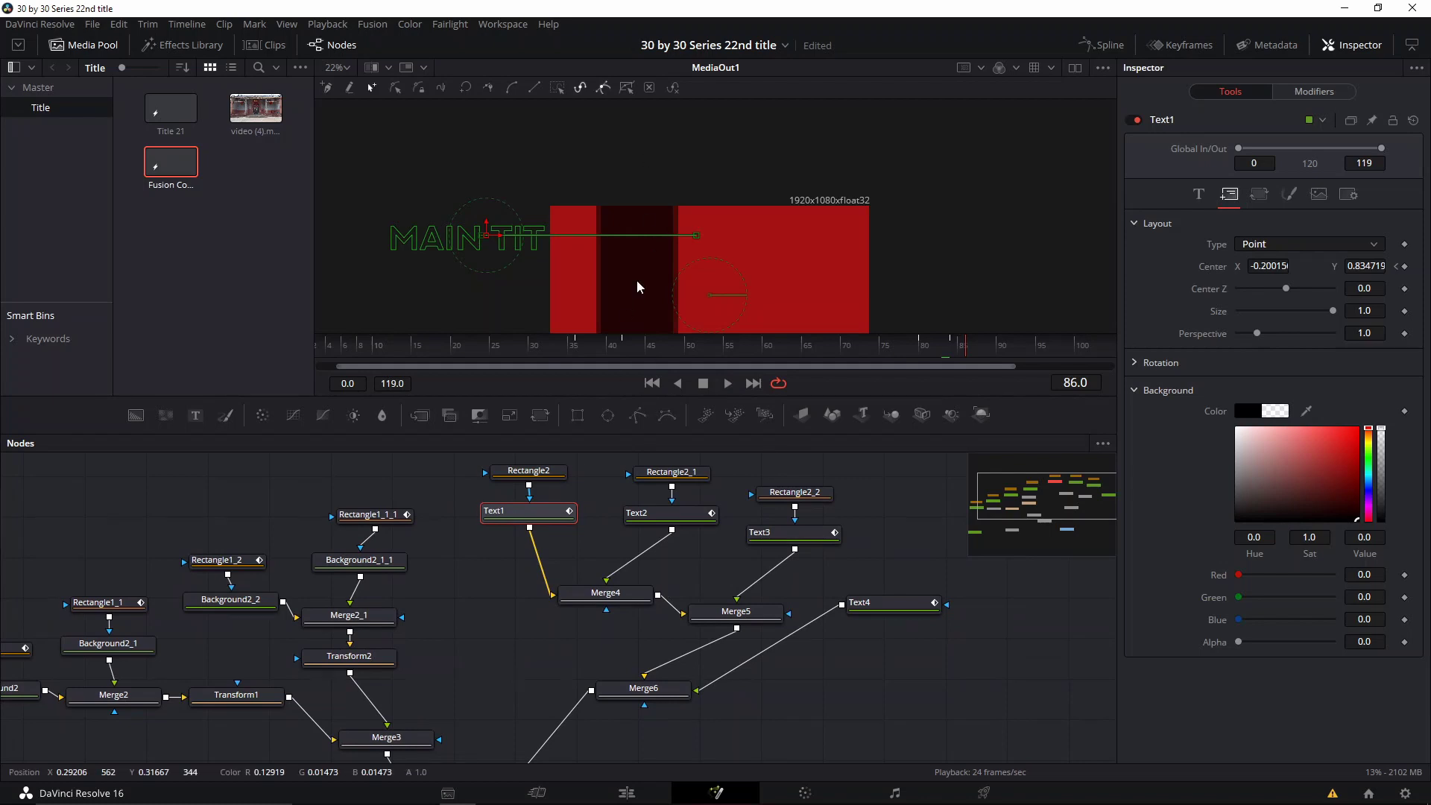
drag(678, 262, 718, 161)
click(369, 514)
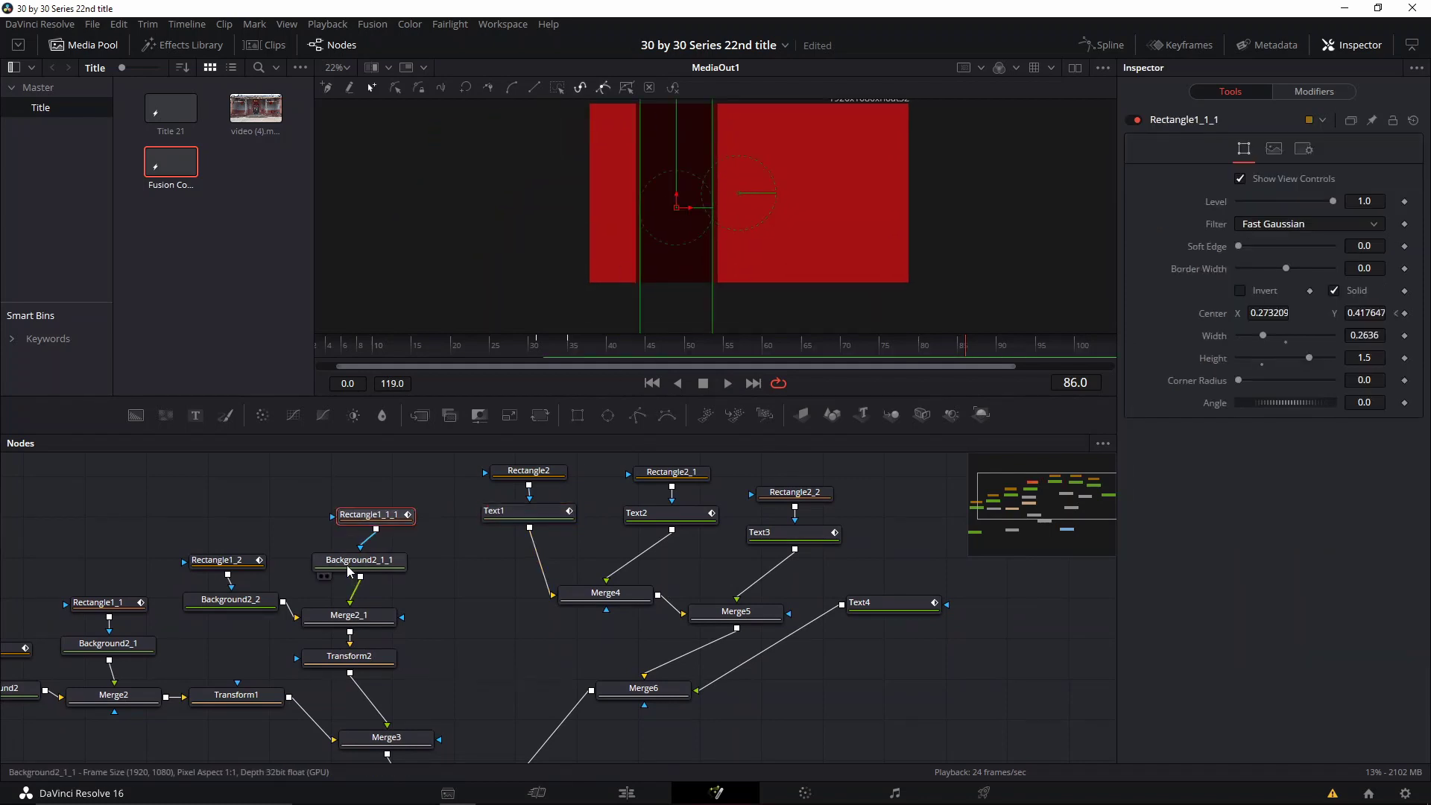
click(360, 559)
click(369, 514)
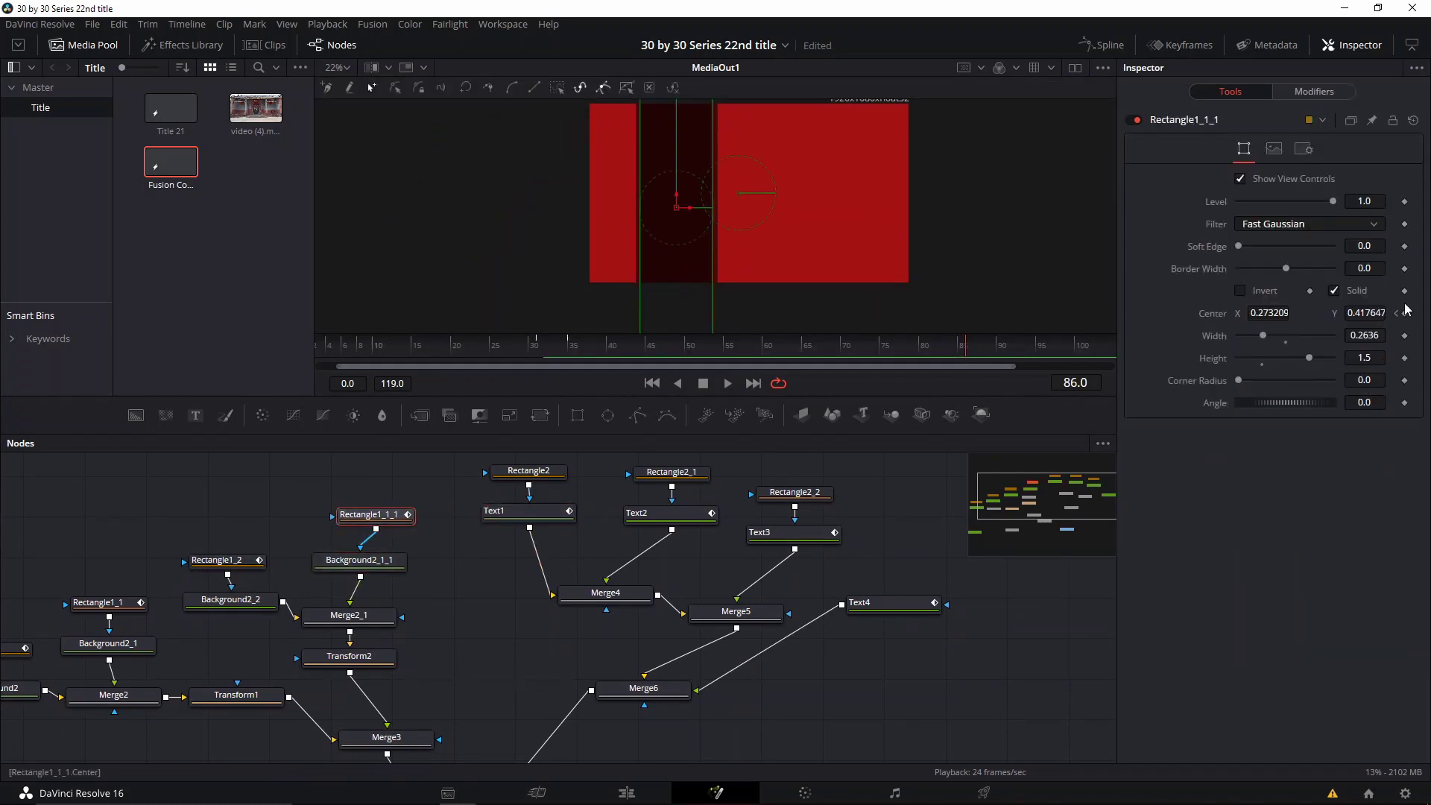
drag(965, 349, 1026, 346)
click(224, 565)
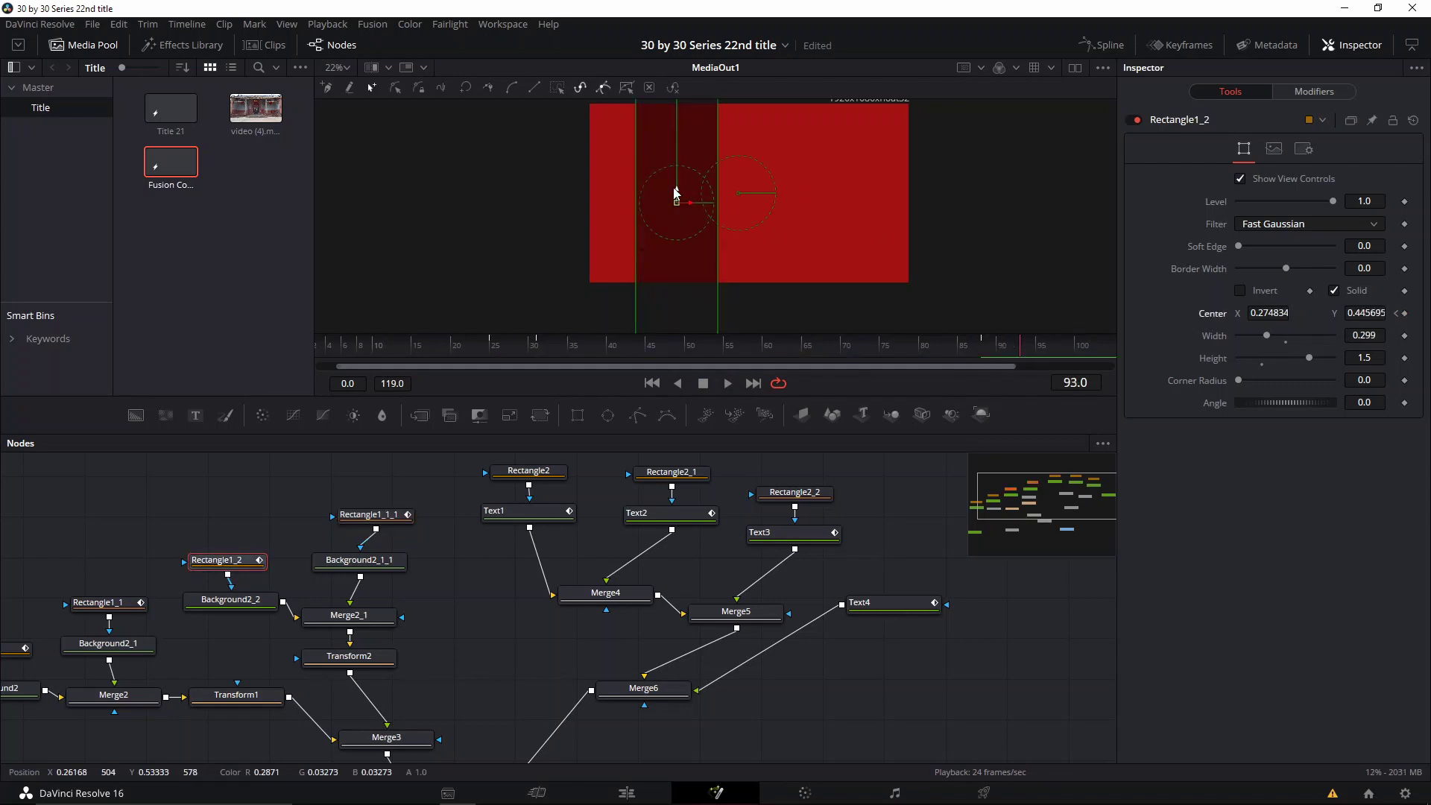
Examine the displacement curves of the rectangle and text keyframes in the Spline editor
click(320, 345)
click(1102, 45)
scroll(984, 567, down, 3)
drag(994, 581, 1076, 549)
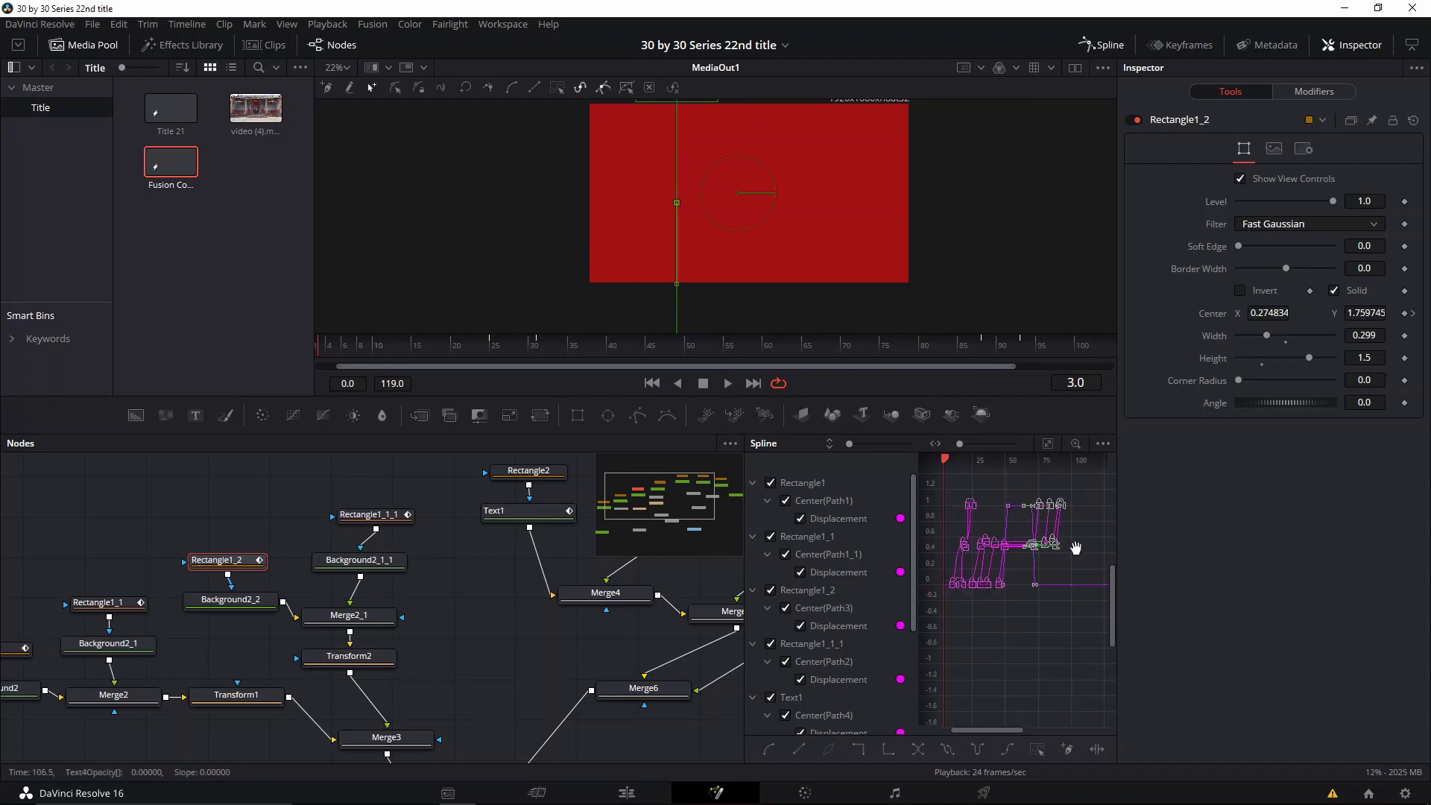
scroll(1041, 593, up, 3)
scroll(1041, 593, down, 3)
drag(1041, 594, 1042, 626)
scroll(815, 617, down, 5)
click(1102, 47)
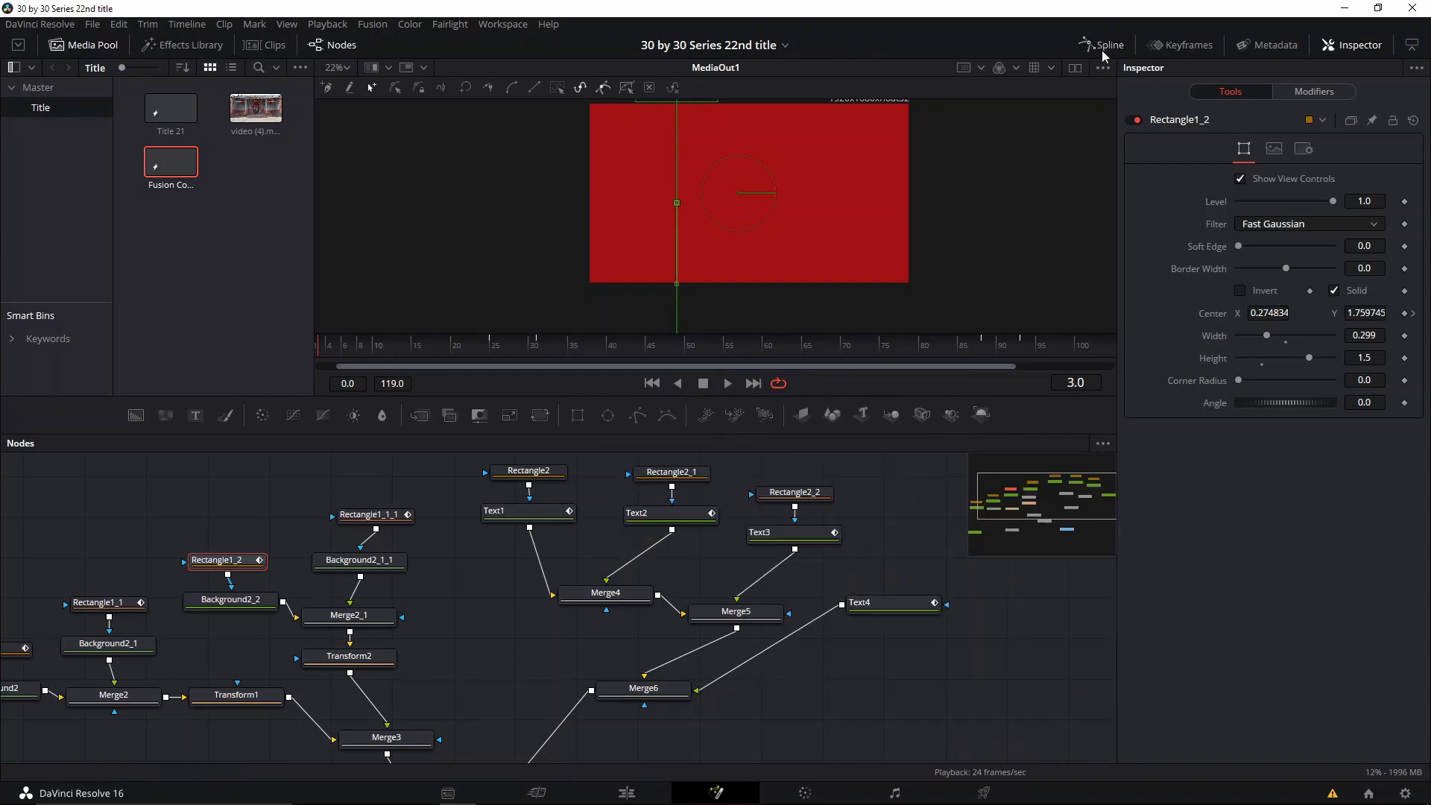
Play back the title animation through the exit of all strips and texts, and save the project
key(space)
key(space)
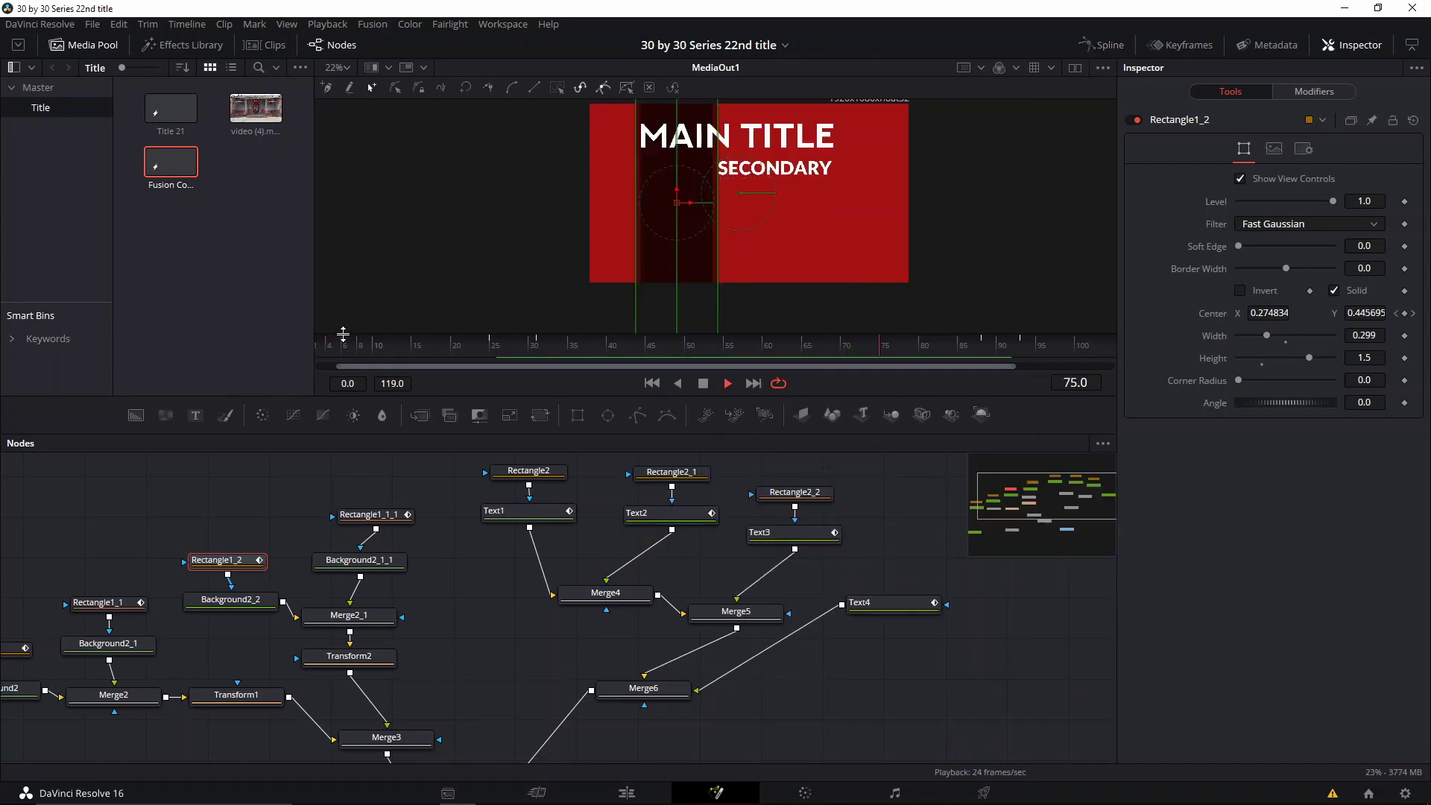
key(ctrl+s)
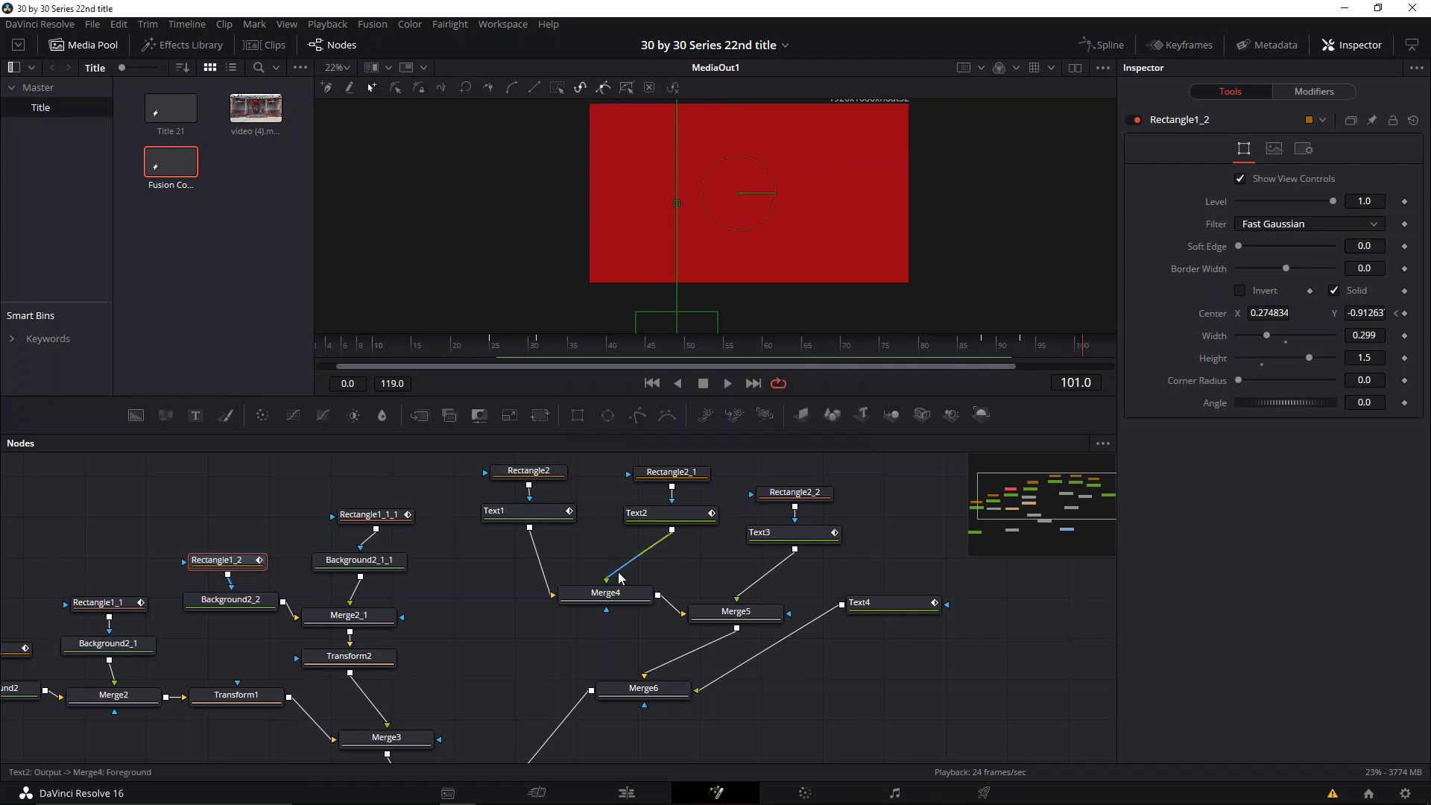
Set Background1's color to black with an alpha of 0.0 and save the project
scroll(333, 671, down, 3)
click(334, 692)
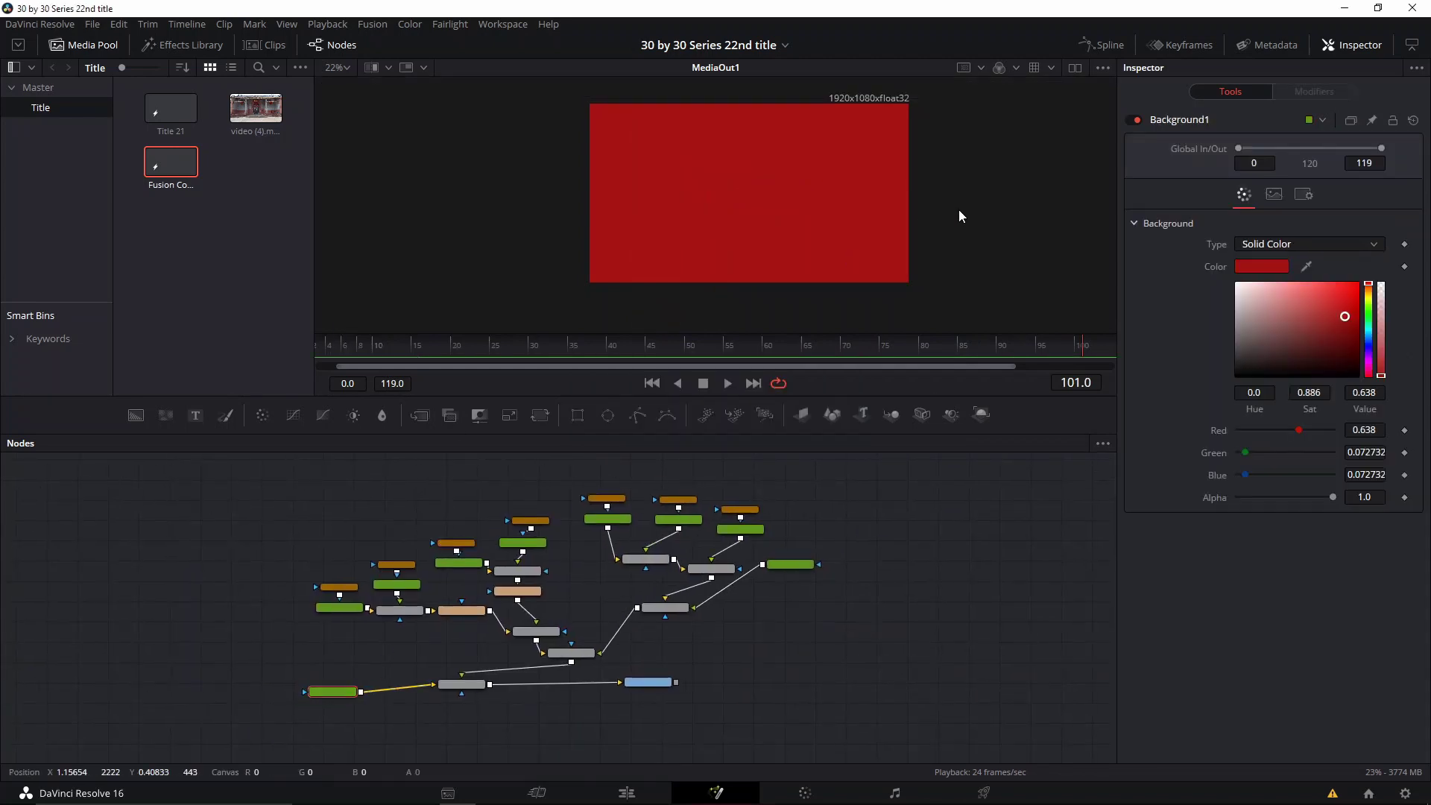
scroll(783, 223, up, 2)
scroll(757, 214, down, 2)
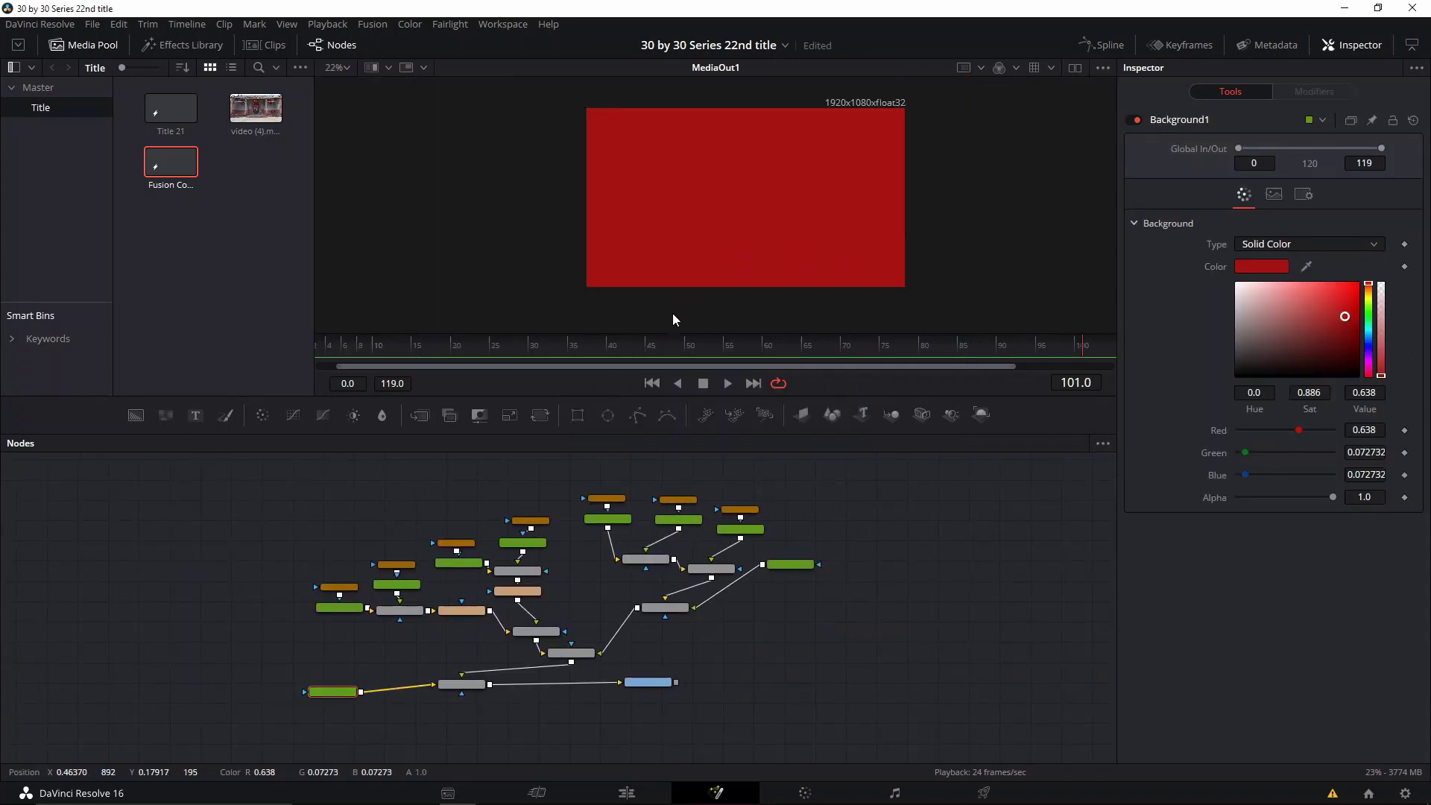
scroll(323, 692, up, 2)
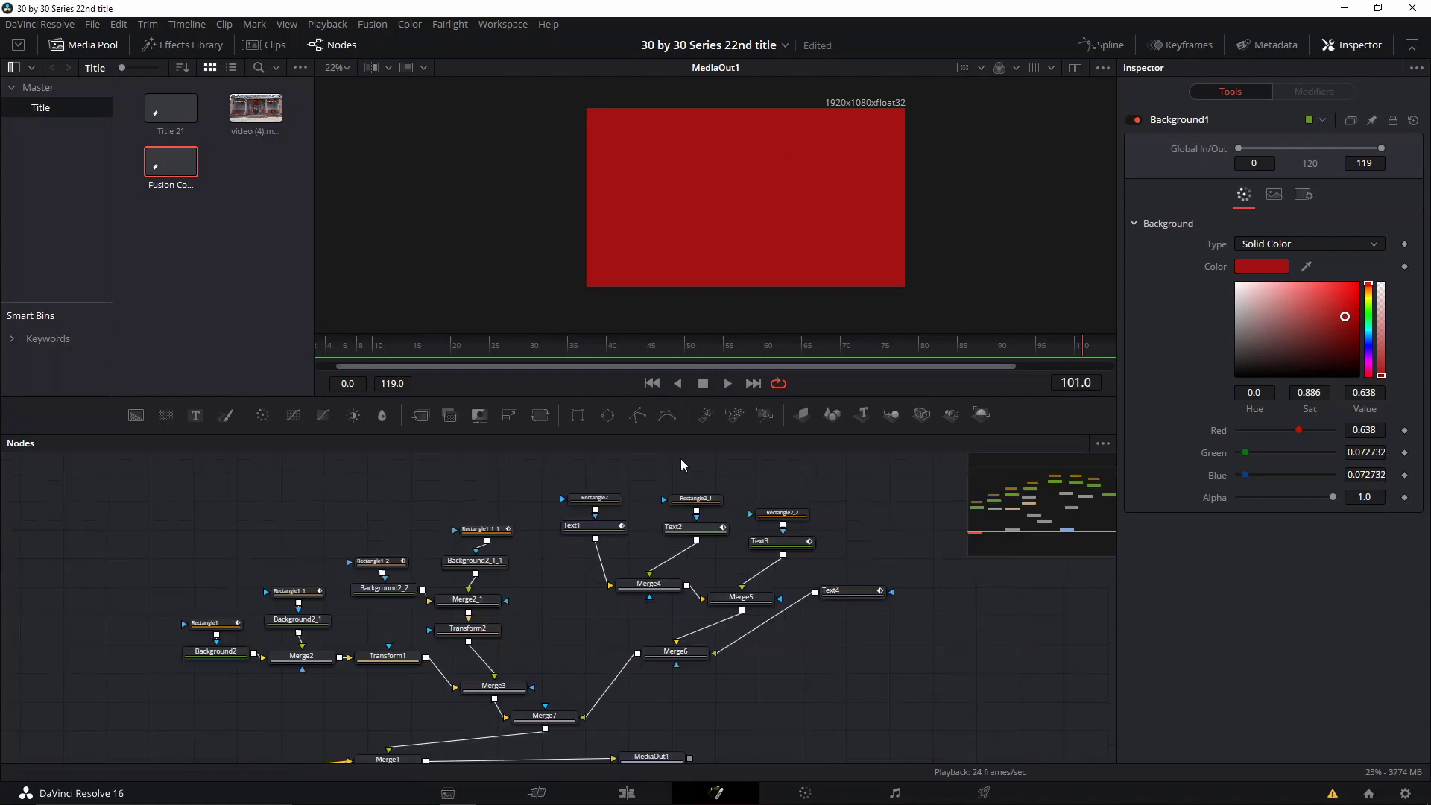
scroll(722, 264, up, 1)
drag(881, 562, 947, 450)
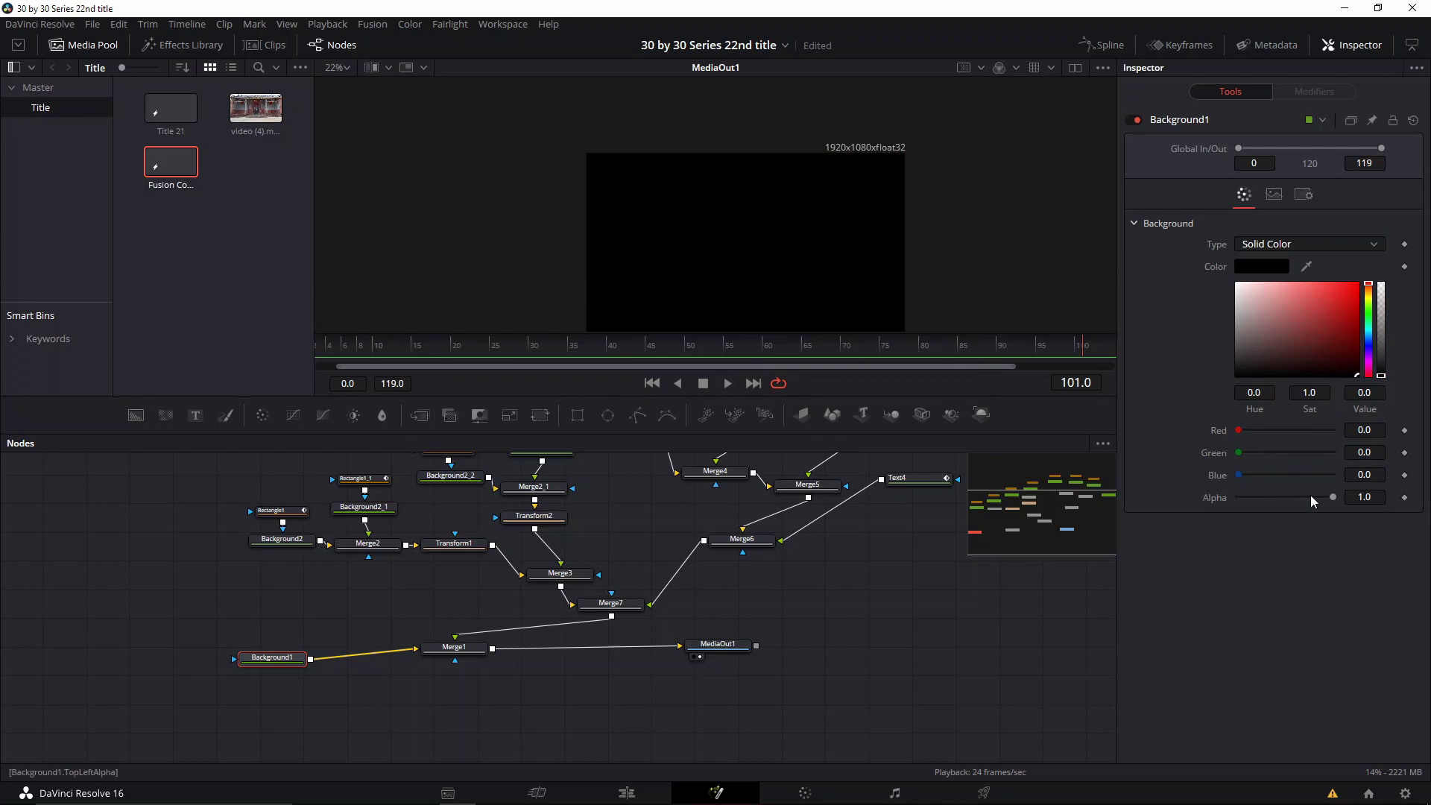
drag(1332, 498, 1211, 522)
key(ctrl+s)
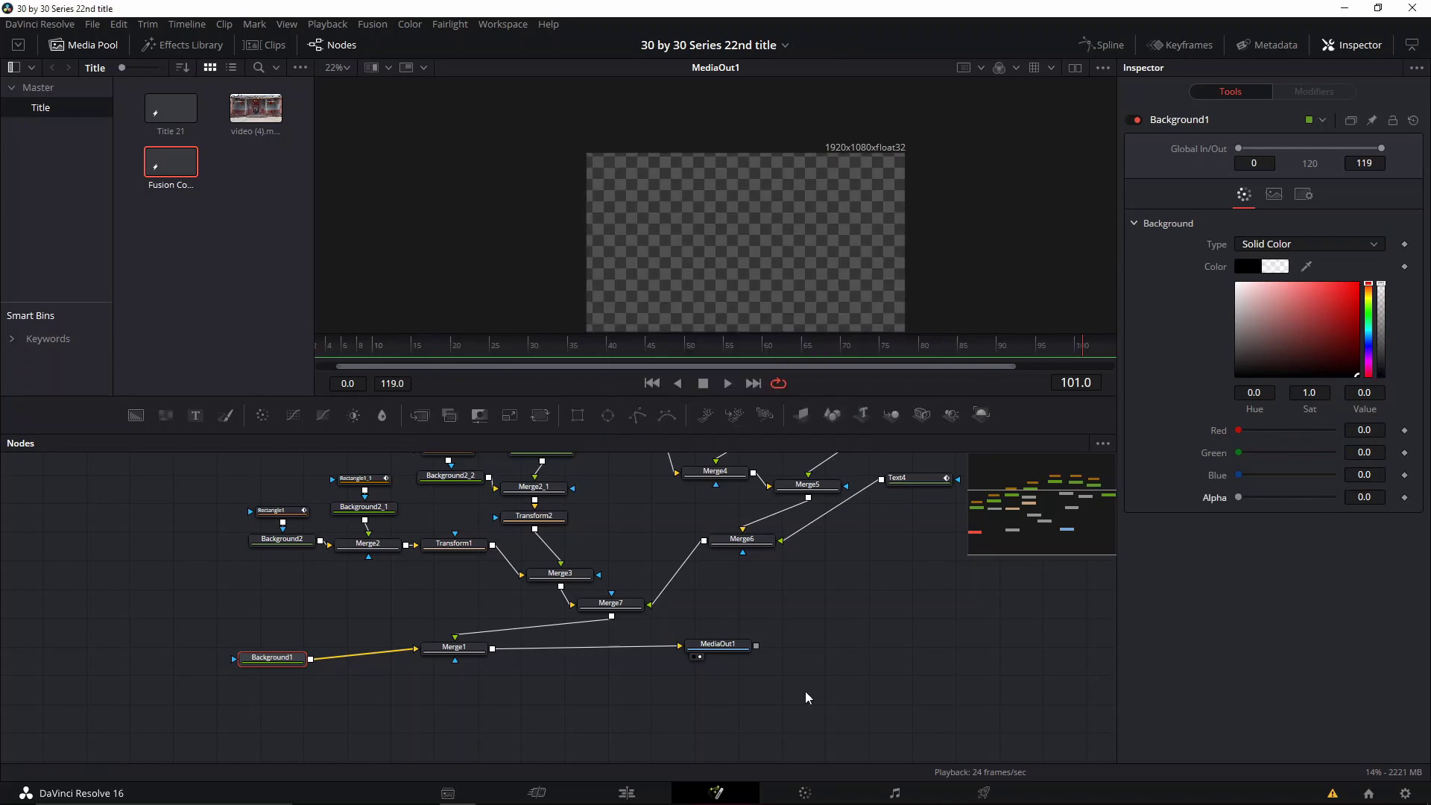
Place the Fusion composition above the video clip in the Edit page timeline and play the title over the footage
click(645, 792)
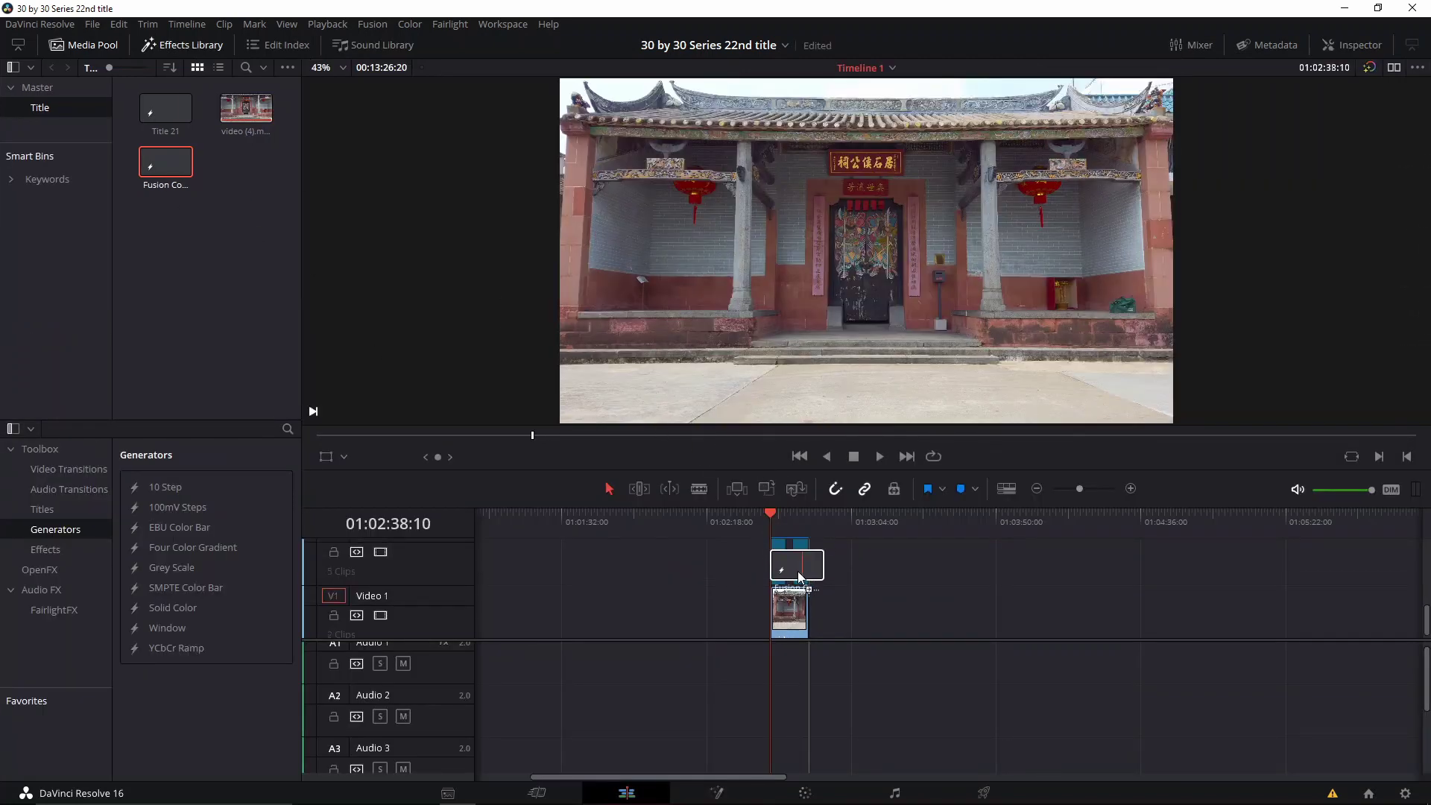
right_click(800, 572)
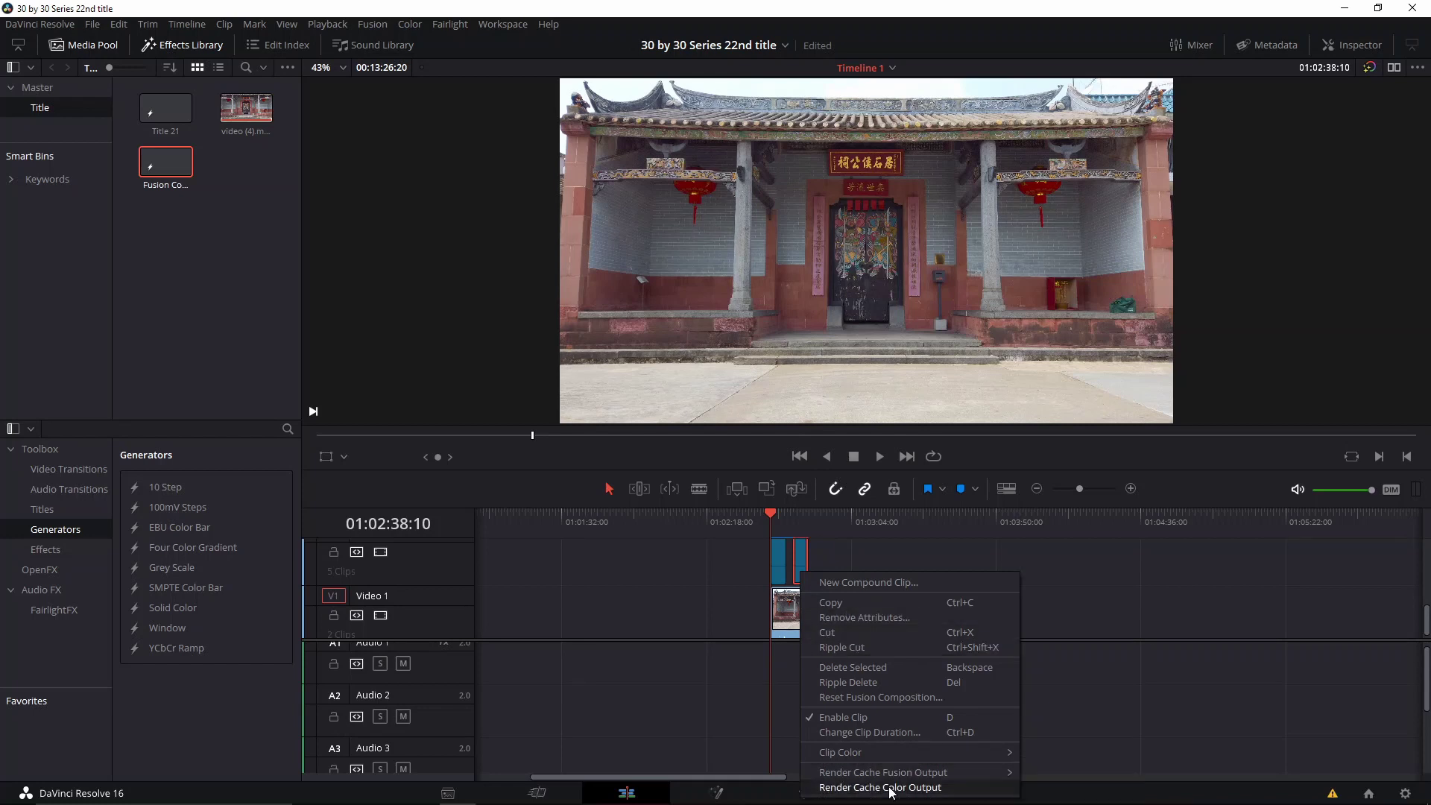
key(space)
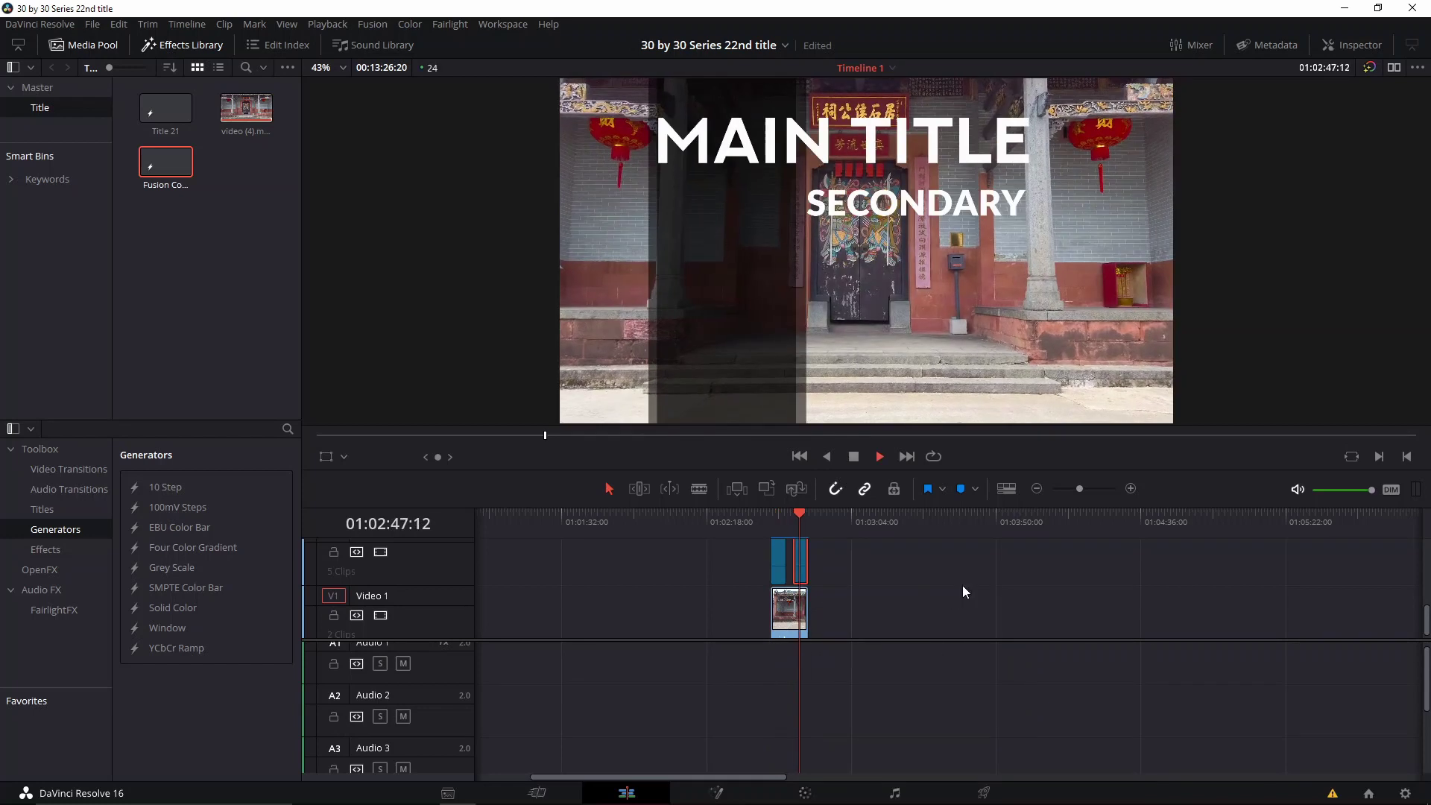